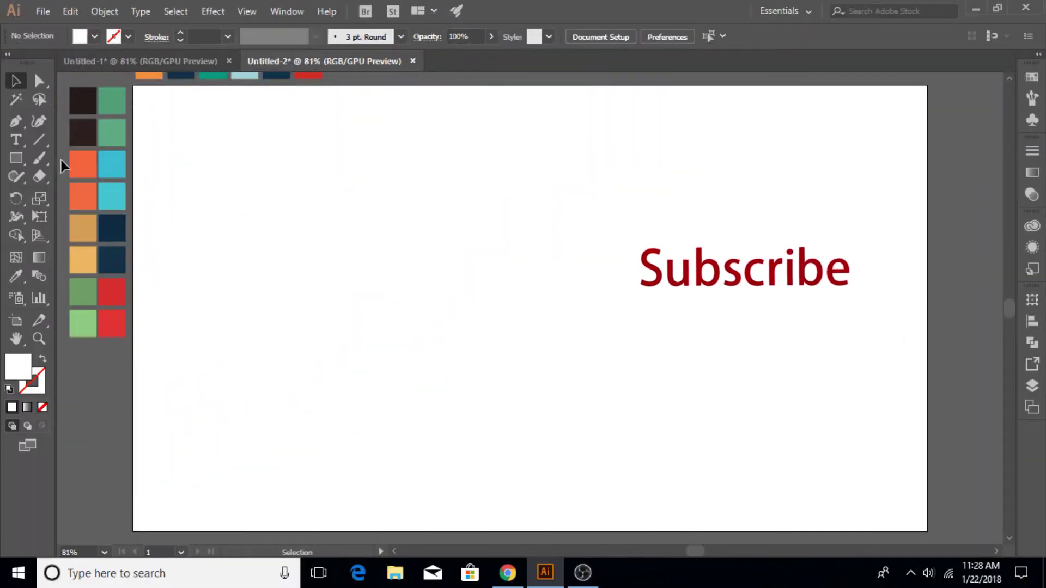
Draw a large circle in the centre and a small circle near the top-left with the Ellipse Tool.
left_click(16, 158)
left_click(53, 197)
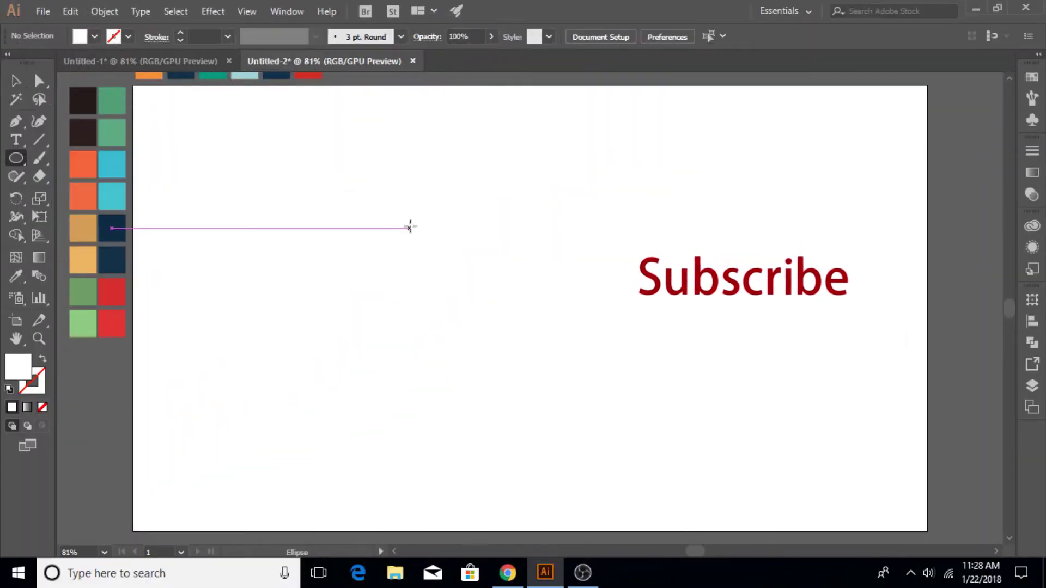
mouse_move(404, 205)
left_mouse_down()
mouse_move(523, 325)
mouse_move(681, 437)
mouse_move(670, 414)
left_mouse_up()
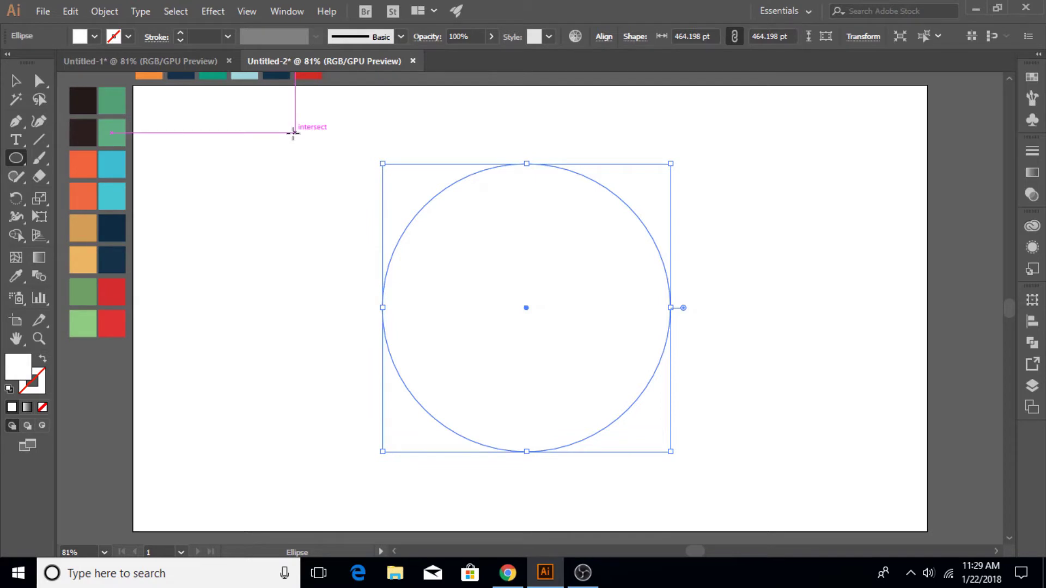
left_click_drag(295, 132, 359, 195)
Fill the large central circle with pale cream EDECD9.
left_click(16, 82)
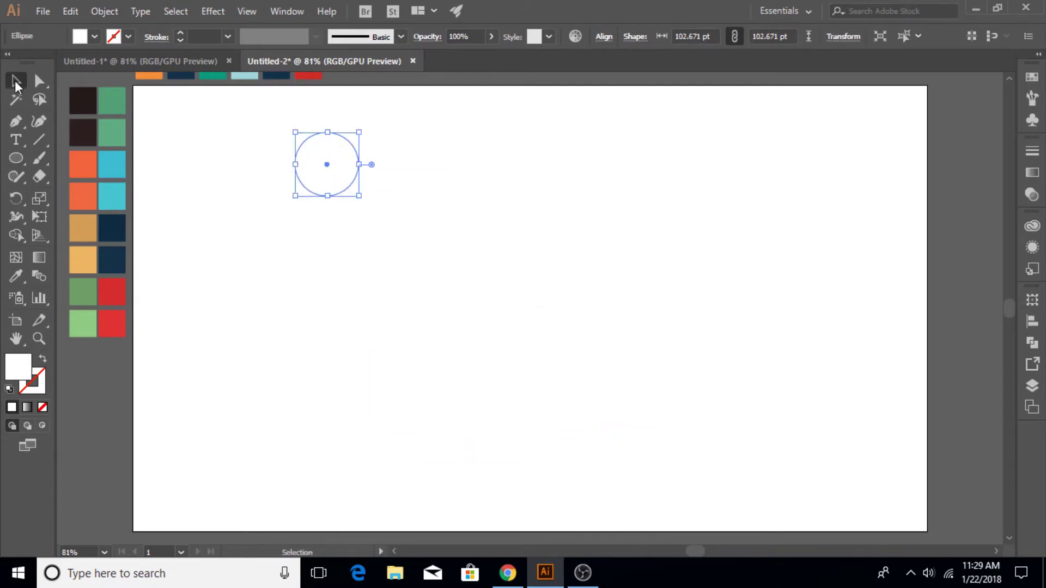
left_click(236, 190)
left_click(338, 186)
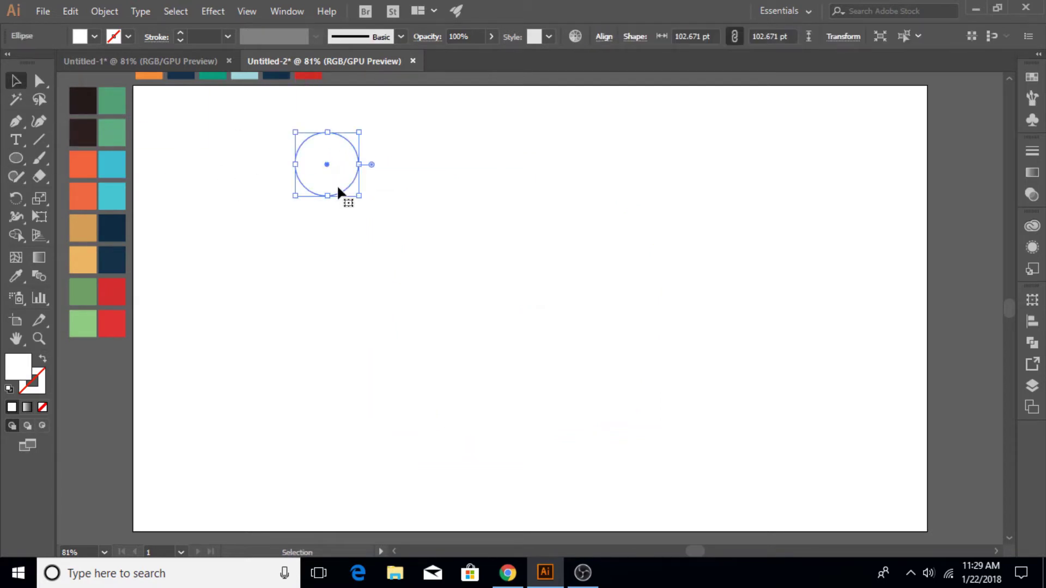
left_click(531, 298)
double_click(23, 372)
left_click_drag(625, 145, 639, 131)
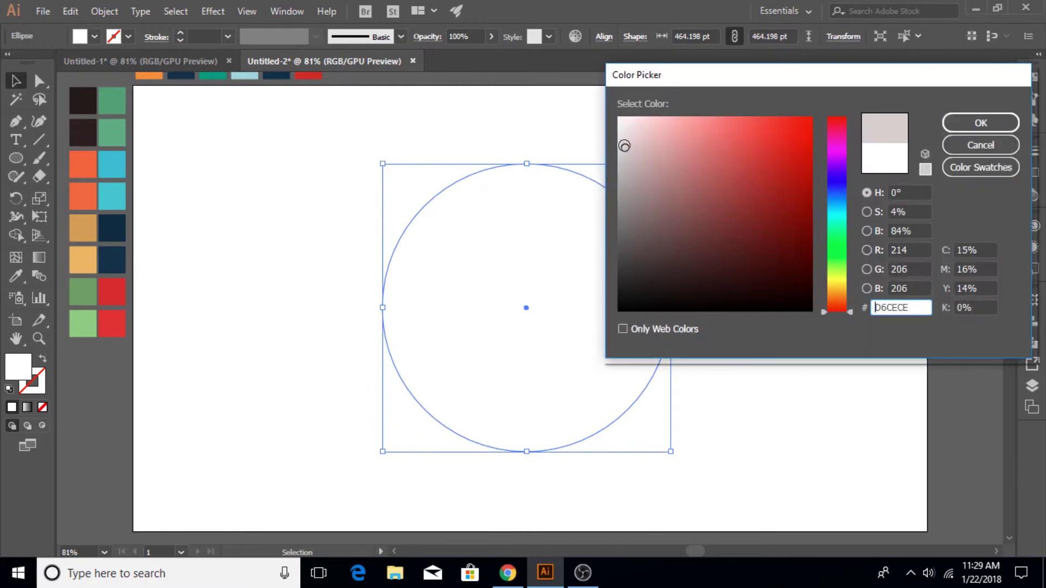
left_click(847, 280)
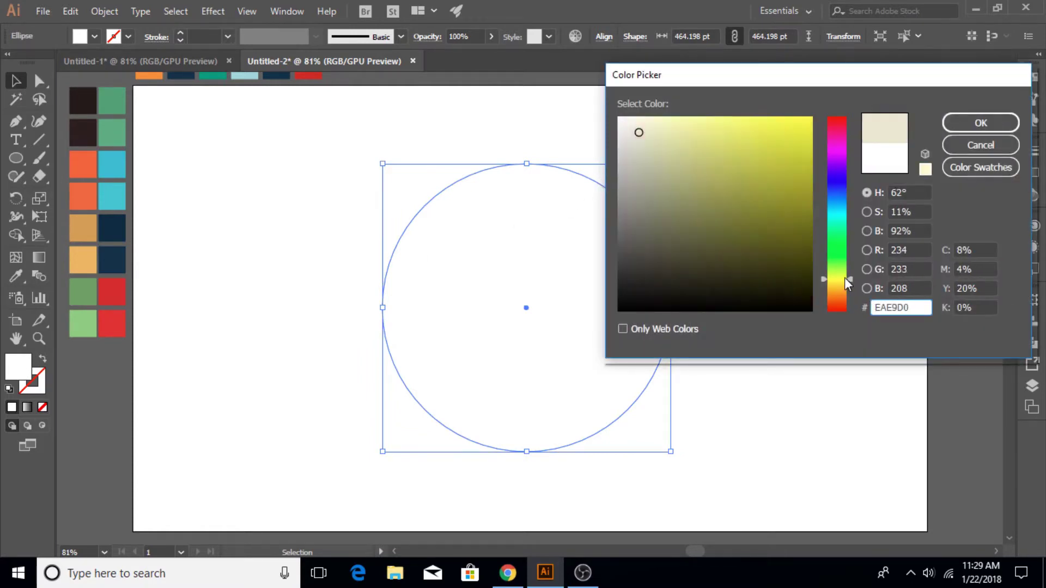
left_click_drag(640, 134, 636, 133)
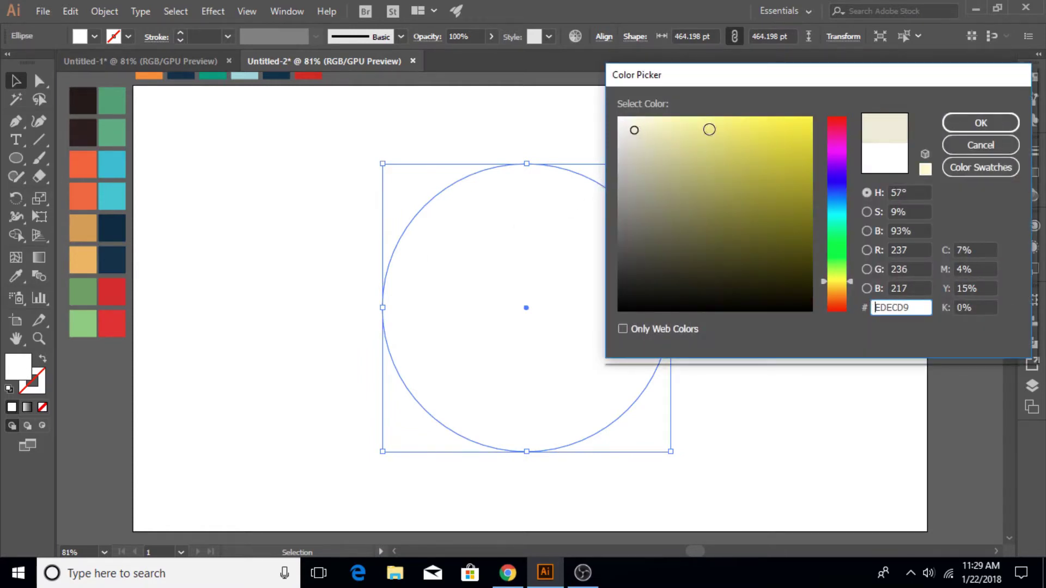
left_click(945, 126)
Eyedropper the large circle's cream fill onto the small circle.
left_click(321, 160)
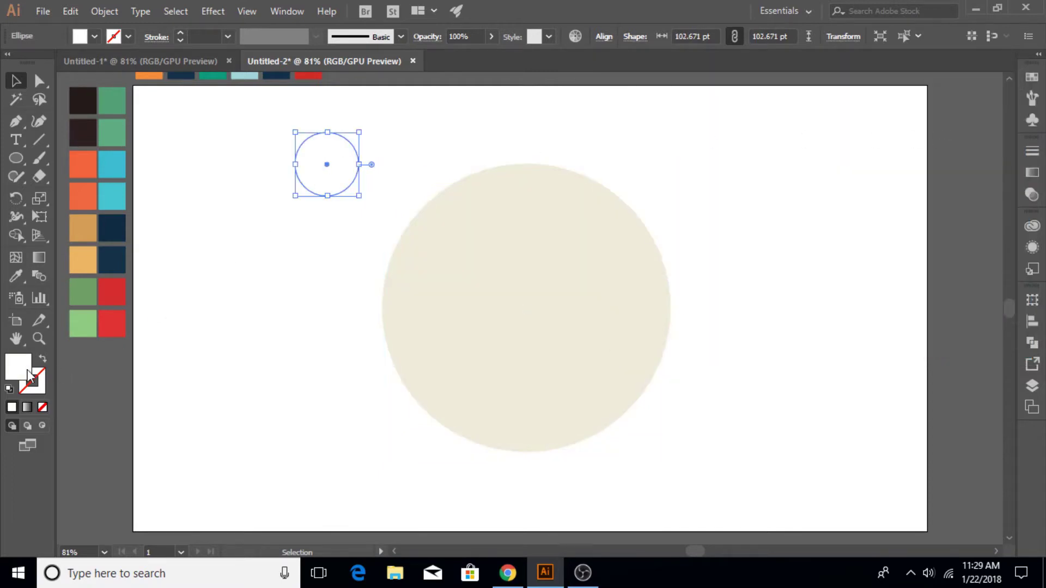
left_click(15, 276)
left_click(513, 256)
Create an inset copy of the small circle with Offset Path at -8 pt.
left_click(15, 87)
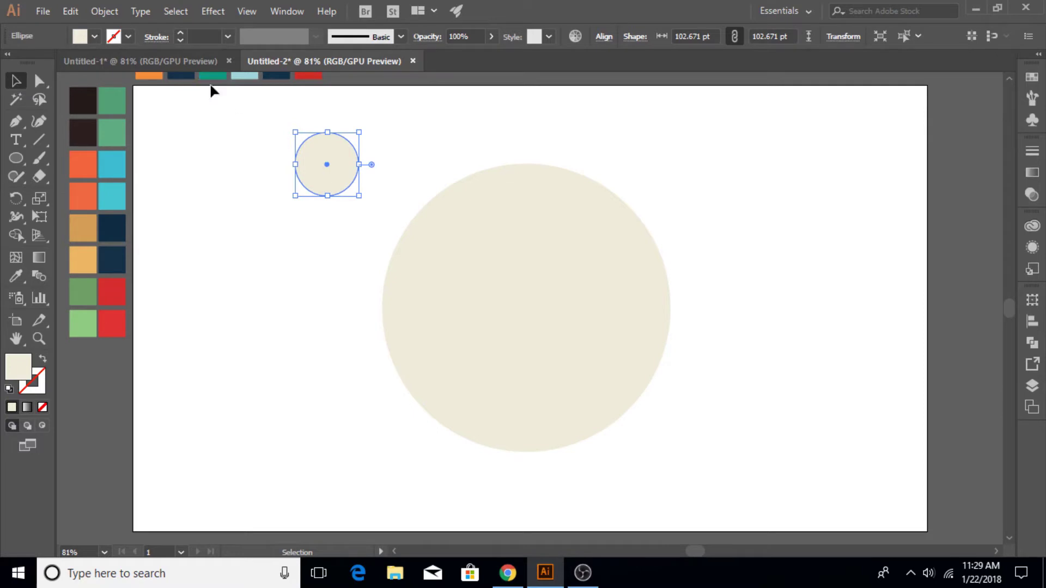
left_click(104, 11)
mouse_move(160, 340)
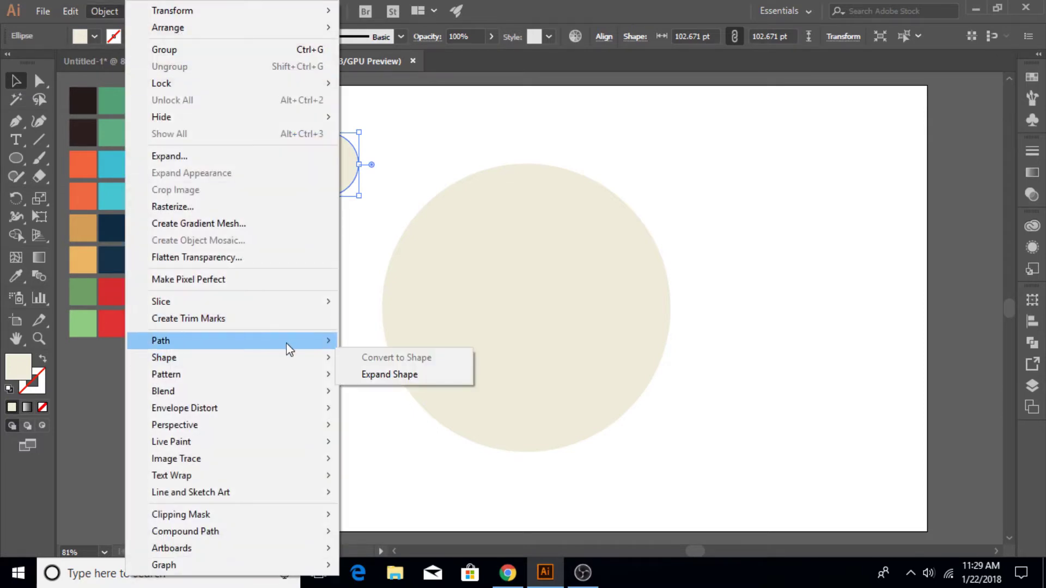
left_click(409, 398)
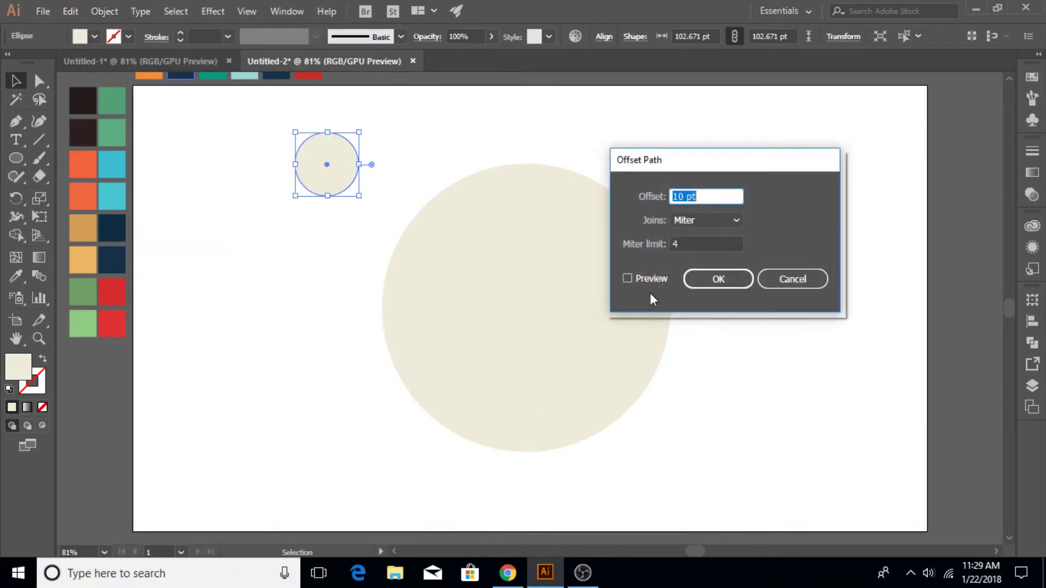
type("-10")
left_click(626, 279)
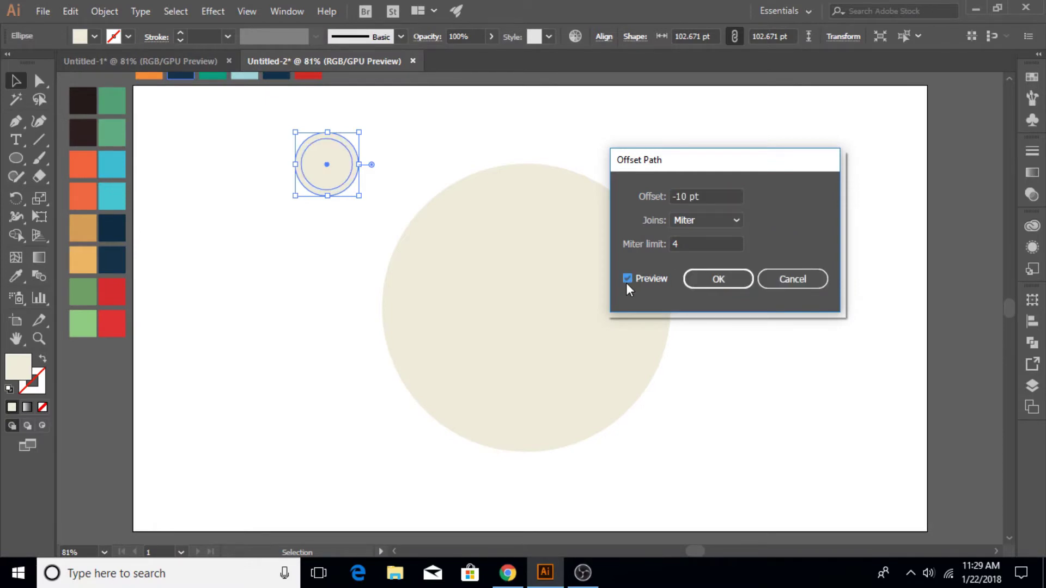
left_click(725, 196)
type("-8")
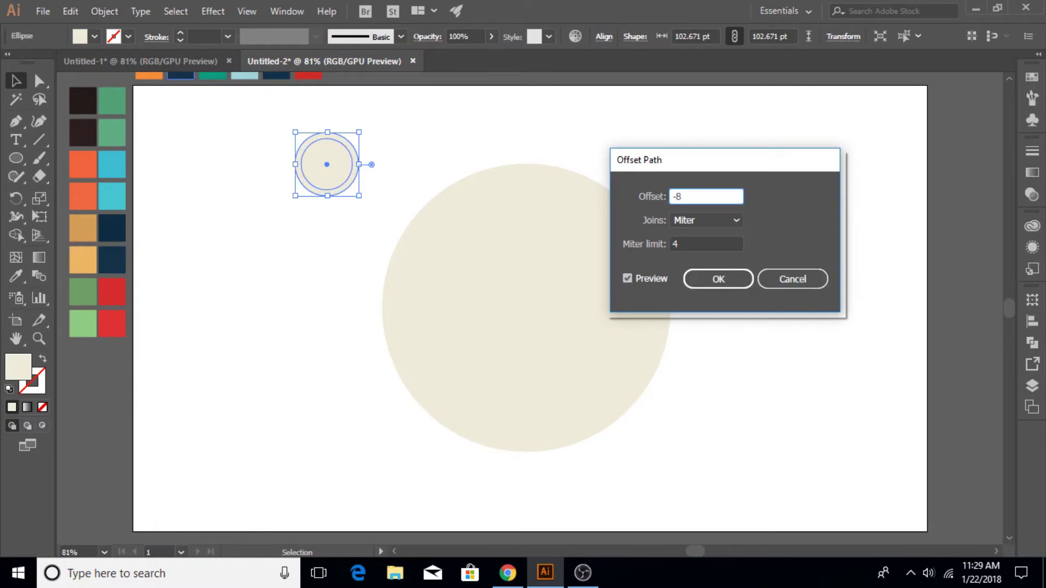
left_click(628, 279)
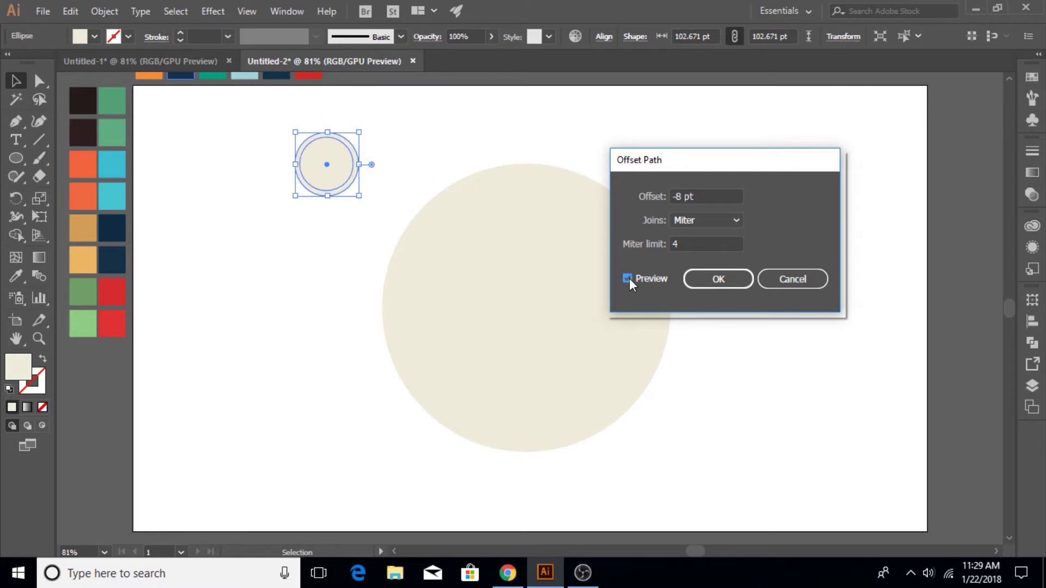
left_click(702, 279)
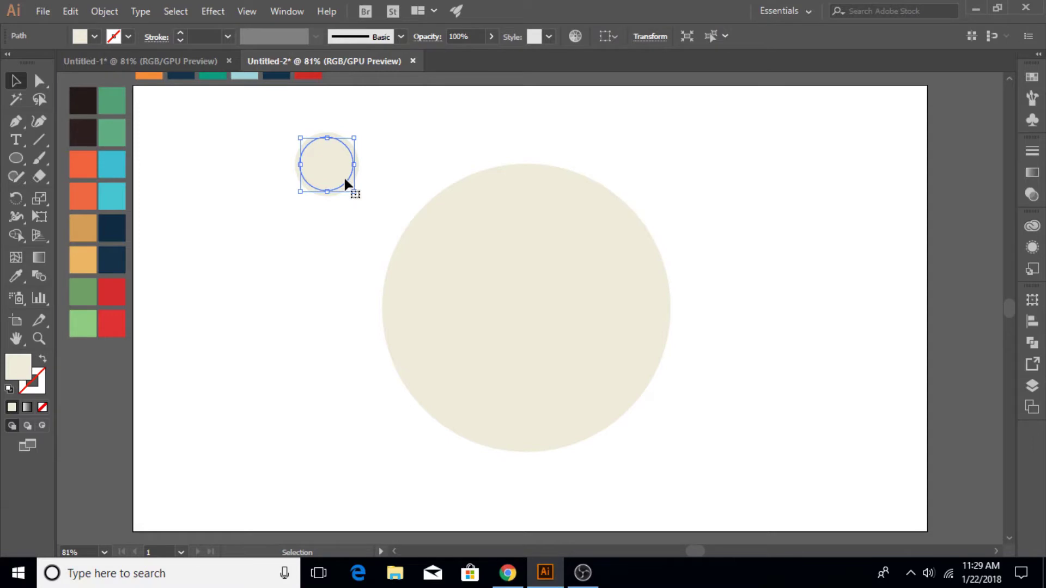
Fill the inner circle with grey-beige CECDC0.
scroll(215, 282, "up", 2)
scroll(214, 283, "up", 1)
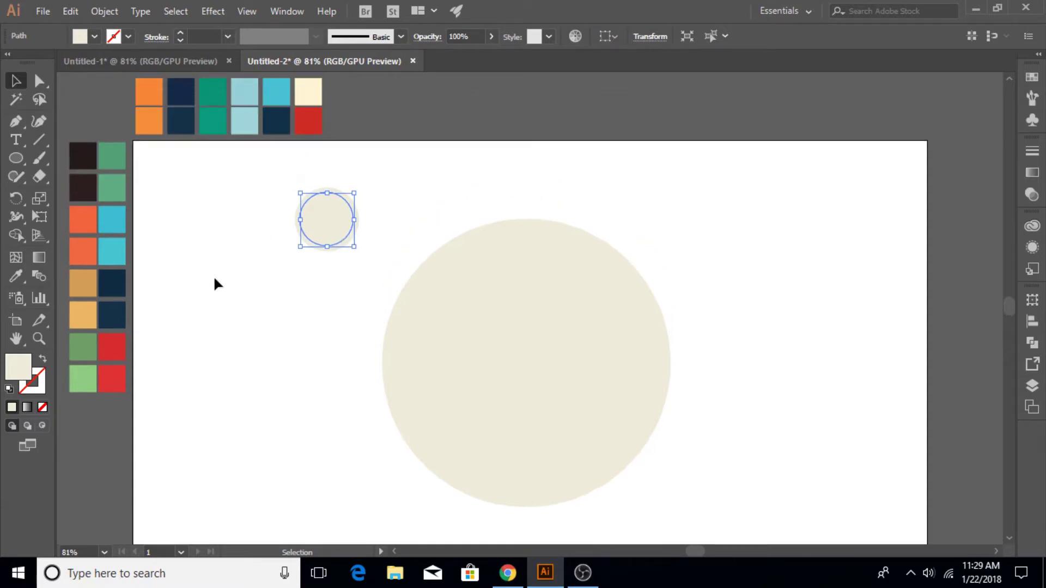
double_click(18, 366)
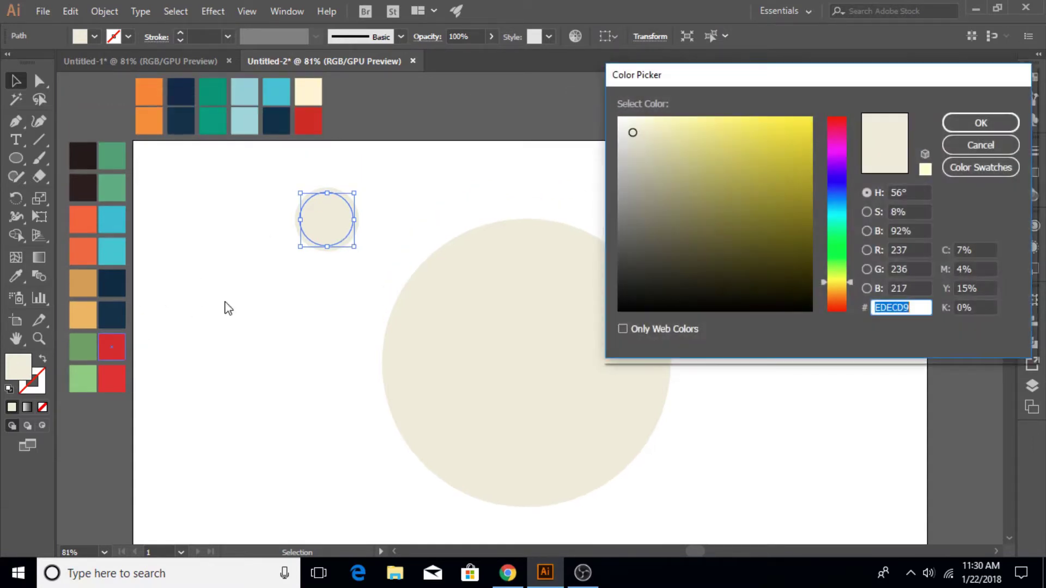
left_click_drag(632, 137, 632, 153)
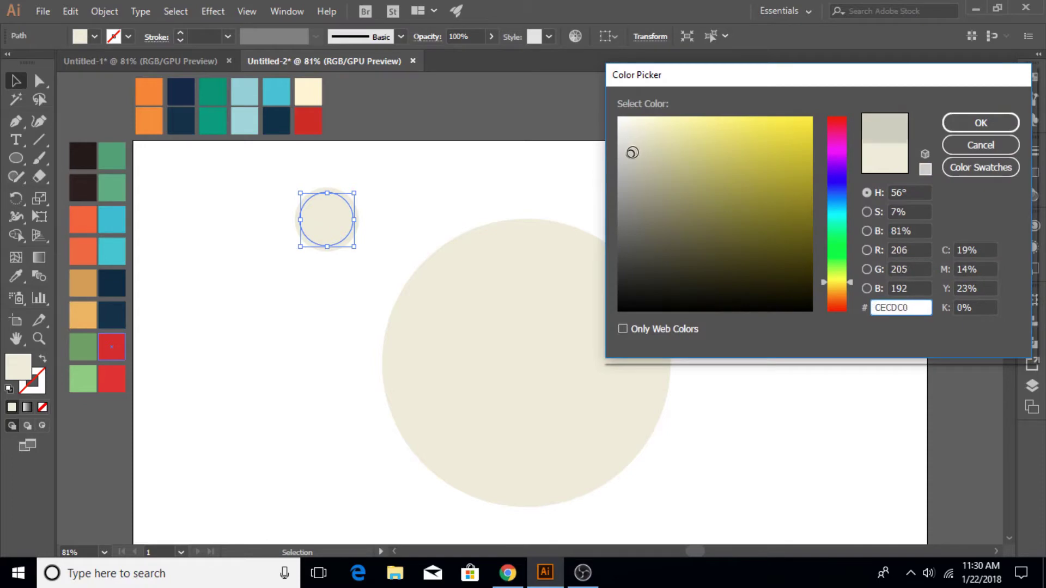
left_click(949, 123)
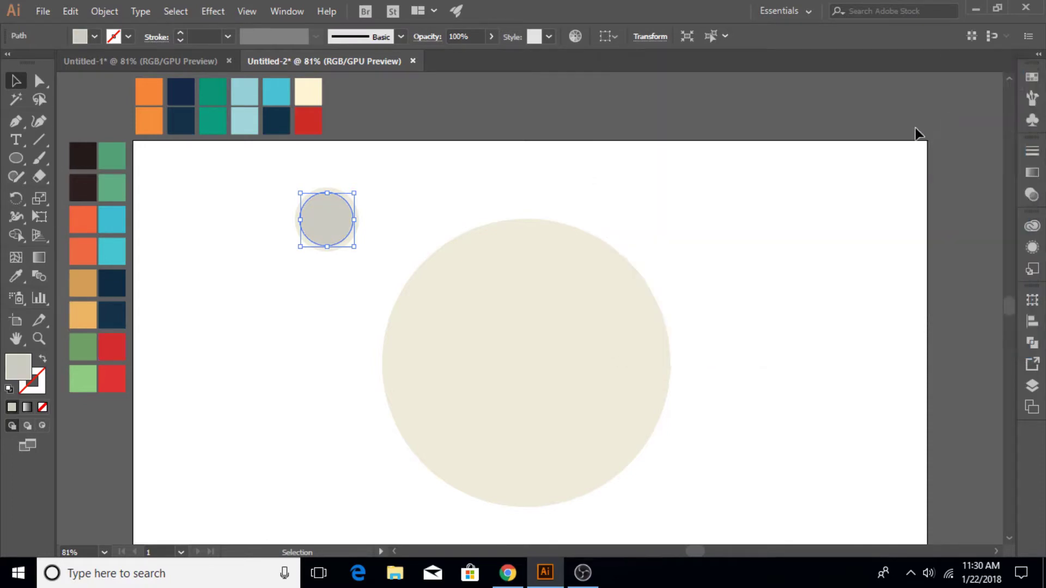
Group the grey circle, then copy and paste a duplicate of it.
left_click(427, 204)
left_click(321, 218)
left_click(104, 11)
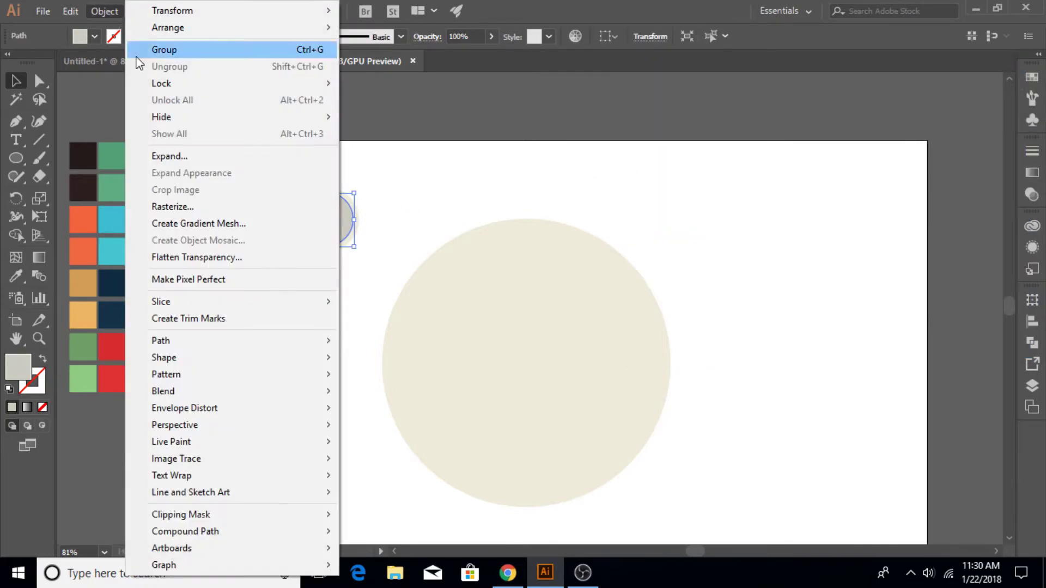
left_click(174, 50)
left_click(69, 11)
left_click(134, 89)
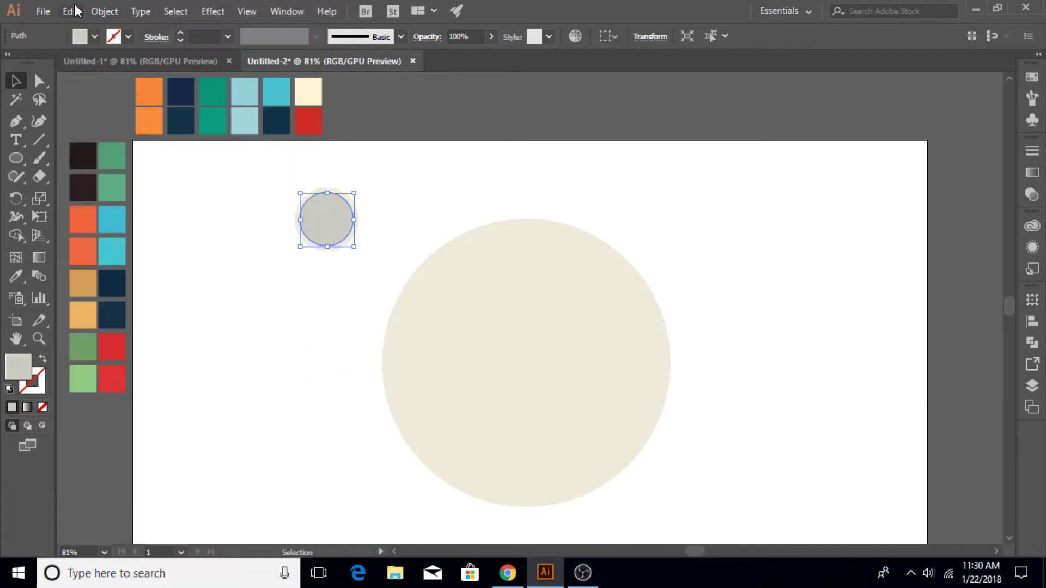
left_click(77, 10)
left_click(113, 100)
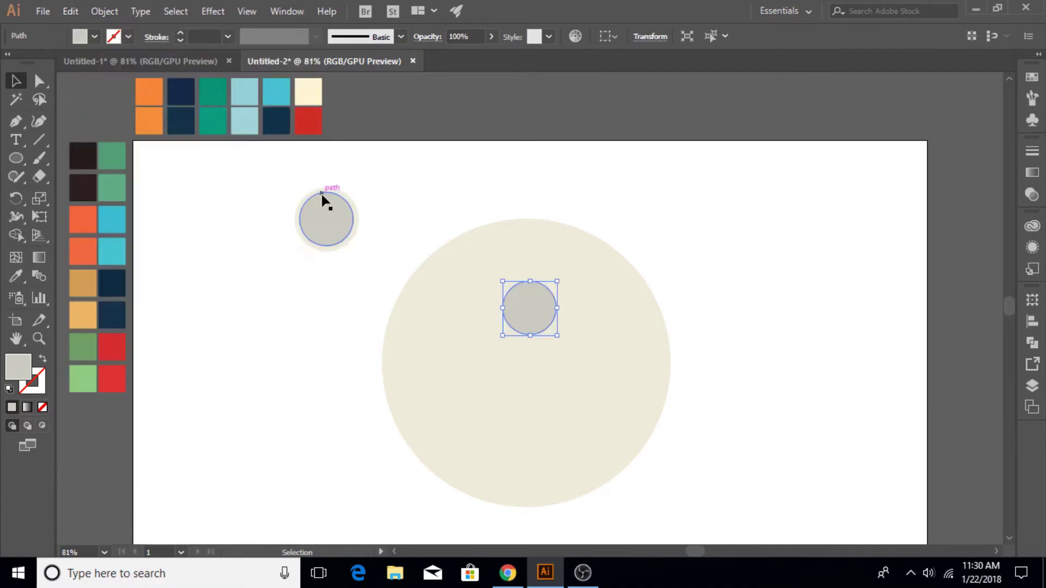
Move the pasted circle to the top edge, add an overlapping duplicate, and select both.
left_click_drag(534, 311, 472, 178)
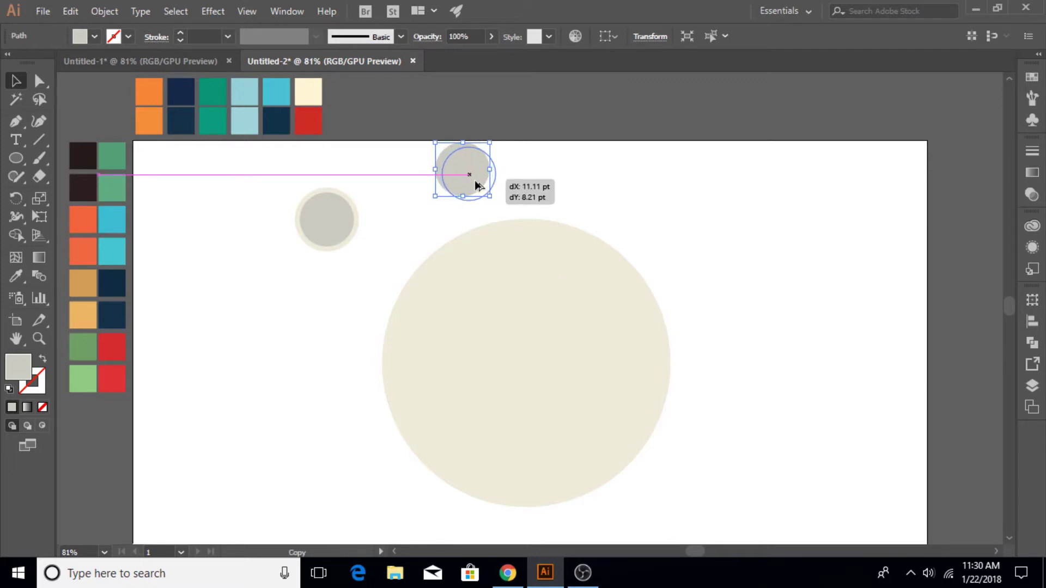
left_click_drag(471, 177, 449, 165)
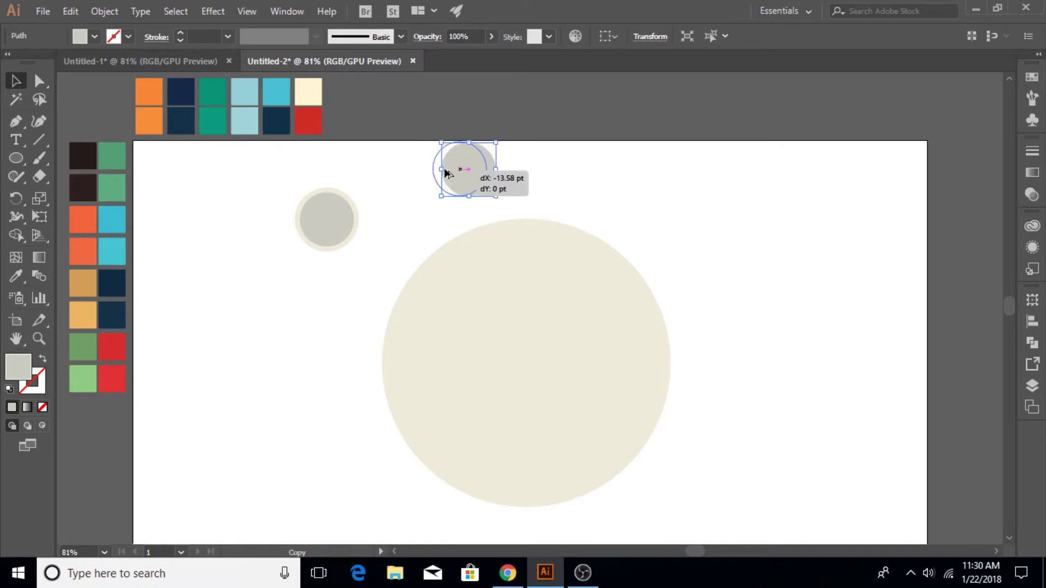
left_click(502, 168)
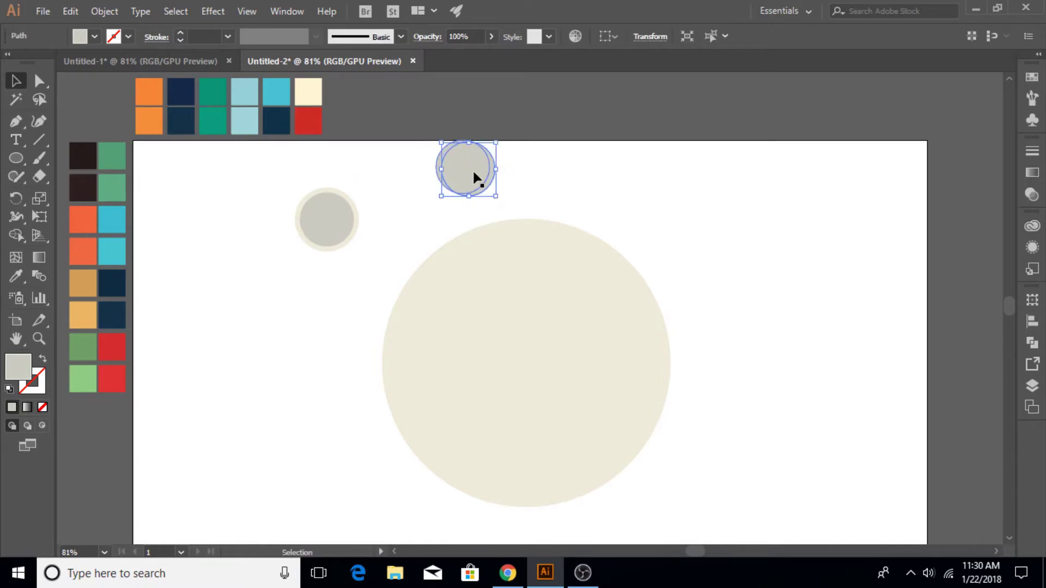
left_click_drag(439, 132, 784, 213)
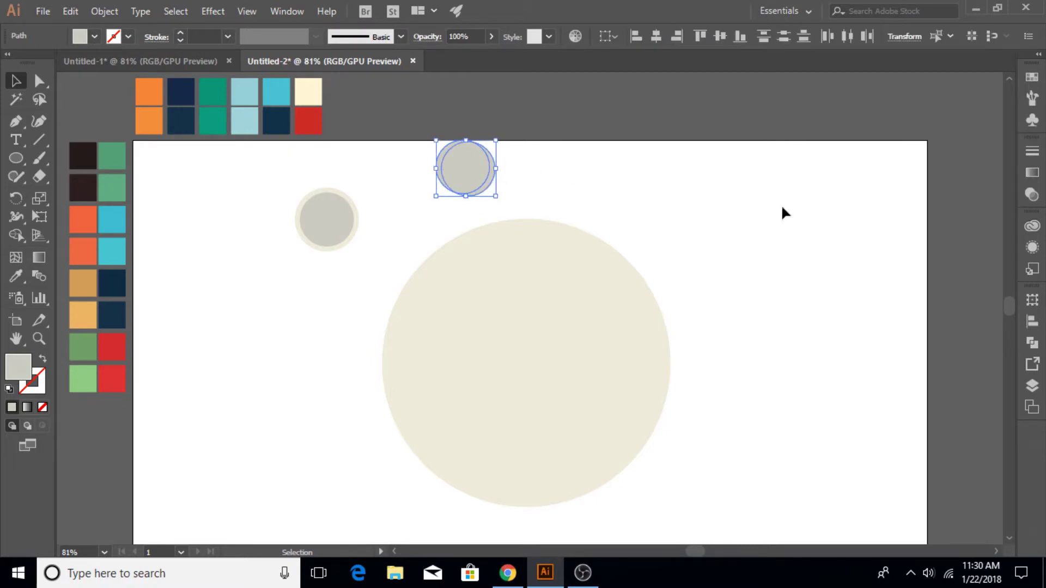
Cut a crescent with Minus Front and place it over the small grey circle.
left_click(1031, 342)
left_click(876, 330)
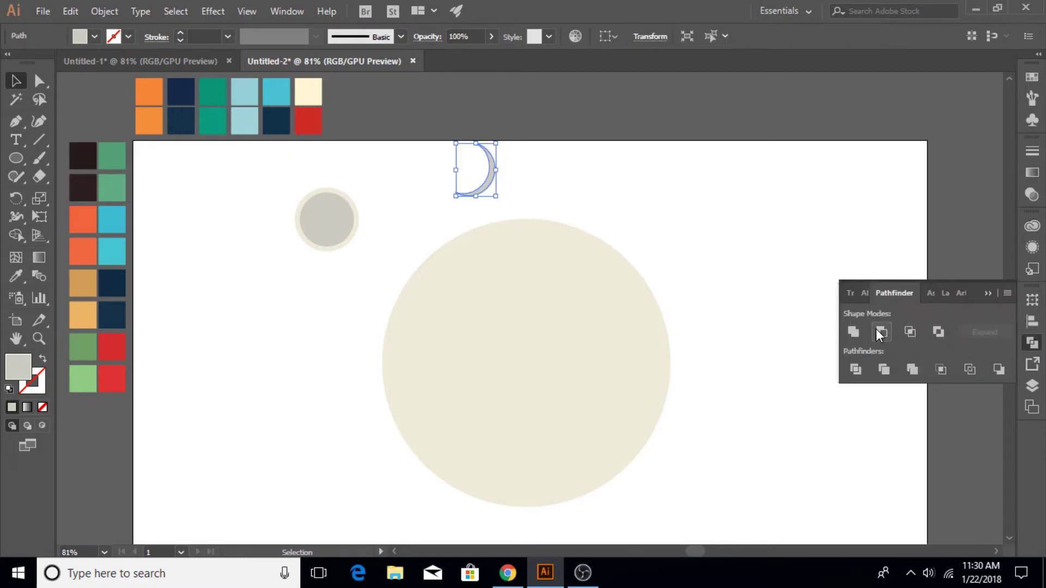
left_click(556, 115)
mouse_move(492, 173)
left_mouse_down()
mouse_move(354, 223)
mouse_move(296, 185)
mouse_move(306, 218)
left_mouse_up()
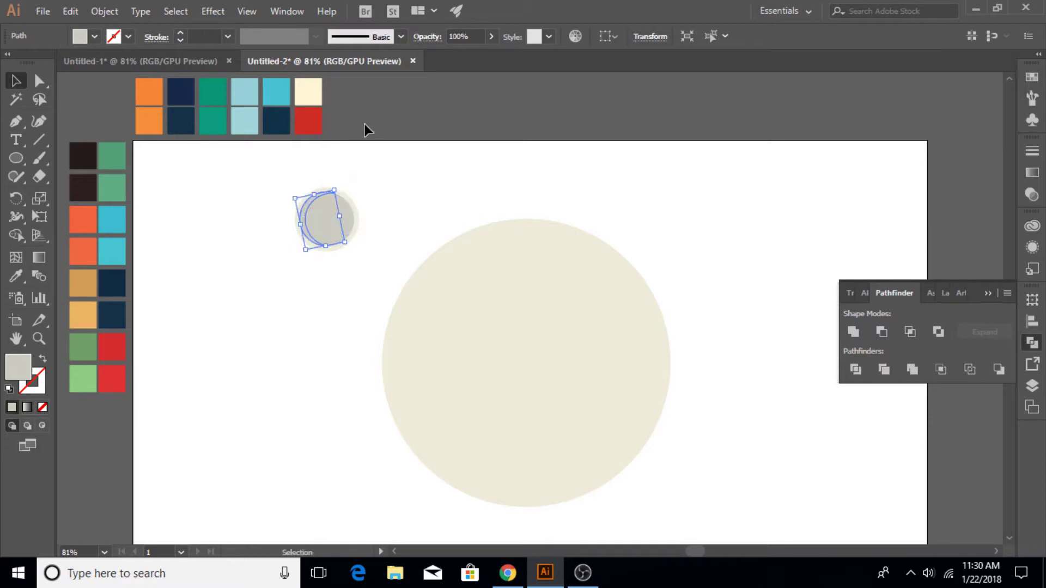
left_click(366, 128)
left_click(310, 215)
Give the crescent a darker grey fill.
double_click(22, 370)
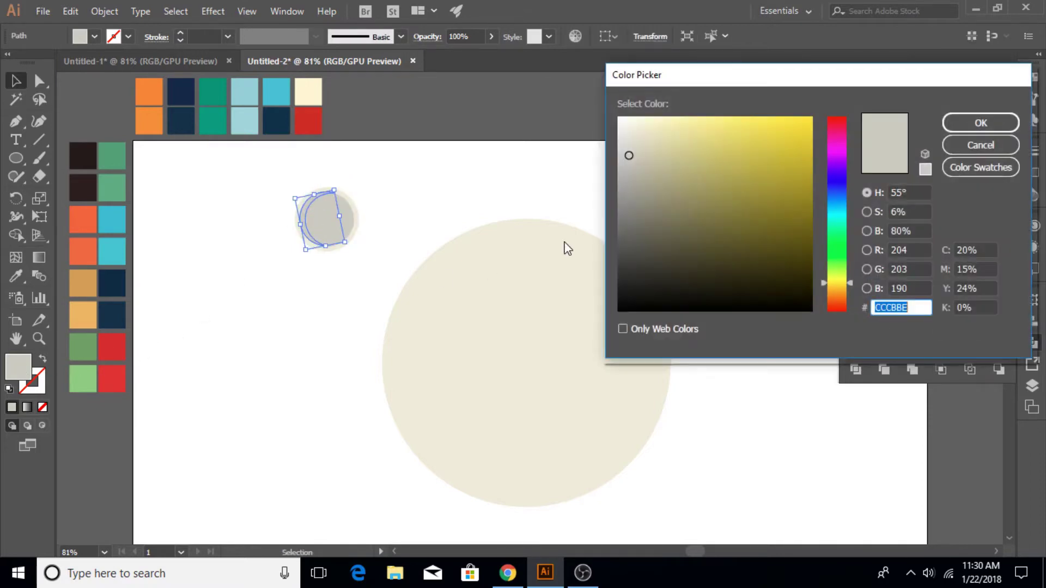
left_click_drag(635, 165, 630, 183)
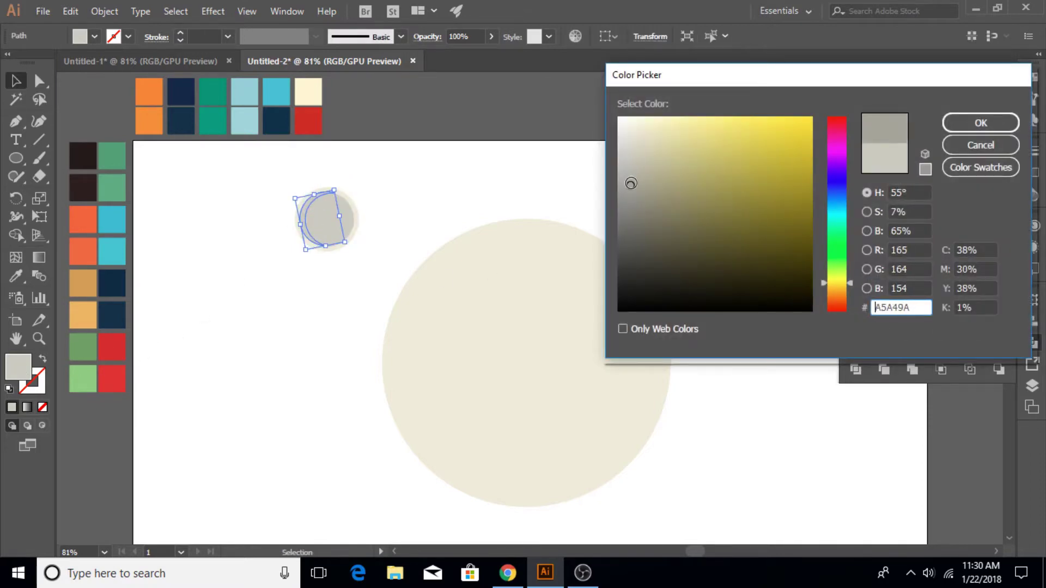
left_click(978, 122)
left_click(270, 191)
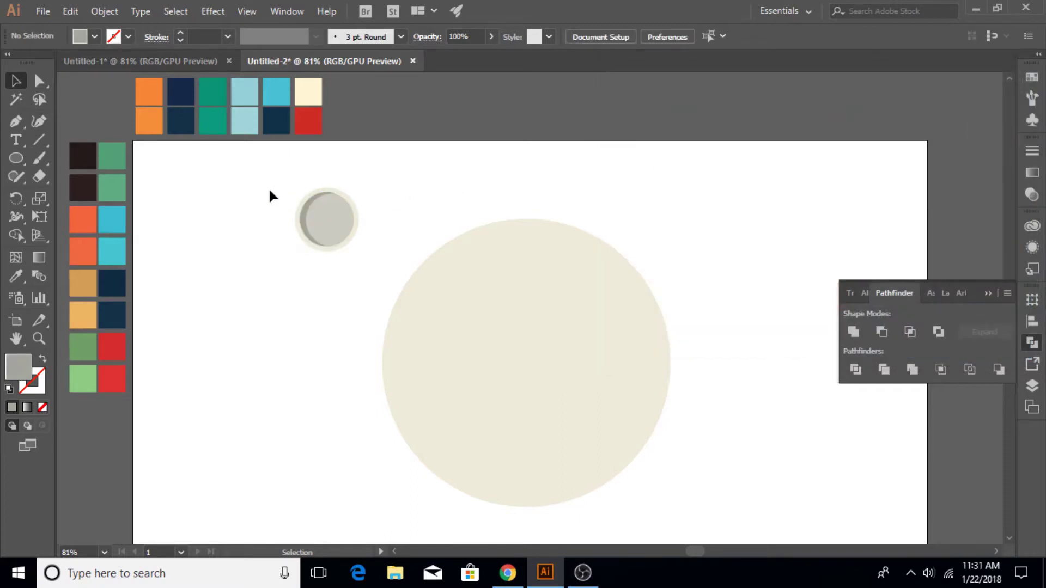
left_click_drag(378, 245, 381, 275)
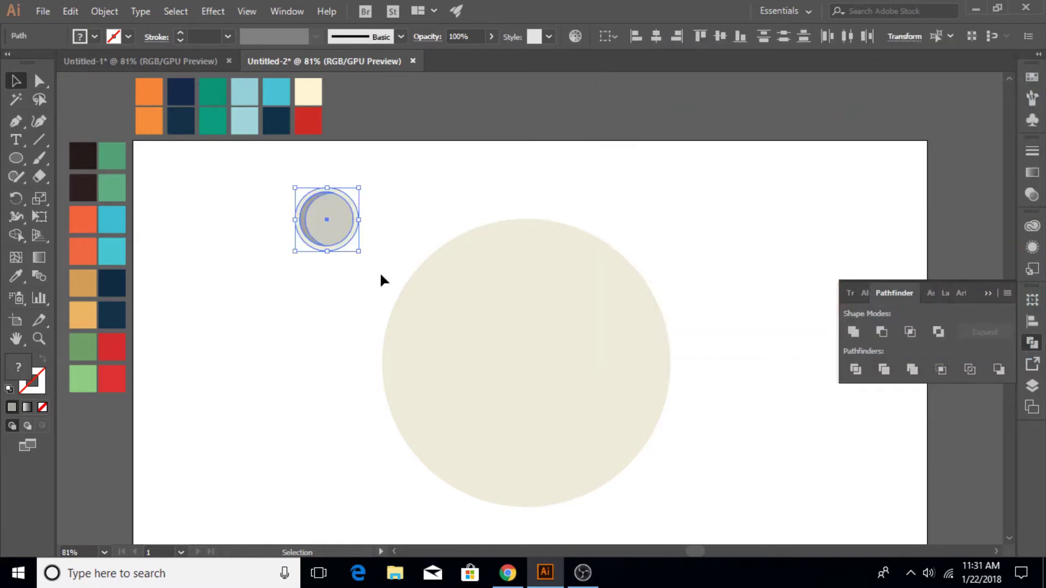
left_click(402, 175)
Darken the fills of the crater's outer ring and its inner circle slightly.
left_click(336, 244)
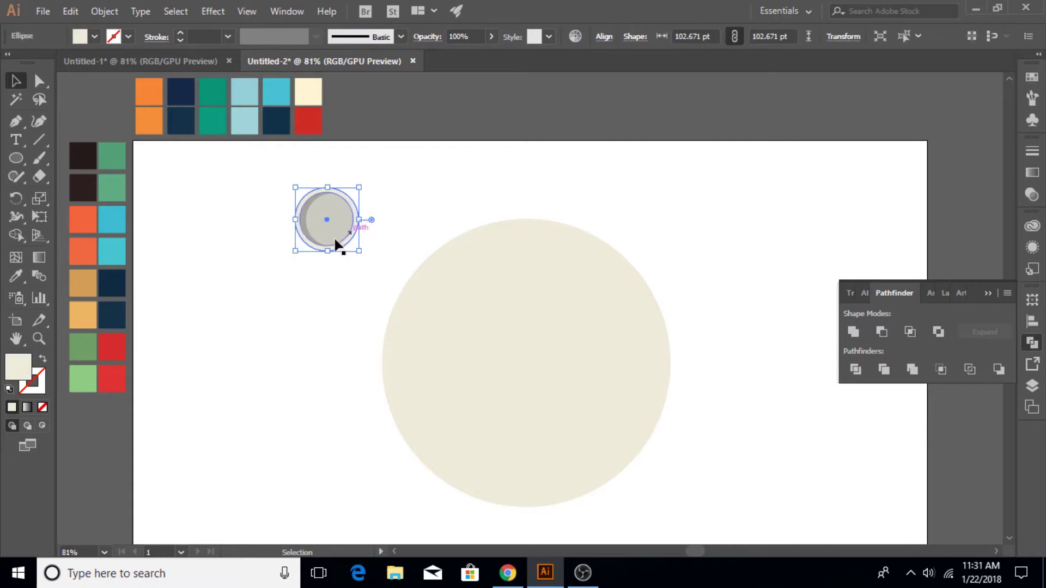
double_click(18, 367)
left_click_drag(632, 132, 643, 141)
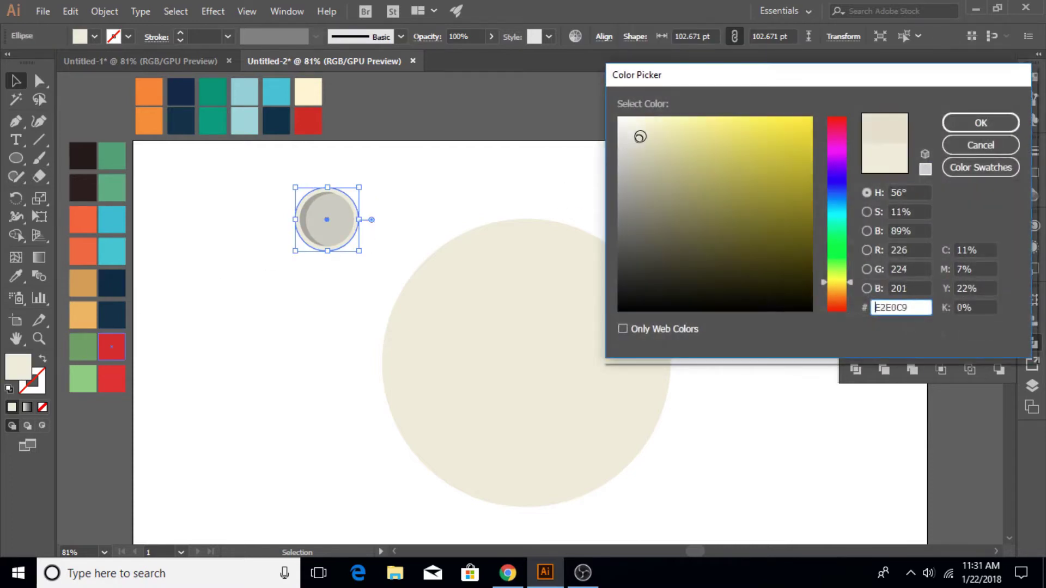
left_click(951, 124)
left_click(473, 180)
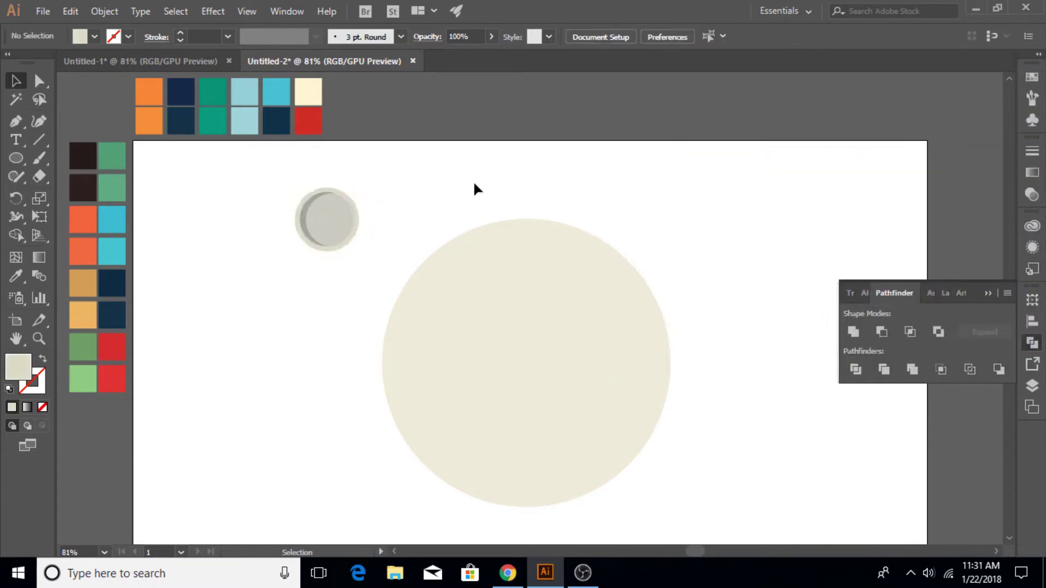
left_click(341, 220)
double_click(23, 370)
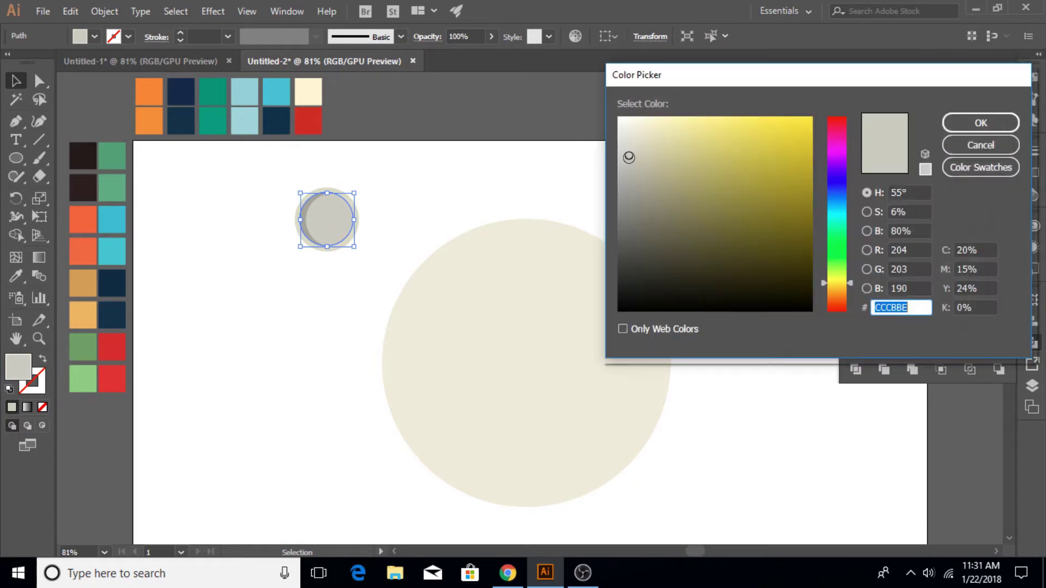
left_click(638, 163)
left_click(981, 123)
left_click(472, 180)
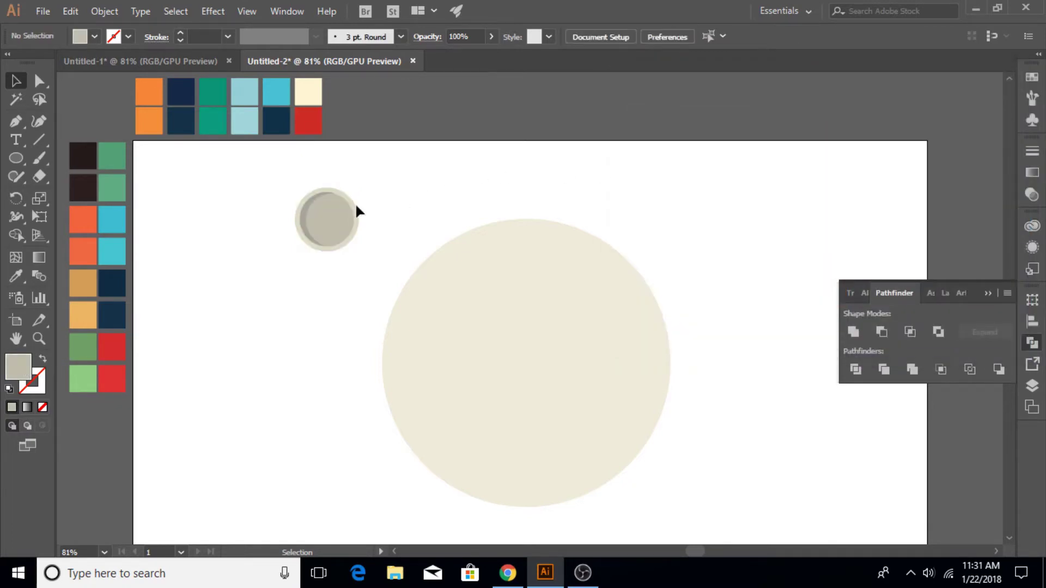
Select the crater pair, rotate it slightly on the moon, then select the moon circle.
mouse_move(366, 258)
left_mouse_down()
mouse_move(356, 244)
mouse_move(529, 325)
mouse_move(540, 347)
left_mouse_up()
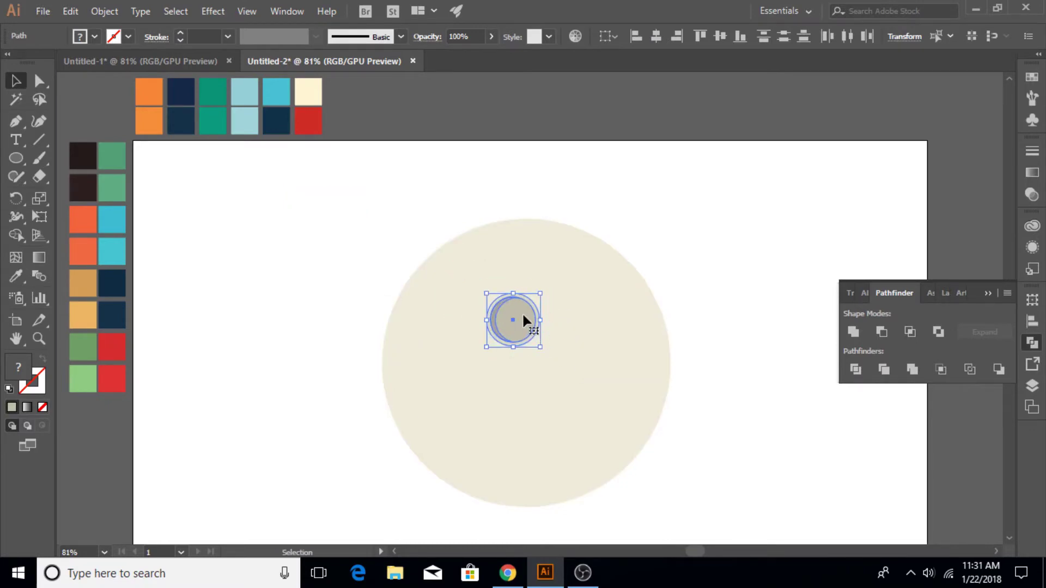
mouse_move(538, 350)
left_mouse_down()
mouse_move(475, 409)
mouse_move(464, 398)
mouse_move(559, 464)
mouse_move(550, 458)
mouse_move(622, 291)
mouse_move(630, 382)
mouse_move(650, 411)
mouse_move(458, 291)
mouse_move(495, 467)
mouse_move(617, 462)
mouse_move(586, 343)
mouse_move(595, 358)
mouse_move(539, 252)
mouse_move(559, 272)
mouse_move(502, 430)
mouse_move(510, 444)
mouse_move(501, 433)
left_mouse_up()
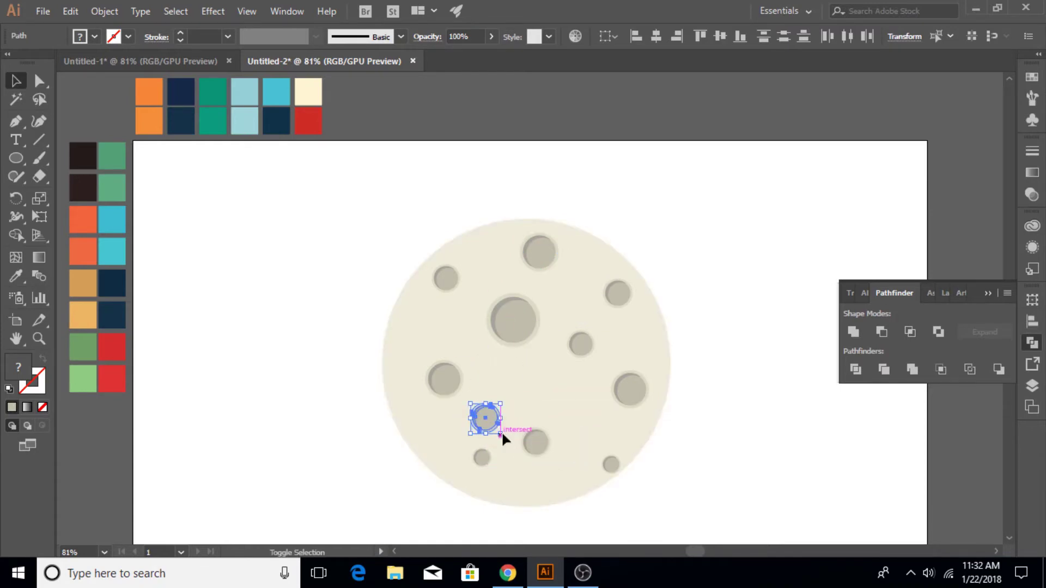
left_click(354, 278)
left_click(583, 285)
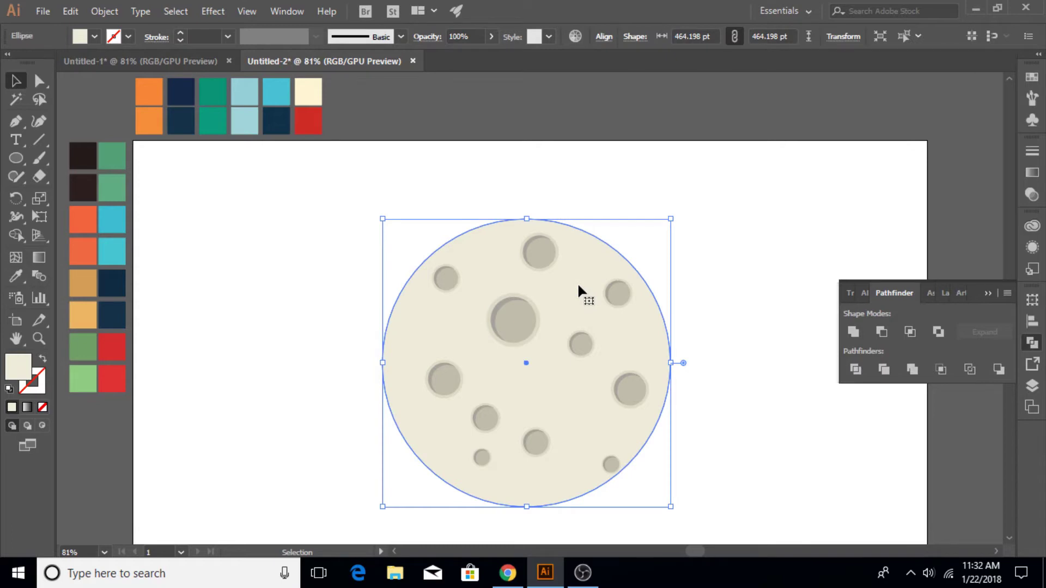
Alt-drag two slightly offset copies of the moon circle to the upper right.
left_click_drag(578, 295, 871, 168, "alt")
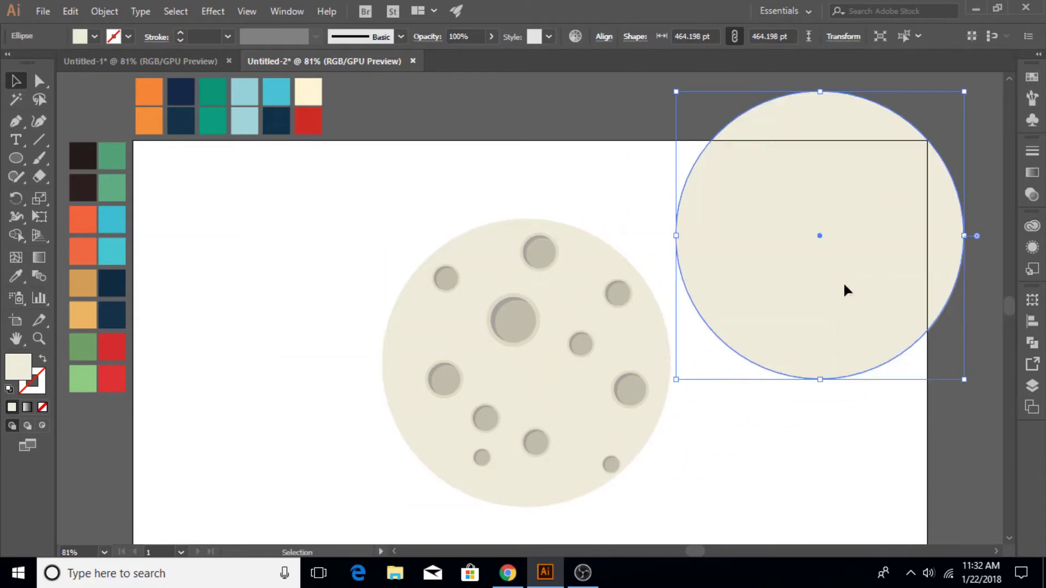
left_click_drag(844, 289, 826, 273, "alt")
scroll(939, 361, "up", 5)
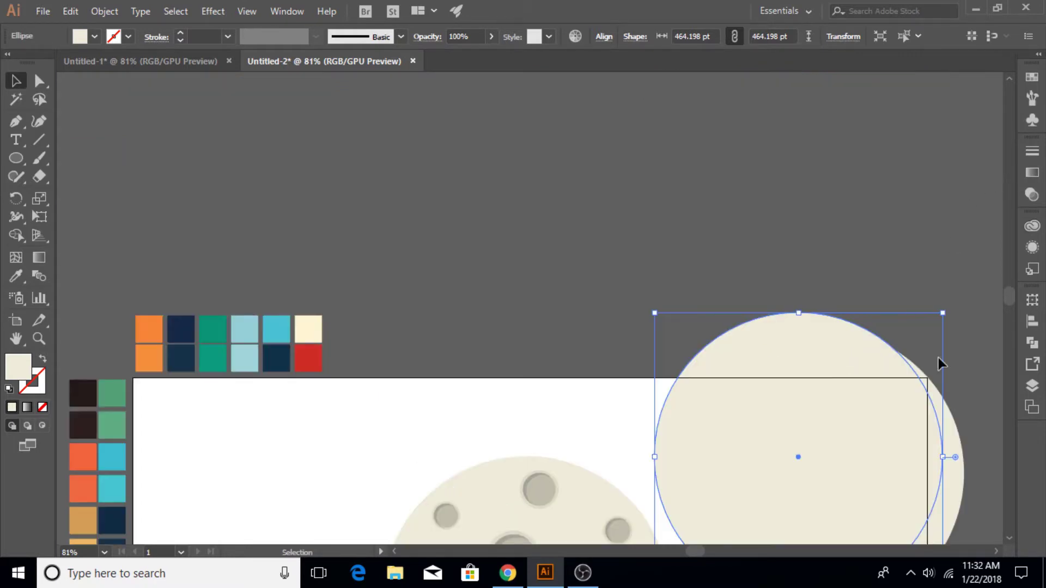
scroll(942, 381, "down", 4)
scroll(943, 370, "down", 2)
scroll(986, 146, "up", 1)
Subtract the front copy with Minus Front and eyedropper the crater grey onto the crescent.
left_click(950, 185, "shift")
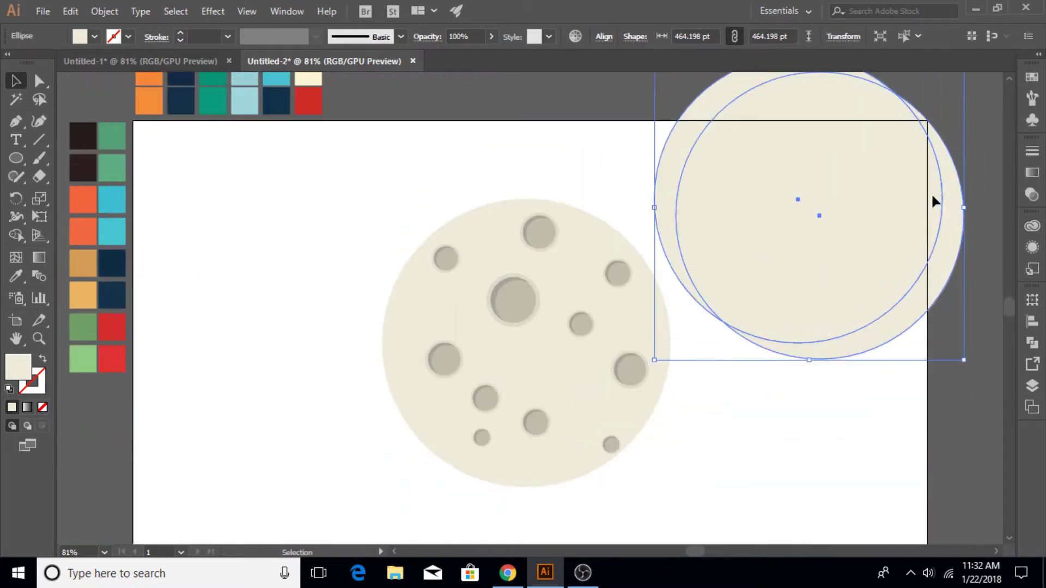
left_click(1031, 342)
left_click(881, 338)
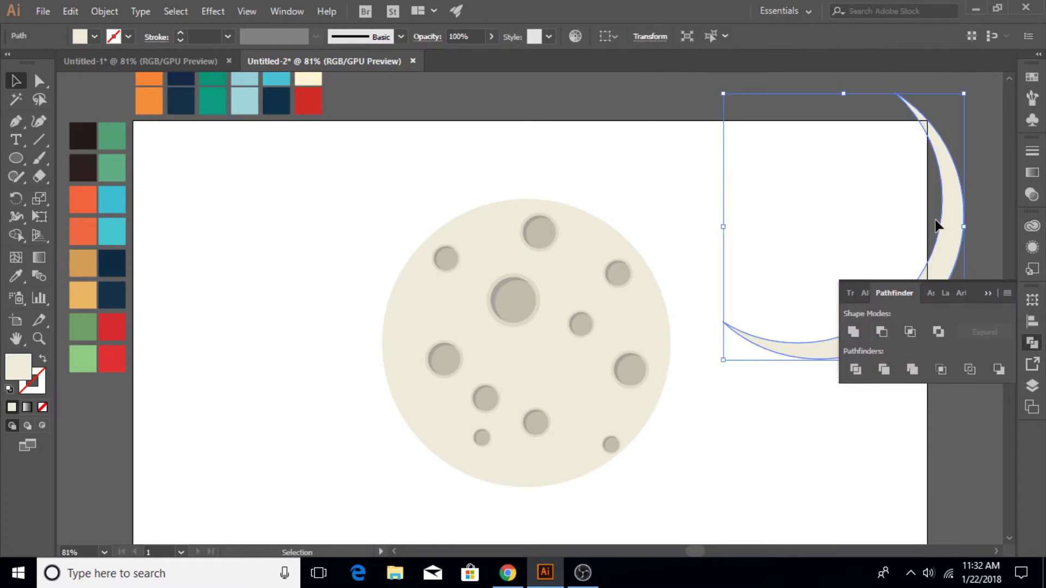
left_click(982, 171)
left_click(949, 210)
left_click(988, 295)
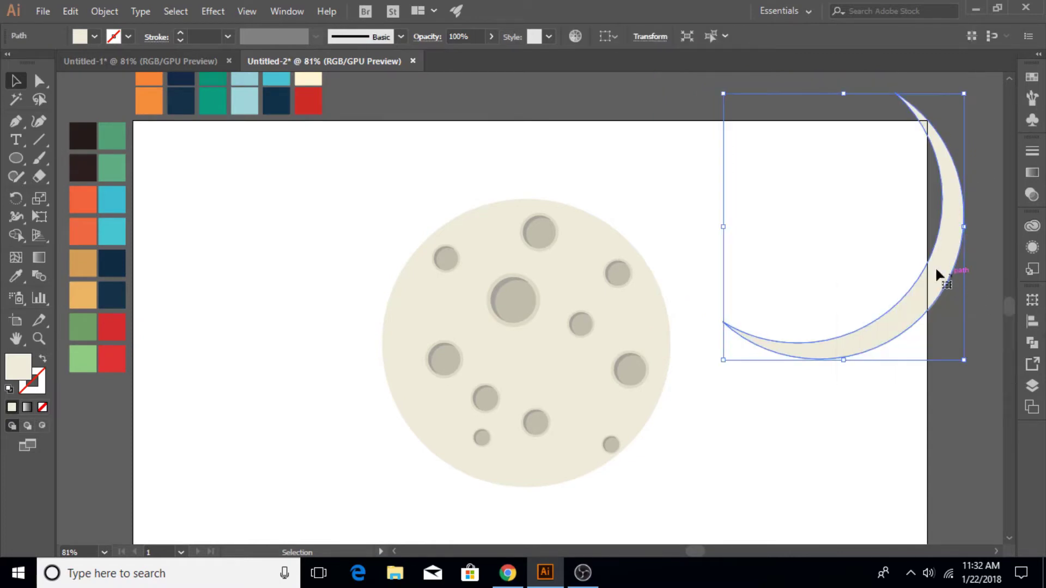
left_click(17, 279)
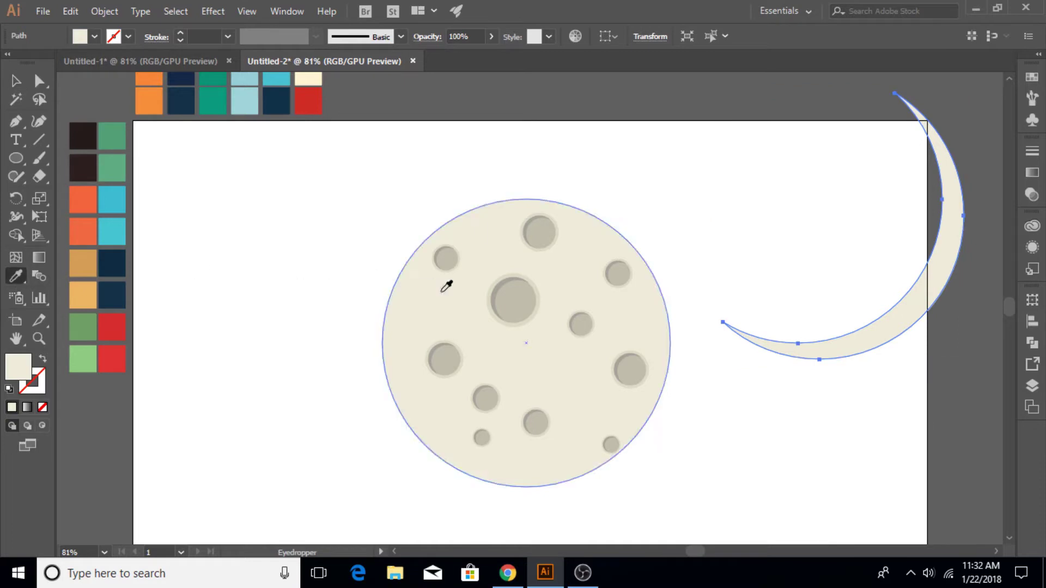
left_click(497, 288)
Drag the grey crescent onto the moon's lower-right edge and fine-tune its position.
left_click(16, 82)
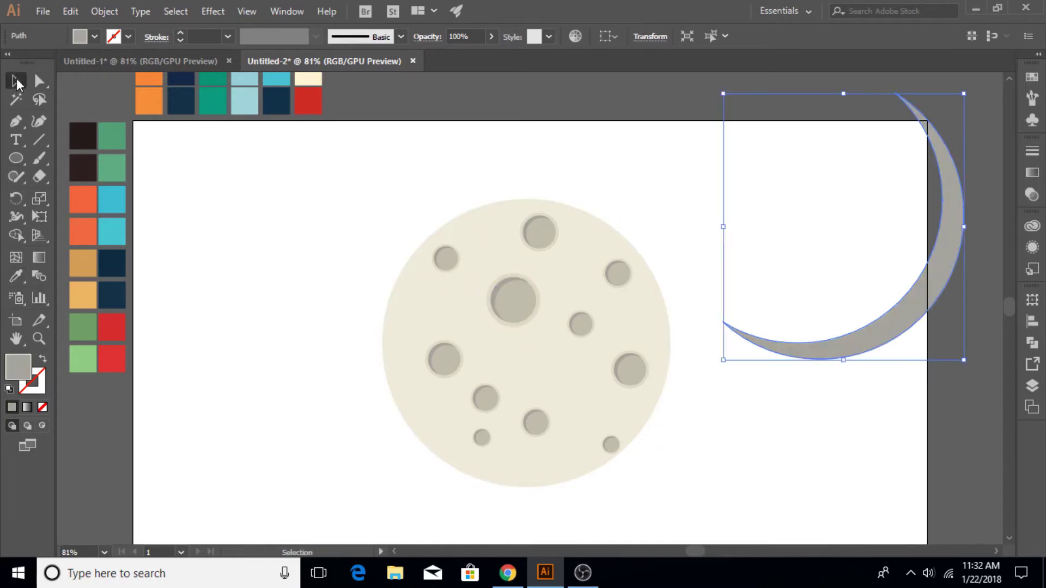
left_click_drag(949, 257, 653, 388)
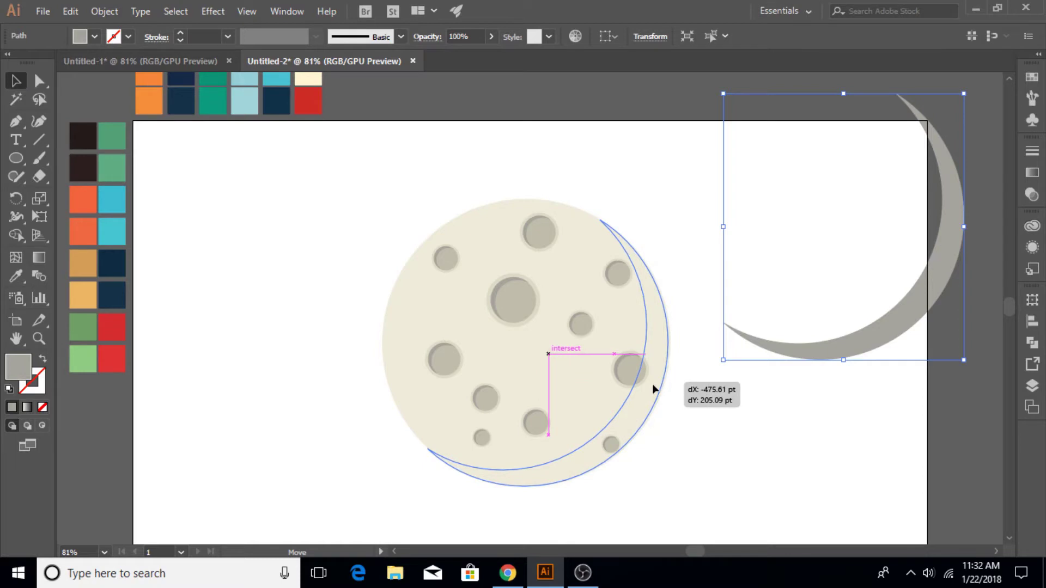
left_click_drag(654, 389, 654, 383)
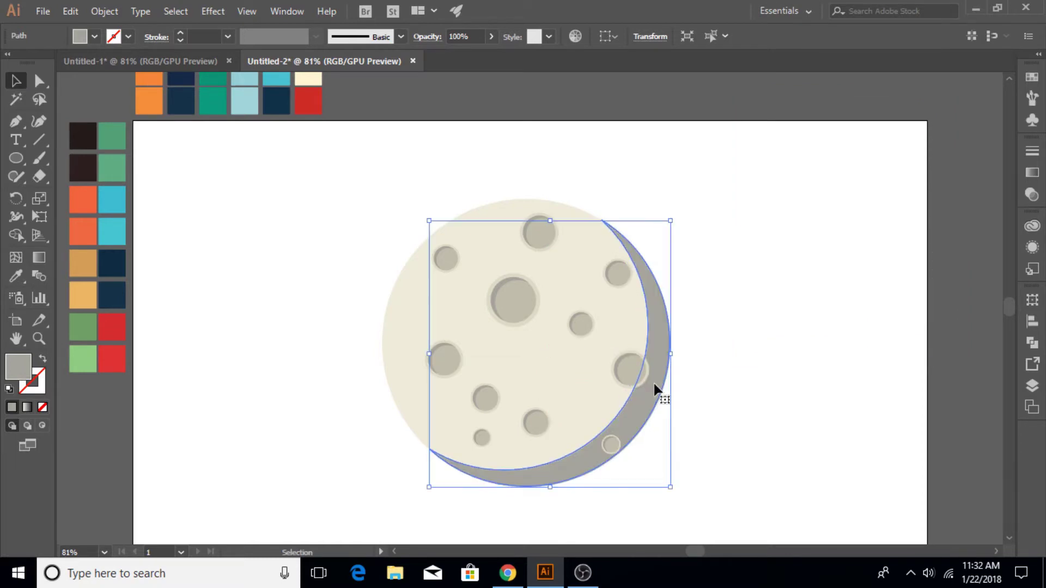
left_click(930, 287)
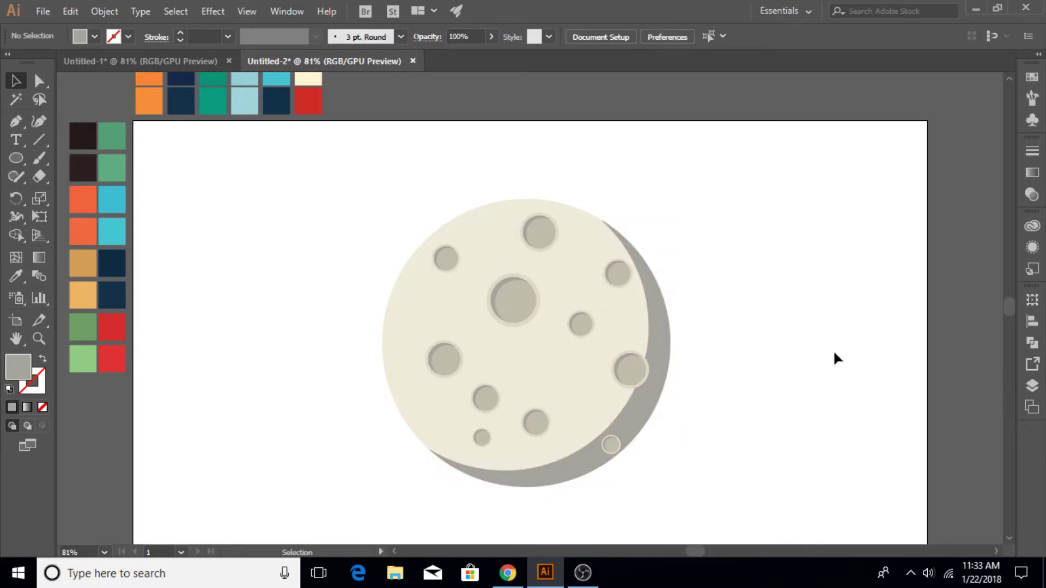
scroll(744, 393, "down", 2)
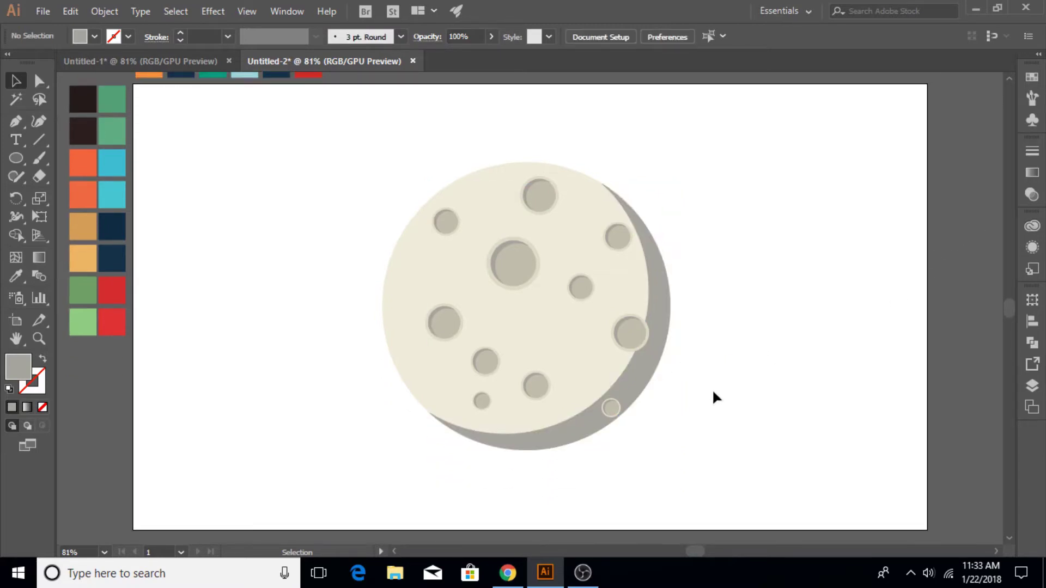
left_click(634, 386)
right_click(634, 384)
mouse_move(678, 306)
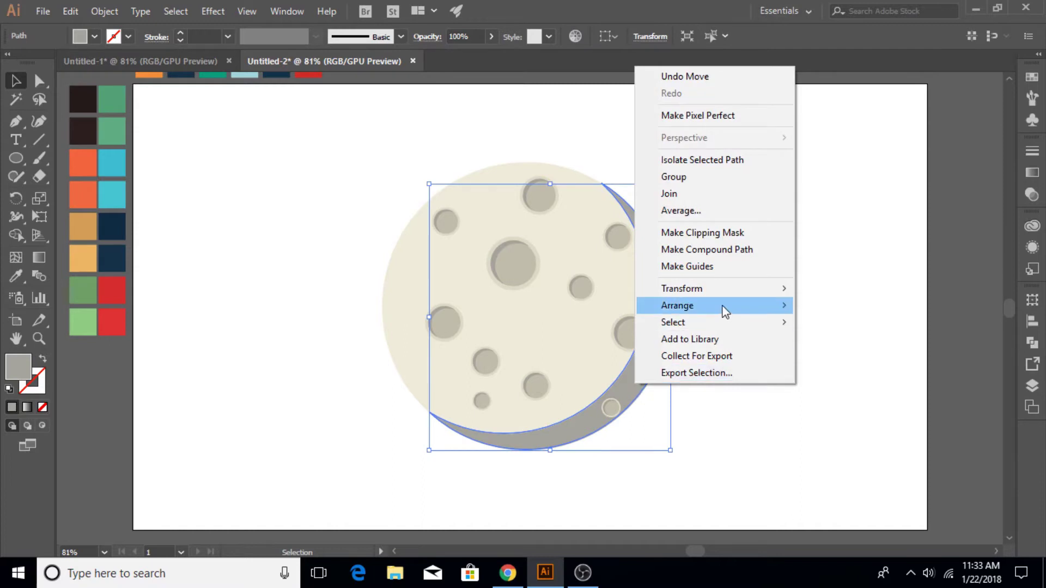
Bring the crescent to front and try Screen, Multiply, then Normal blend modes.
left_click(849, 312)
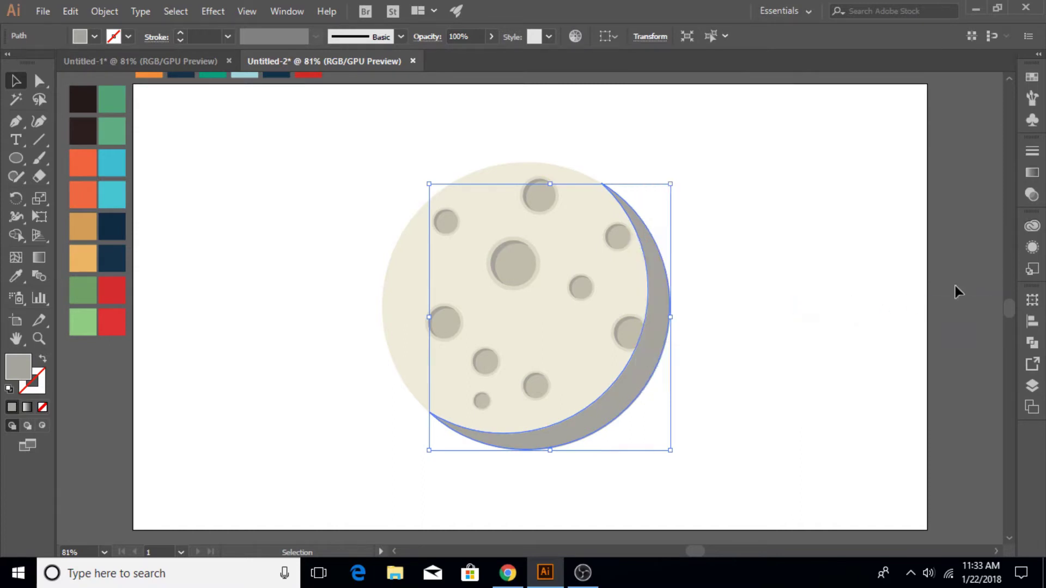
left_click(1032, 225)
left_click(878, 167)
left_click(875, 272)
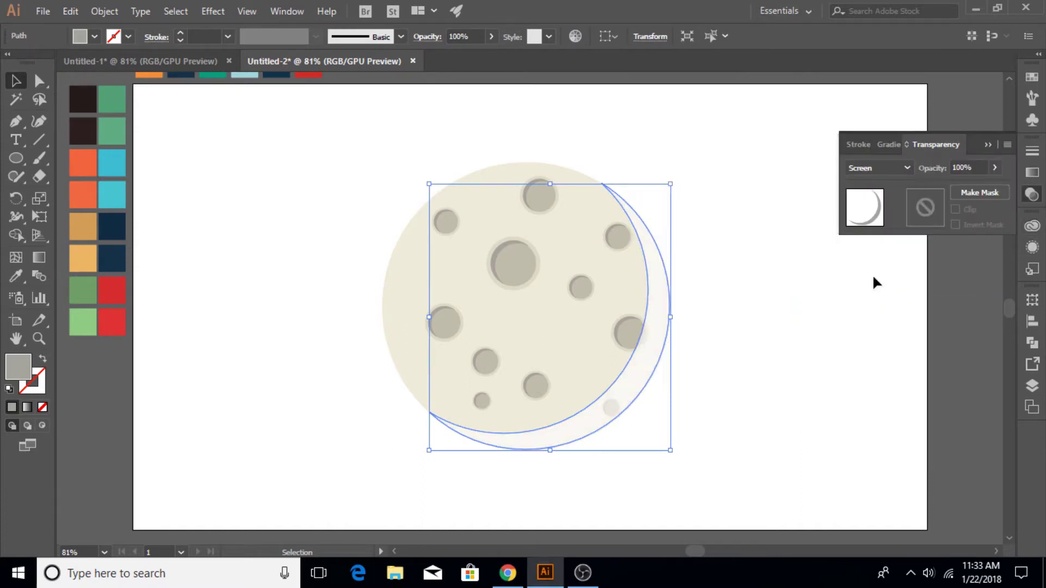
left_click(891, 167)
left_click(881, 222)
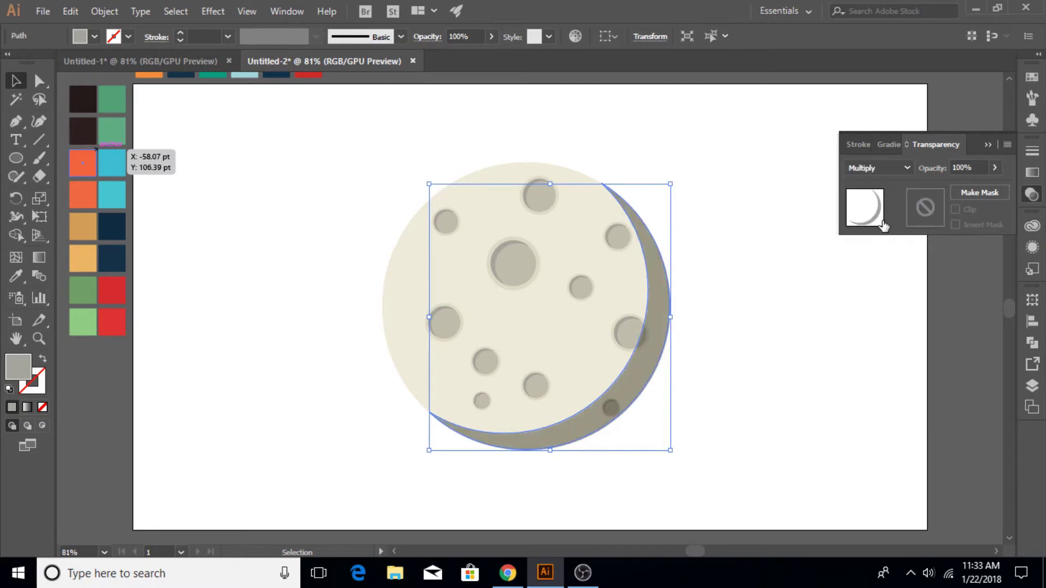
left_click(969, 275)
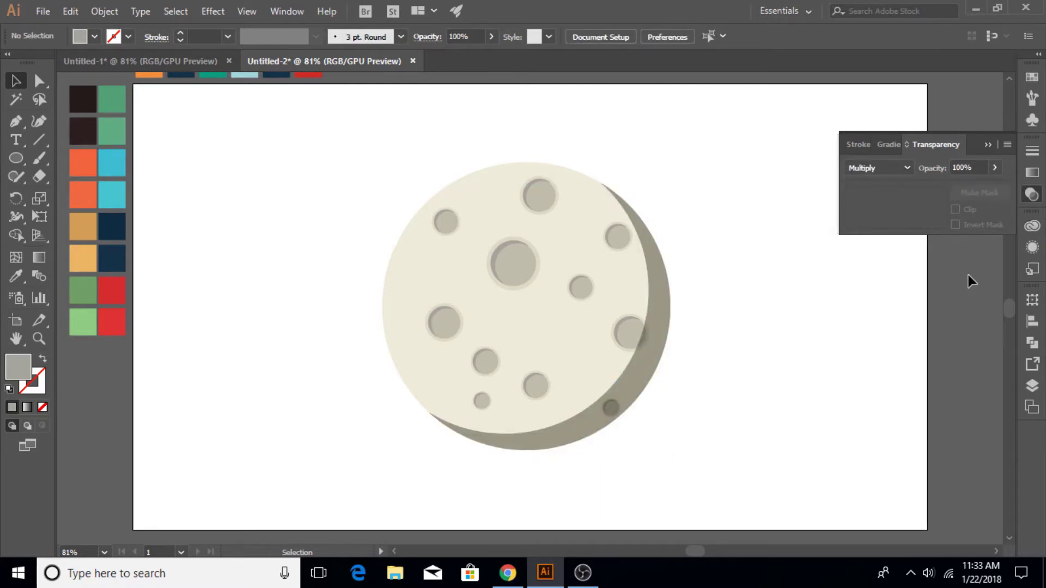
left_click(888, 165)
left_click(889, 189)
Reselect the crescent, set its blend mode back to Normal, and close the Transparency panel.
left_click(647, 364)
key("a")
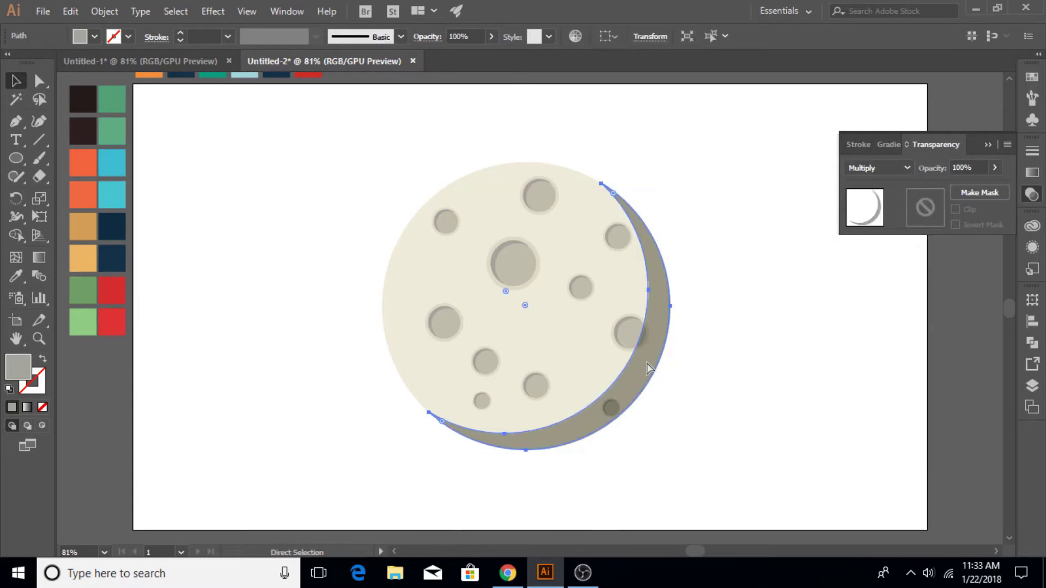
key("v")
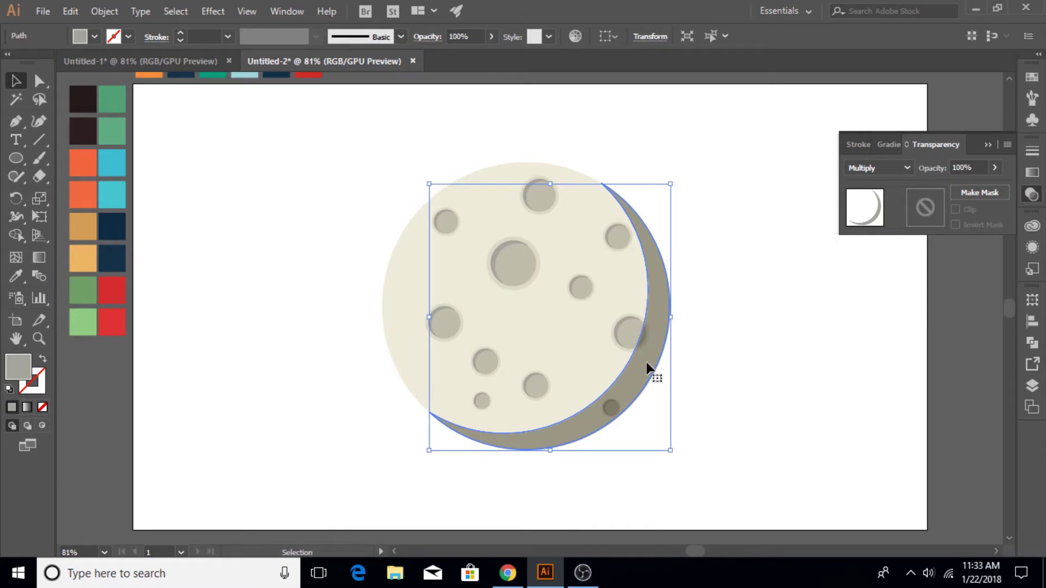
left_click(877, 168)
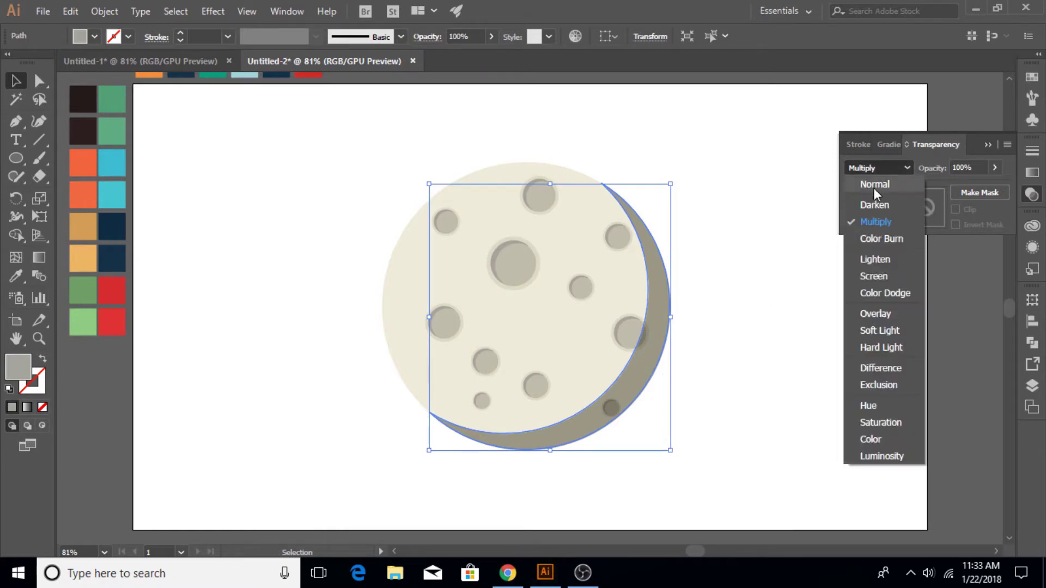
left_click(699, 343)
left_click(638, 366)
key("a")
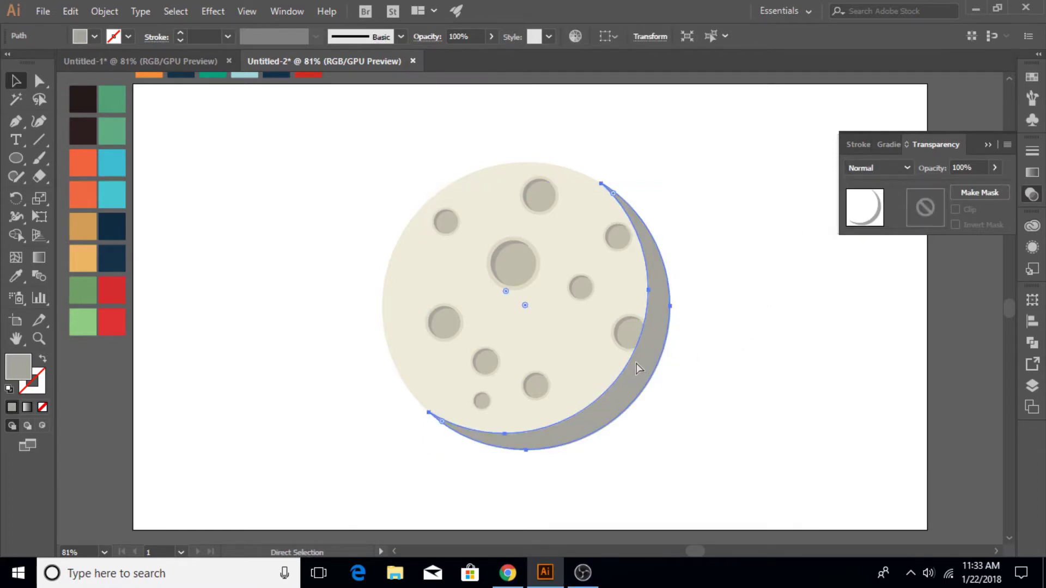
key("v")
key("a")
key("v")
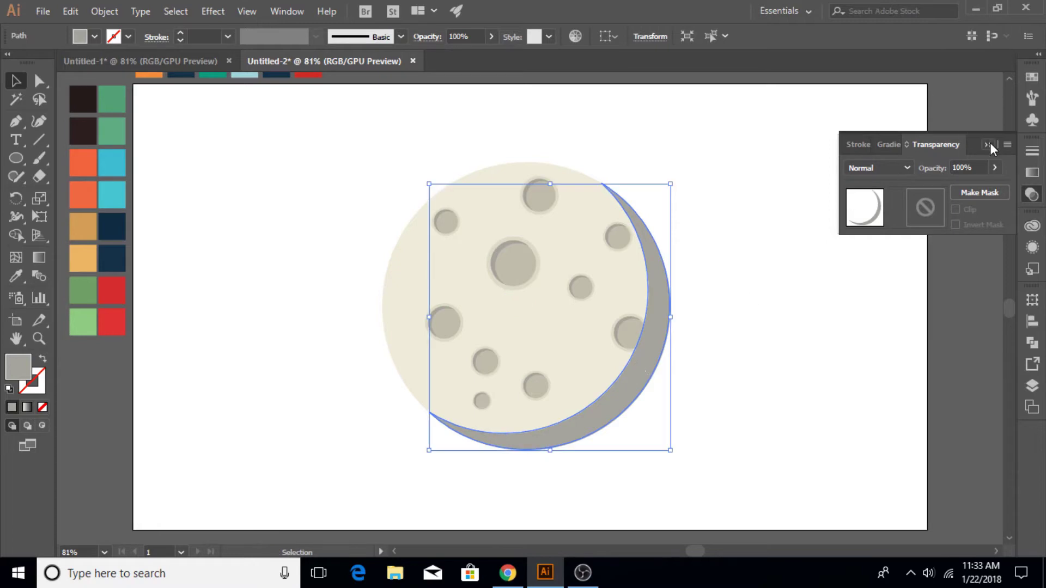
left_click(990, 144)
left_click(778, 269)
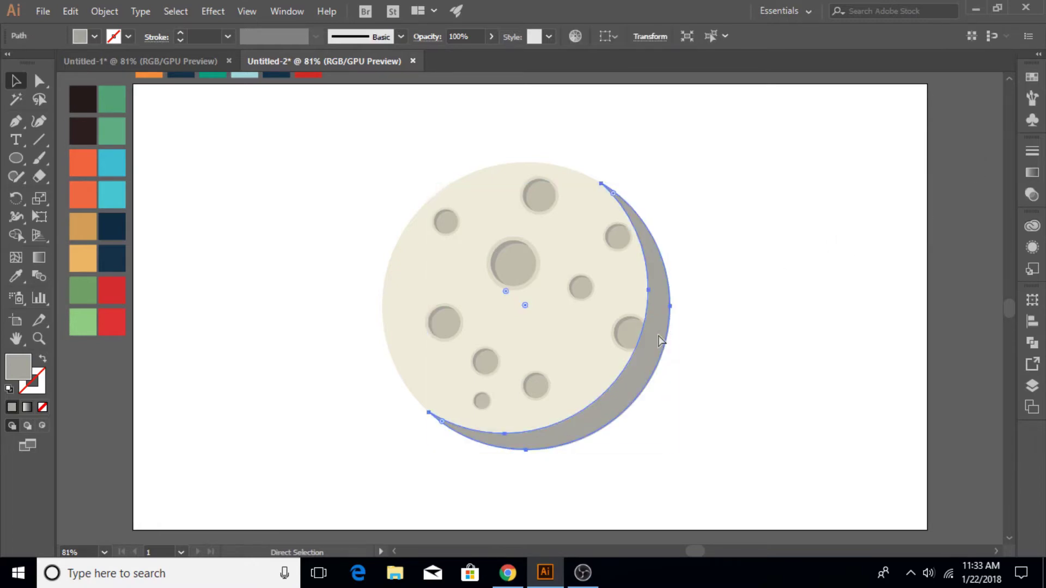
Send the crescent backward repeatedly until it sits behind the moon.
left_click_drag(635, 144, 591, 212)
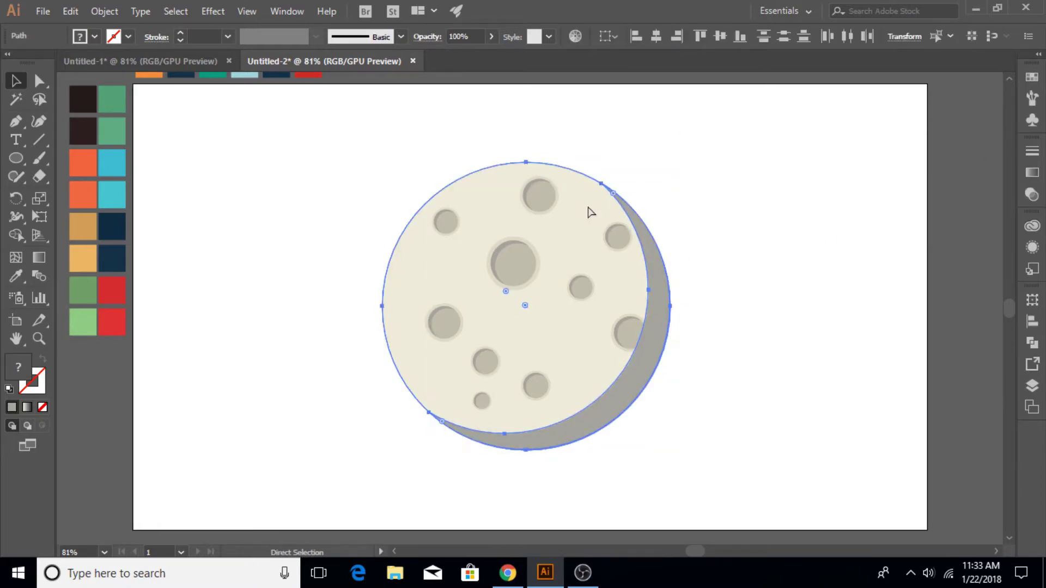
key("v")
left_click(660, 324)
right_click(659, 319)
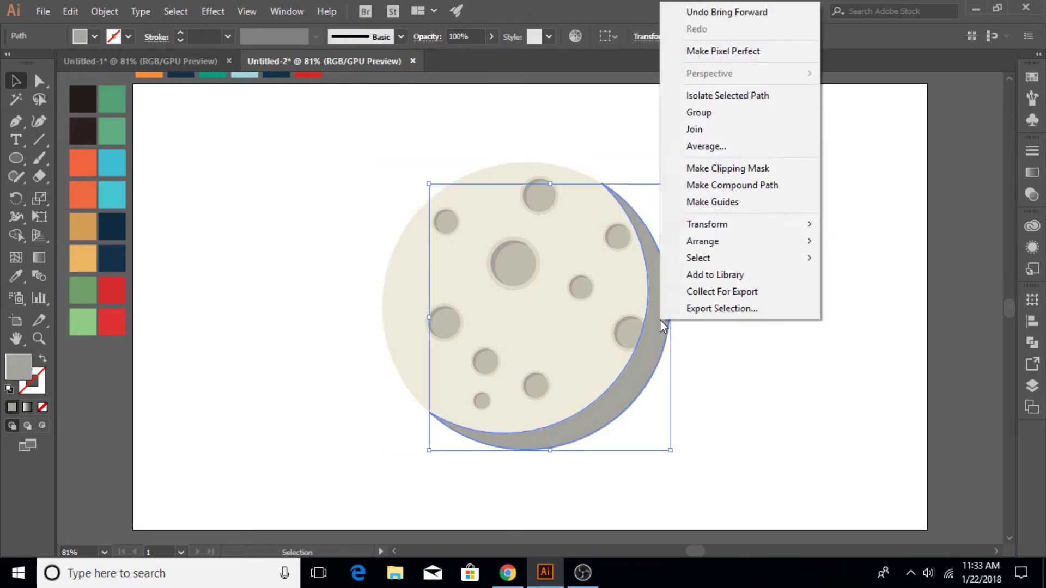
left_click(870, 274)
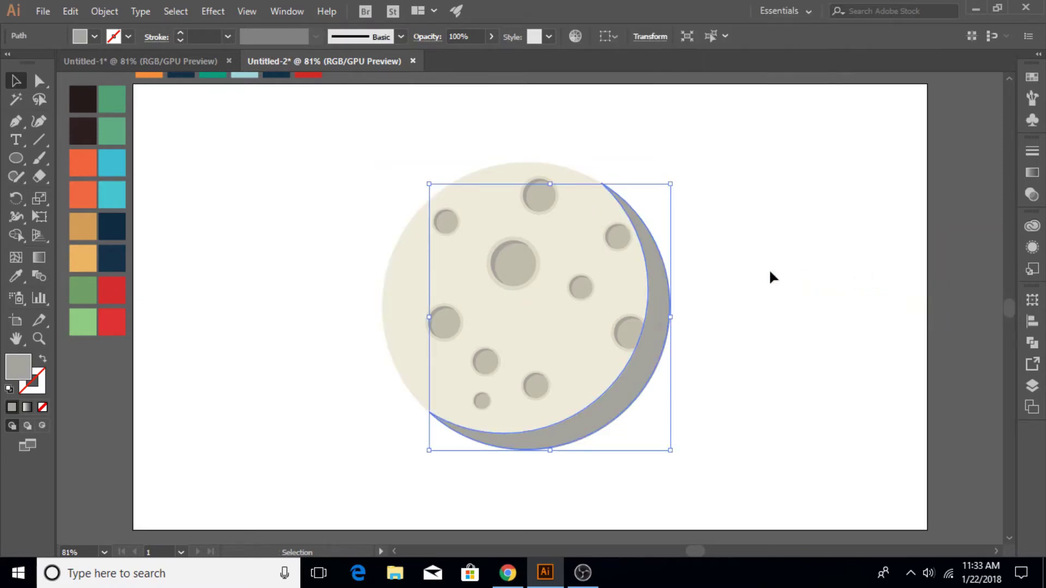
right_click(659, 299)
mouse_move(703, 480)
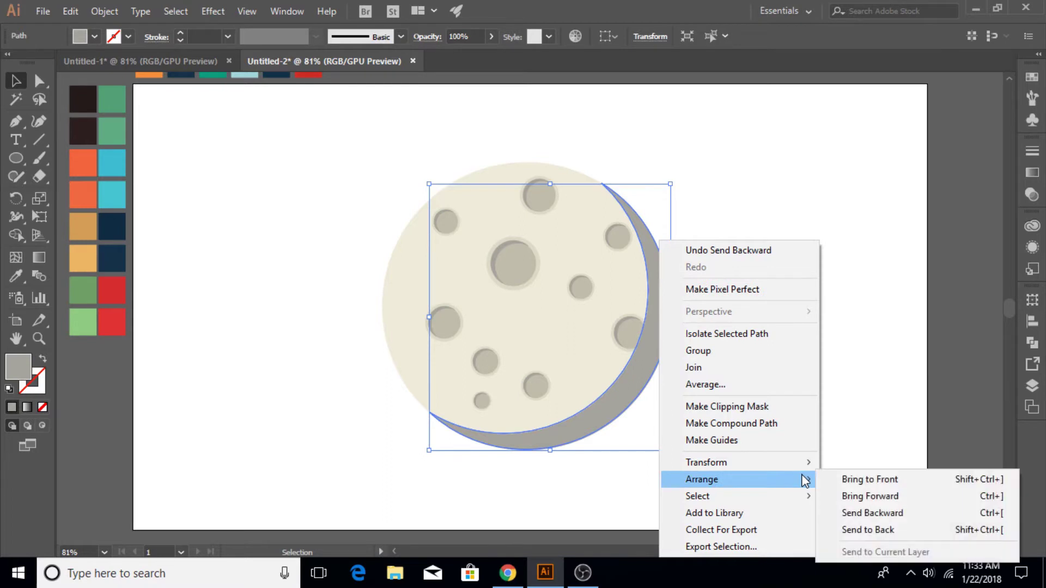
left_click(870, 513)
right_click(663, 311)
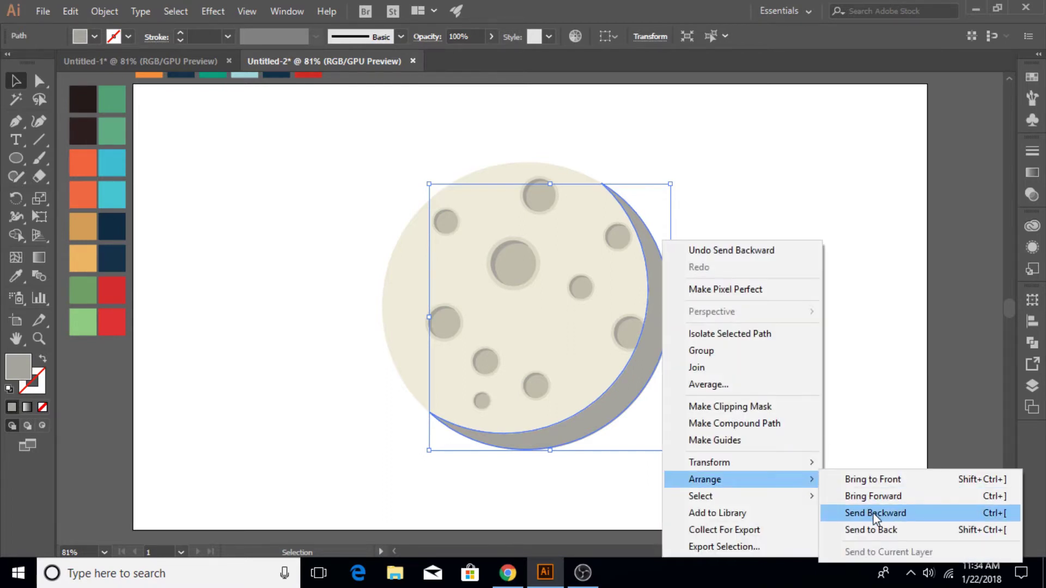
left_click(871, 513)
right_click(661, 305)
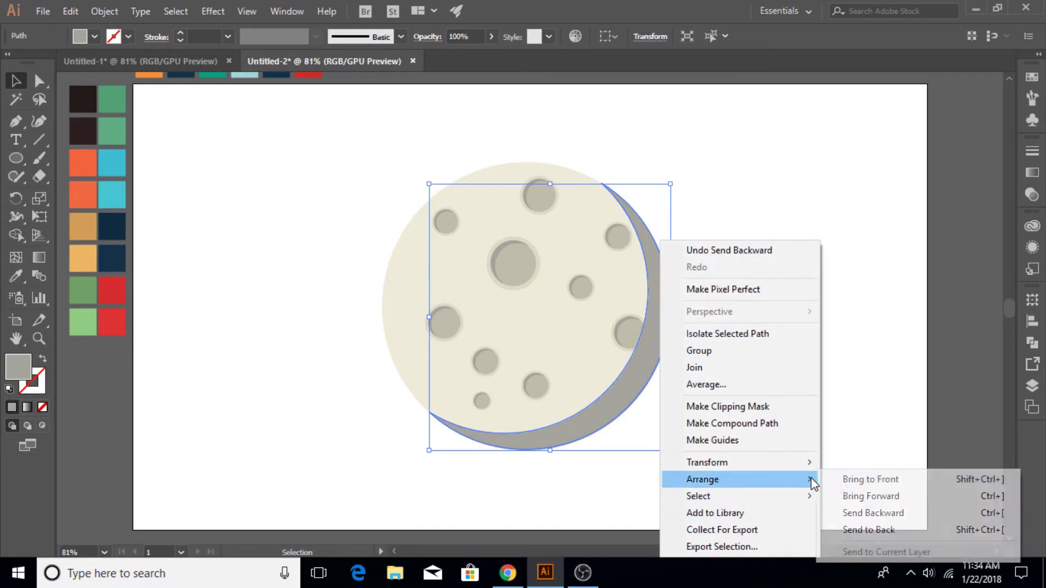
left_click(885, 464)
Send the moon face to back and marquee-select the moon, craters and shadow.
left_click(805, 358)
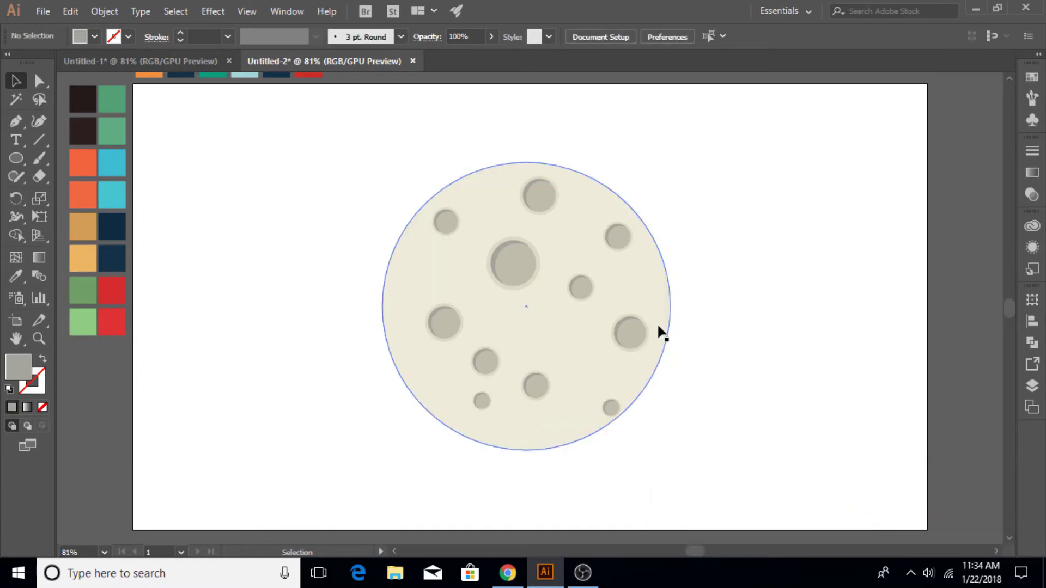
right_click(616, 283)
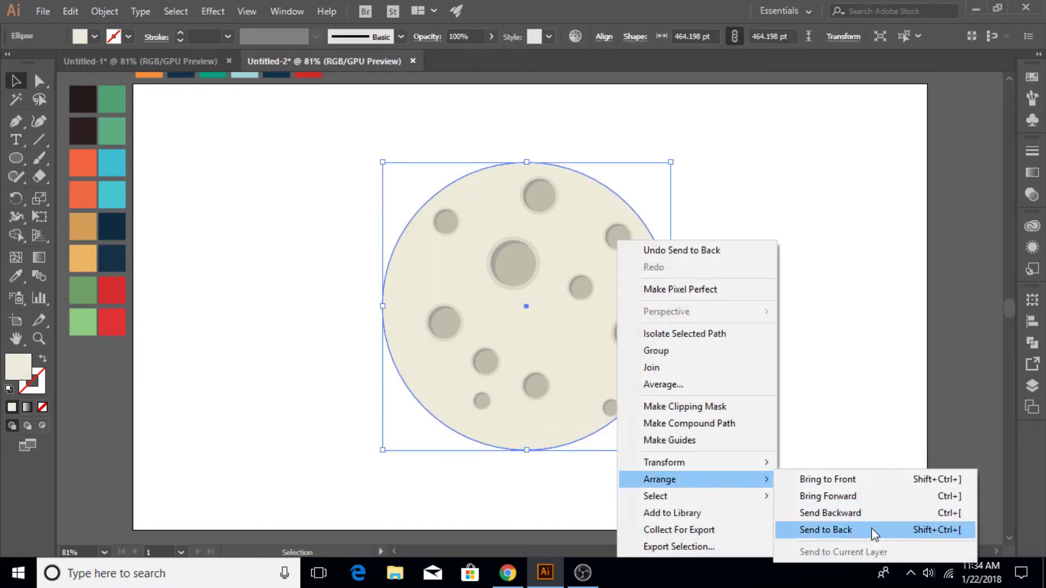
left_click(872, 531)
left_click(790, 307)
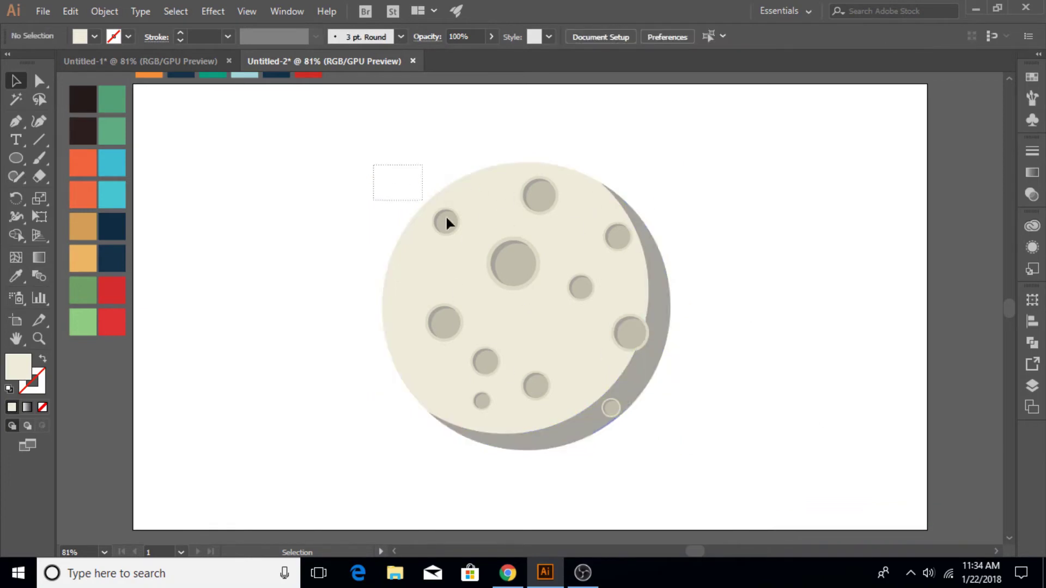
left_click_drag(446, 218, 689, 455)
Group the moon, craters and shadow, then scale the group down and drag it to the top centre.
left_click(101, 12)
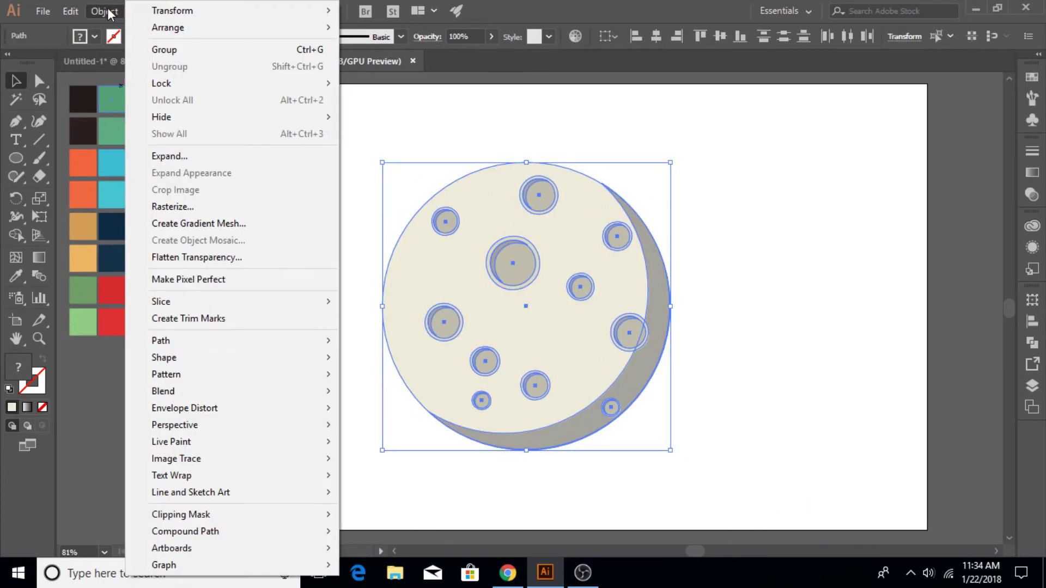
left_click(172, 50)
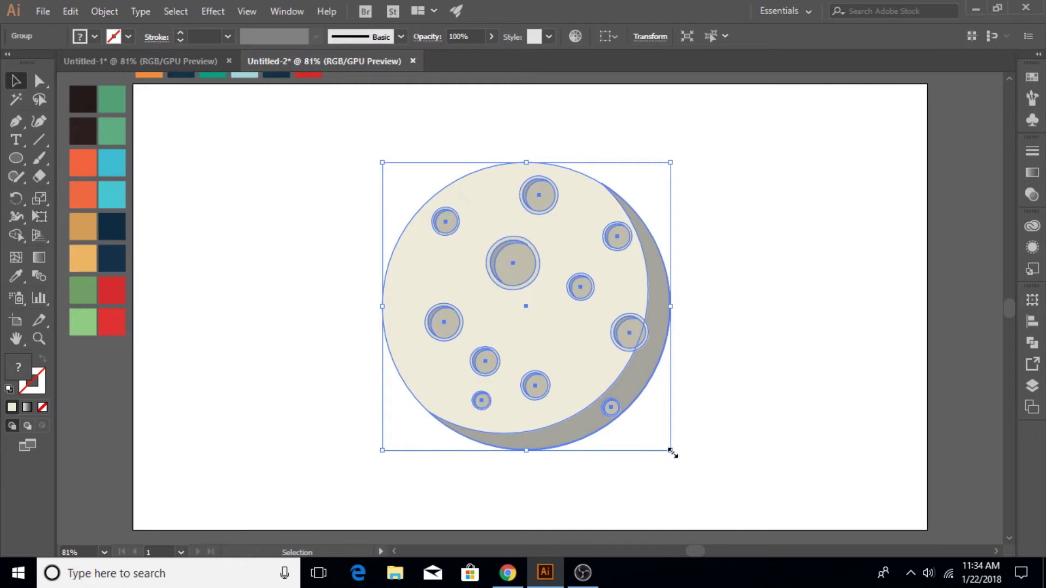
left_click_drag(672, 452, 580, 305)
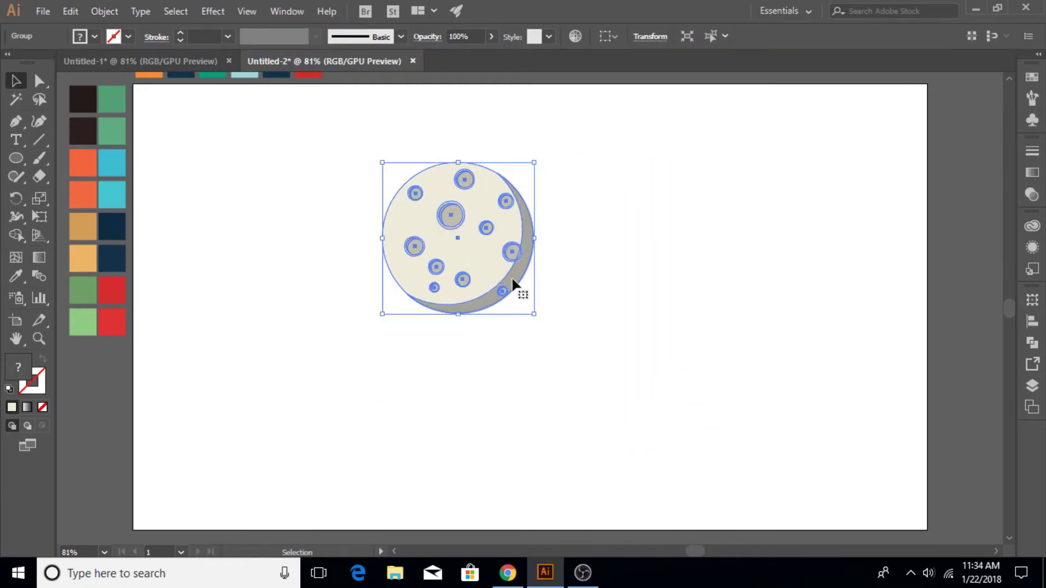
left_click_drag(512, 281, 576, 206)
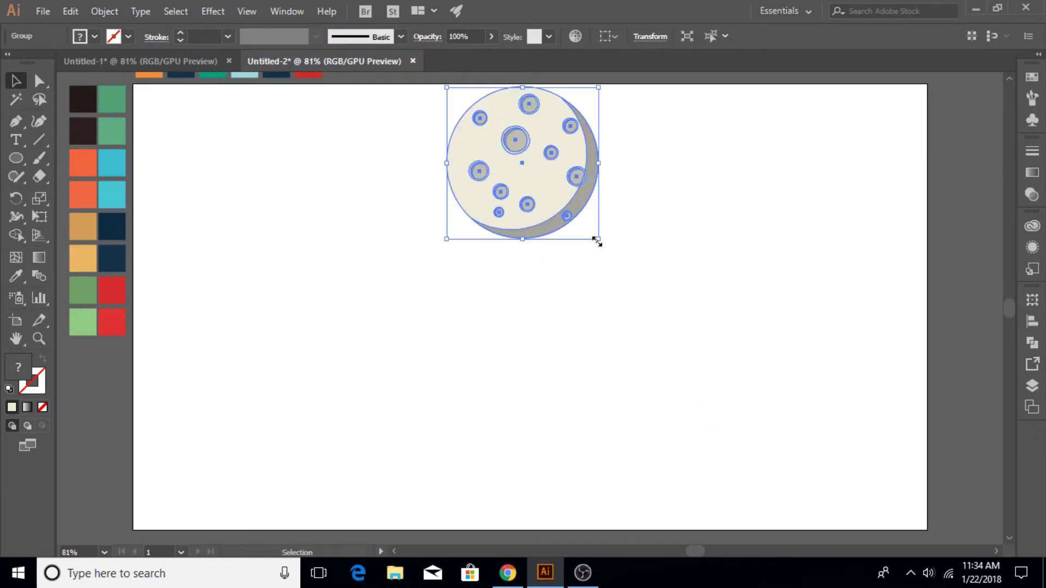
left_click_drag(597, 242, 573, 213)
left_click(602, 202)
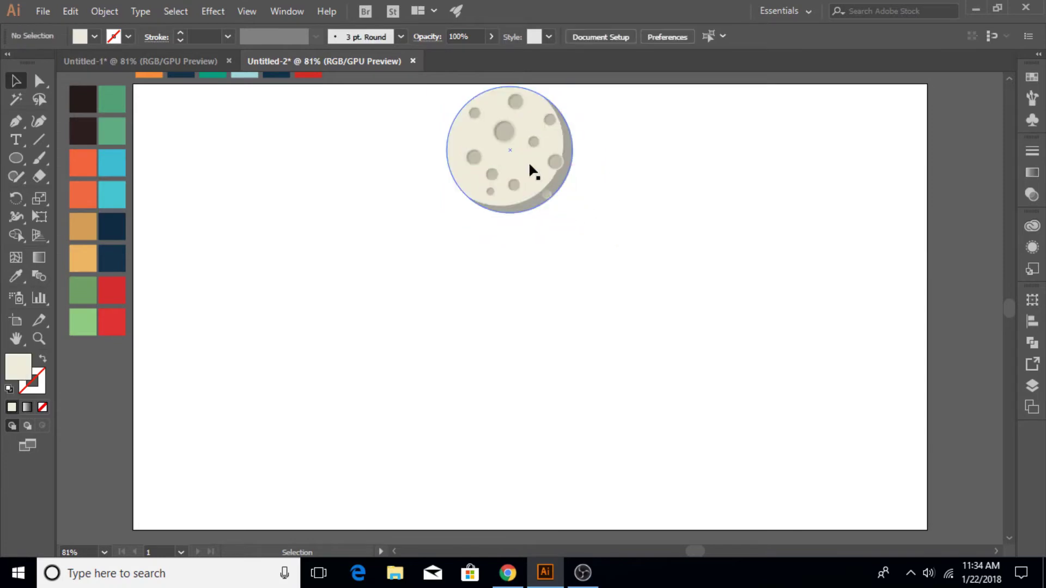
left_click_drag(531, 169, 539, 169)
left_click(605, 163)
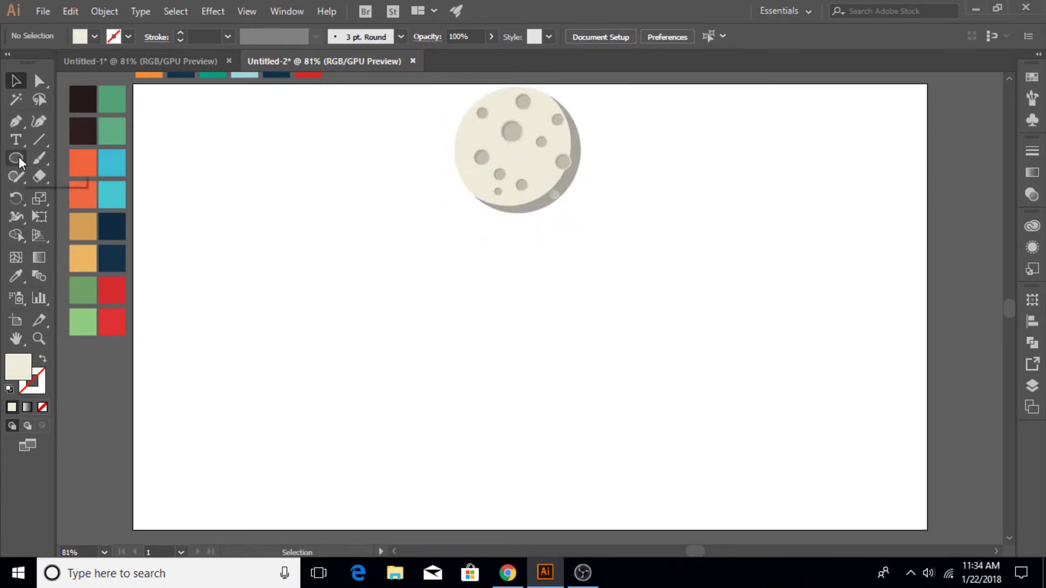
Draw a rounded rectangle below the moon and fill it with the dark swatch.
left_click_drag(18, 156, 51, 158)
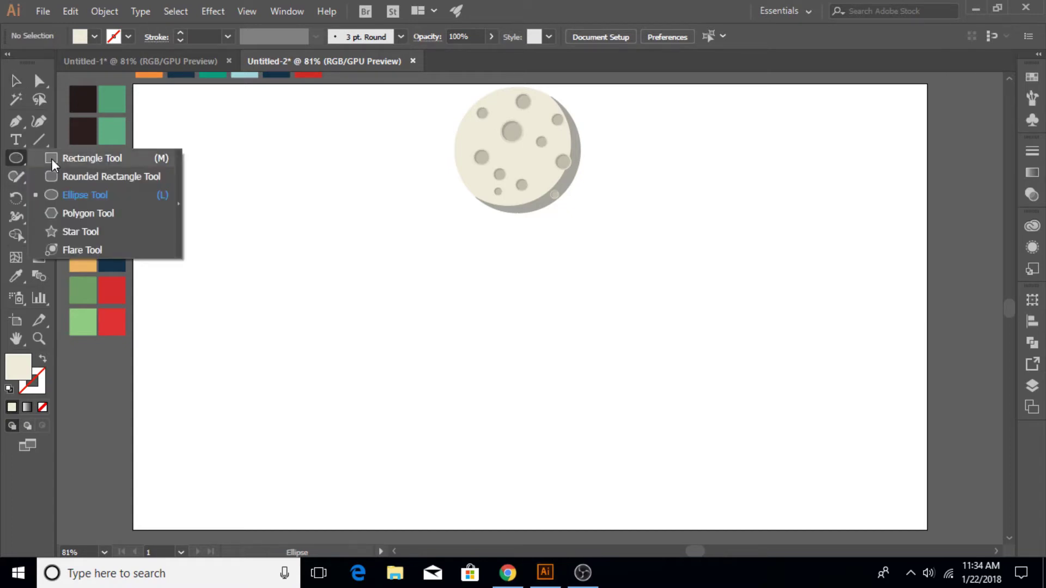
left_click_drag(52, 161, 53, 175)
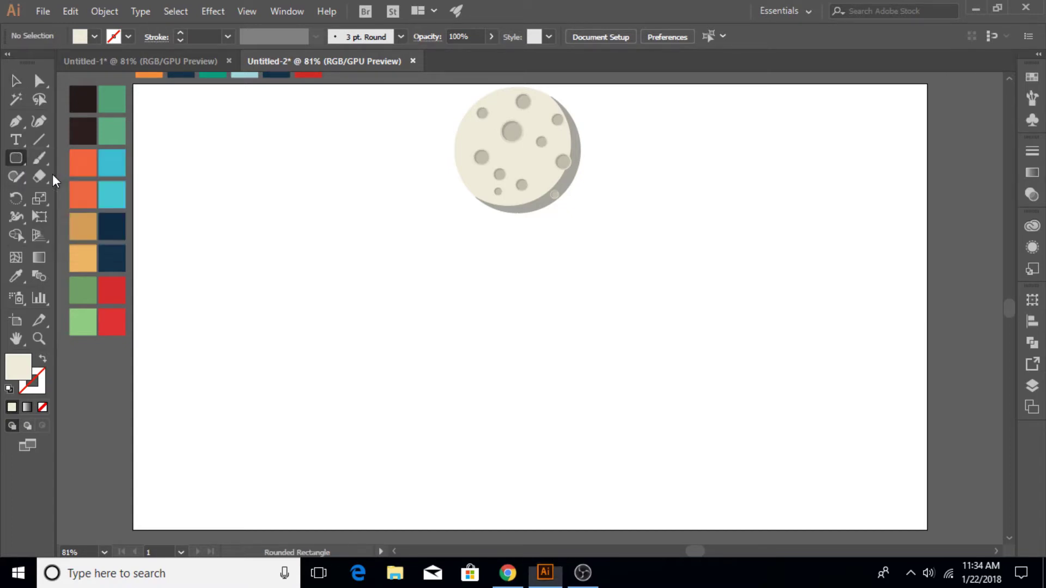
mouse_move(454, 251)
left_mouse_down()
mouse_move(582, 272)
mouse_move(580, 286)
left_mouse_up()
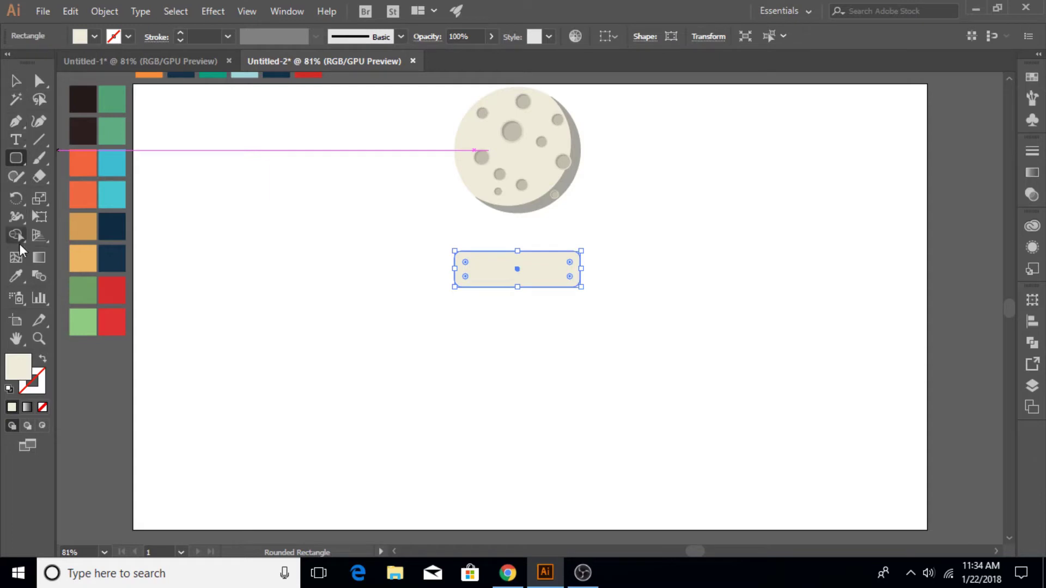
left_click(16, 277)
left_click(85, 93)
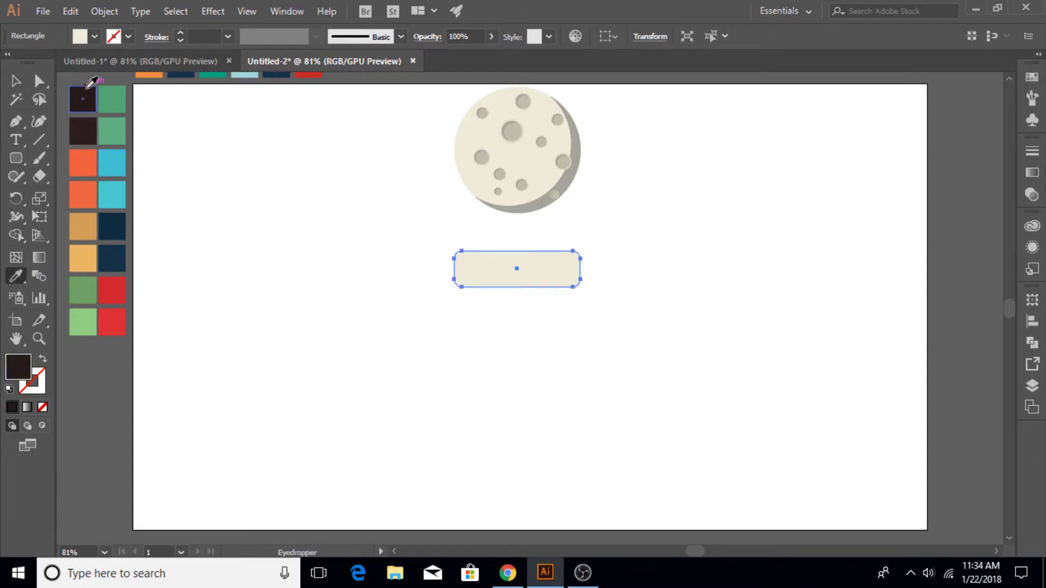
left_click(16, 80)
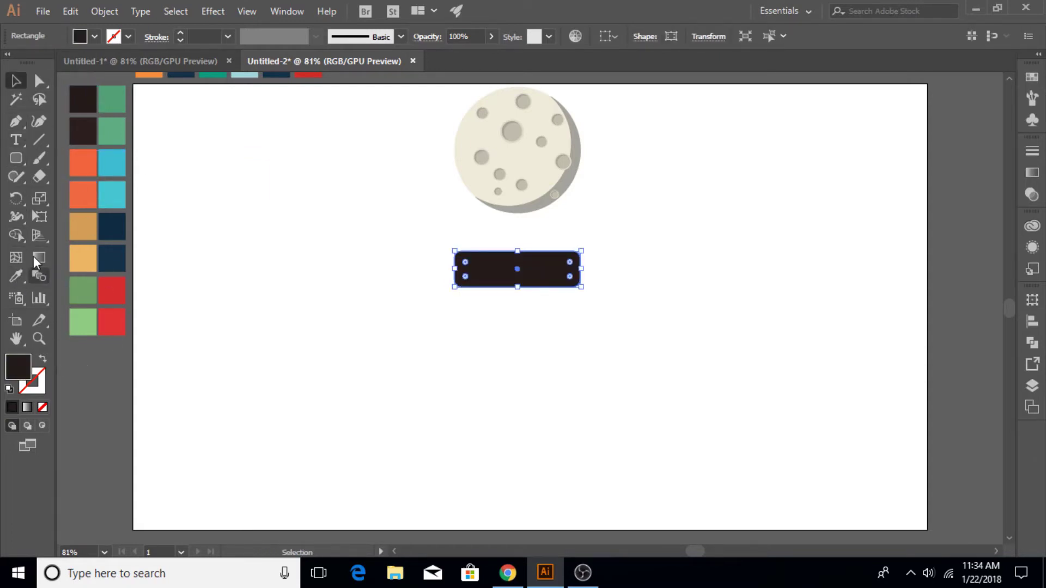
Cut a thin strip across the bar's top using Pathfinder Minus Front.
left_click_drag(21, 161, 50, 159)
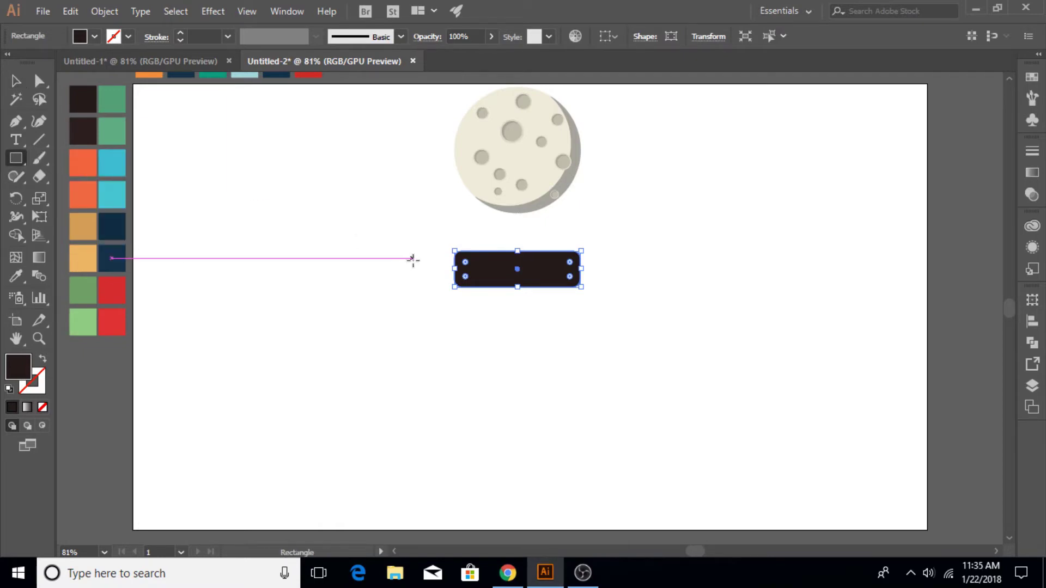
left_click_drag(432, 259, 600, 264)
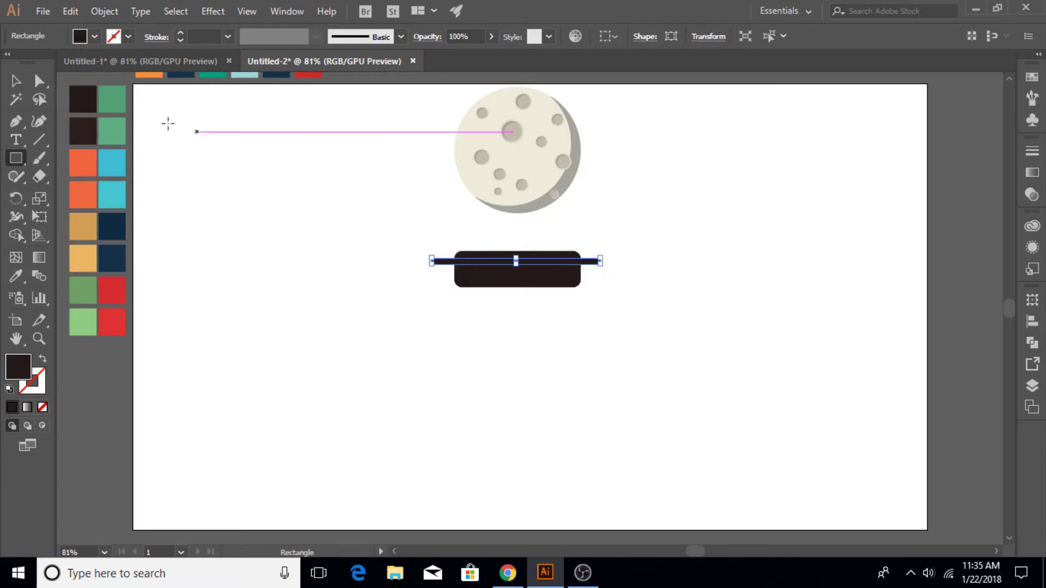
key("v")
left_click_drag(534, 309, 535, 310)
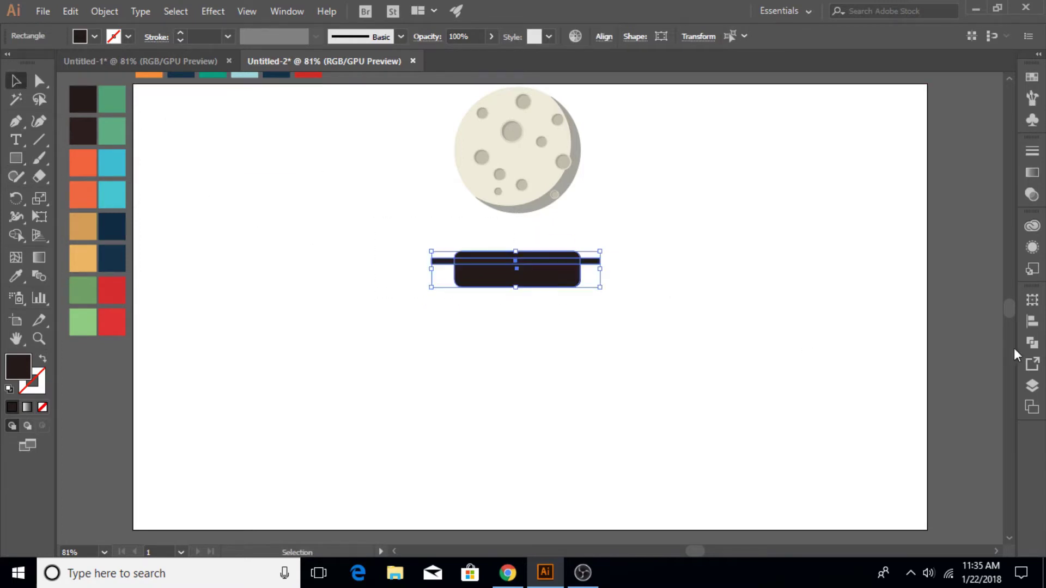
left_click(1033, 344)
left_click(882, 334)
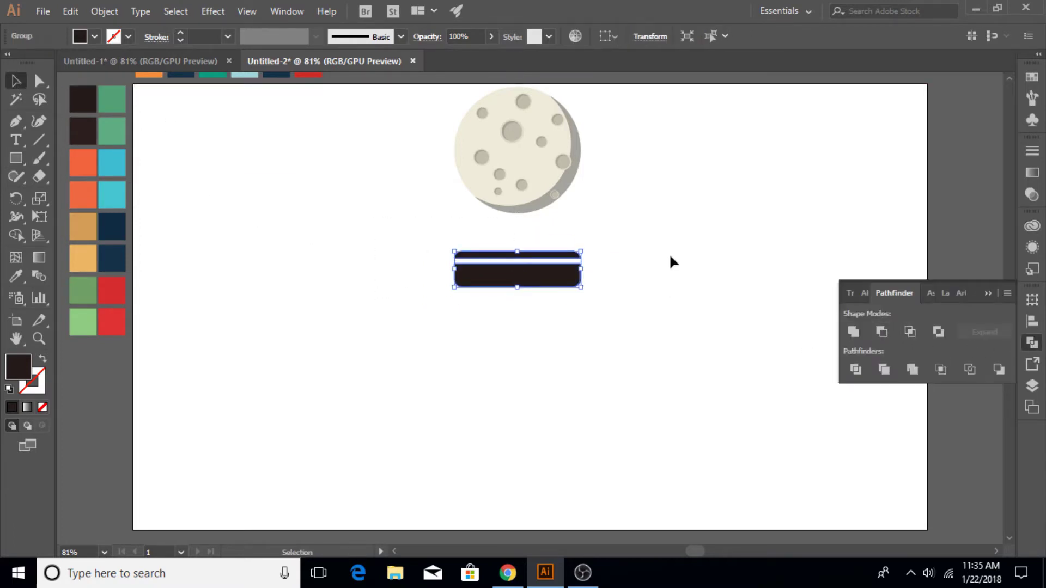
Move the striped bar down near the bottom of the artboard.
left_click(635, 276)
mouse_move(544, 280)
left_mouse_down()
mouse_move(541, 469)
mouse_move(543, 460)
left_mouse_up()
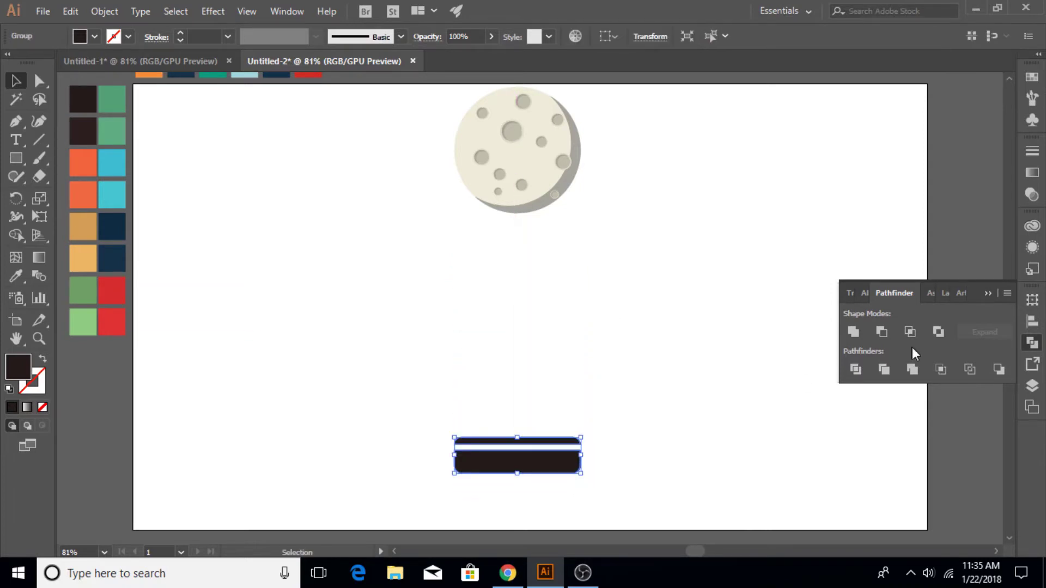
left_click(988, 294)
left_click(681, 307)
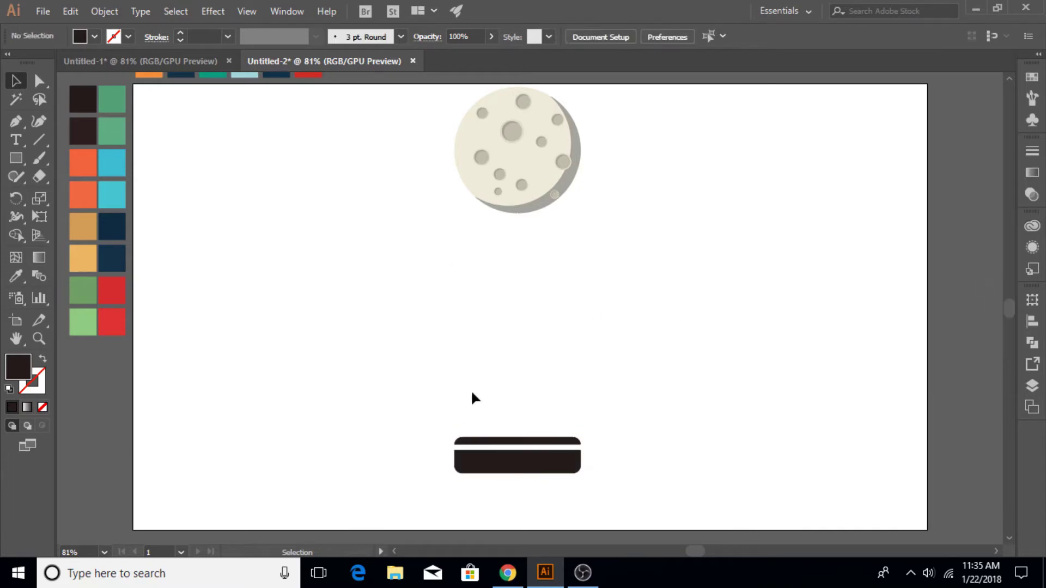
Draw a long bar at the upper left and fill it with the tan swatch.
left_click_drag(12, 158, 50, 159)
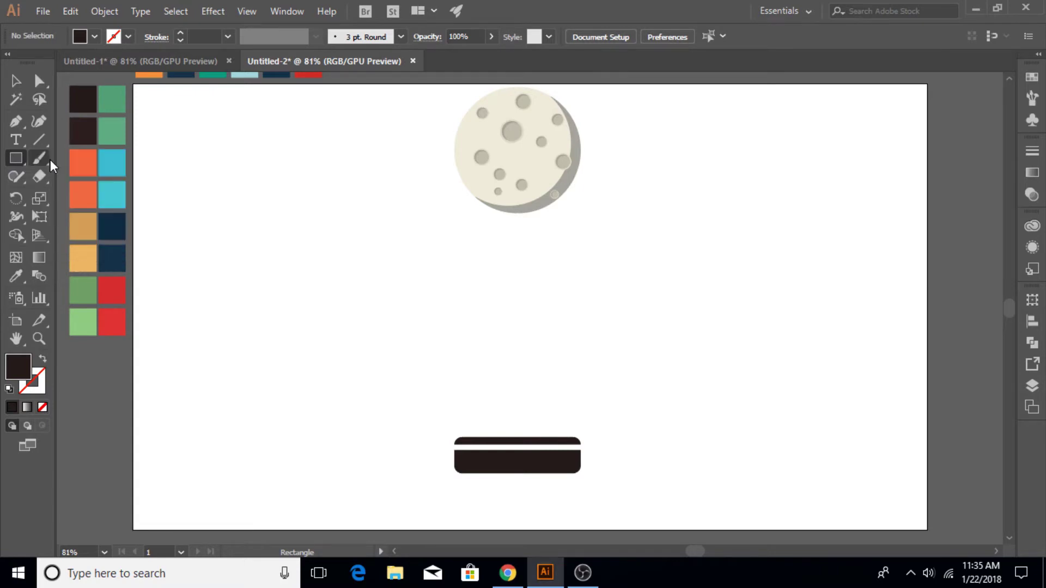
mouse_move(199, 153)
left_mouse_down()
mouse_move(223, 176)
mouse_move(403, 176)
left_mouse_up()
left_click(17, 81)
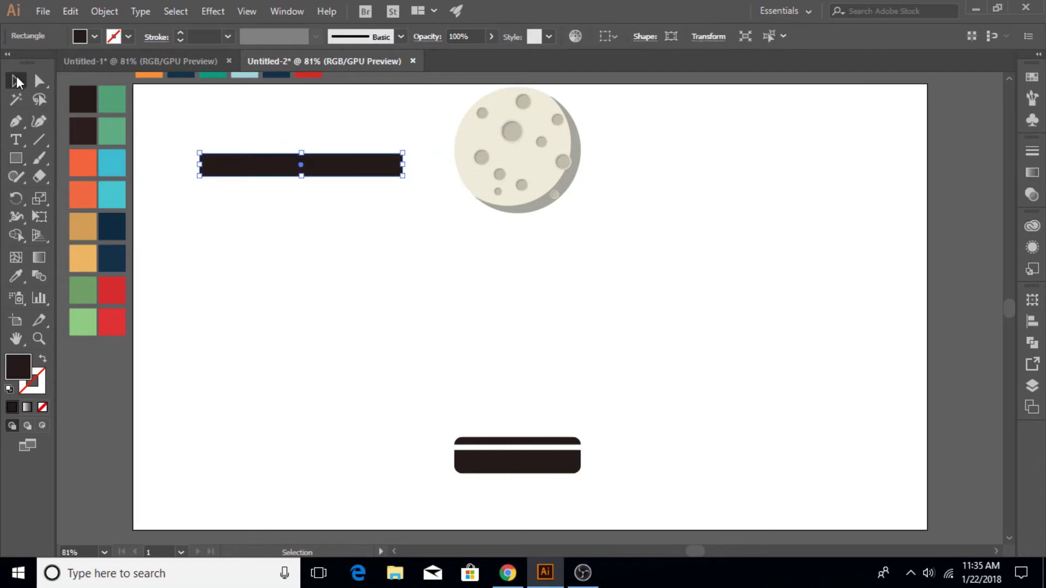
left_click(16, 276)
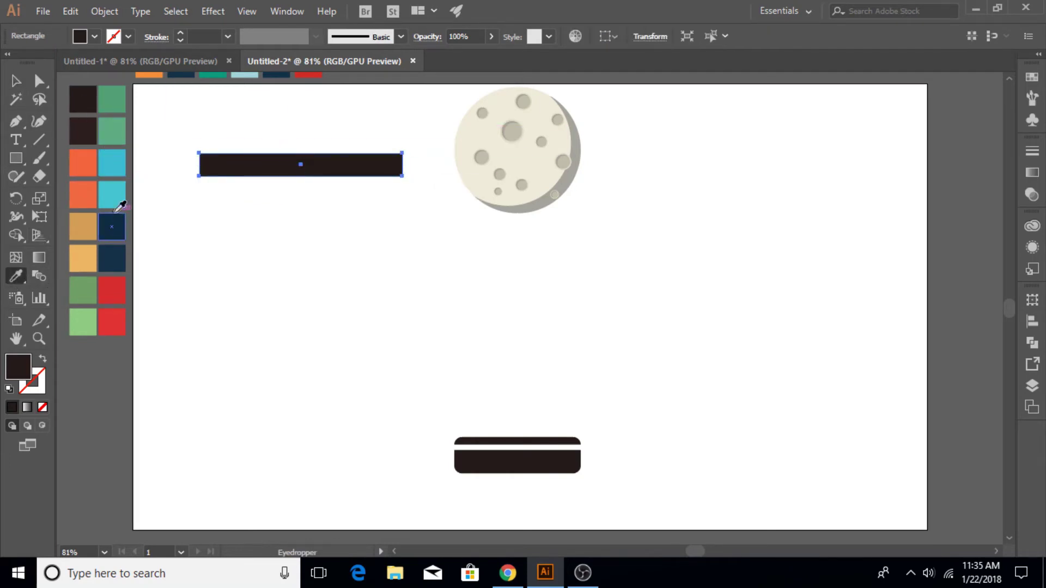
left_click(92, 227)
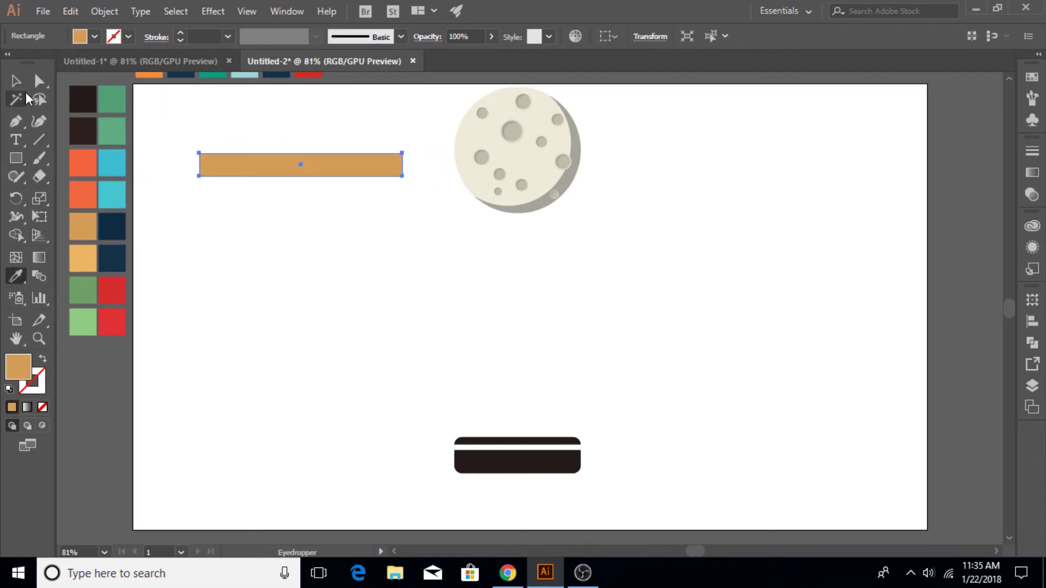
Alt-drag a copy of the tan bar downward and repeat it with Ctrl+D.
key("v")
left_click_drag(332, 170, 330, 194)
key("ctrl+d")
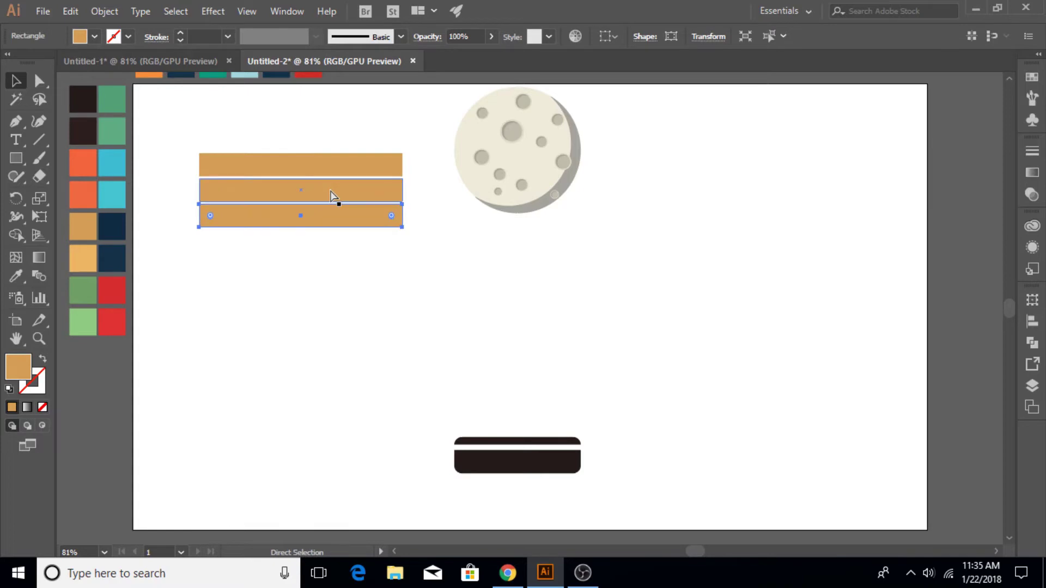
key("ctrl+d")
key("ctrl+d")
key("ctrl+d")
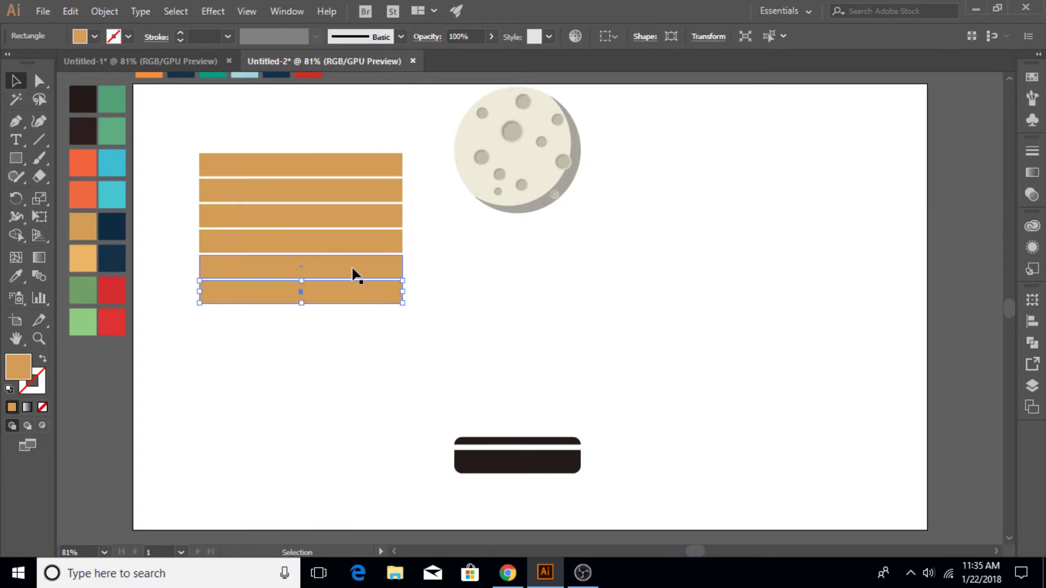
Rotate the six tan bars upright, move them above the dark bar, and narrow them.
left_click_drag(327, 347, 327, 347)
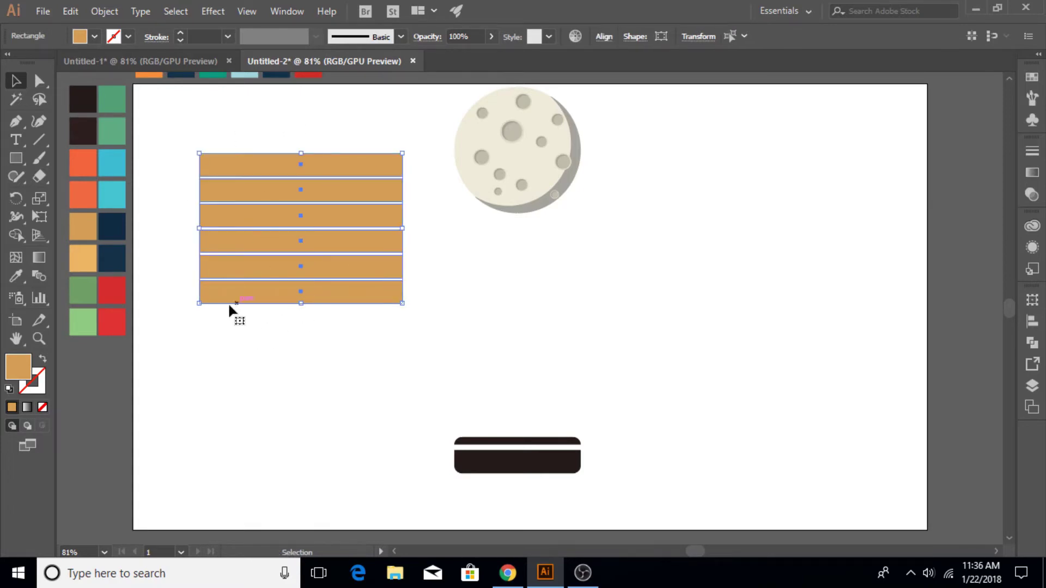
left_click_drag(199, 305, 380, 347)
left_click_drag(313, 206, 544, 307)
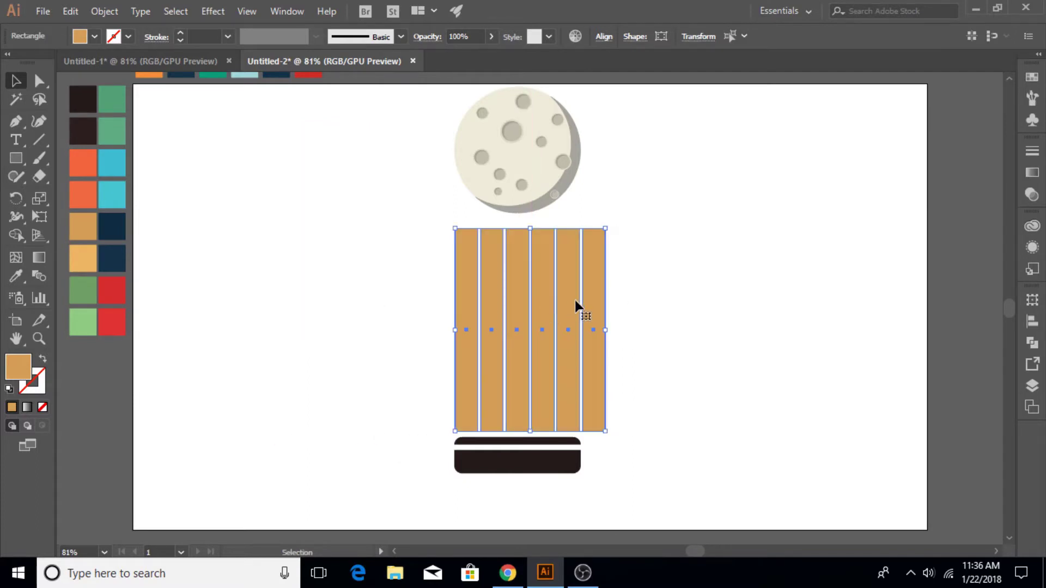
mouse_move(606, 330)
left_mouse_down()
mouse_move(588, 329)
mouse_move(598, 330)
left_mouse_up()
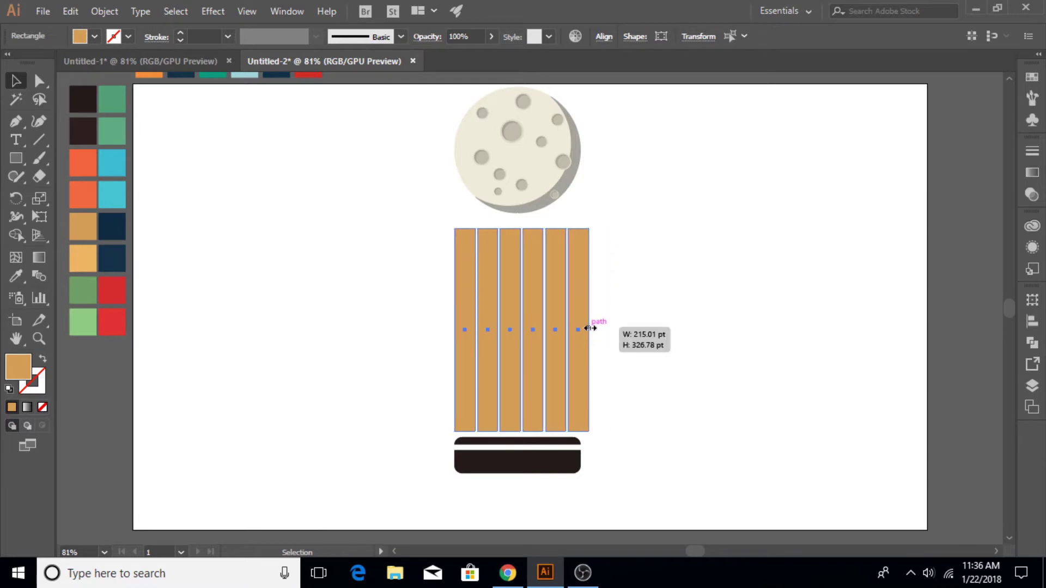
Zoom in and move the second tan bar flush against the first.
left_click(644, 330)
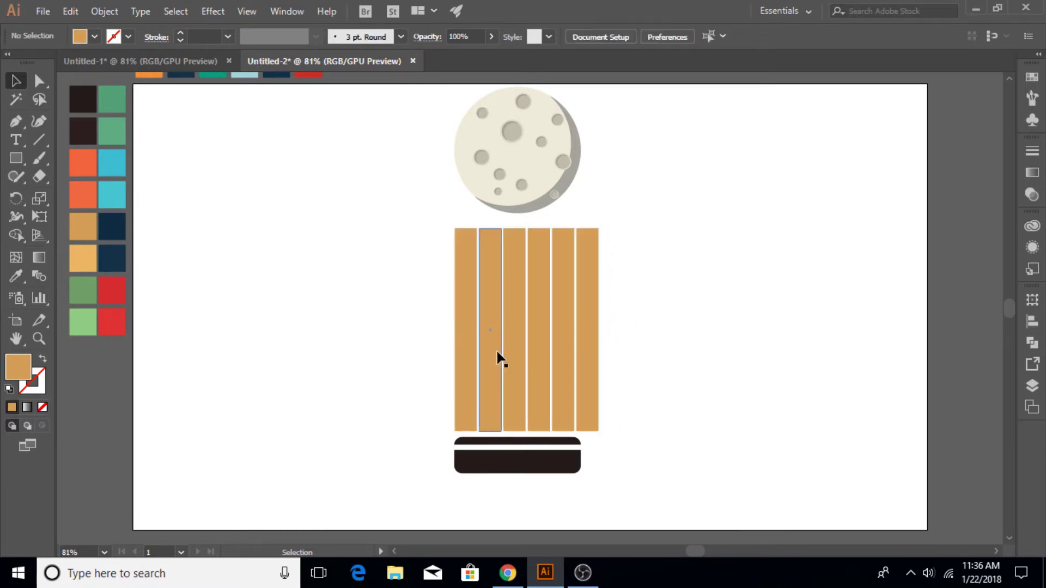
left_click(497, 357)
left_click_drag(497, 358, 645, 366)
left_click(39, 338)
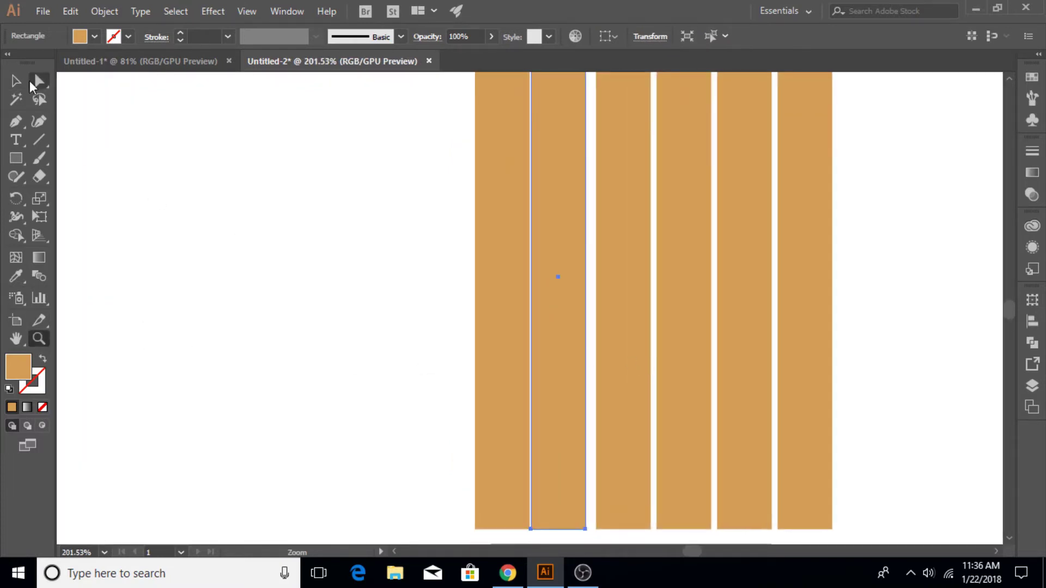
left_click(577, 374)
left_click(15, 81)
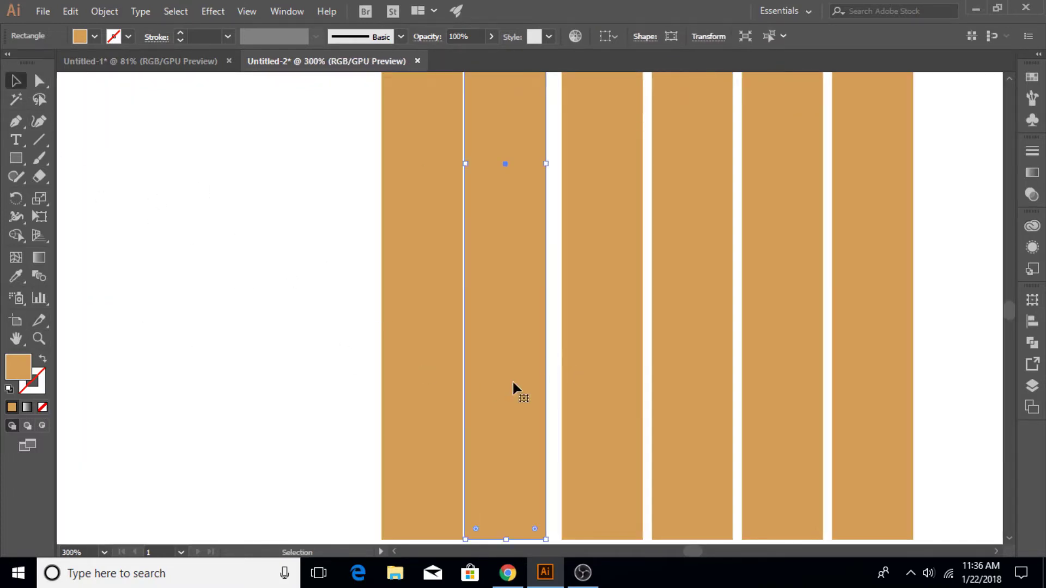
left_click_drag(515, 384, 603, 400)
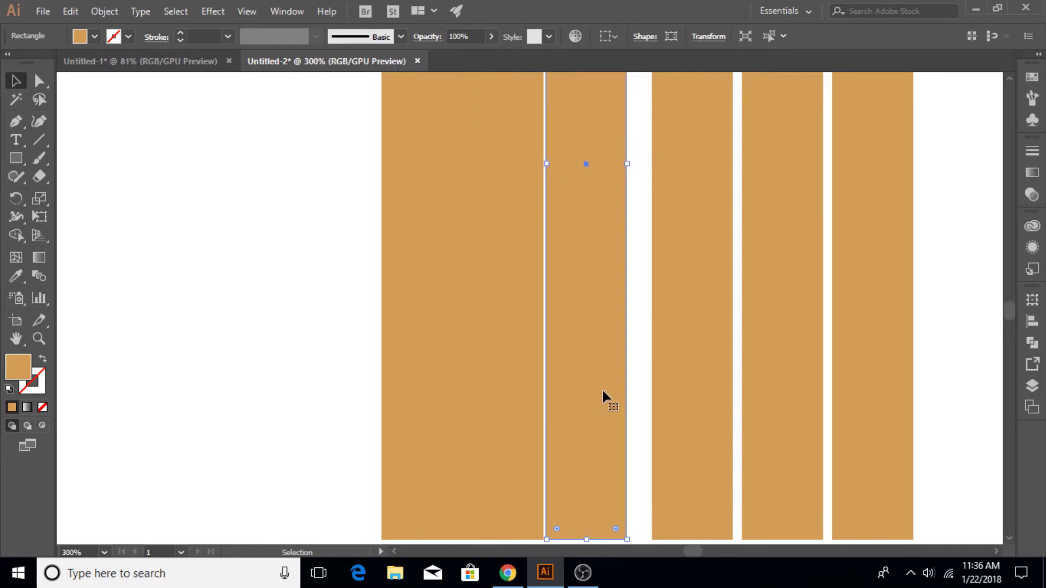
Arrow-nudge the third bar left until it butts against the second.
left_click(681, 397)
key("Left")
key("Left")
key("Left")
left_click(563, 392)
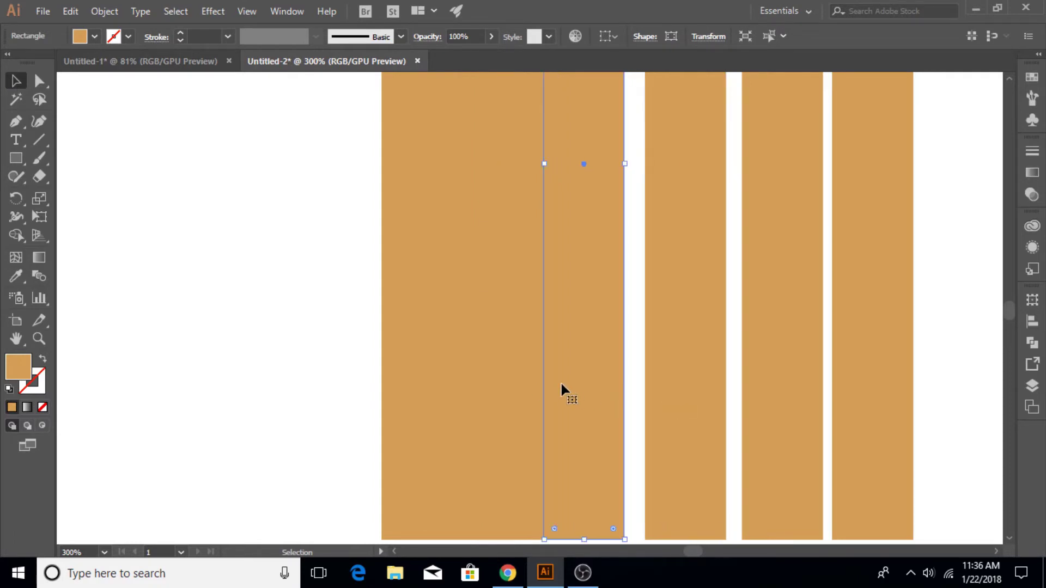
key("Left")
key("Left")
left_click(677, 400)
key("Left")
key("Left")
key("Left")
key("Left")
key("Left")
Arrow-nudge the fourth and fifth bars left to close the remaining gaps.
key("Left")
key("Left")
key("Left")
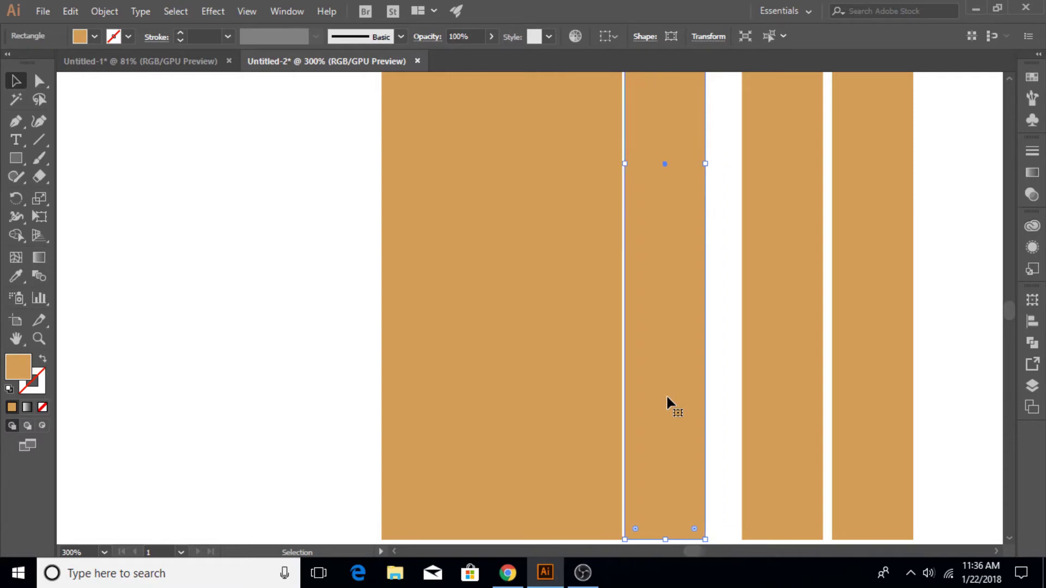
key("Left")
left_click(727, 378)
left_click(769, 371)
key("Left")
key("Left")
key("Left")
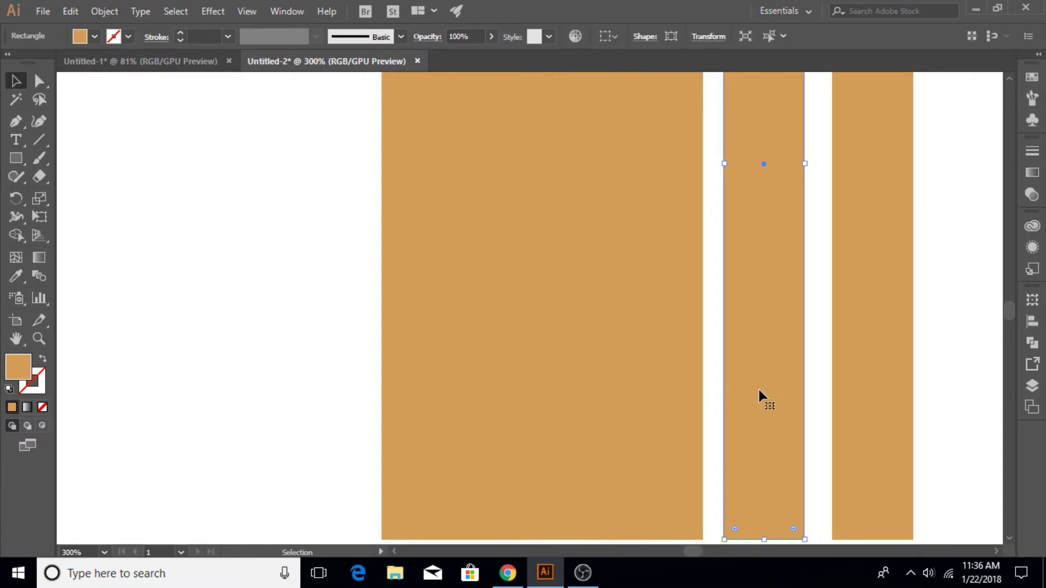
key("Left")
key("Left")
key("Left")
key("Left")
key("Left")
key("Left")
key("Left")
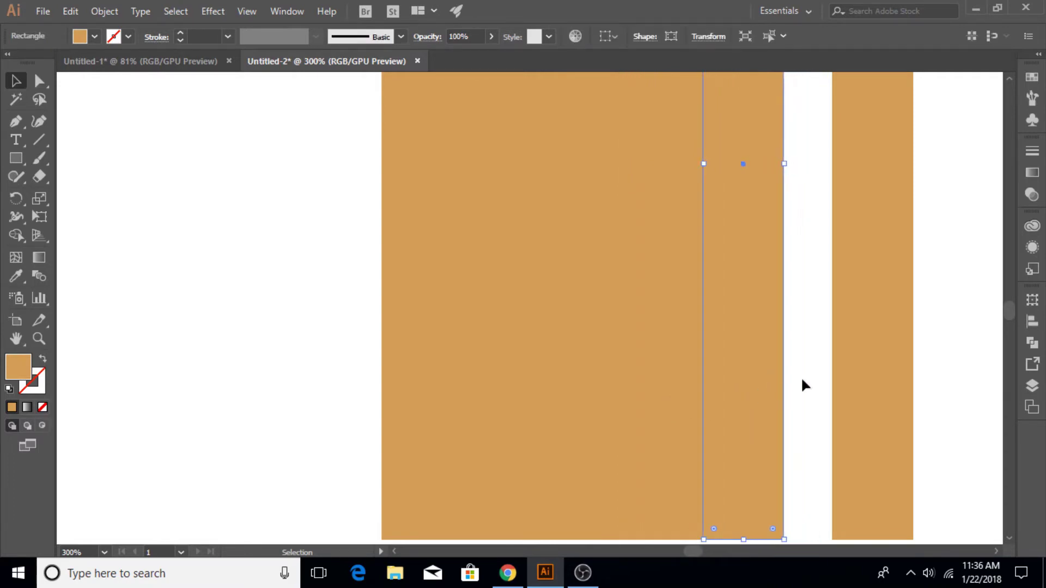
left_click(801, 384)
left_click(753, 391)
key("Left")
left_click(861, 384)
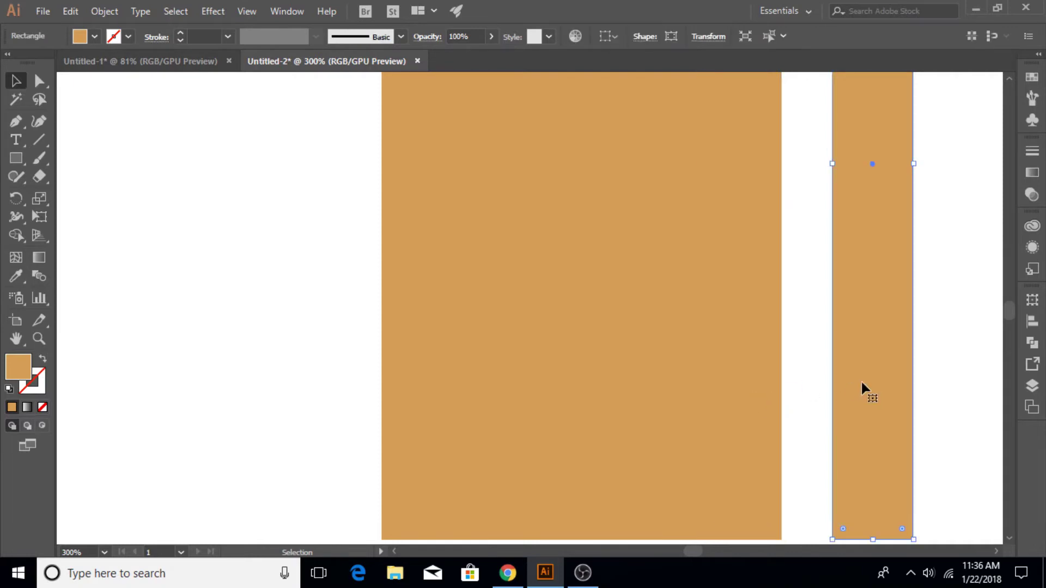
key("Left")
key("Left")
key("Left")
key("Left")
key("Left")
key("Left")
key("Left")
key("Left")
key("Left")
key("Left")
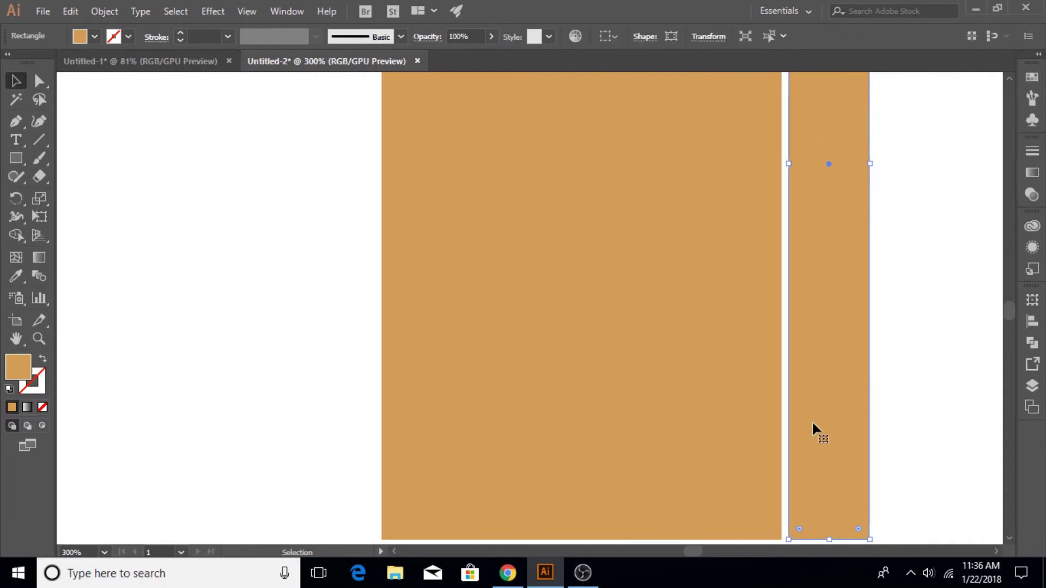
key("Left")
key("Left")
key("Left")
key("Left")
left_click(893, 385)
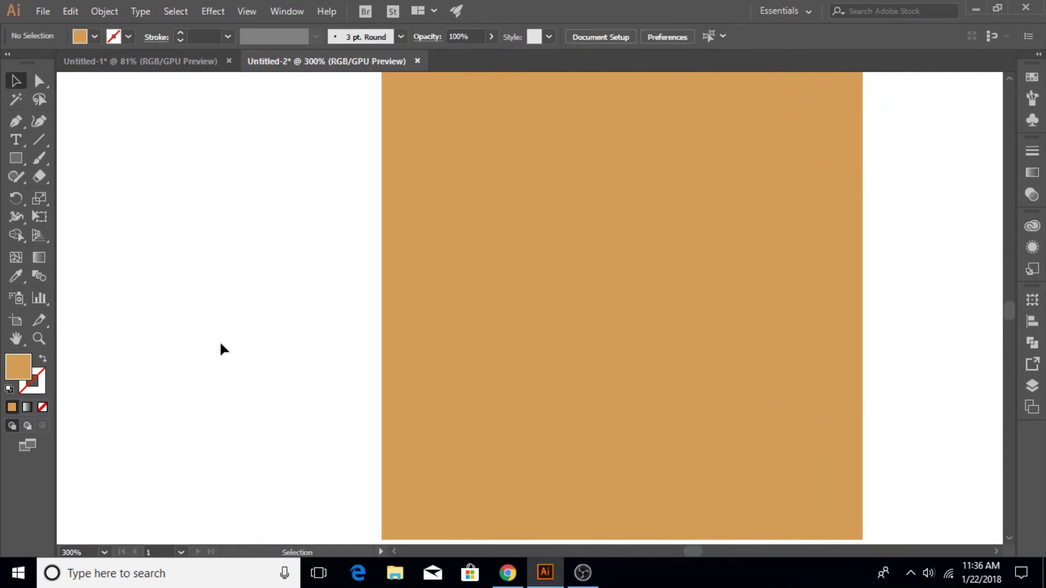
left_click_drag(702, 340, 481, 341)
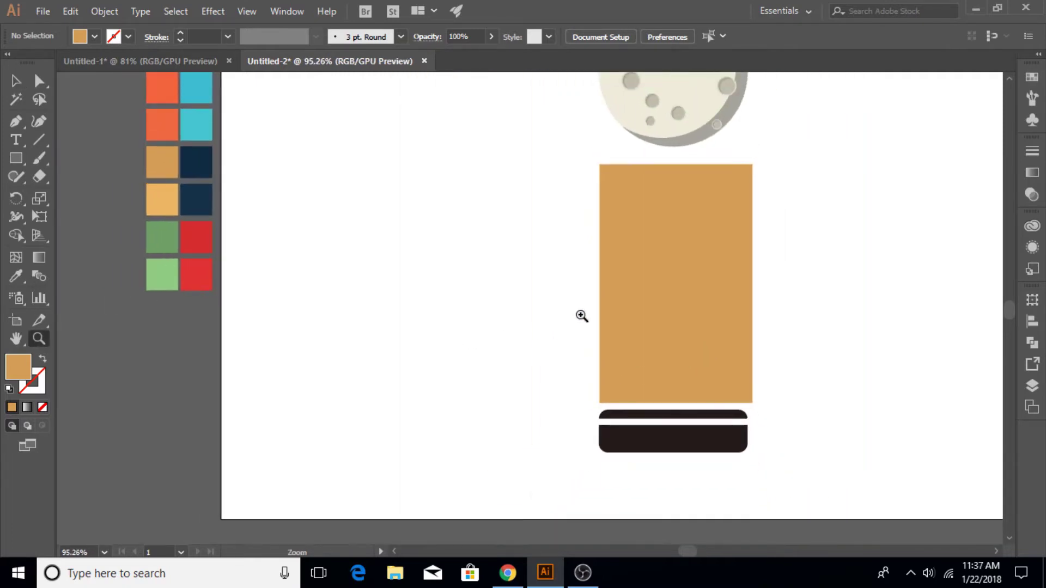
Match the tan bars to the dark strip's width and stretch them up under the moon and down.
left_click_drag(581, 317, 495, 352)
key("v")
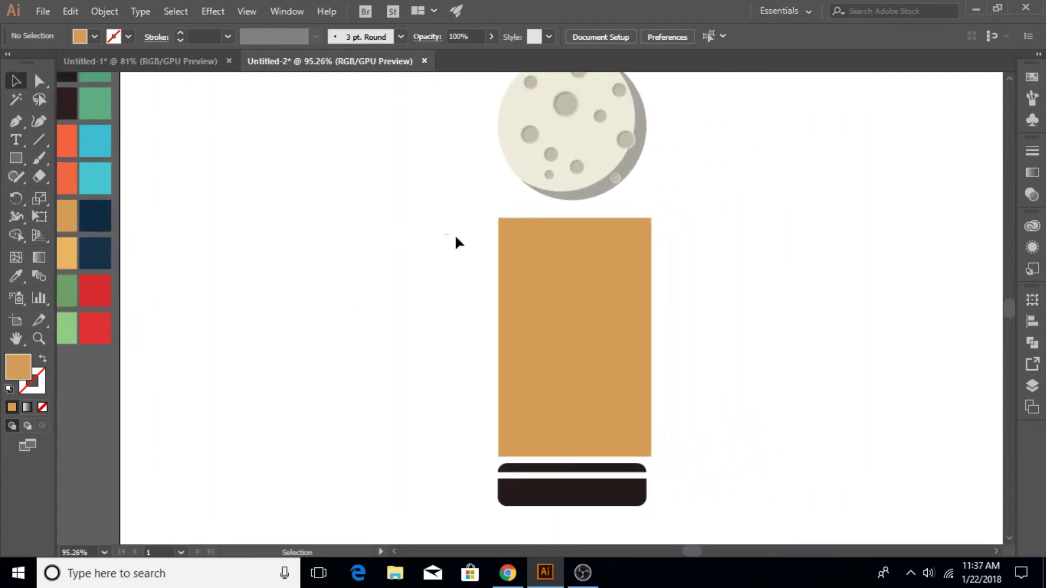
left_click_drag(443, 234, 670, 423)
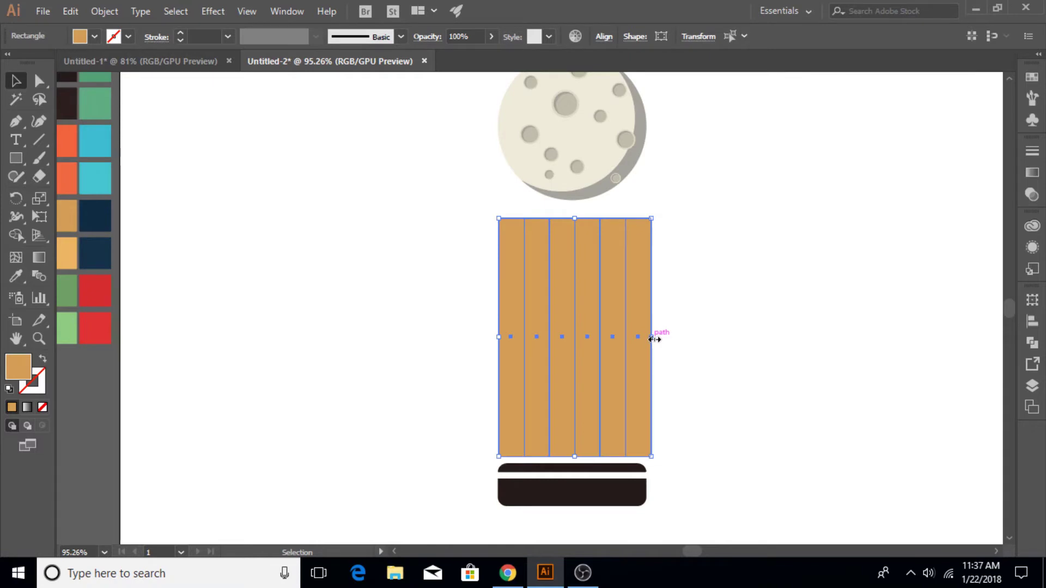
left_click_drag(651, 338, 644, 338)
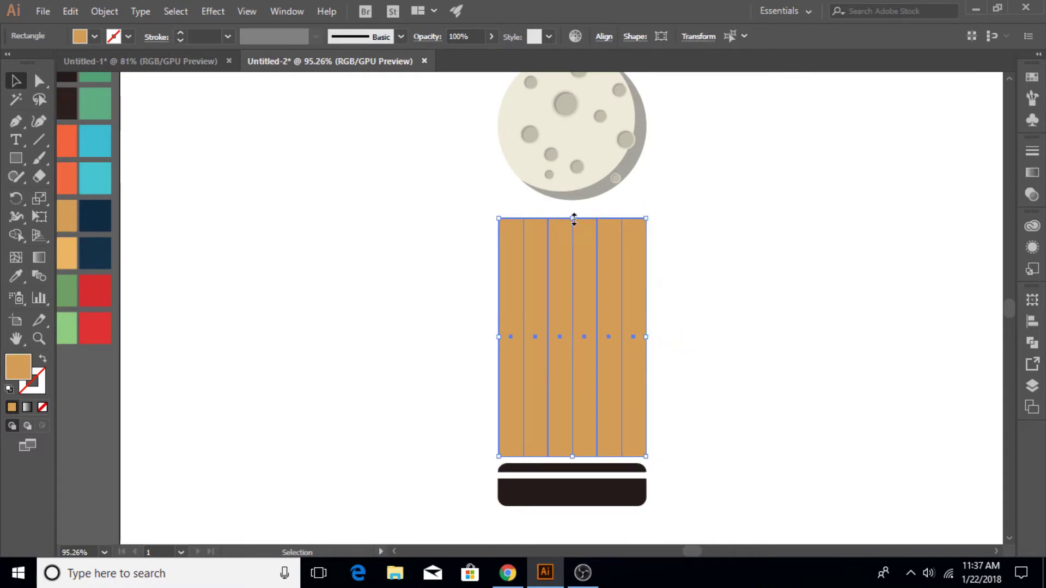
left_click_drag(572, 218, 581, 127)
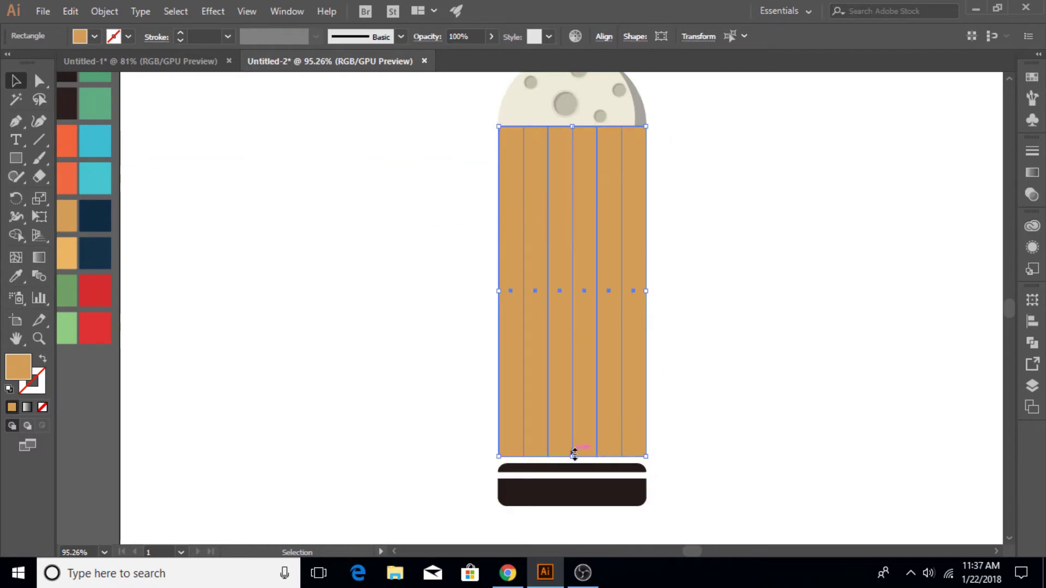
left_click_drag(573, 456, 572, 471)
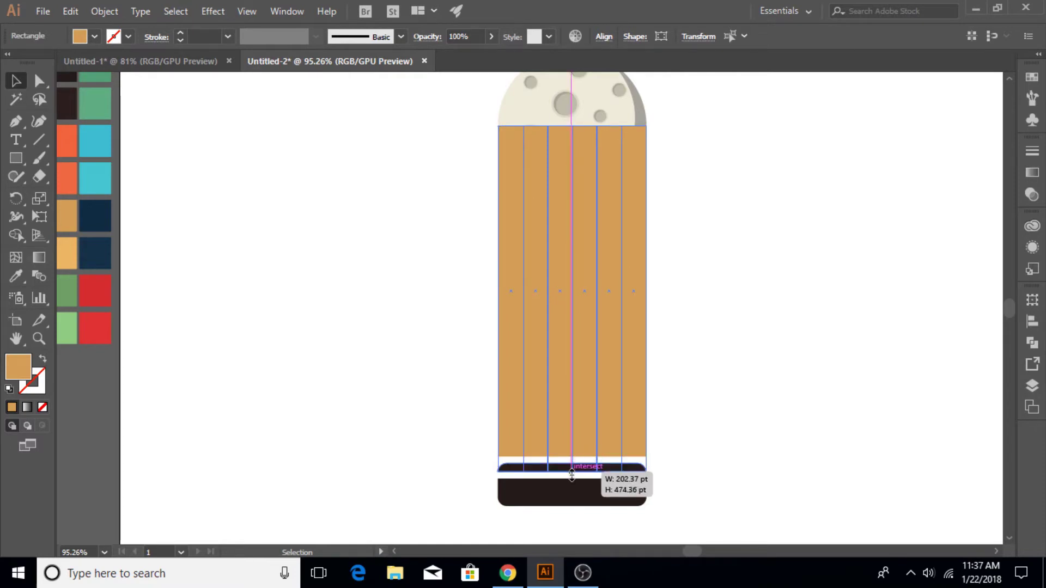
Send the tan bars to the back, behind the moon.
left_click(710, 349)
left_click_drag(455, 310, 639, 371)
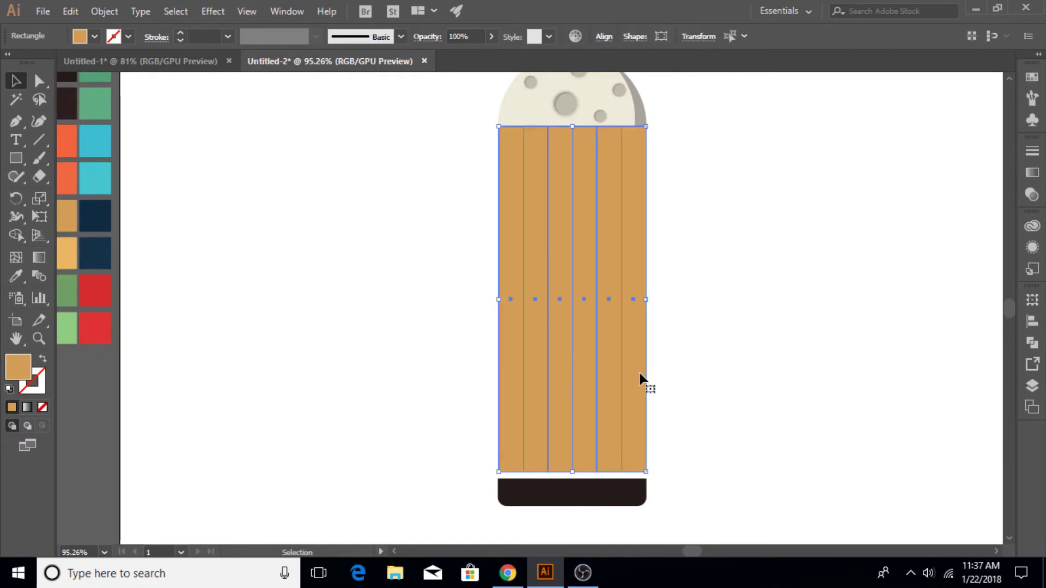
right_click(641, 379)
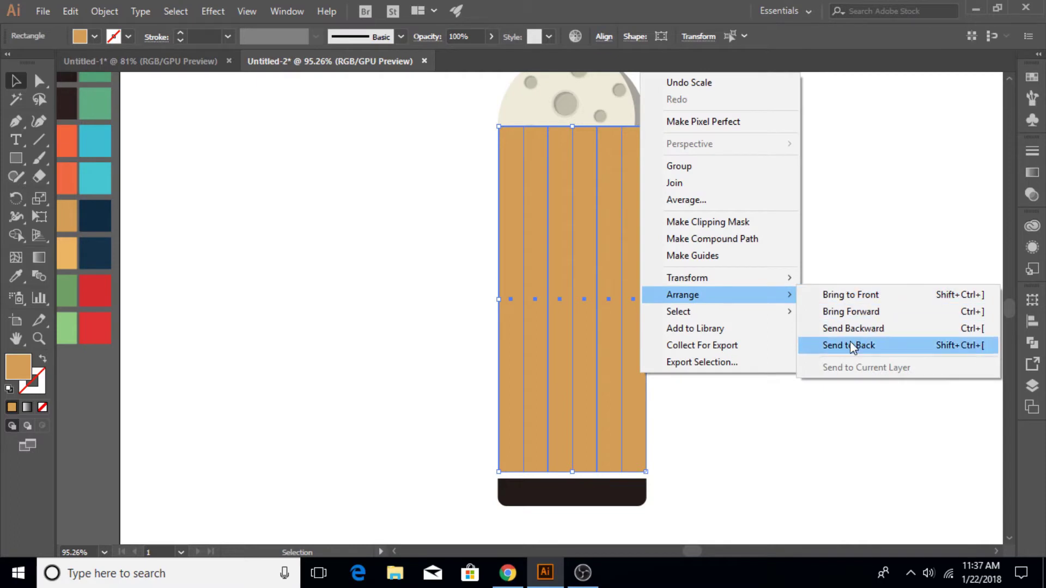
left_click(850, 345)
left_click(774, 333)
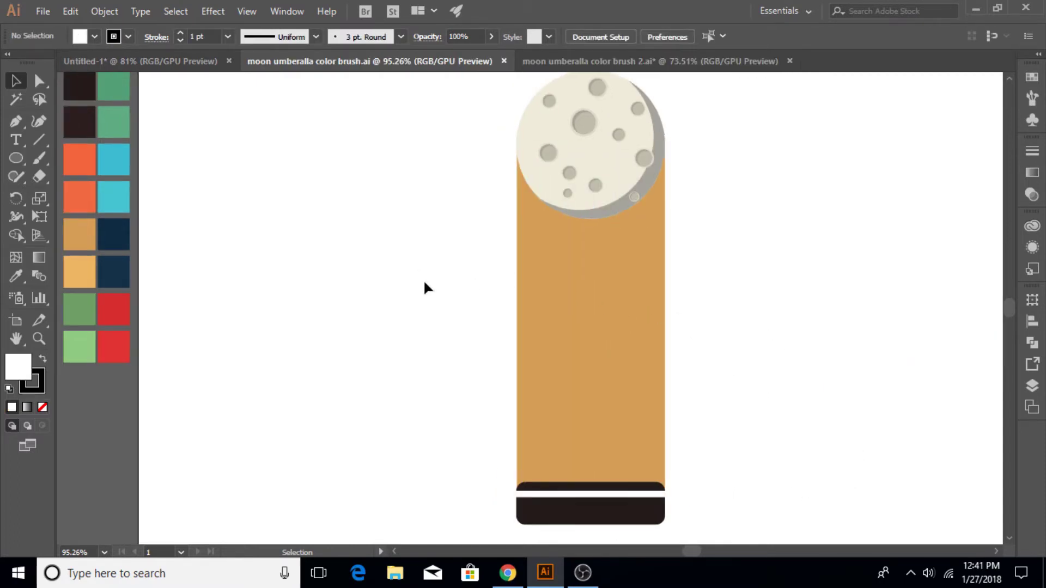
Eyedrop orange-red onto the leftmost stripe and green onto the third stripe.
left_click(534, 261)
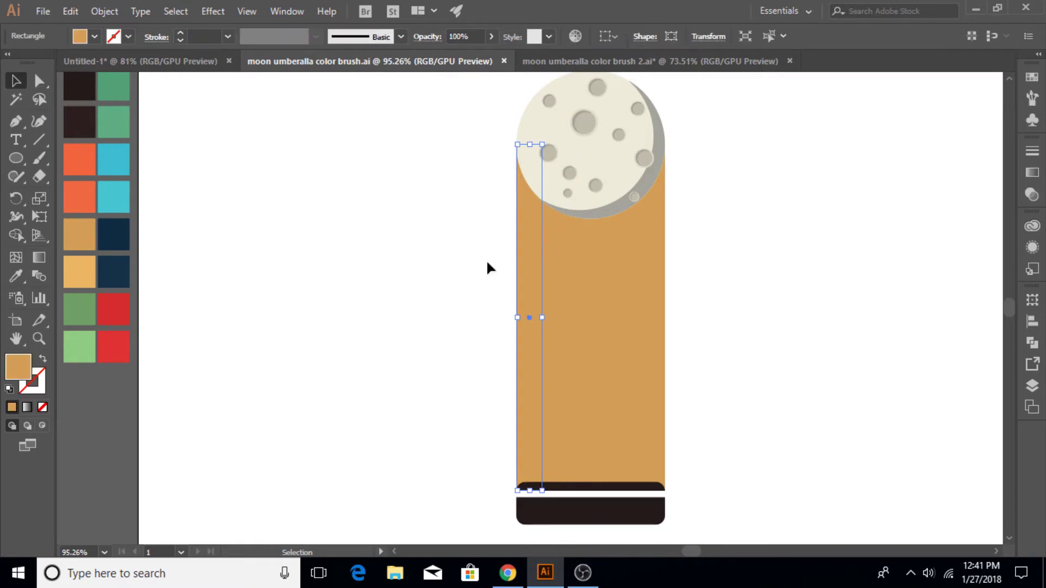
left_click(15, 278)
left_click(83, 152)
key("v")
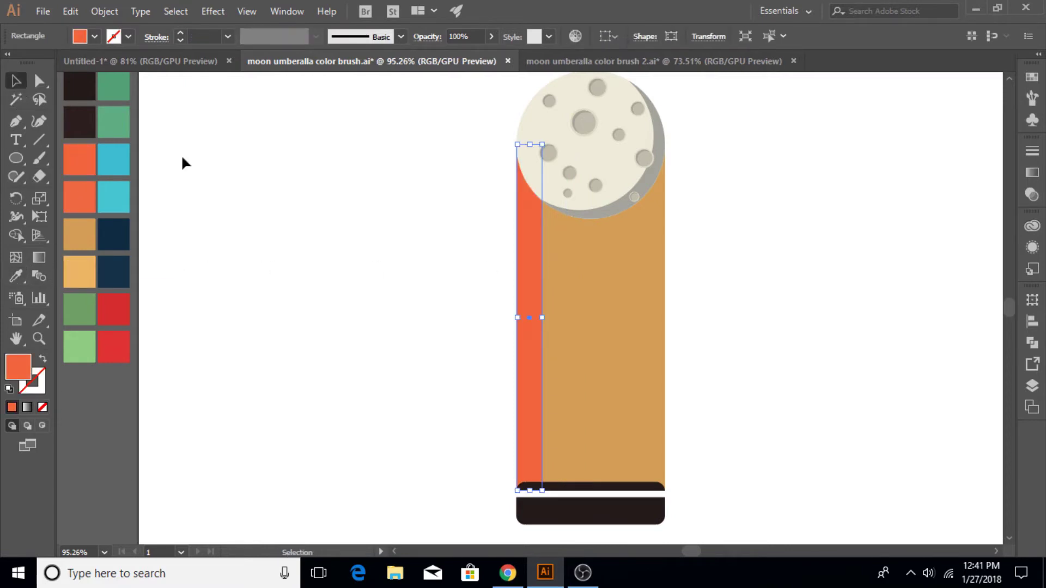
left_click_drag(552, 295, 579, 296)
left_click(16, 277)
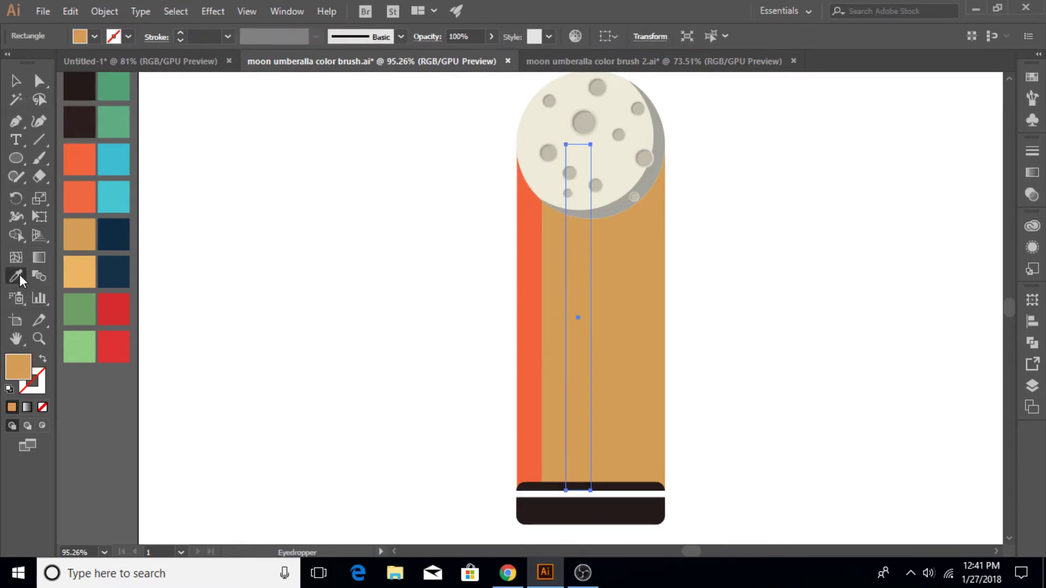
left_click(80, 298)
left_click(19, 85)
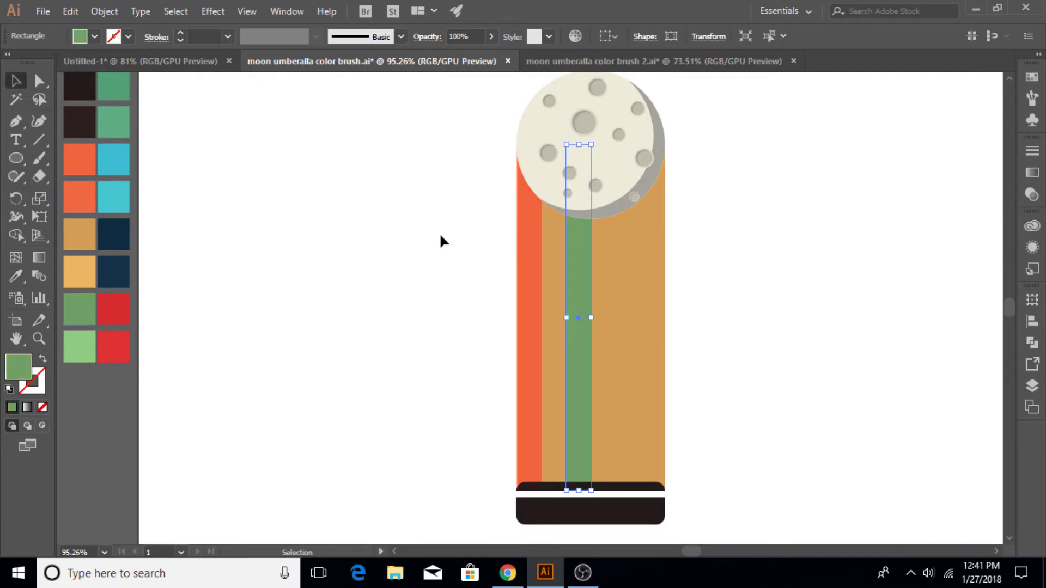
Colour the fourth stripe teal-green and the fifth stripe cyan.
left_click(600, 276)
left_click(16, 276)
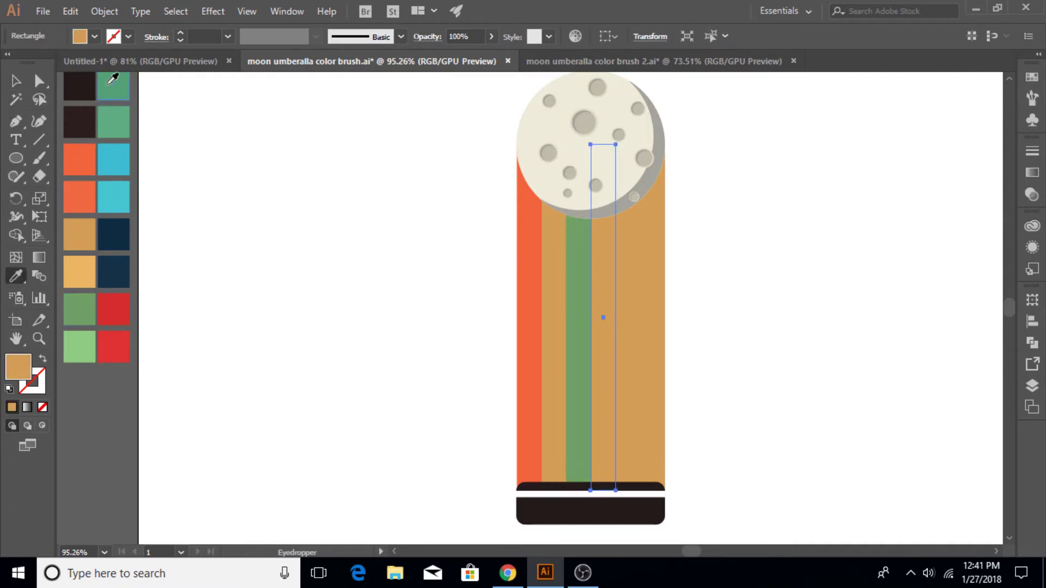
left_click(114, 87)
left_click(16, 81)
left_click(630, 312)
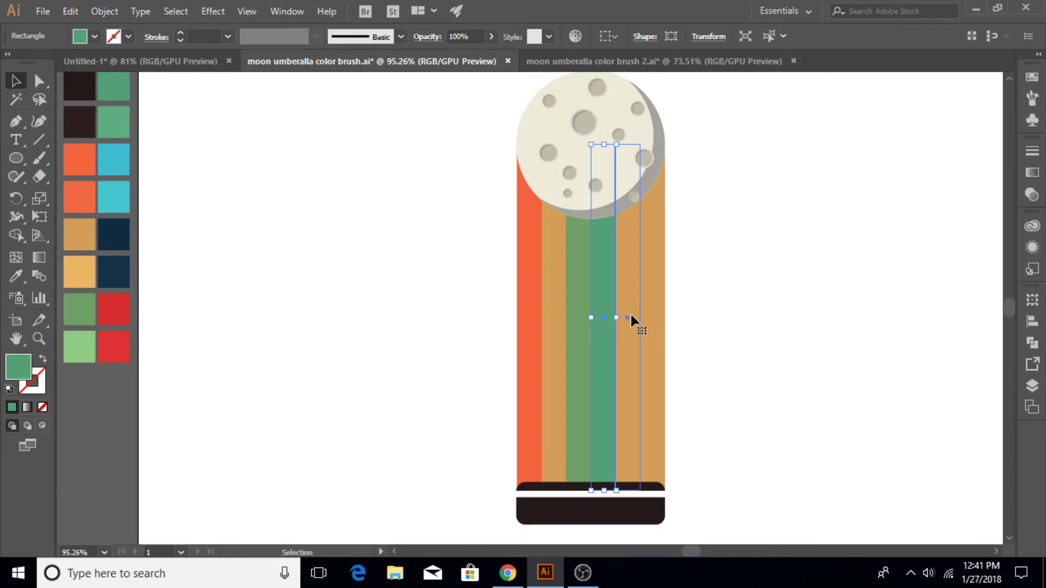
left_click(16, 276)
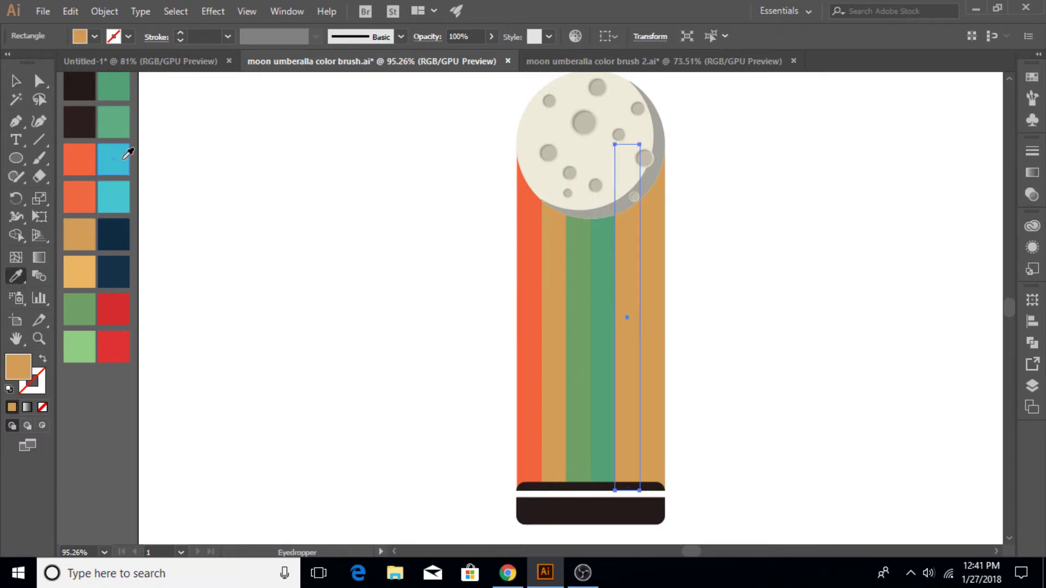
left_click(125, 157)
left_click(16, 82)
Colour the rightmost stripe navy.
left_click(653, 390)
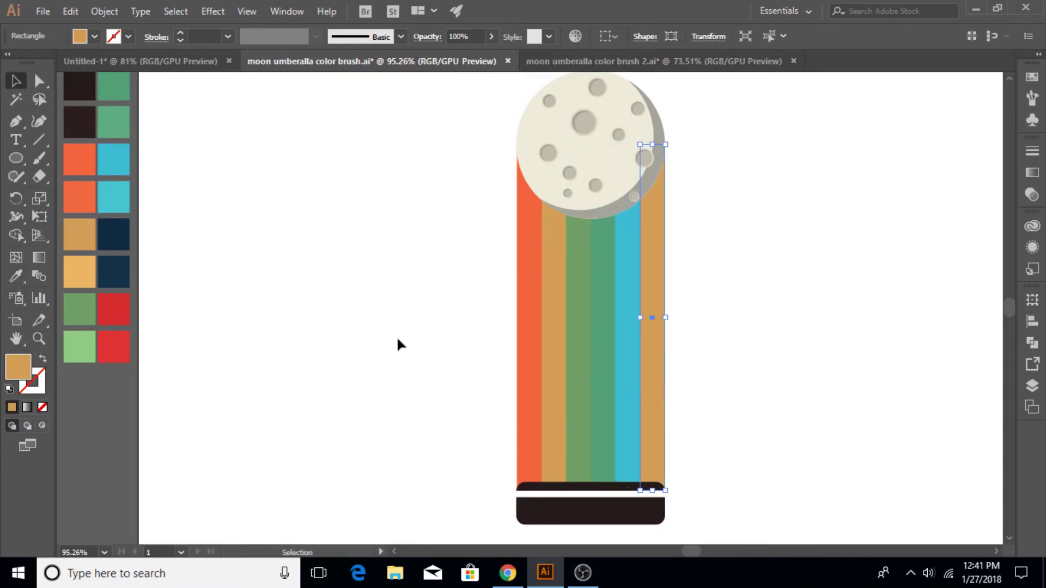
left_click(16, 276)
left_click(114, 234)
left_click(16, 81)
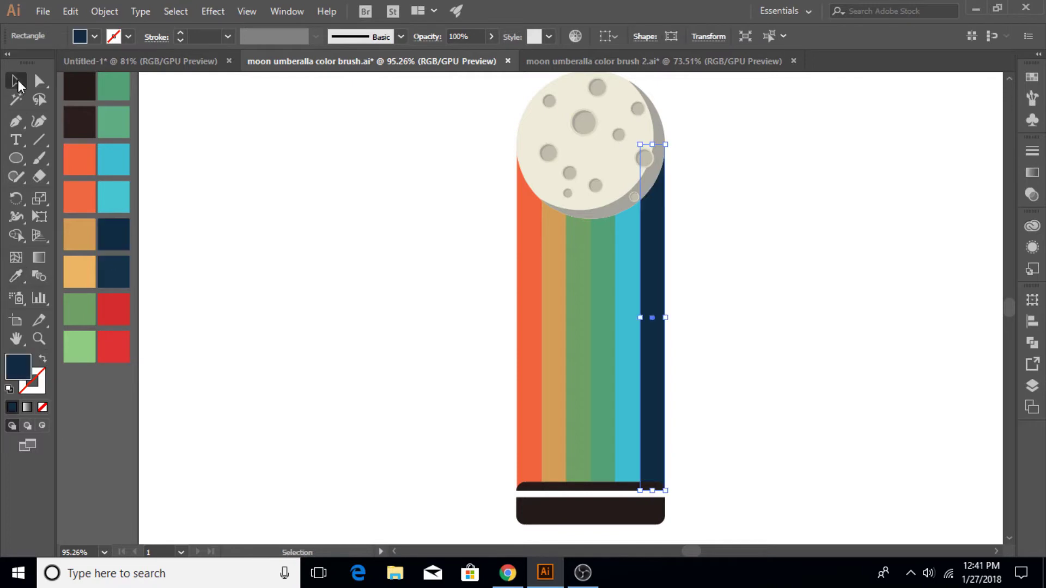
left_click(360, 277)
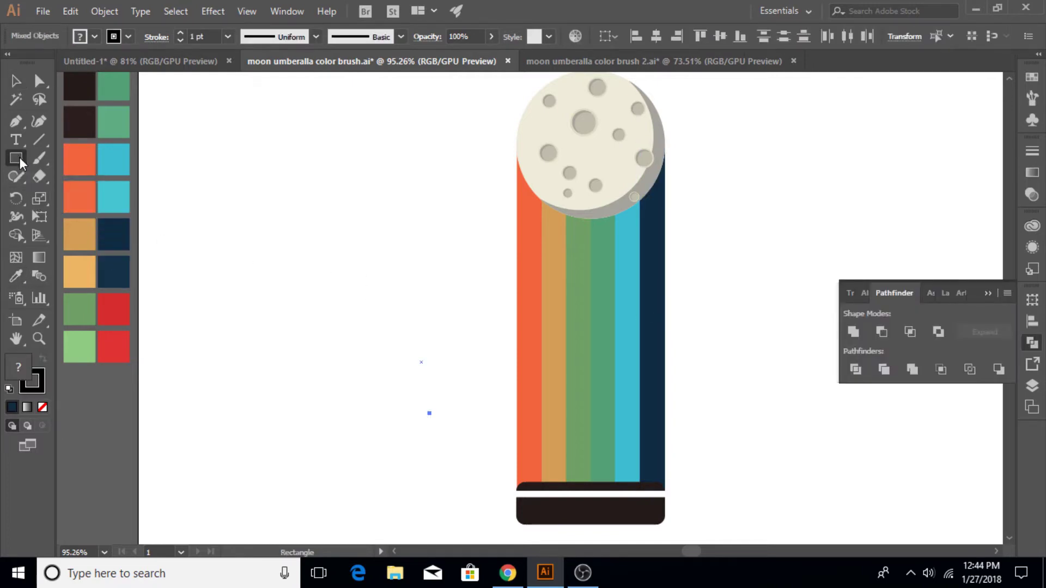
Draw an ellipse, then create and discard a small rotated ellipse copy.
left_click_drag(19, 157, 74, 200)
left_click_drag(238, 177, 439, 324)
key("v")
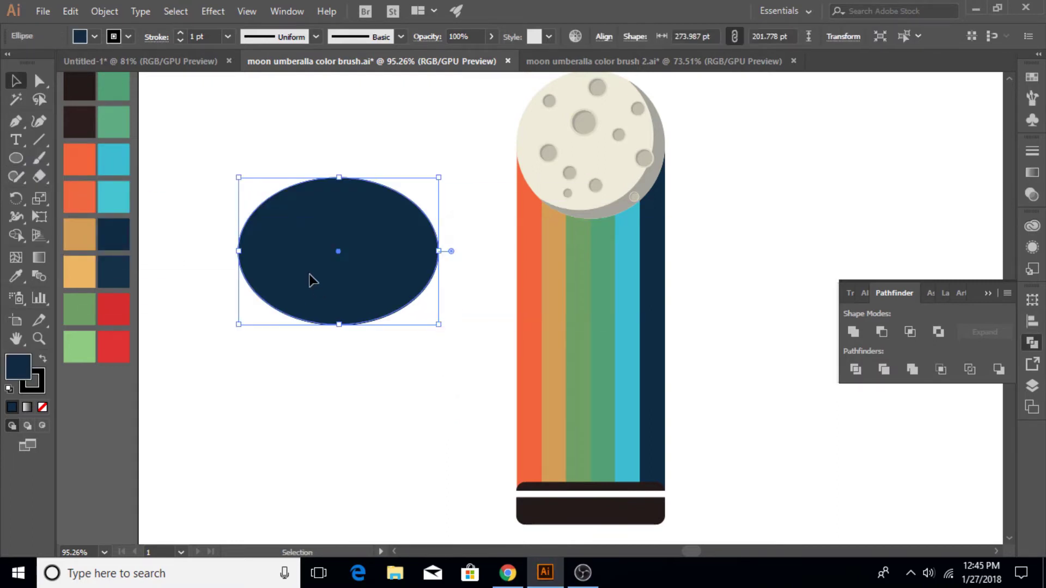
left_click_drag(309, 280, 302, 375, "alt")
left_click_drag(436, 428, 338, 355)
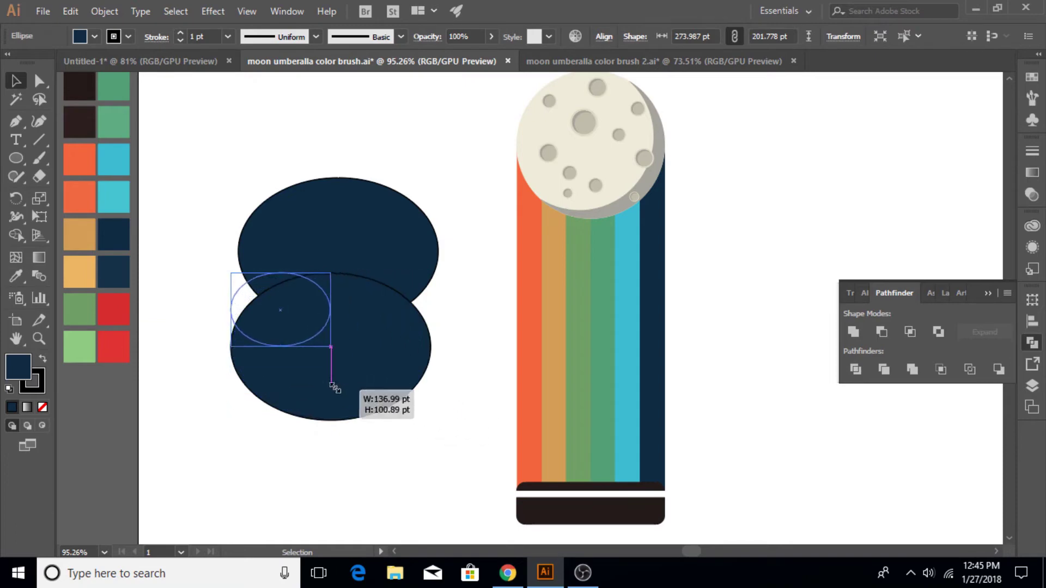
left_click_drag(226, 350, 331, 380)
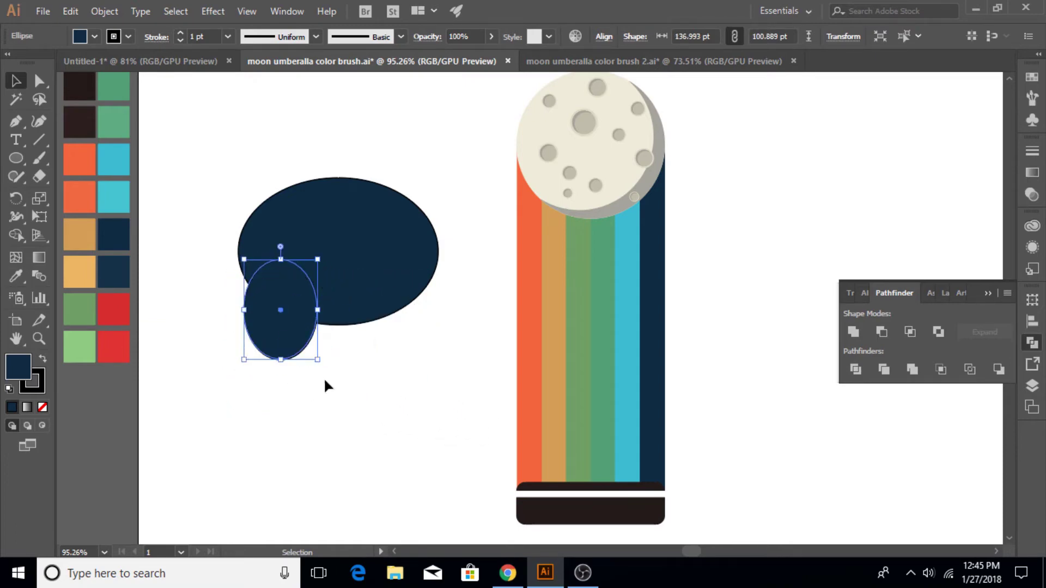
key("Delete")
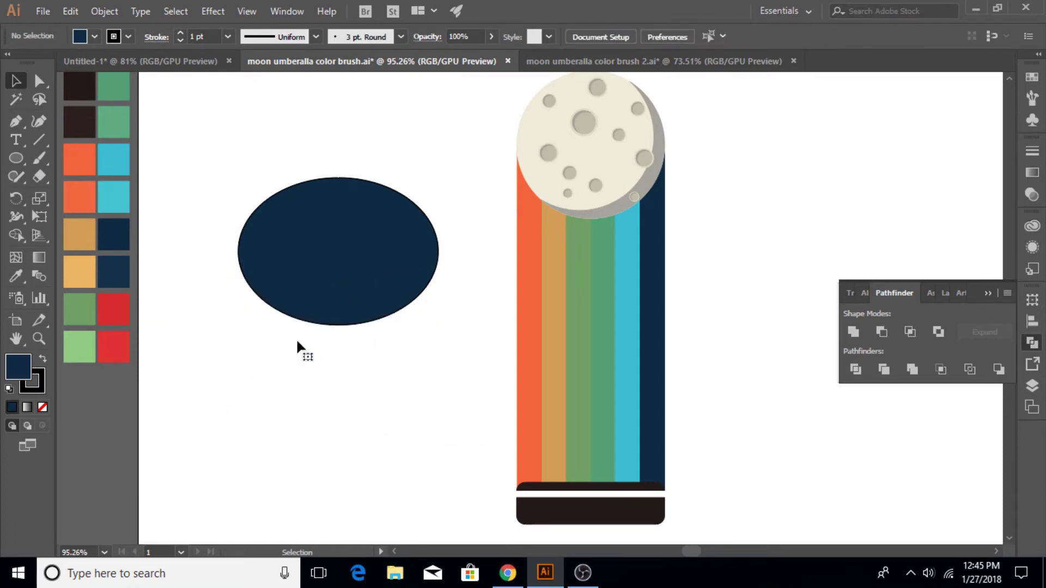
Draw a circle filled grey 757677 and size it over the ellipse's lower half.
left_click(16, 158)
left_click_drag(226, 301, 317, 391)
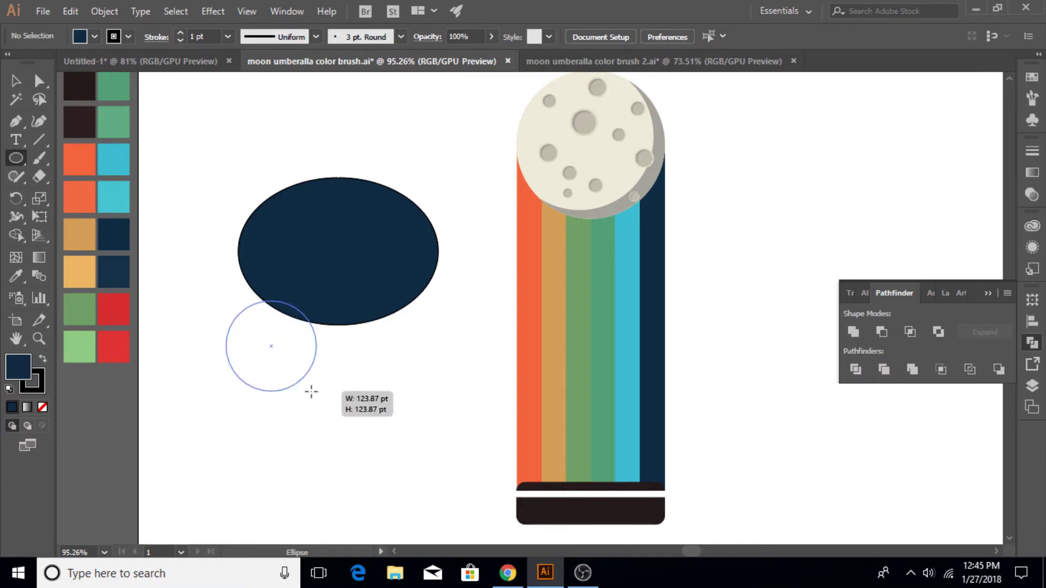
key("v")
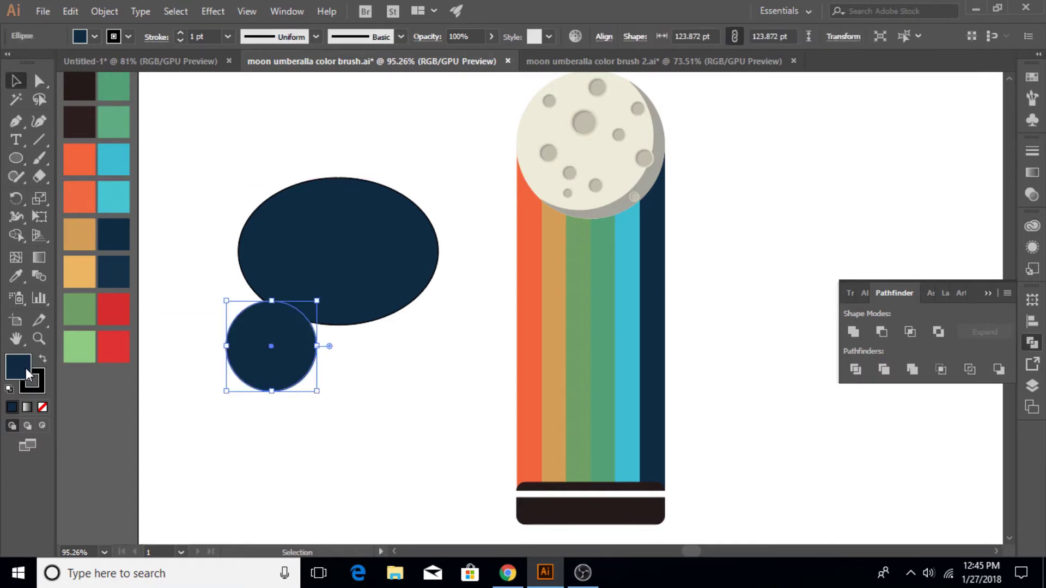
double_click(25, 368)
type("757677")
key("Return")
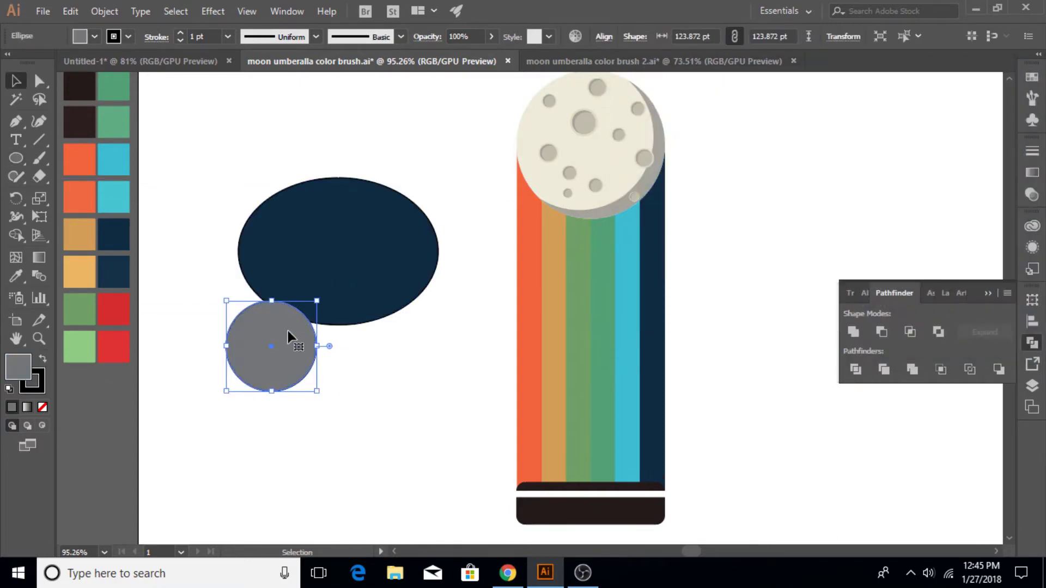
mouse_move(287, 331)
left_mouse_down()
mouse_move(285, 284)
mouse_move(379, 293)
left_mouse_up()
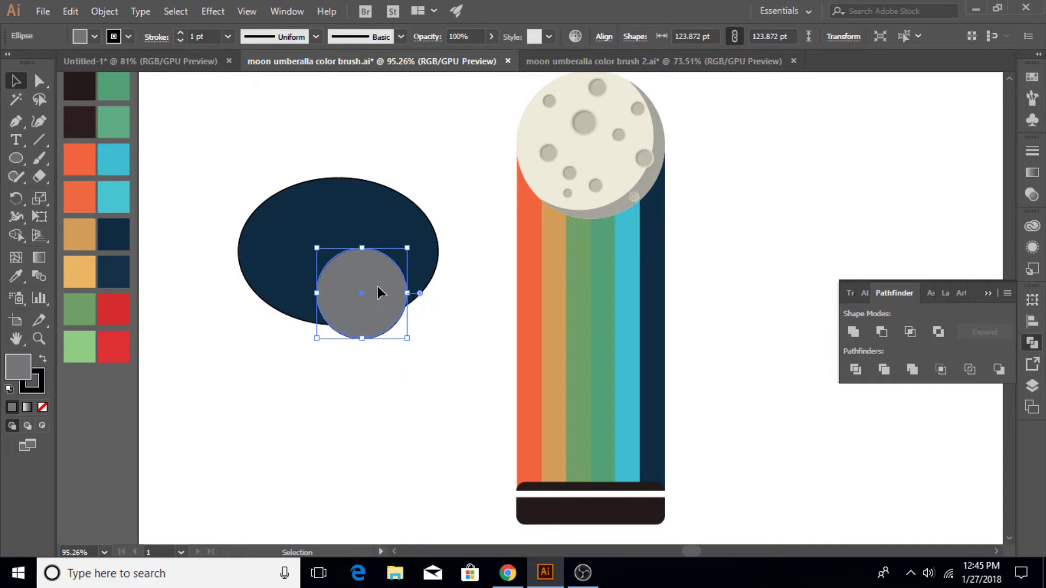
left_click_drag(379, 292, 265, 295)
key("ctrl+z")
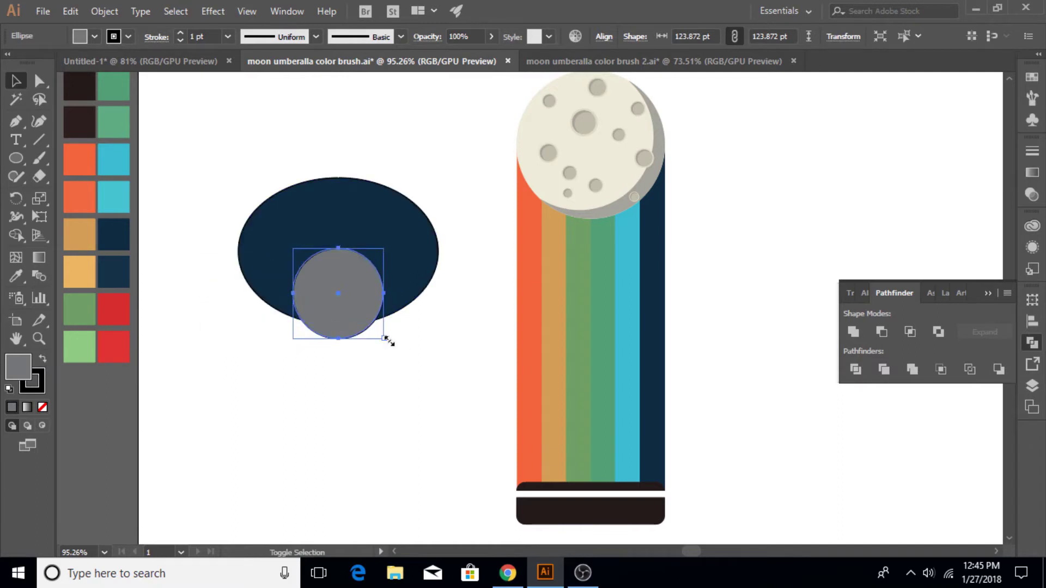
mouse_move(388, 340)
left_mouse_down()
mouse_move(348, 298)
mouse_move(289, 296)
mouse_move(408, 296)
left_mouse_up()
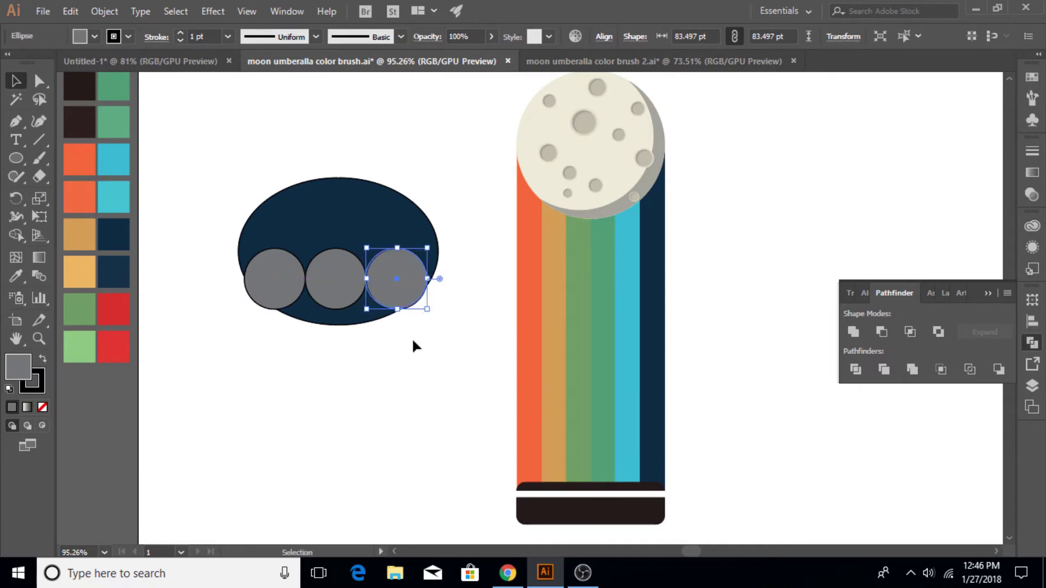
left_click(413, 362)
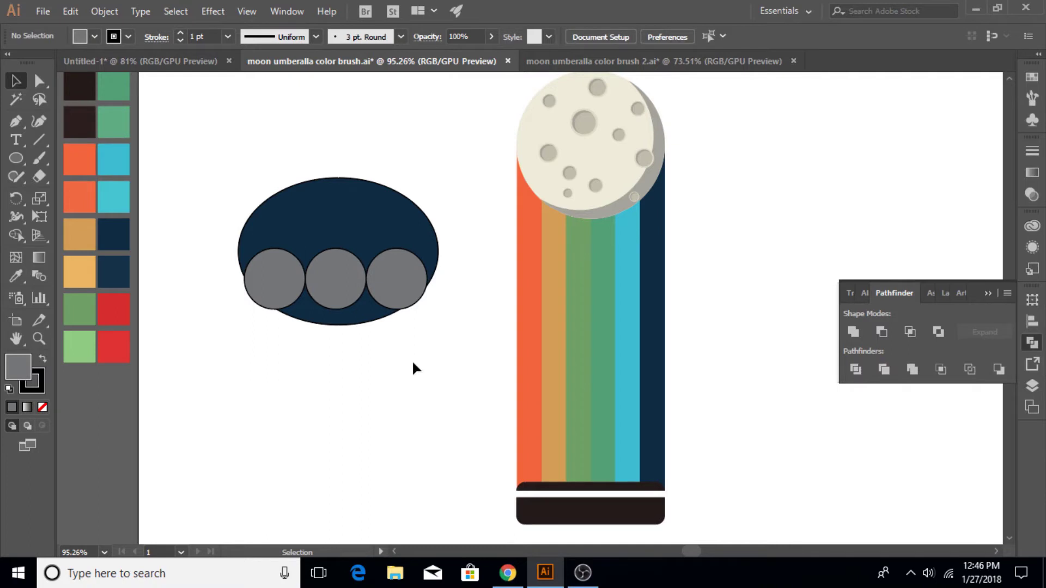
Arrange the three grey circles in a row along the ellipse's bottom edge.
left_click(289, 283)
left_click(397, 279, "shift")
left_click(336, 278, "shift")
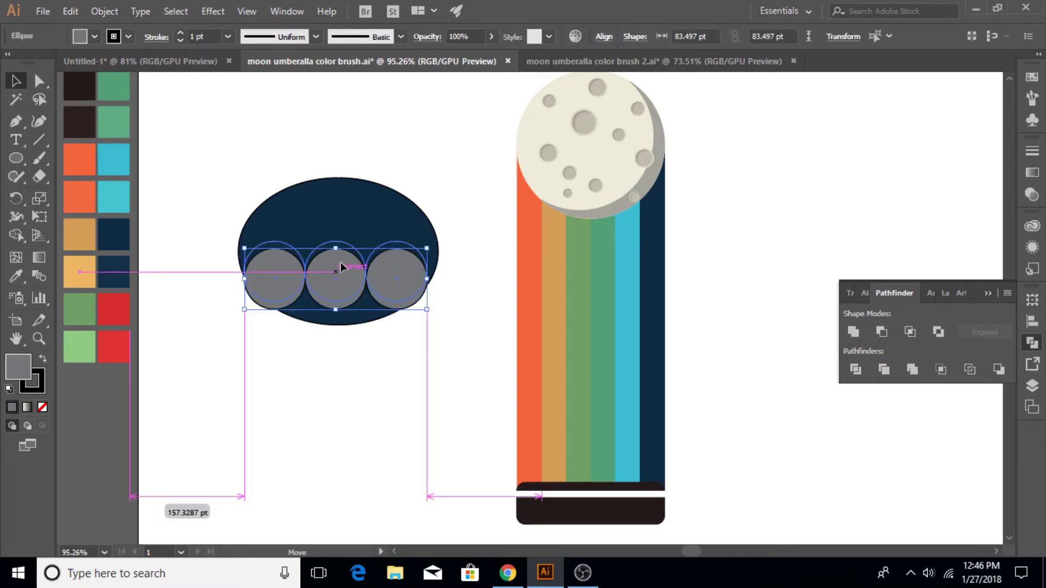
left_click_drag(346, 264, 345, 254)
left_click_drag(427, 268, 442, 271)
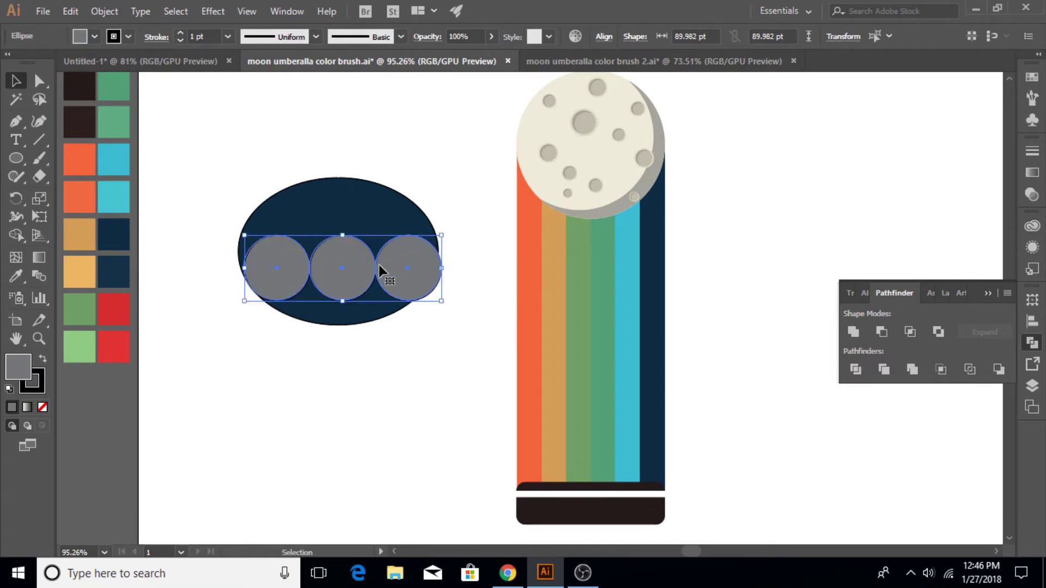
left_click_drag(348, 264, 344, 300)
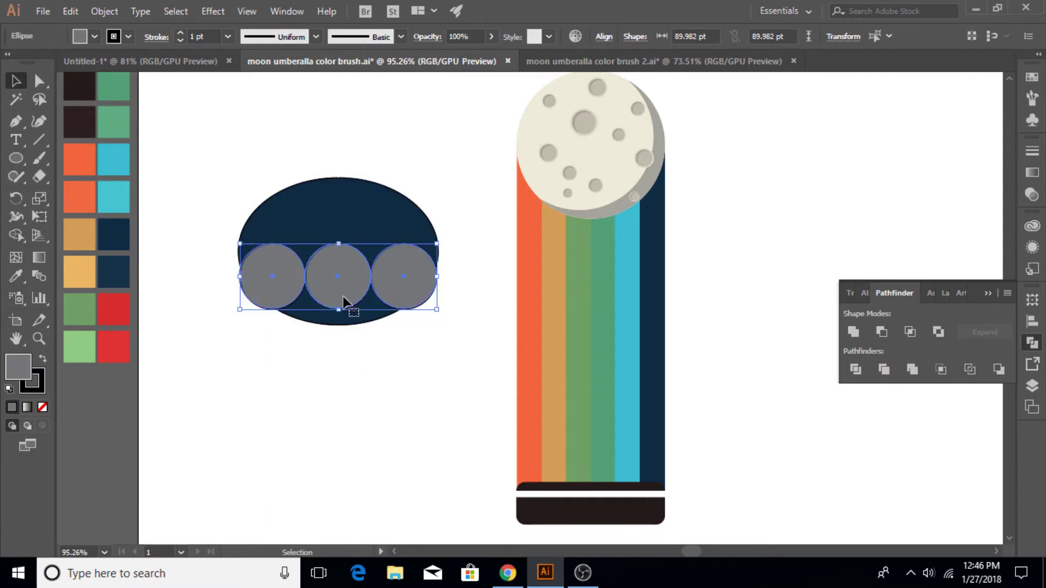
Subtract the middle and right grey circles from the navy ellipse with Minus Front.
left_click(349, 356)
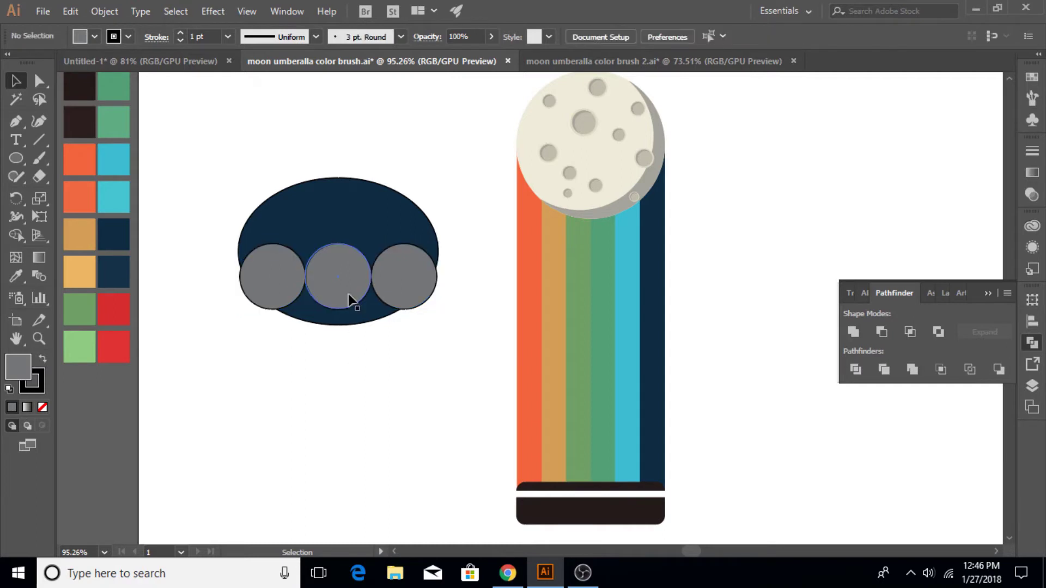
left_click(350, 296)
left_click(344, 196, "shift")
left_click(881, 332)
left_click(403, 266)
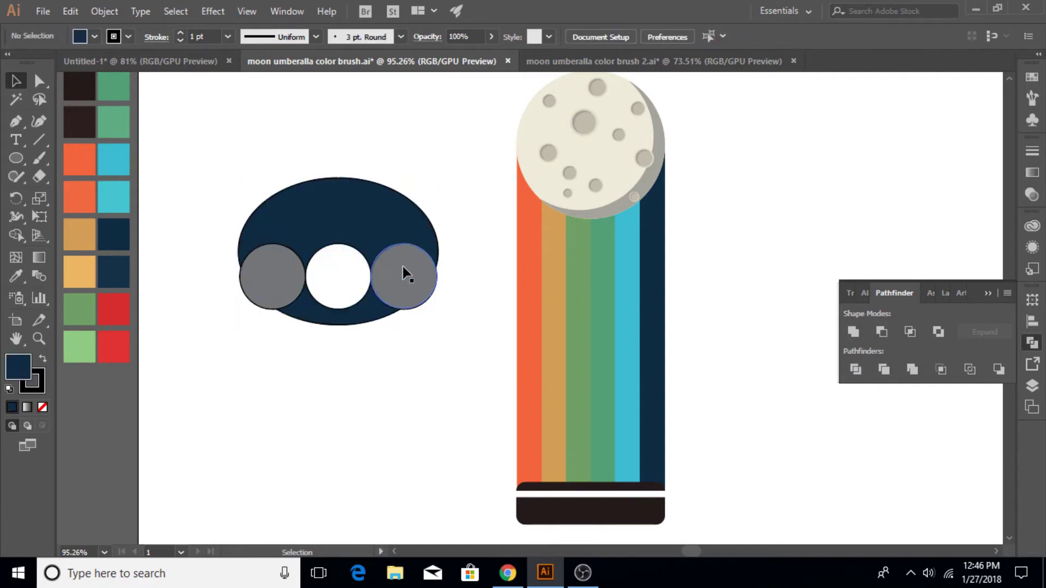
left_click(366, 217, "shift")
left_click(882, 331)
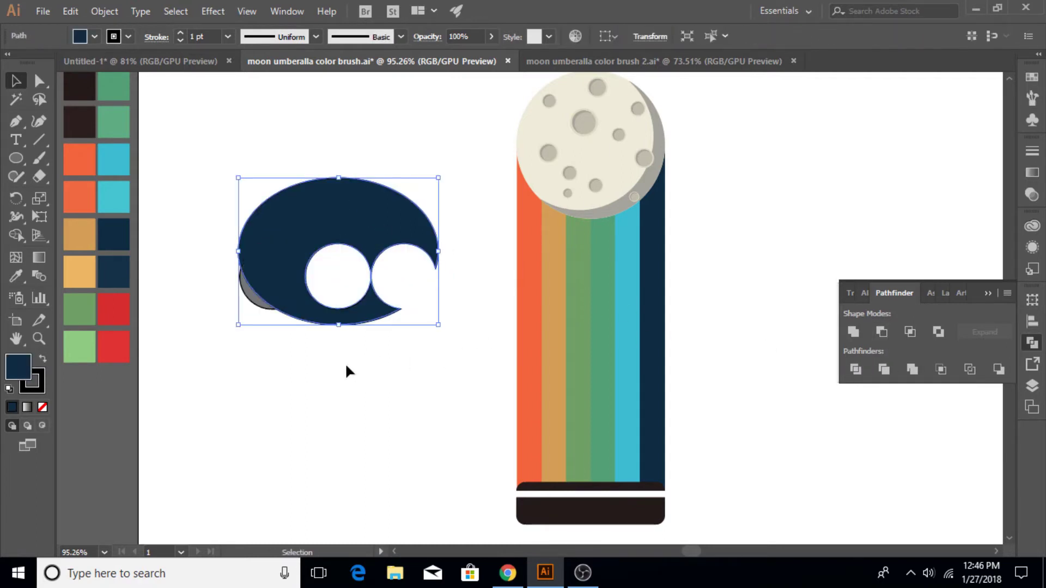
Bring the left circle to the front and subtract it from the navy shape.
left_click(256, 297)
right_click(263, 241)
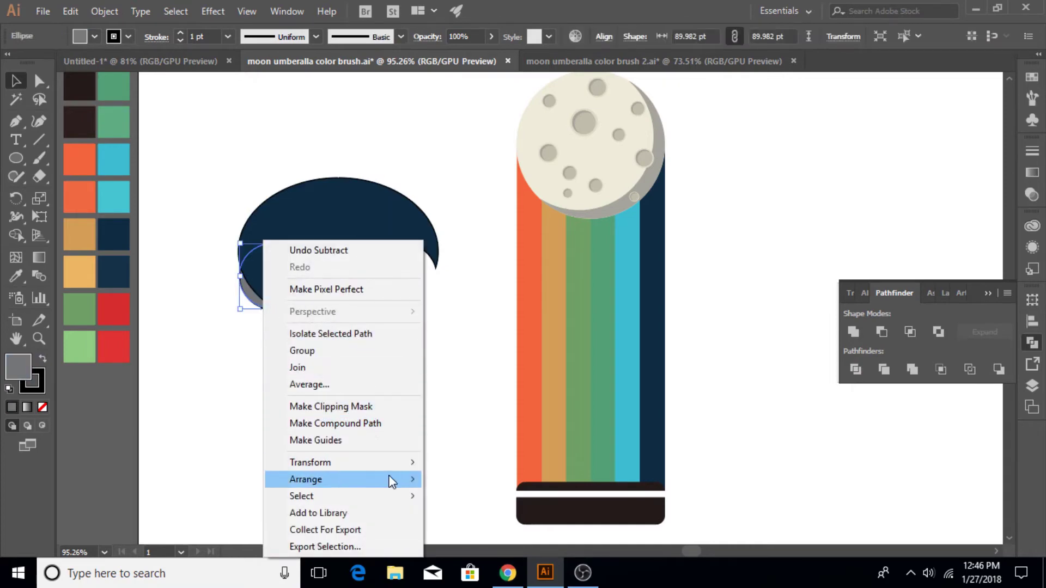
left_click(507, 479)
left_click(304, 214, "shift")
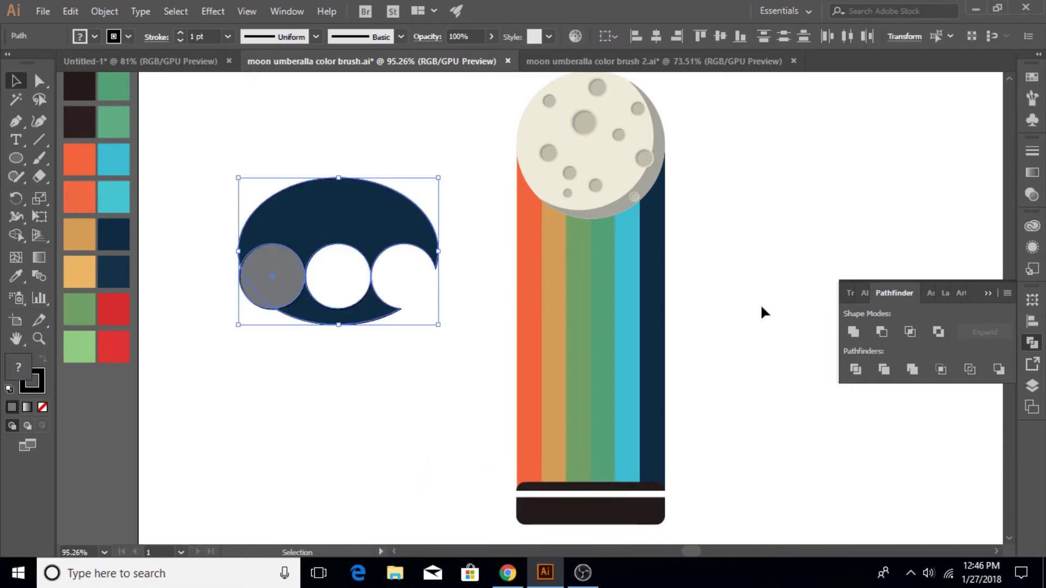
left_click(882, 332)
left_click(402, 355)
Draw a rectangle over the canopy's lower half and subtract it with Minus Front.
left_click_drag(16, 158, 60, 158)
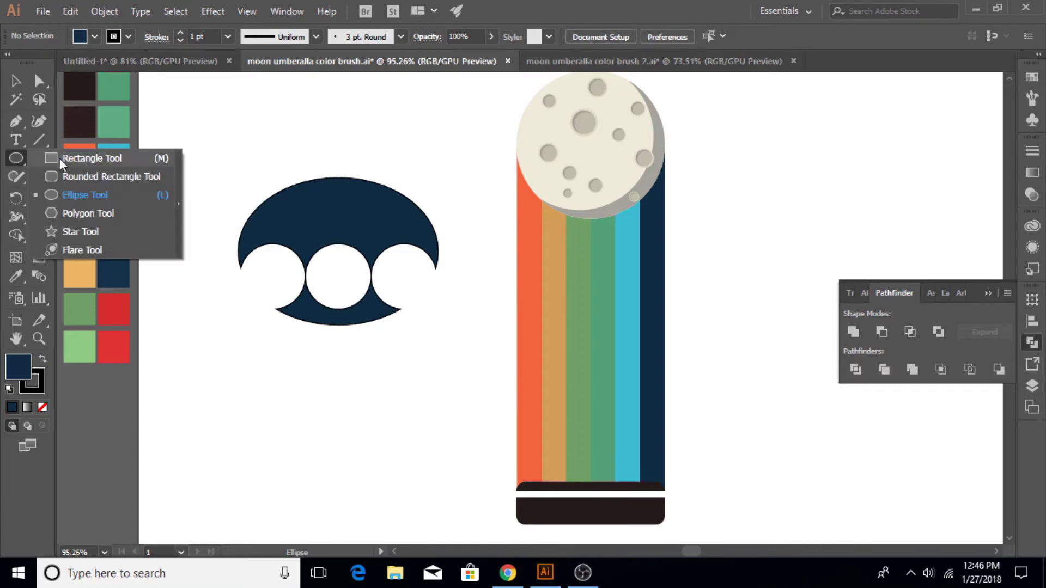
left_click(60, 158)
left_click_drag(234, 276, 445, 362)
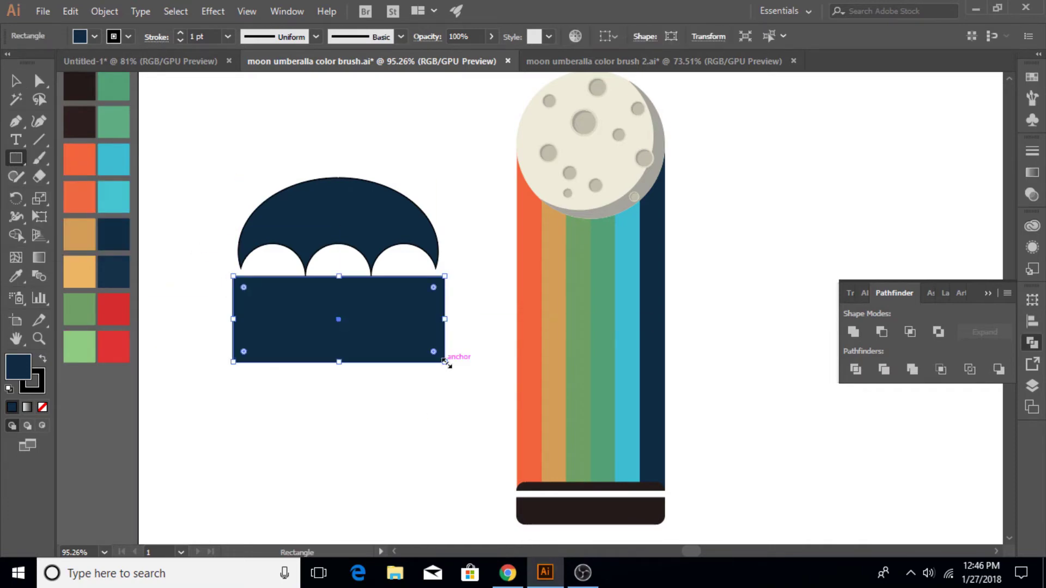
key("v")
left_click(350, 208, "shift")
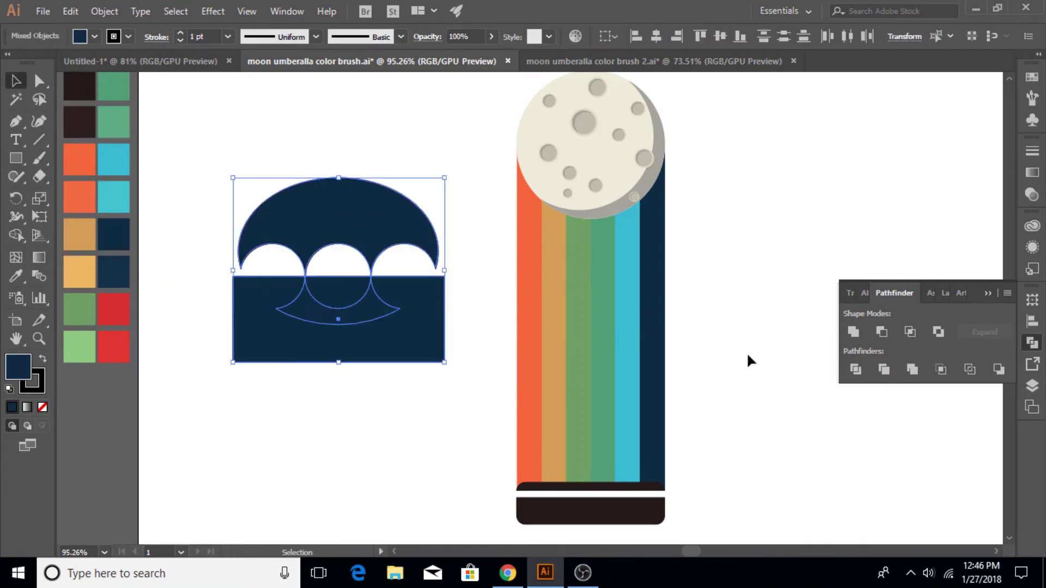
left_click(889, 336)
left_click(420, 335)
left_click(326, 229)
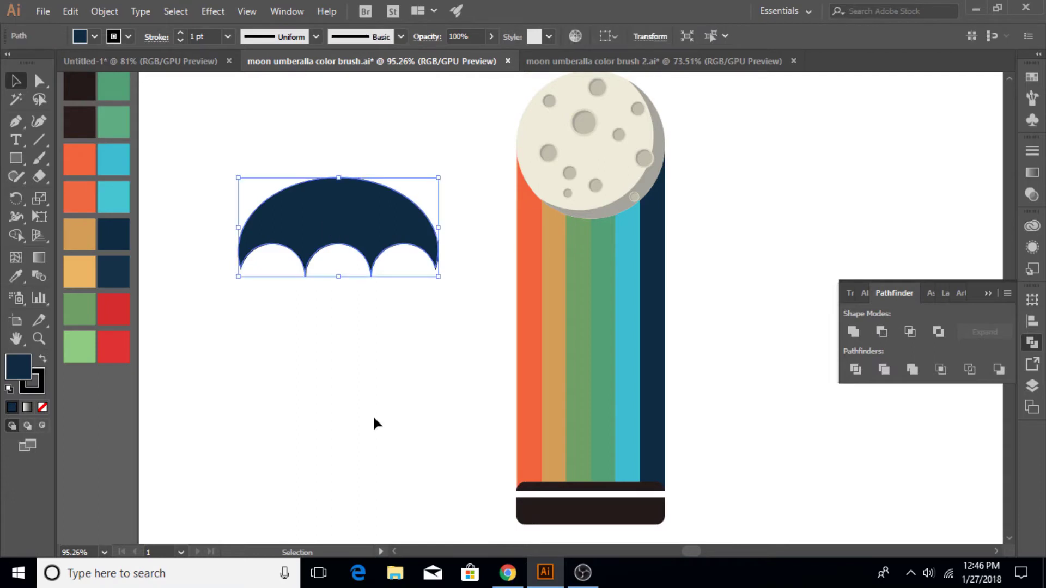
Draw a thin rectangular handle shaft beneath the navy canopy.
key("ctrl+shift+a")
left_click_drag(16, 158, 48, 159)
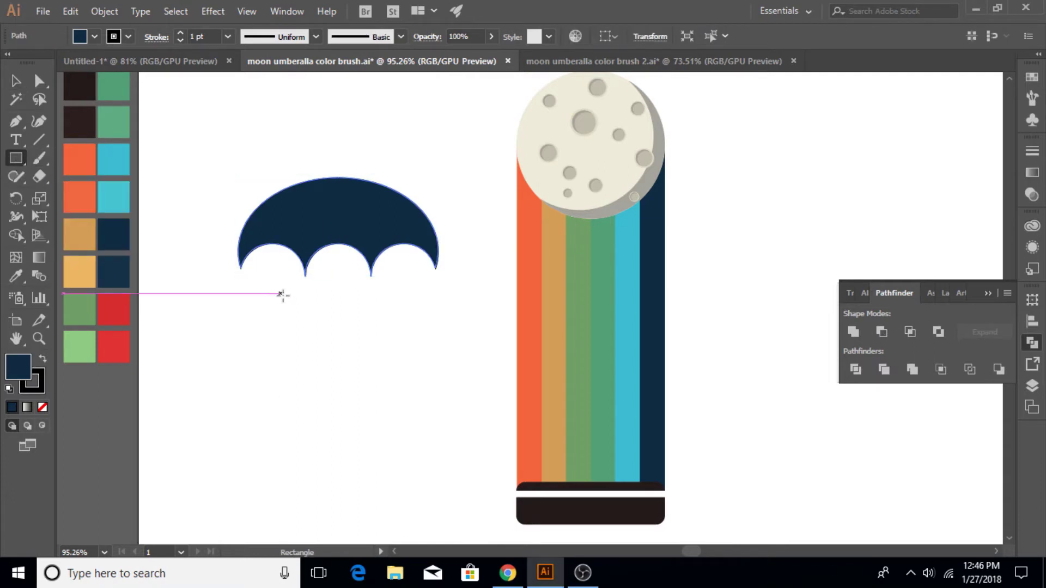
left_click_drag(335, 242, 342, 380)
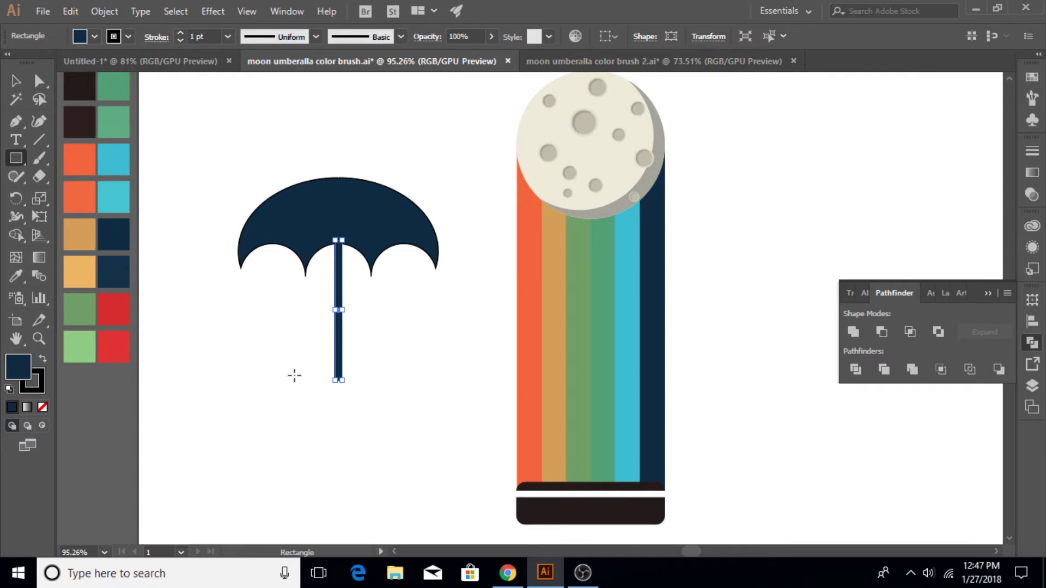
Draw a small rounded bar left of the shaft's bottom and zoom in on it.
left_click_drag(21, 154, 90, 175)
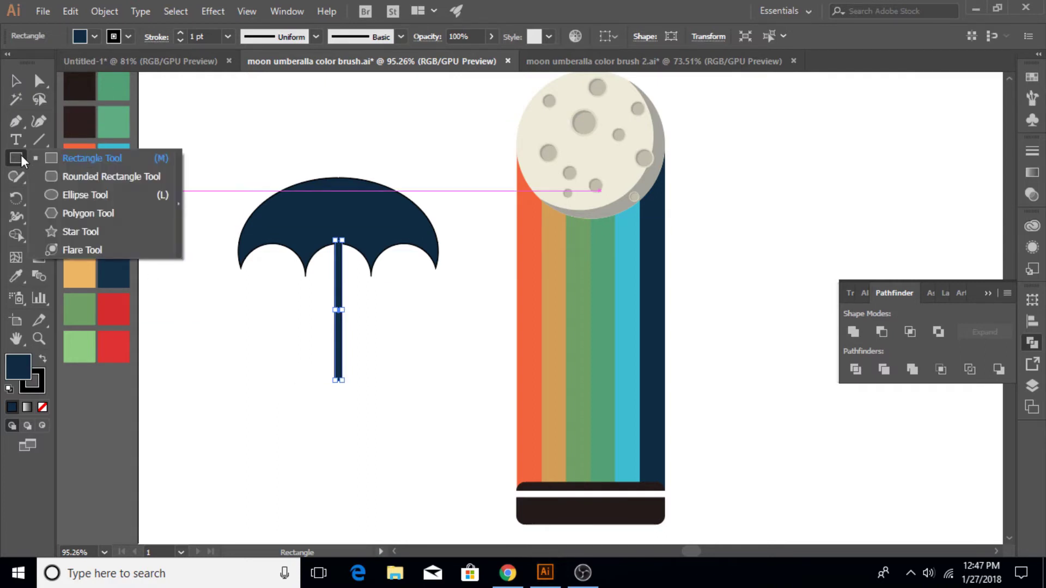
left_click_drag(279, 370, 312, 381)
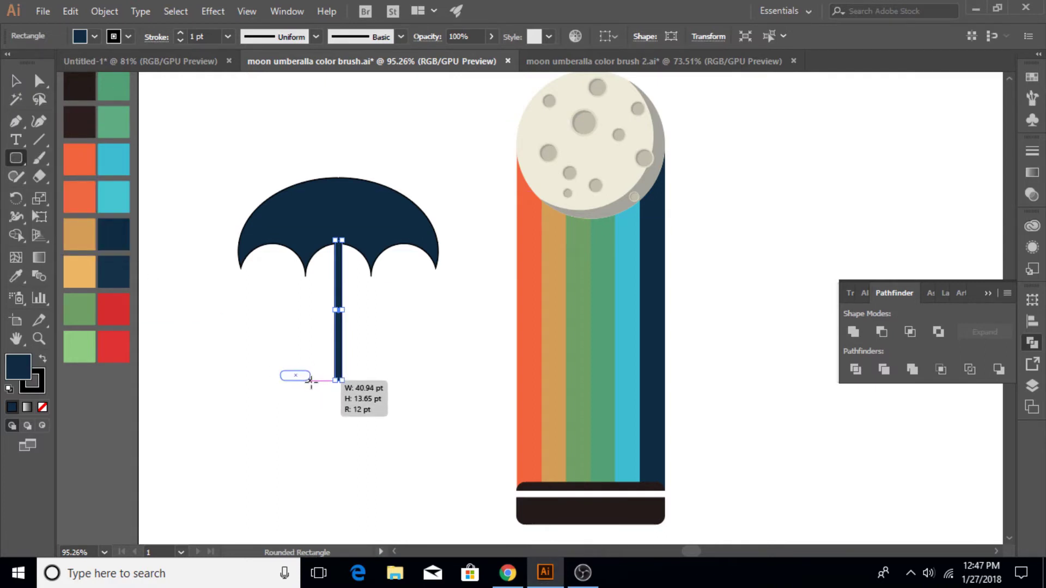
left_click(39, 81)
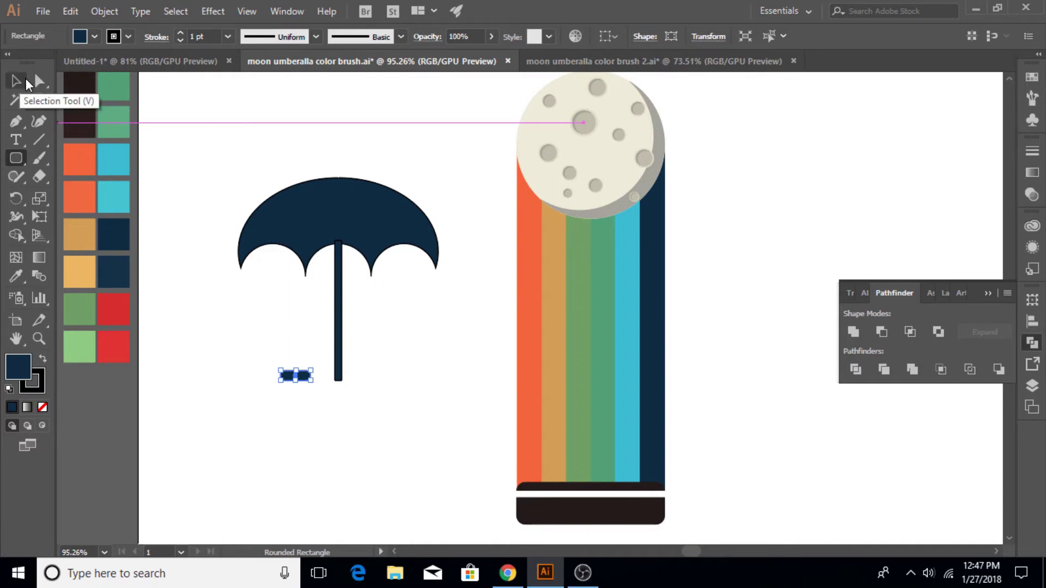
left_click(46, 339)
left_click_drag(240, 373, 594, 384)
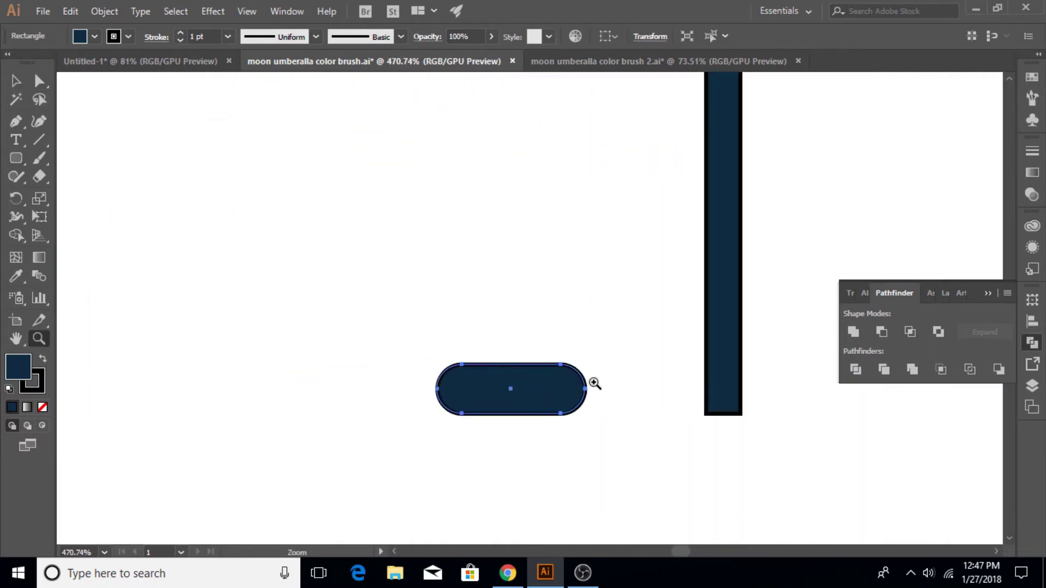
Remove the rounding from the bar's right end and taper it into a hook foot.
key("a")
left_click(562, 391)
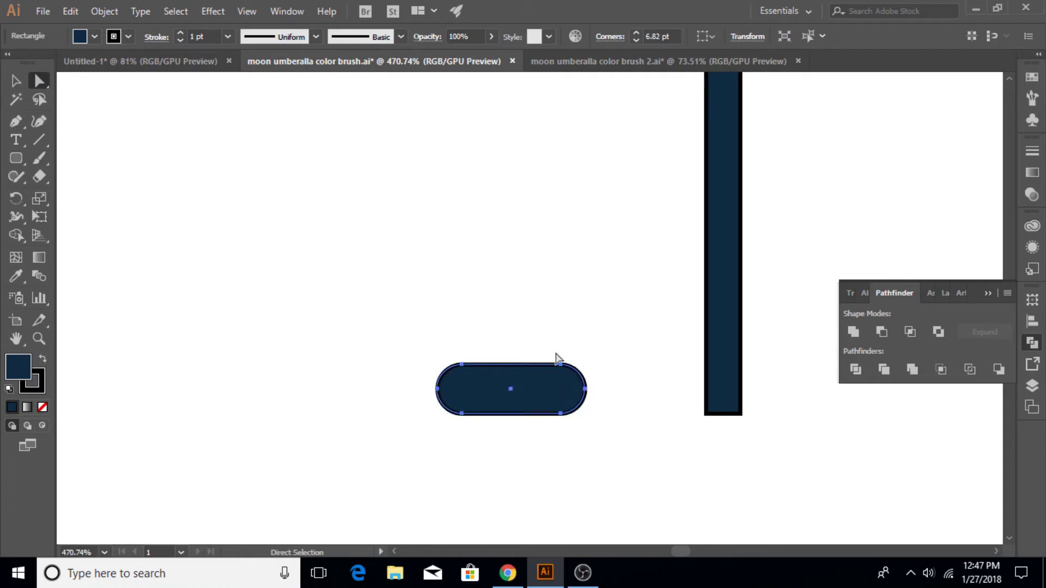
left_click(560, 363)
left_click_drag(561, 387, 619, 396)
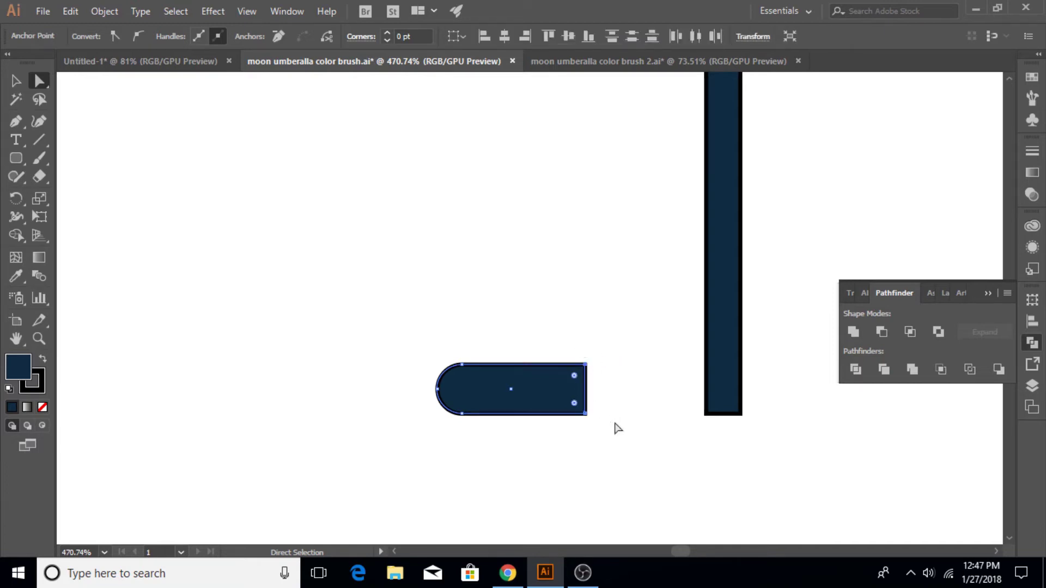
left_click_drag(585, 364, 586, 403)
left_click(597, 407)
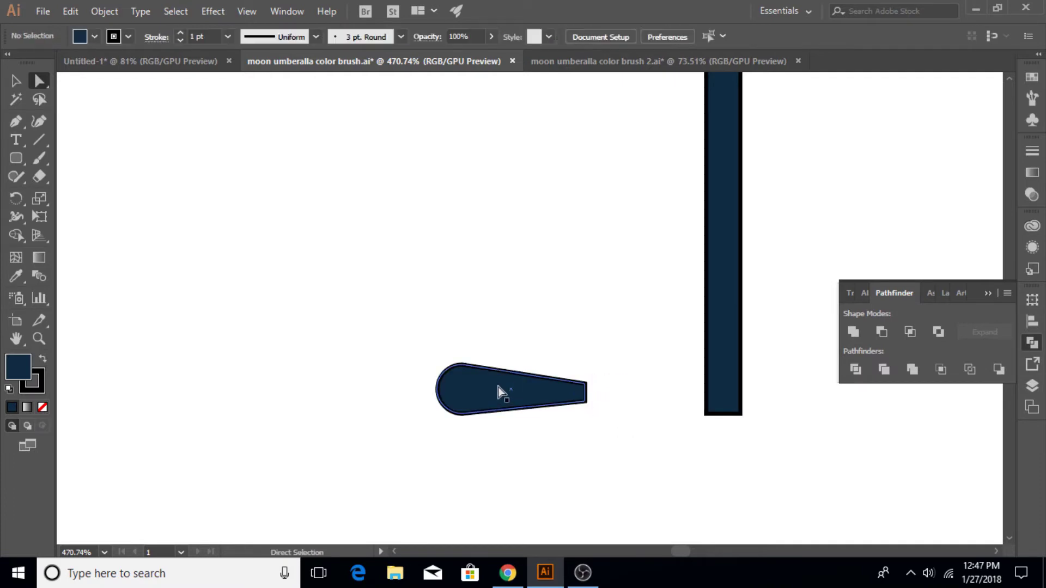
Fit the hook against the pole's bottom, then view the whole umbrella at 100%.
left_click_drag(506, 389, 606, 395)
left_click(504, 400)
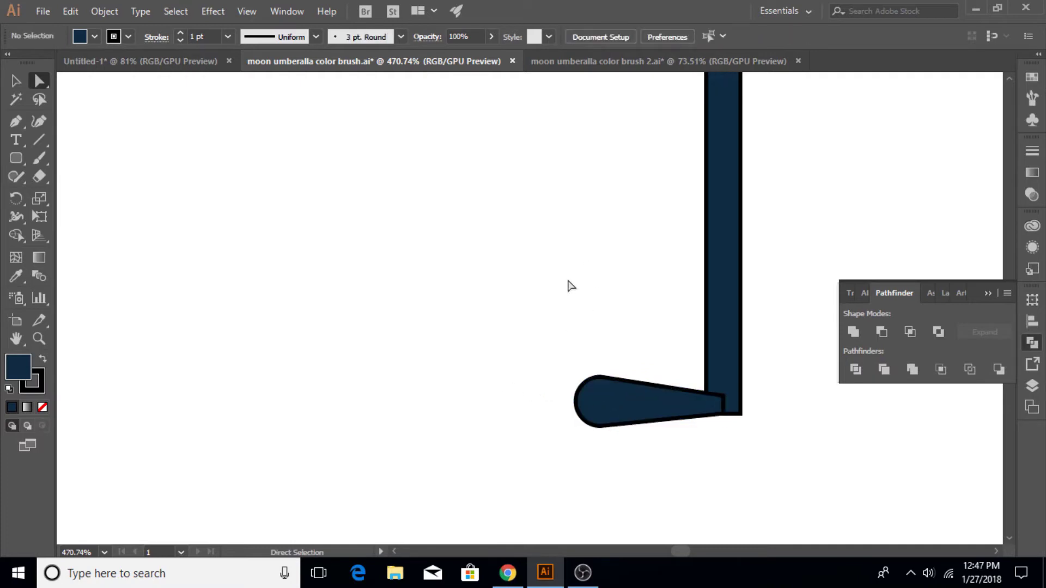
key("z")
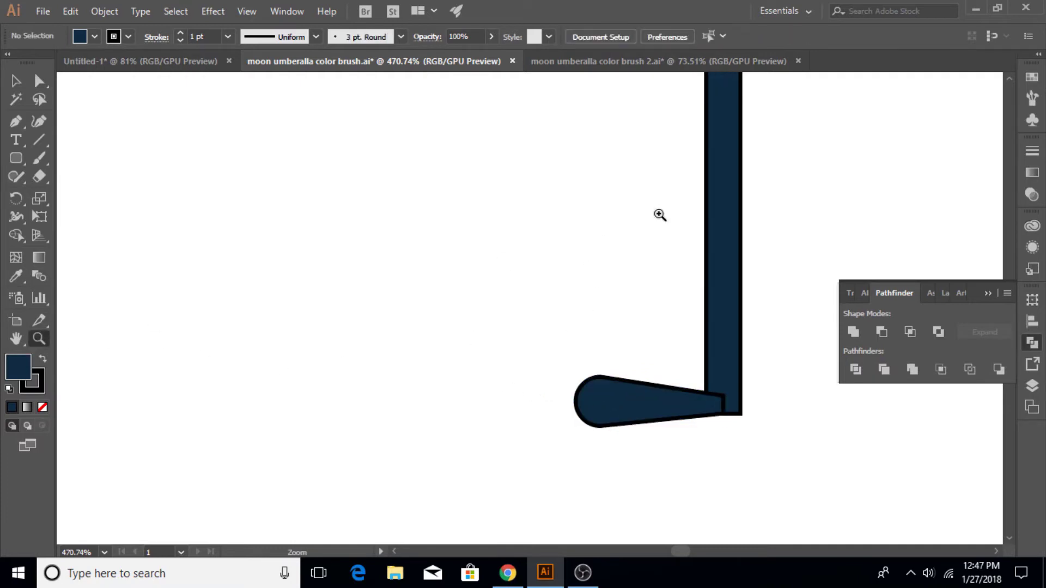
left_click_drag(658, 215, 361, 256)
key("ctrl+1")
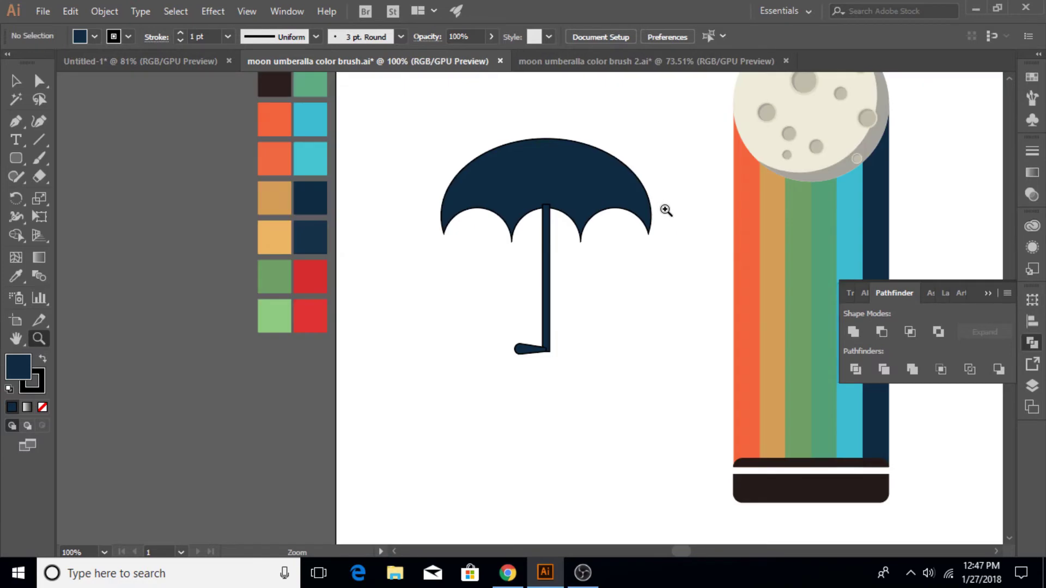
Select the umbrella canopy and use Arrange to bring it toward the front.
left_click_drag(666, 210, 649, 210)
left_click(1032, 342)
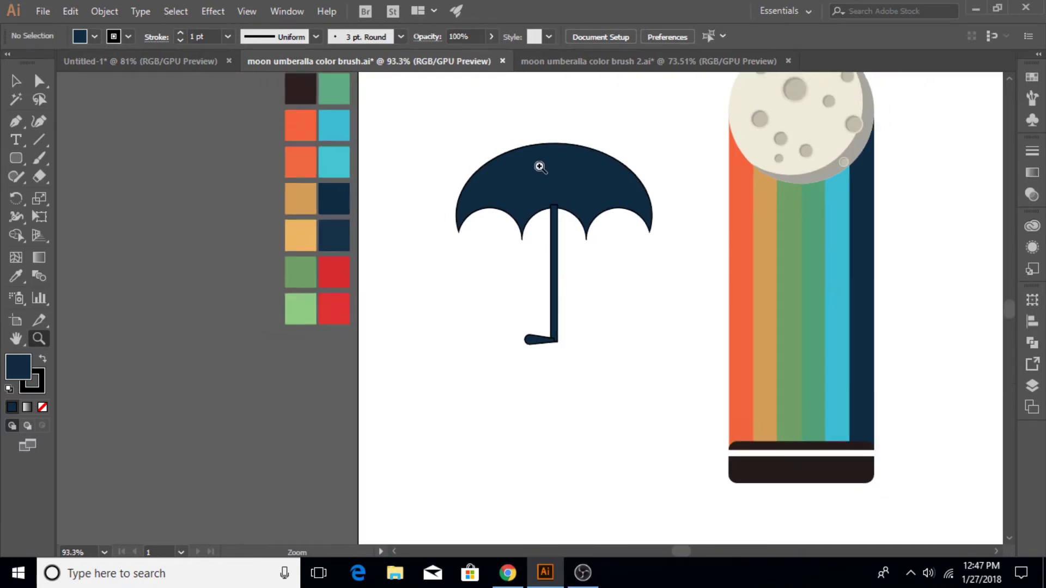
key("v")
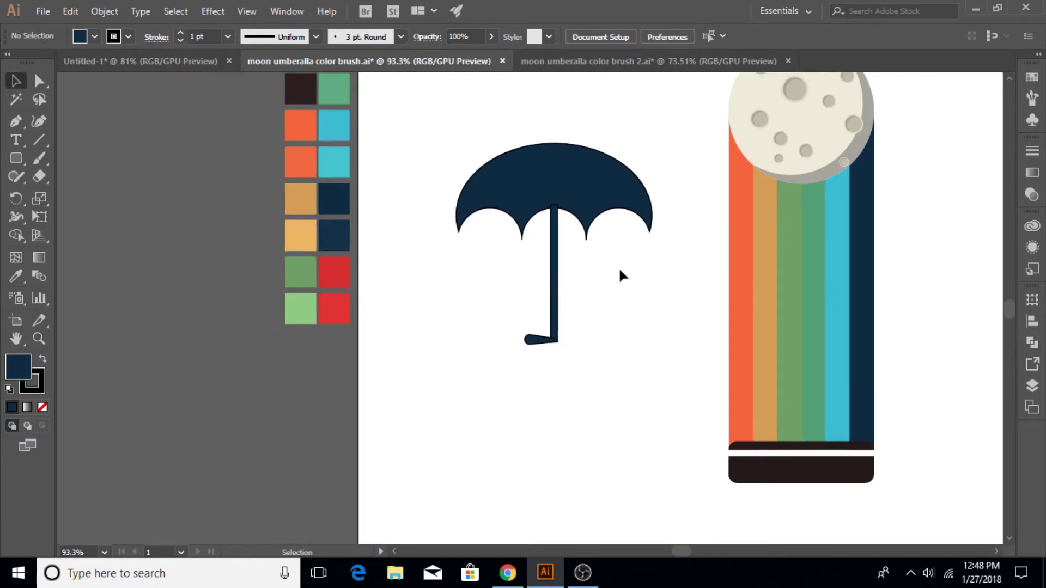
left_click_drag(656, 257, 425, 282)
left_click_drag(319, 298, 355, 351)
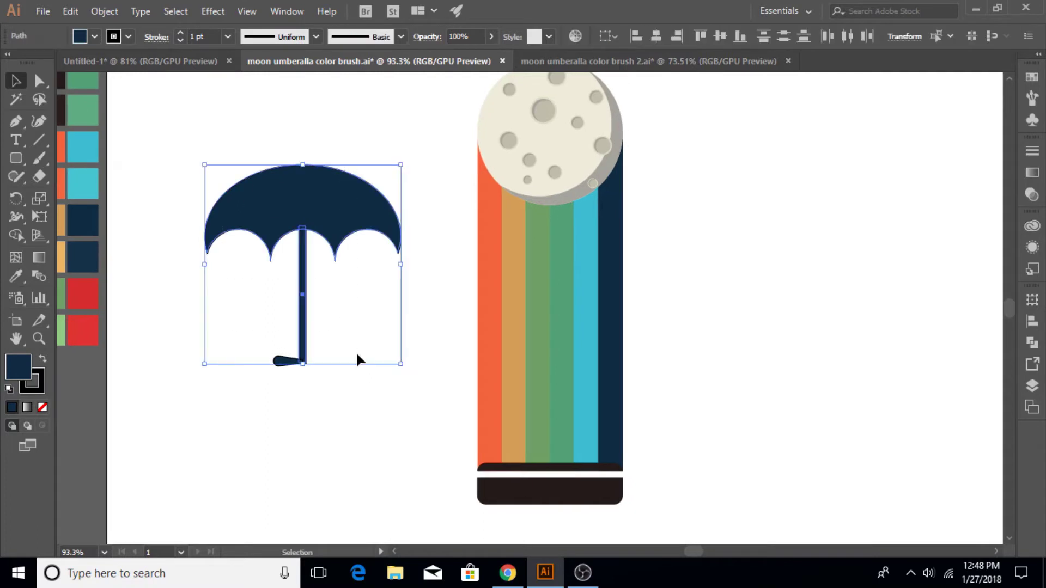
left_click(355, 351)
right_click(323, 190)
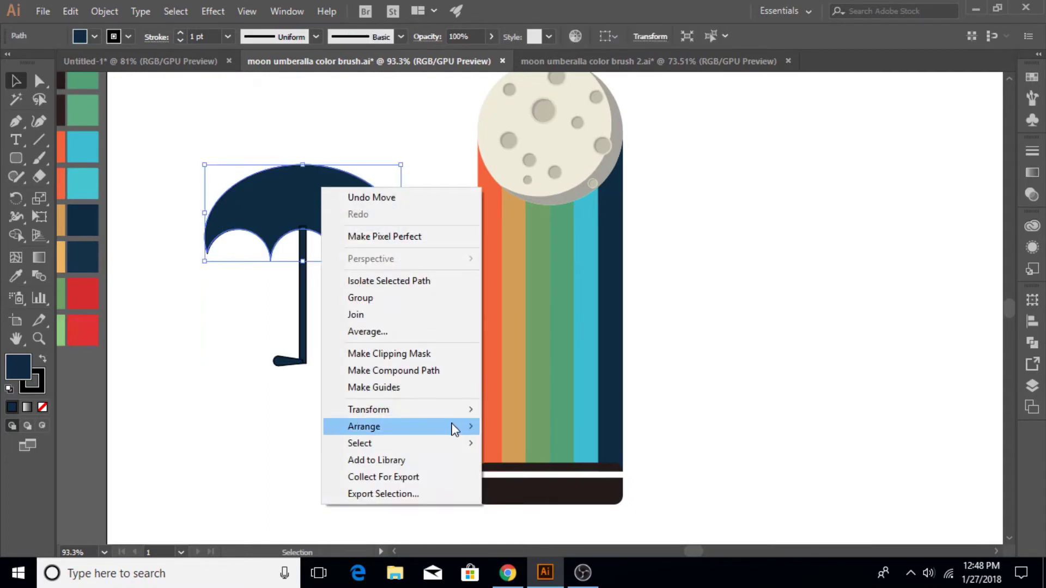
left_click(532, 440)
left_click(303, 336)
Re-select the canopy and bring it to front so it sits over the stick.
right_click(303, 336)
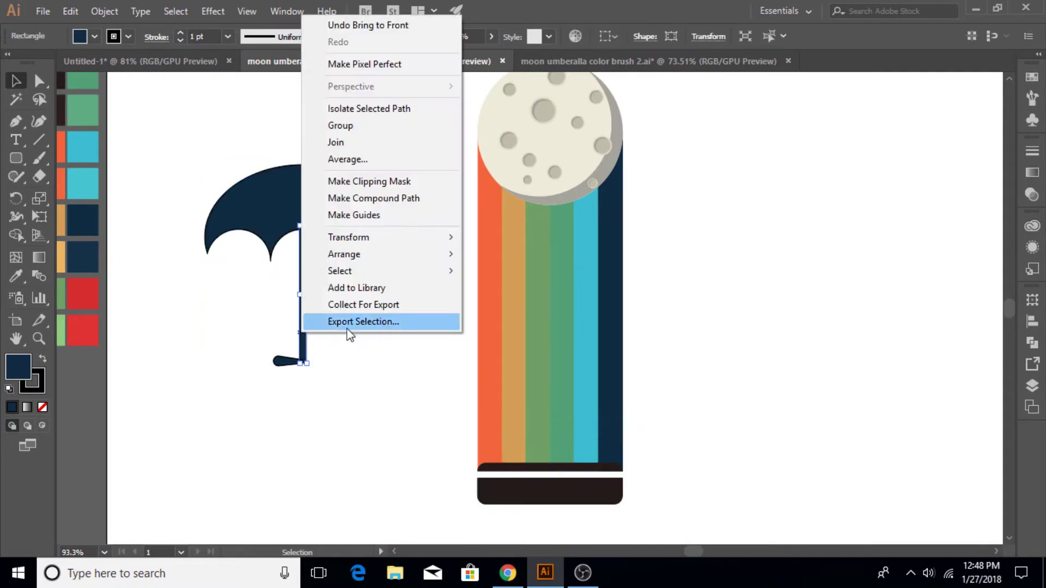
left_click(504, 255)
left_click(384, 346)
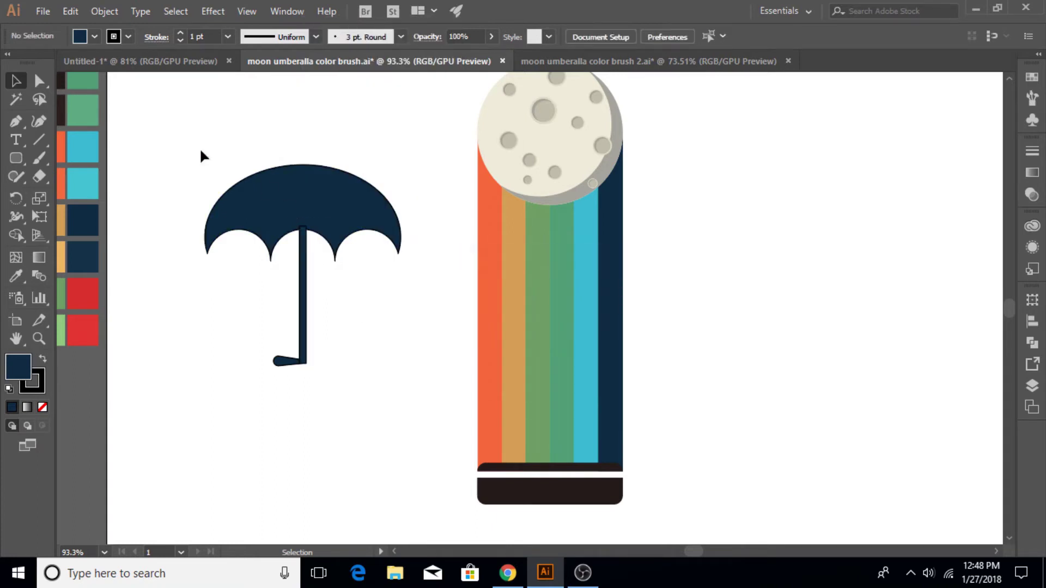
left_click(306, 203)
right_click(305, 201)
left_click(482, 440)
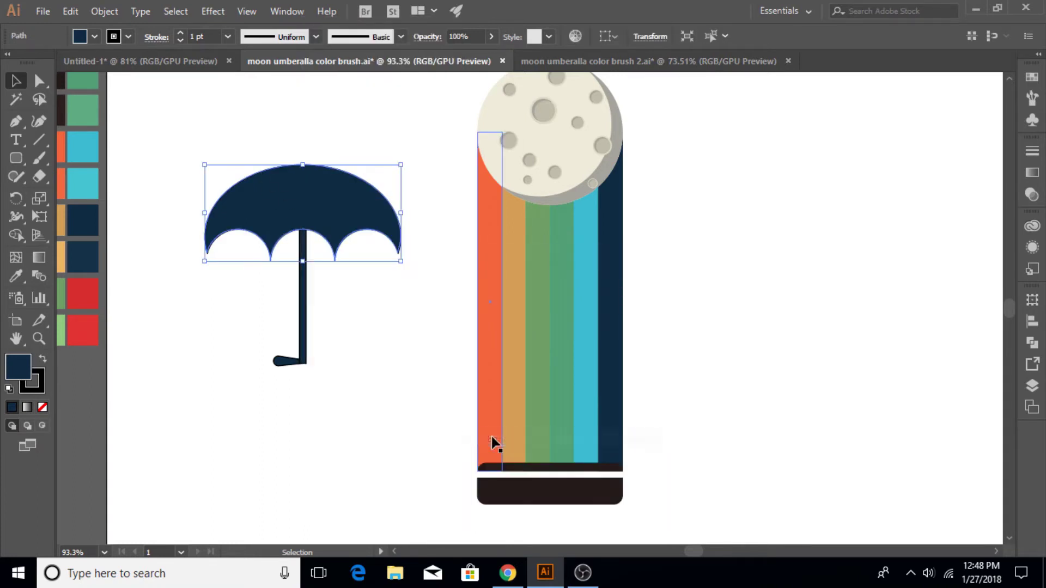
Group canopy and stick, then move the umbrella onto the striped bar below the moon.
left_click_drag(211, 146, 342, 383)
left_click(106, 12)
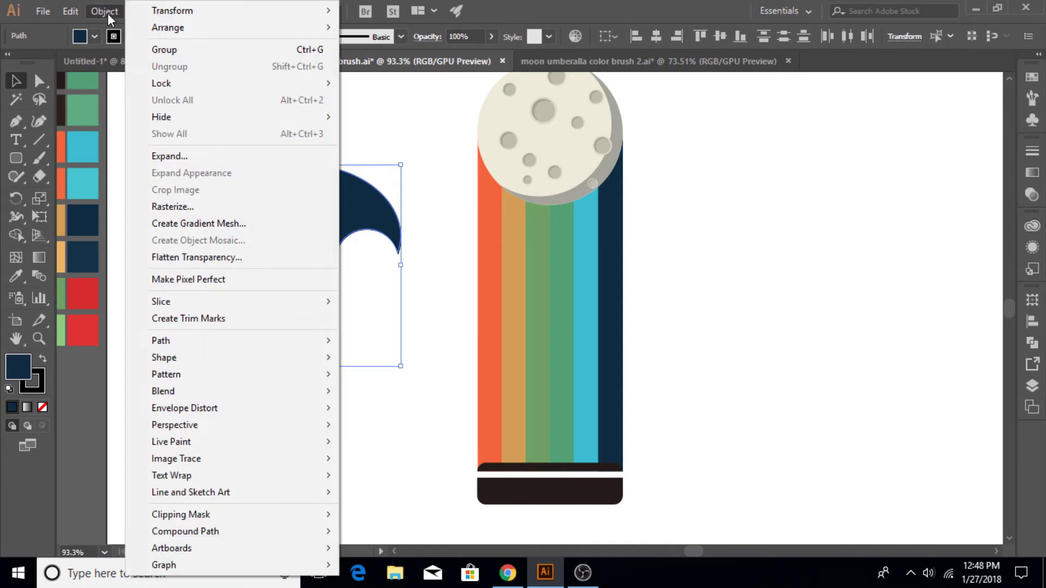
left_click(153, 49)
left_click(353, 393)
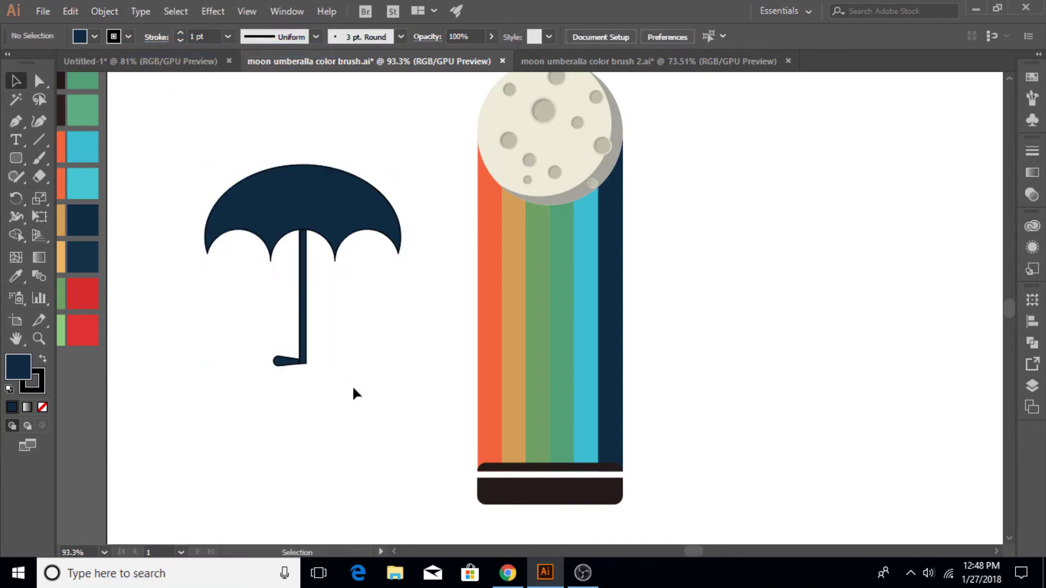
left_click_drag(305, 201, 555, 294)
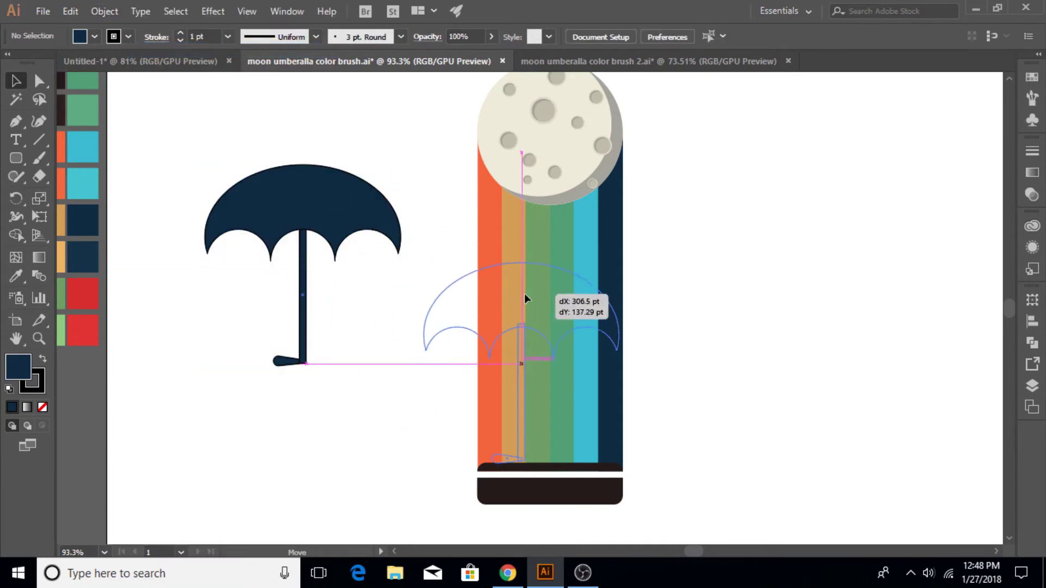
Ungroup the umbrella and shorten the stick from its top end.
right_click(556, 292)
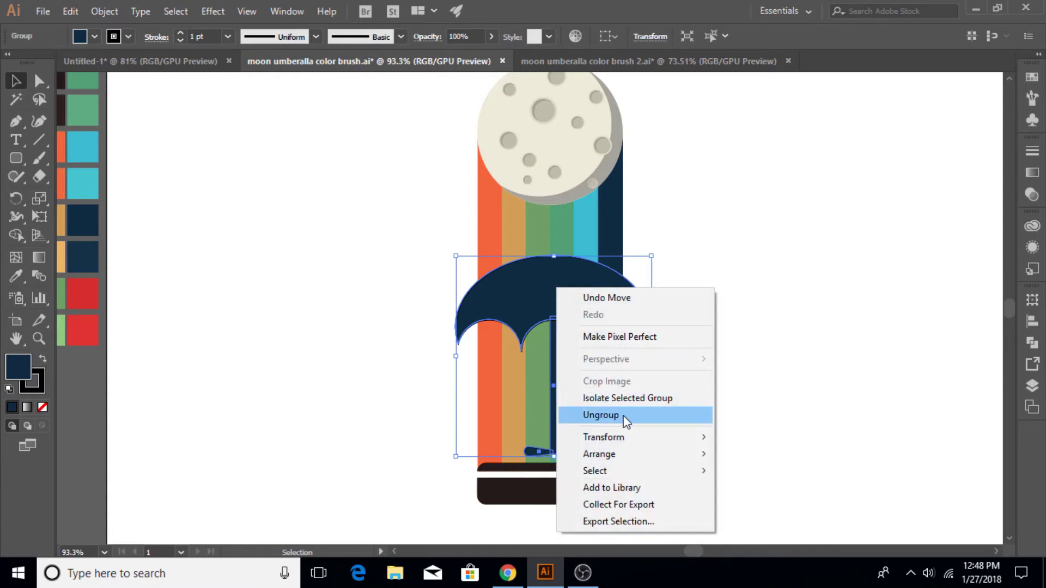
left_click(624, 415)
left_click(560, 351)
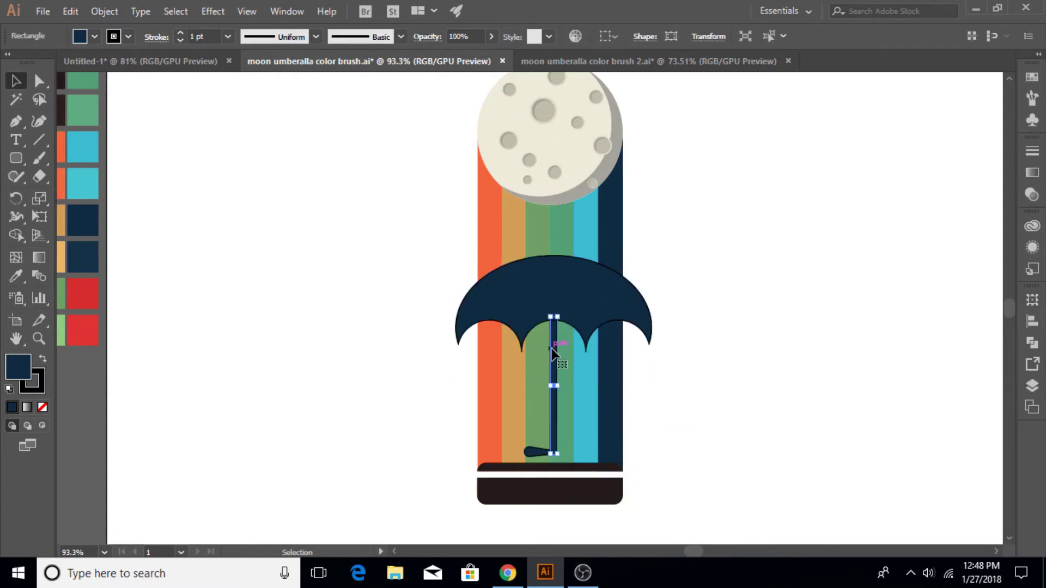
left_click(38, 338)
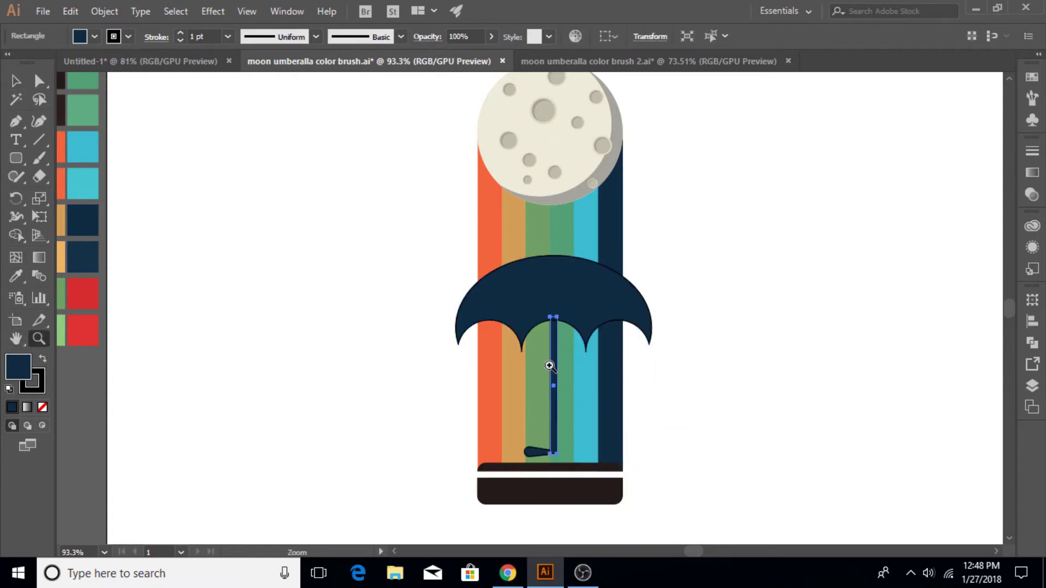
left_click_drag(549, 365, 812, 345)
left_click(548, 384)
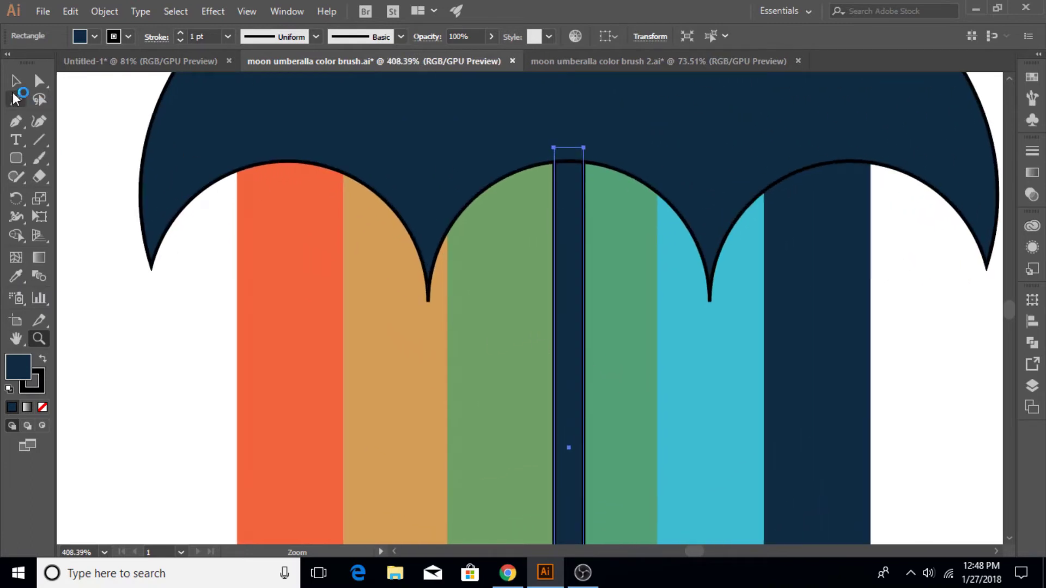
left_click(15, 81)
right_click(564, 304)
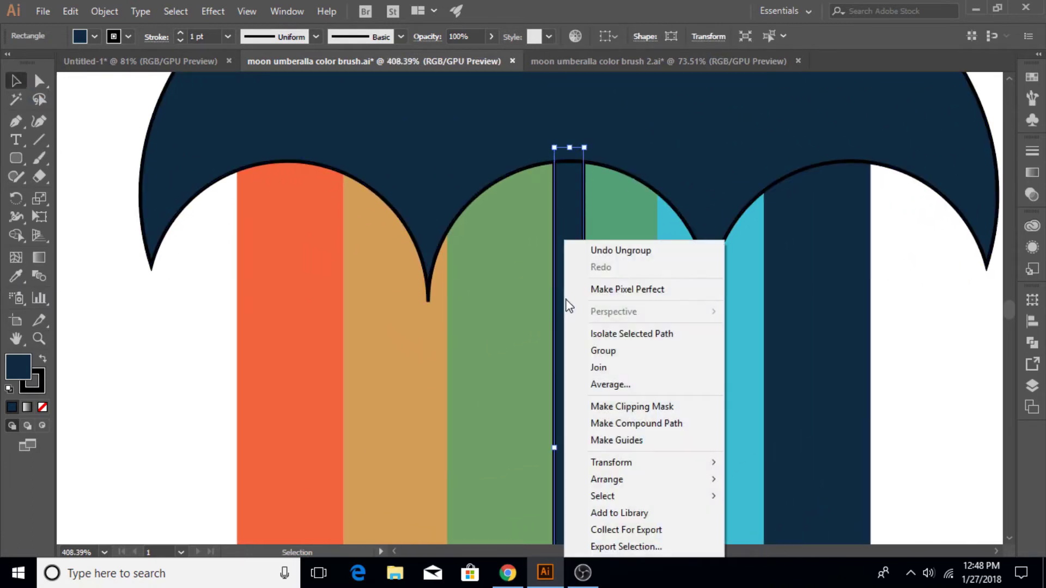
left_click(568, 152)
left_click_drag(569, 148, 567, 397)
Move the canopy down onto the shortened handle and regroup them.
left_click(38, 338)
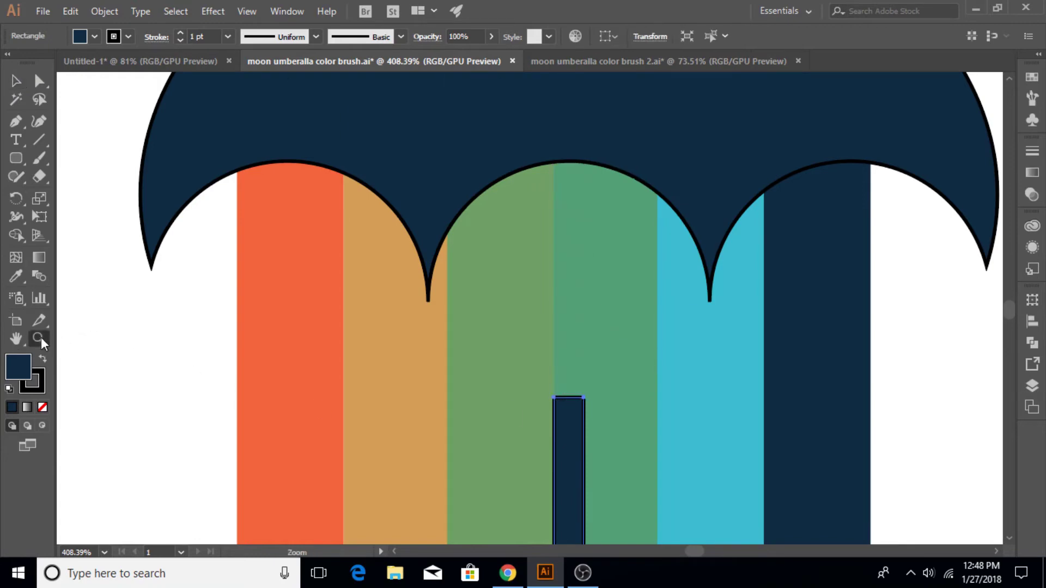
scroll(394, 362, "down", 5)
scroll(395, 362, "down", 1)
key("v")
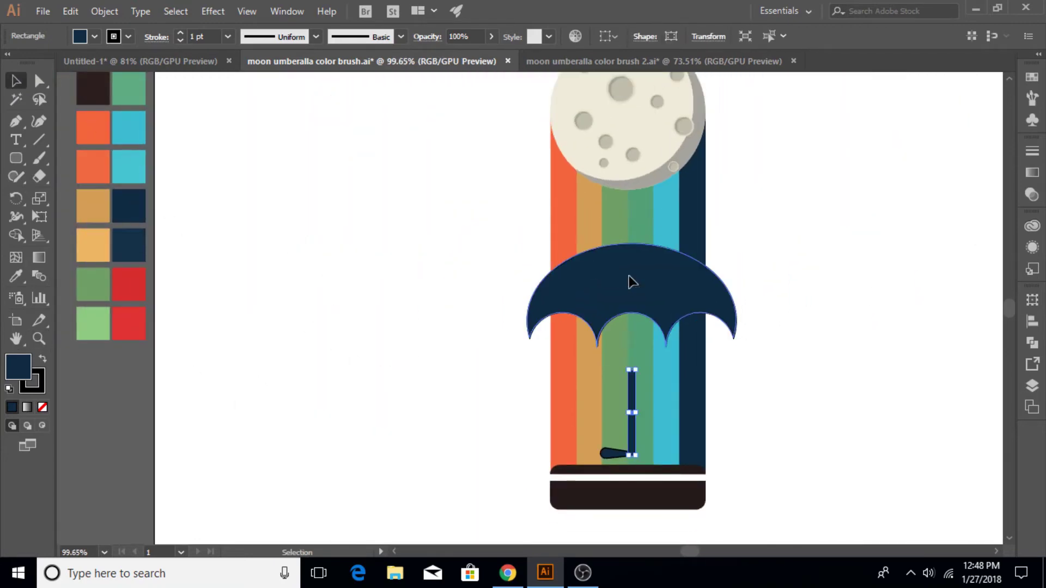
left_click_drag(632, 282, 629, 338)
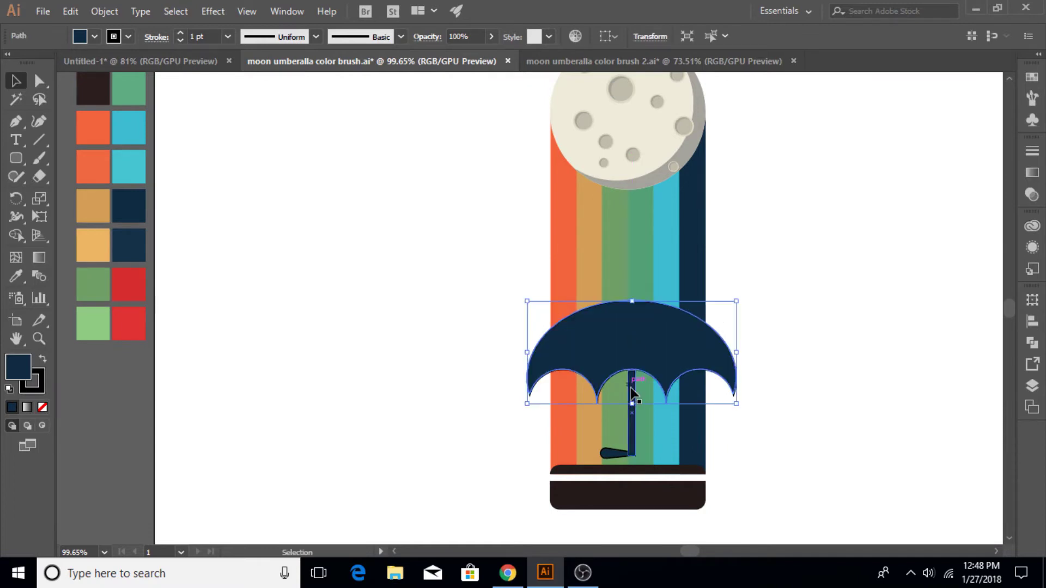
left_click(632, 435, "shift")
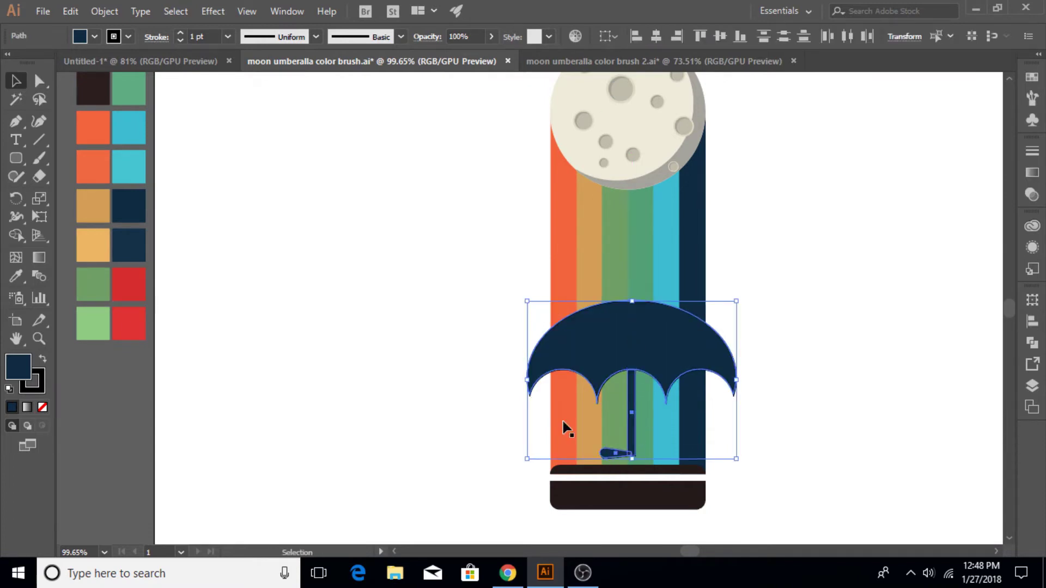
left_click(105, 11)
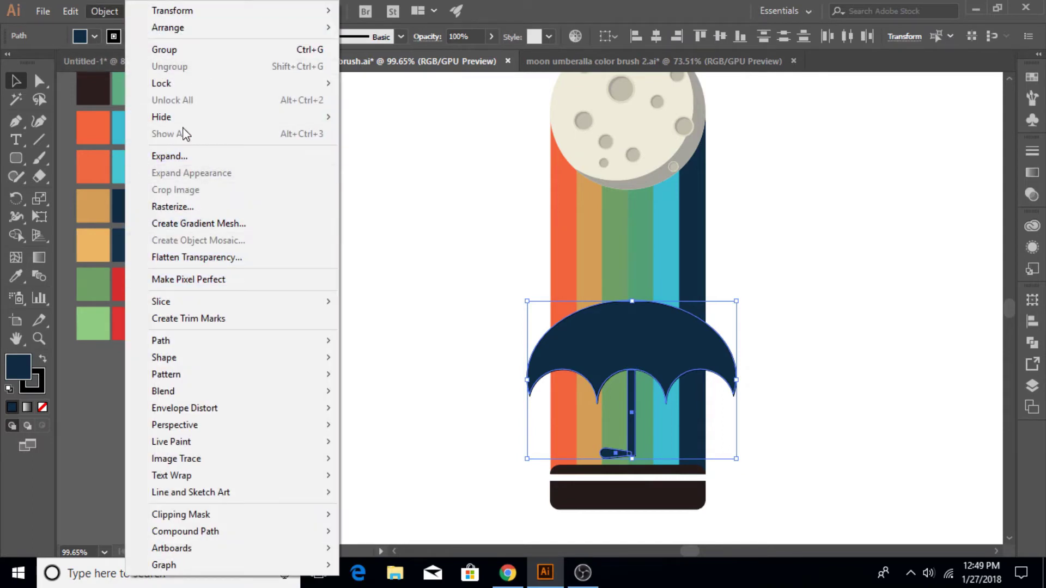
left_click(169, 50)
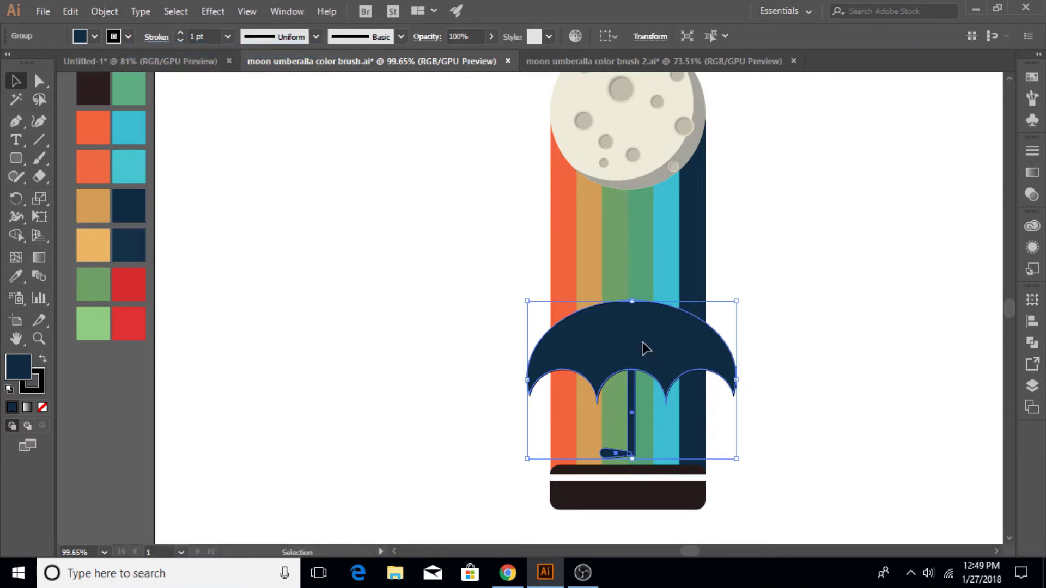
Nudge the grouped umbrella slightly down and left on the bar.
key("Down")
key("Down")
key("Down")
key("Down")
key("Down")
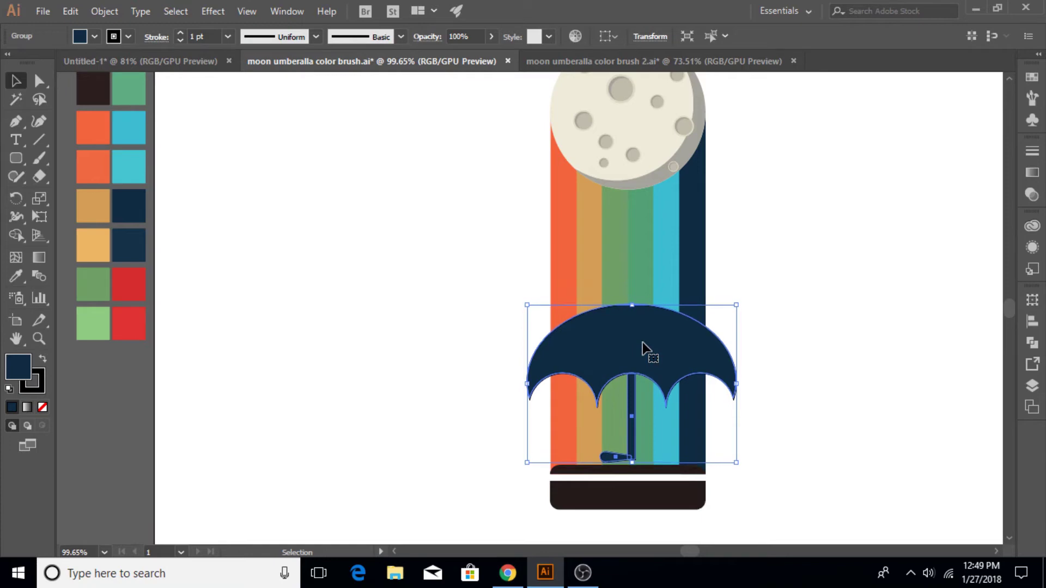
key("Down")
key("Down")
key("Left")
key("Left")
left_click_drag(645, 347, 640, 348)
left_click(808, 346)
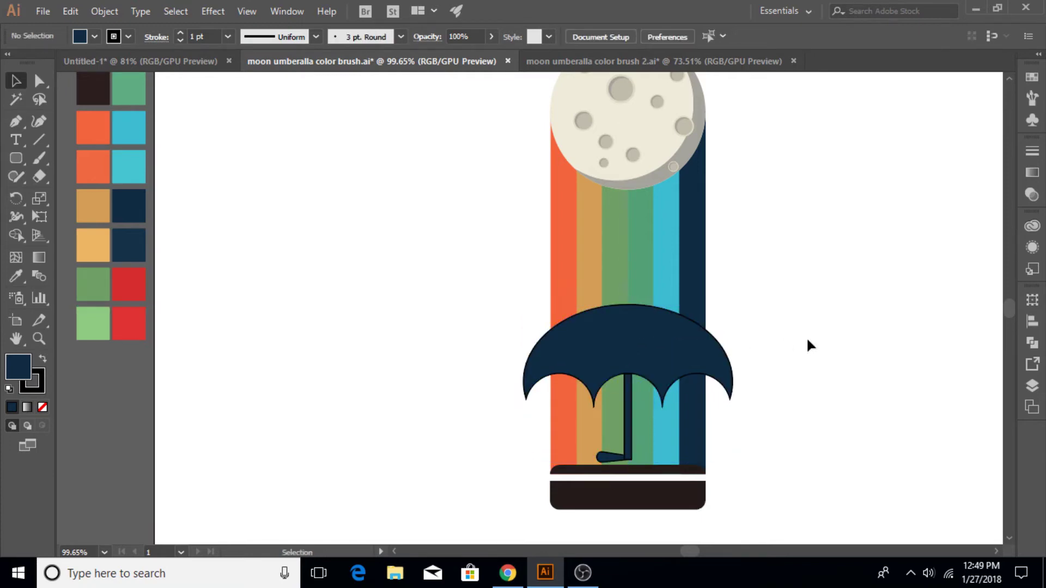
Create a 12-point star with the Star tool.
left_click(16, 158)
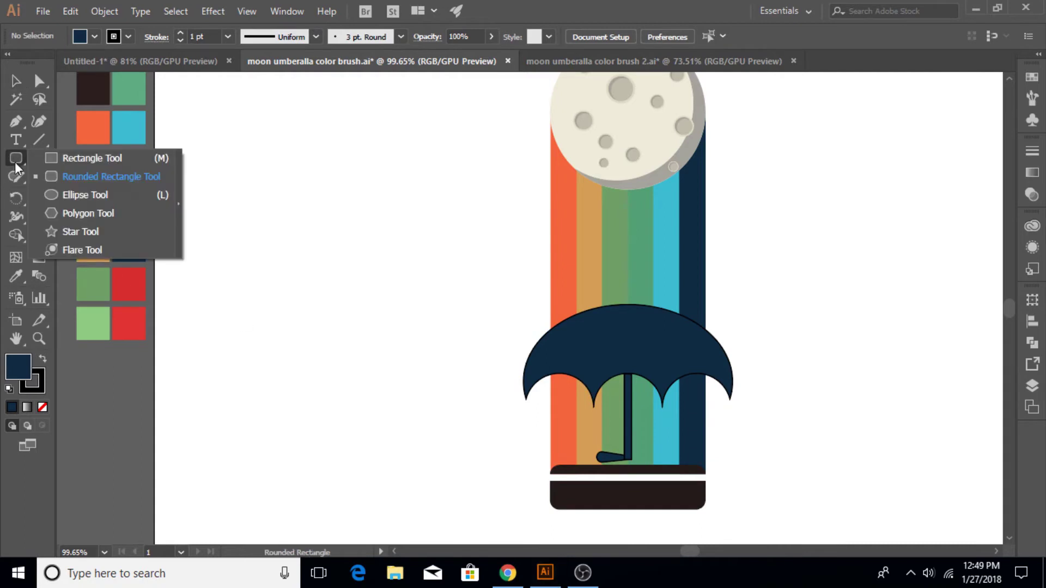
left_click(82, 232)
left_click(285, 243)
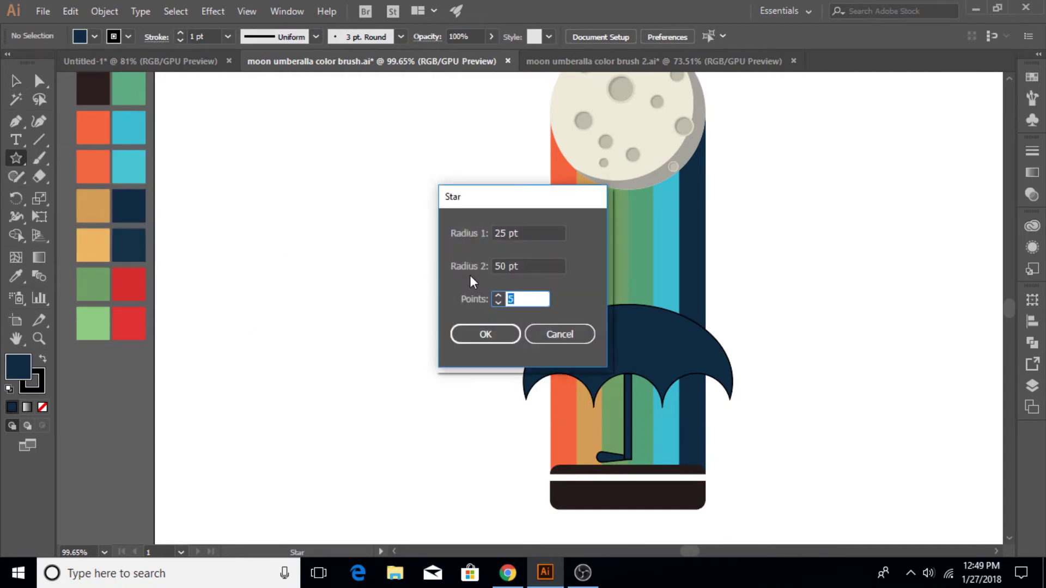
type("12")
left_click(495, 341)
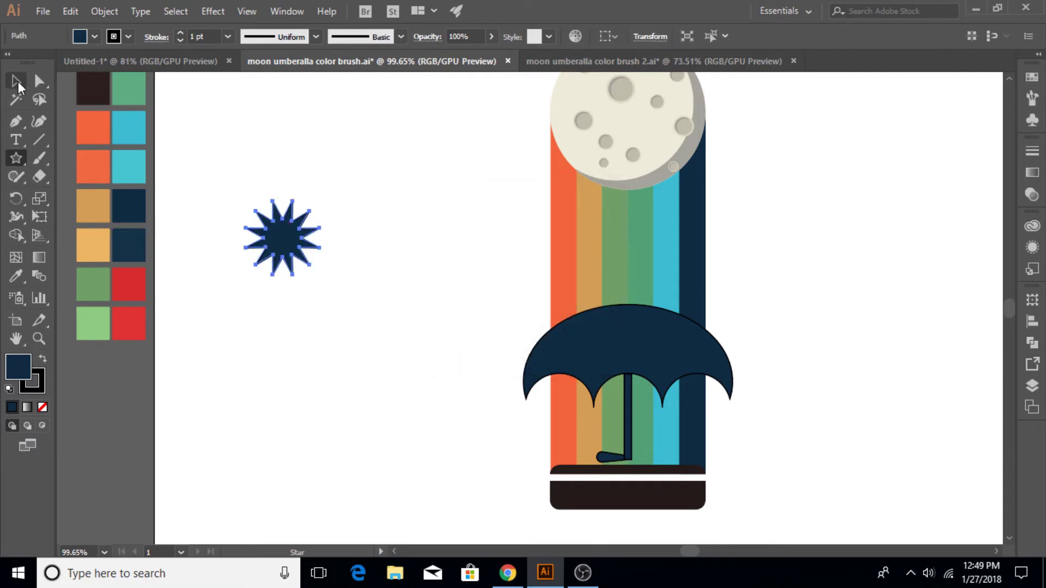
Zoom in and drag the star's corner widget to remove the rounding from its points.
left_click(39, 339)
left_click(223, 237)
left_click_drag(397, 238, 435, 241)
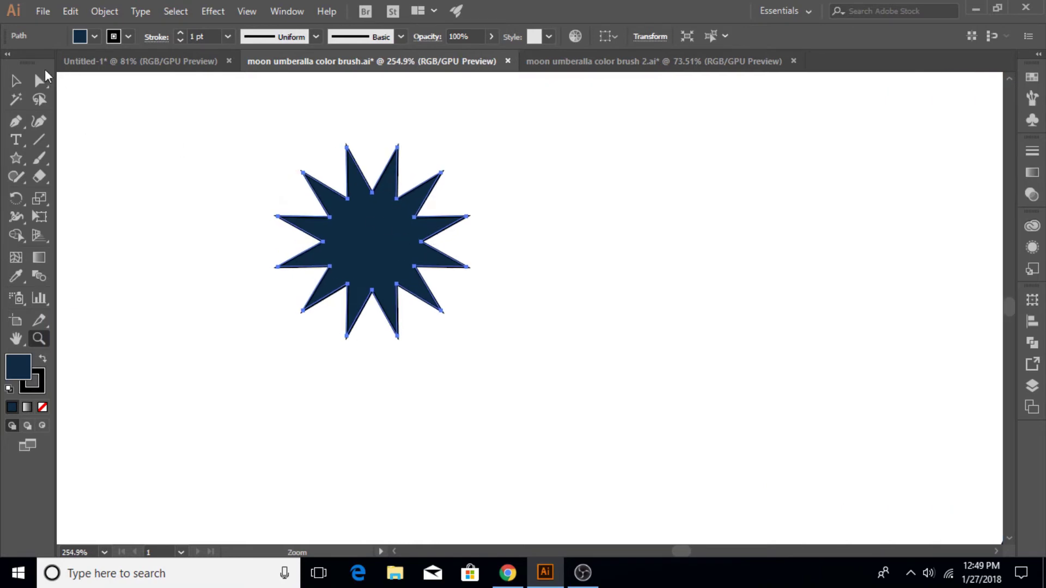
key("a")
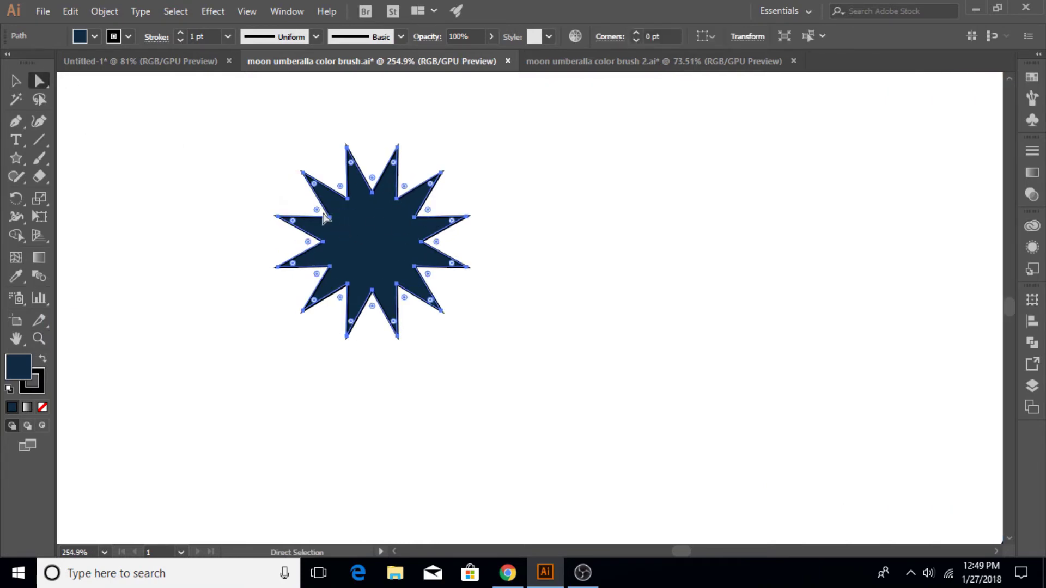
left_click_drag(317, 209, 316, 187)
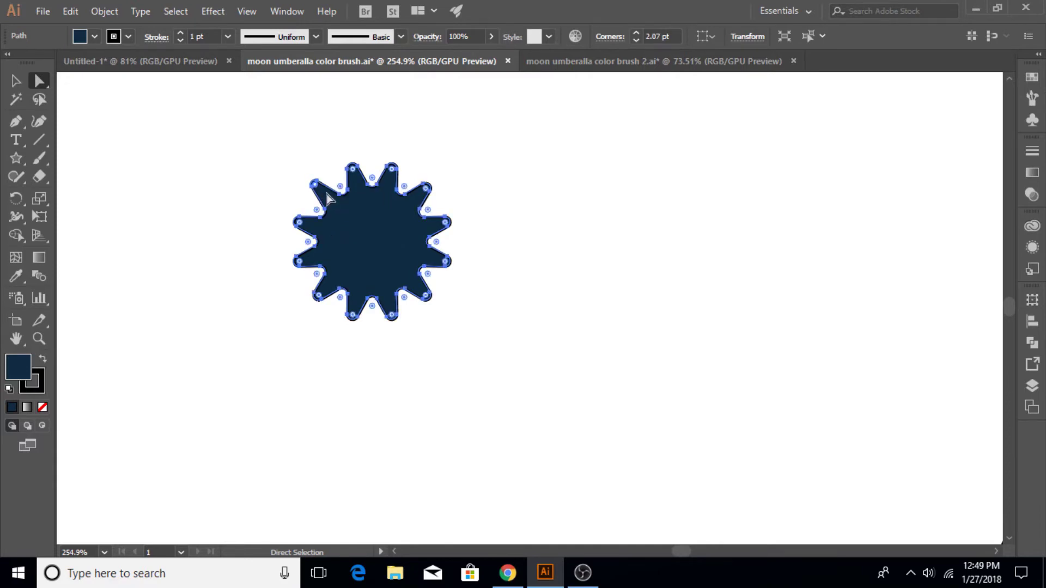
left_click_drag(316, 188, 352, 169)
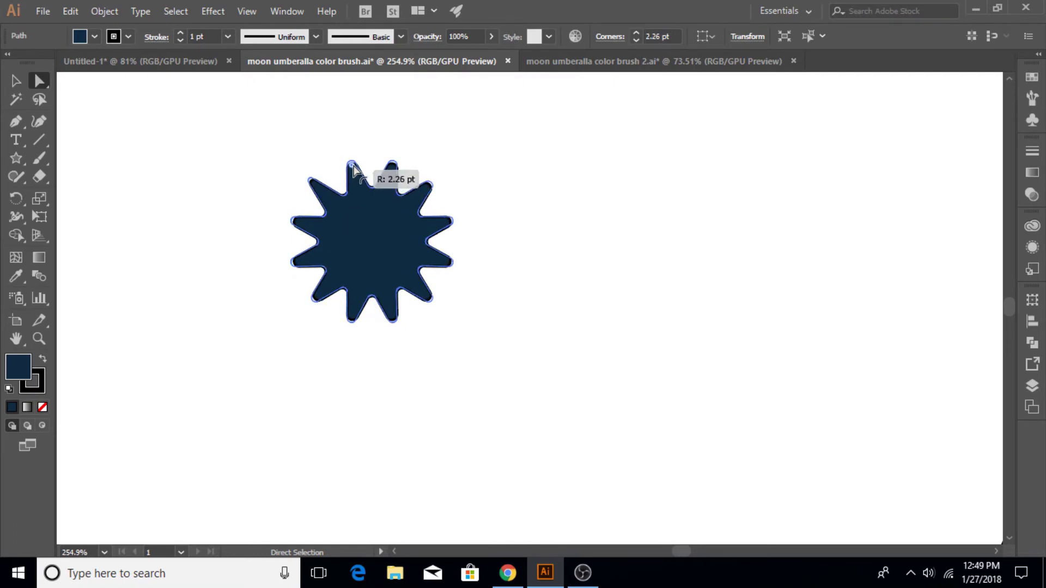
left_click(351, 371)
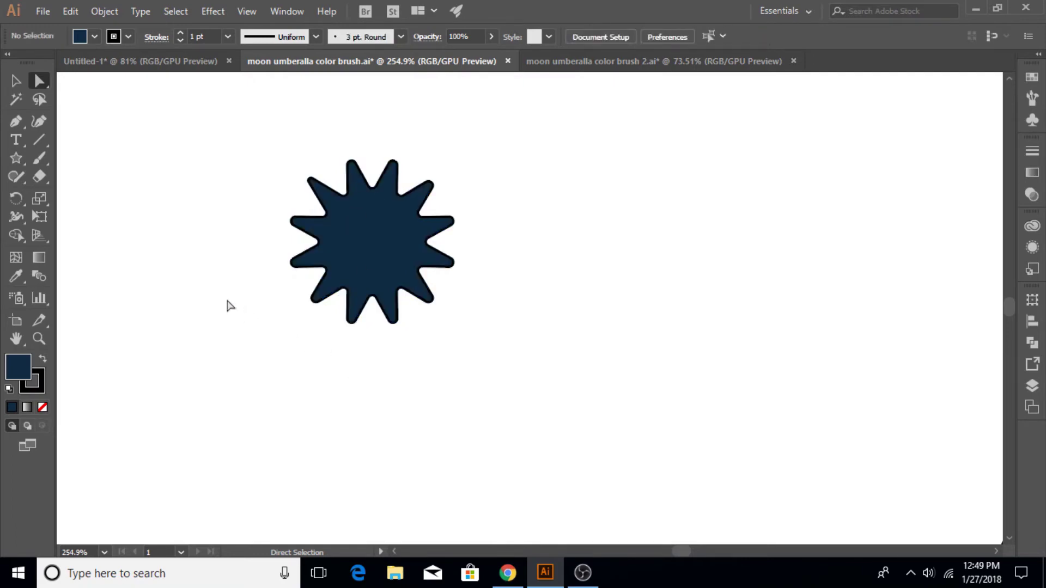
left_click(292, 262)
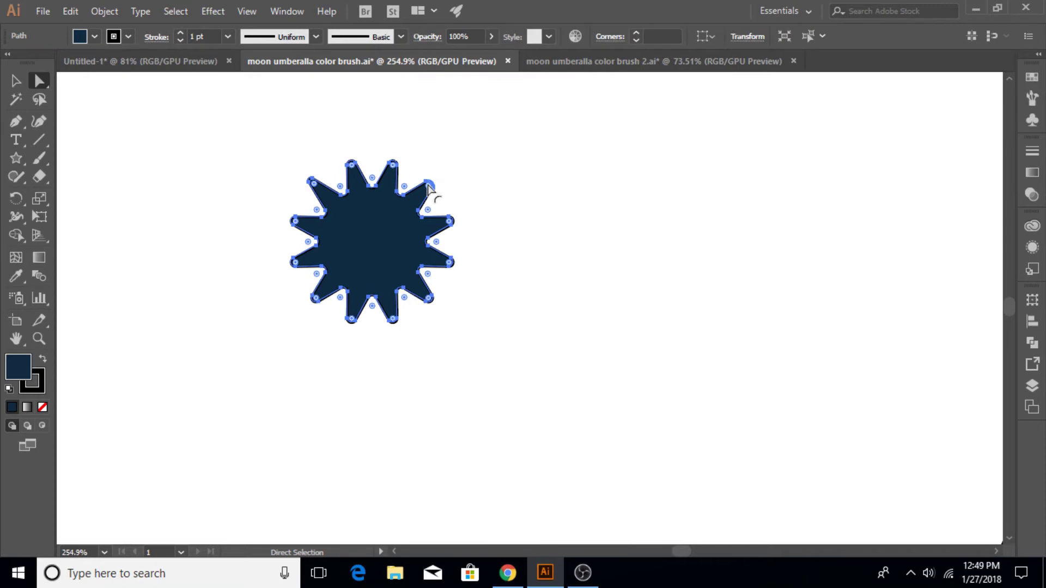
left_click_drag(428, 189, 424, 194)
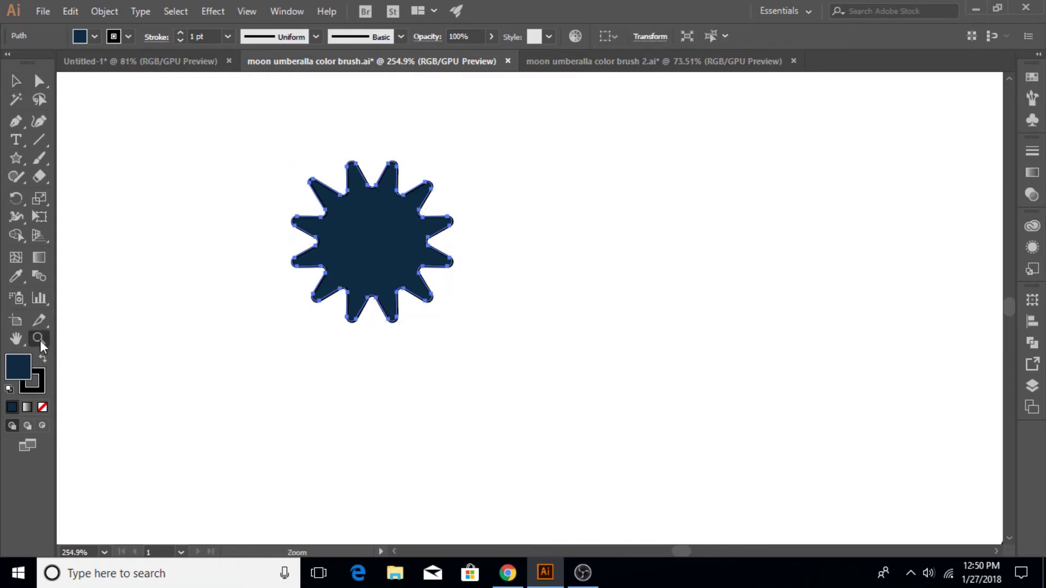
Enlarge the star and place it left of the striped bar and umbrella.
left_click(39, 338)
mouse_move(585, 313)
left_mouse_down()
mouse_move(471, 295)
mouse_move(702, 348)
left_mouse_up()
left_click(16, 81)
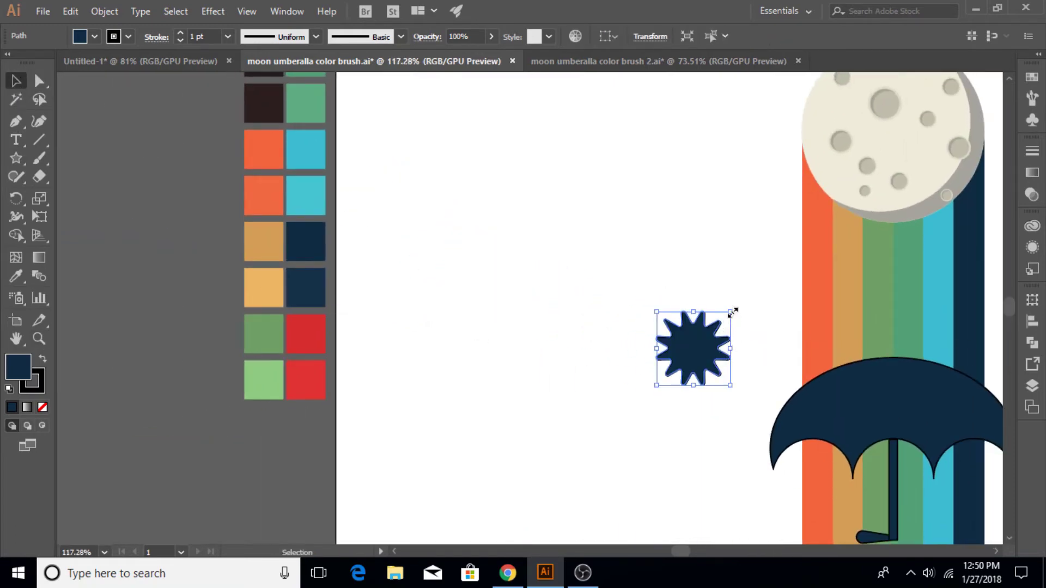
left_click_drag(732, 312, 774, 268)
mouse_move(744, 340)
left_mouse_down()
mouse_move(823, 374)
mouse_move(575, 311)
left_mouse_up()
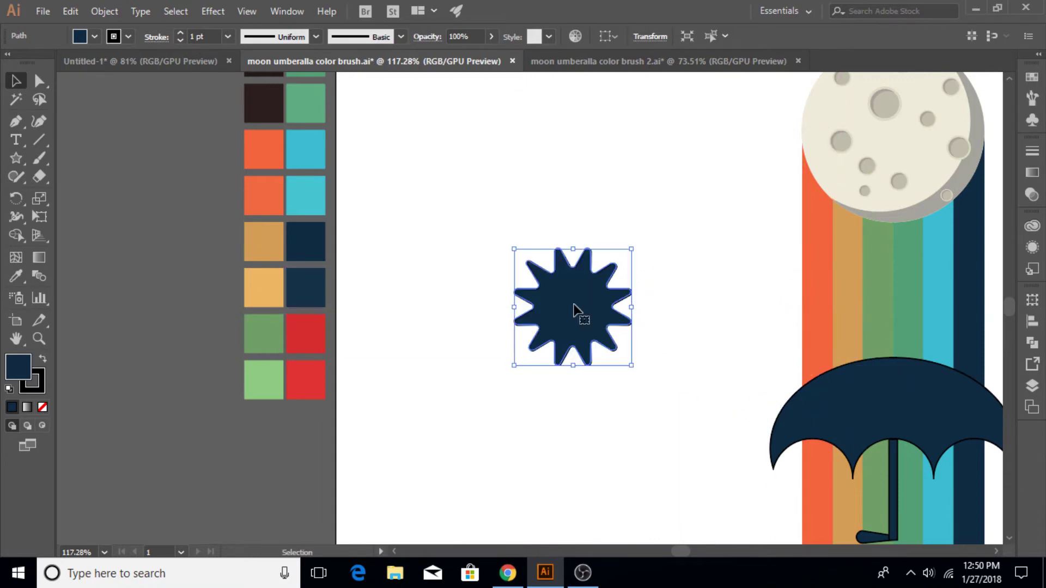
left_click(438, 399)
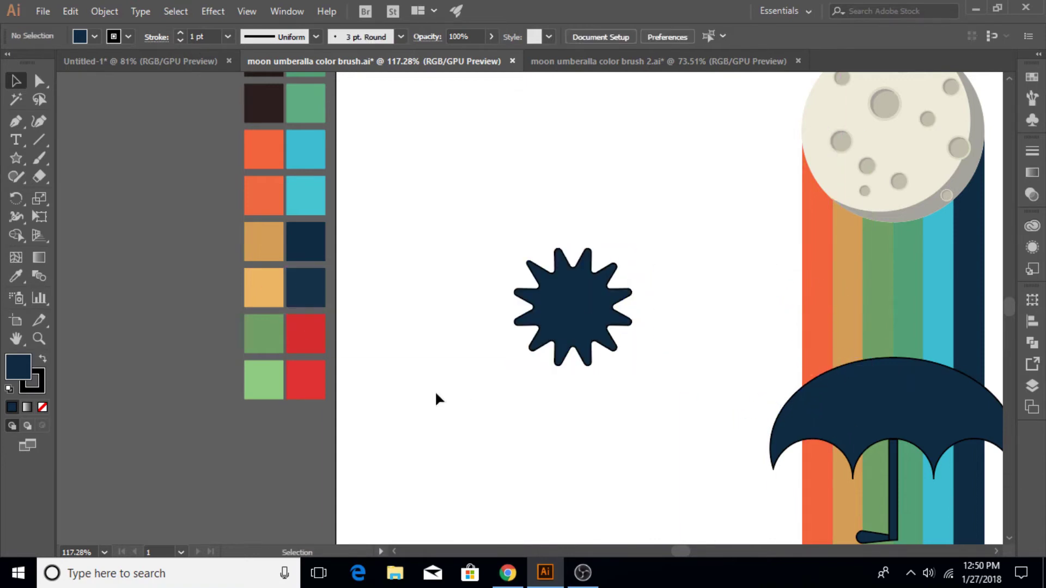
left_click(16, 159)
Draw a small flat ellipse left of the star and zoom in on it.
left_click(50, 198)
left_click(411, 266)
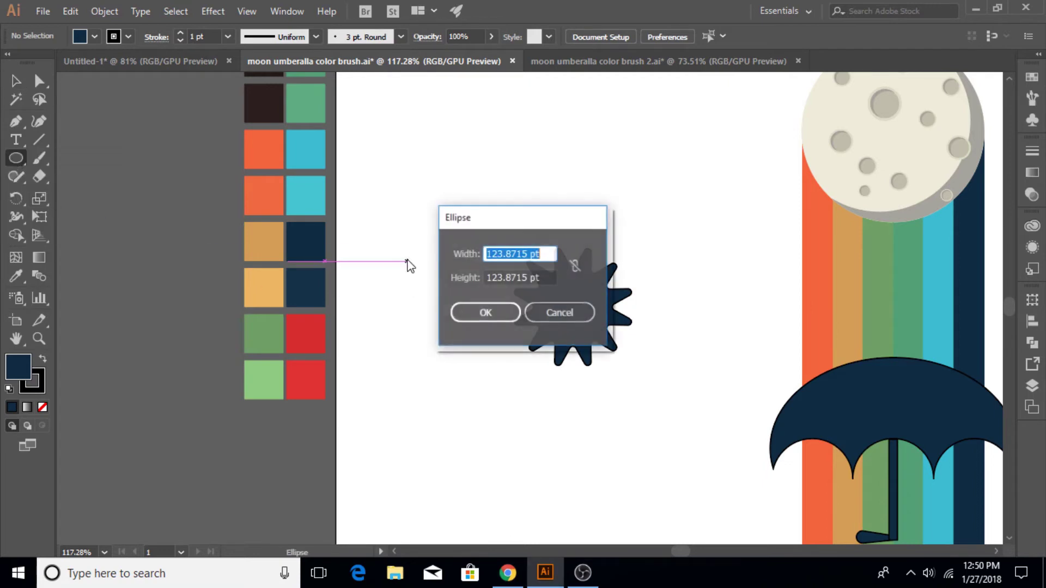
left_click(555, 310)
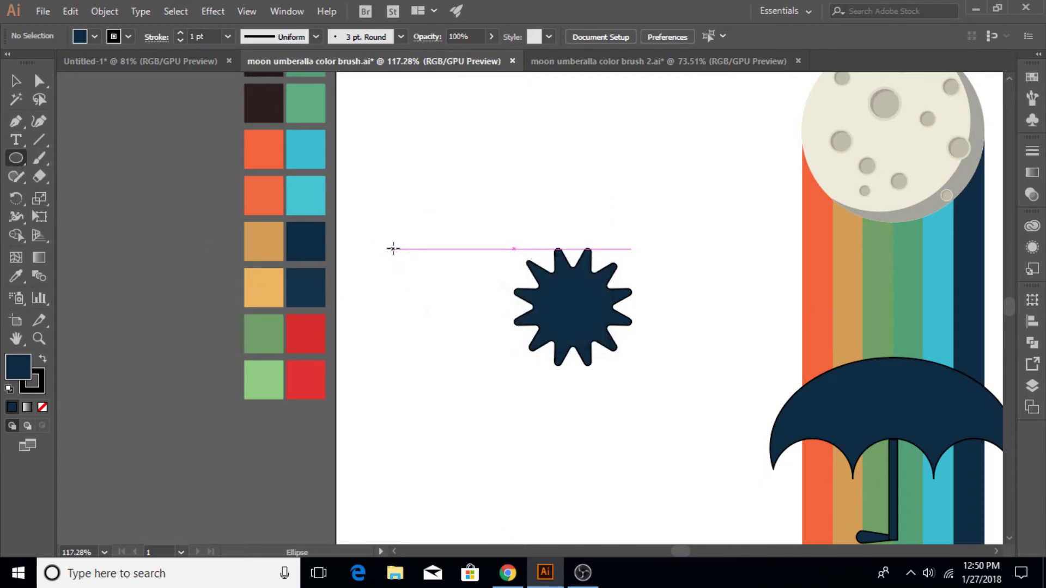
left_click_drag(393, 248, 429, 257)
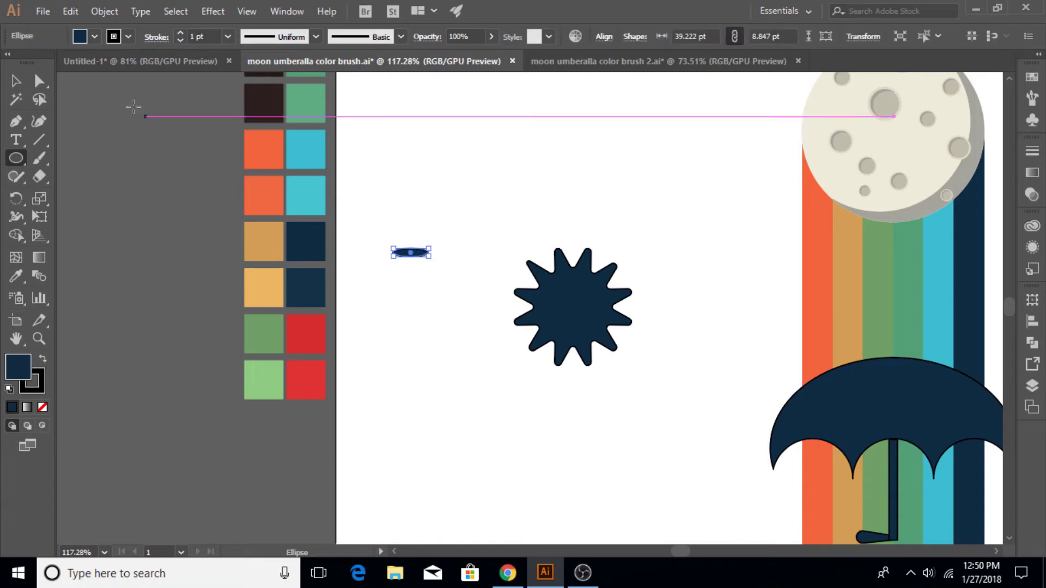
left_click(39, 82)
left_click(38, 338)
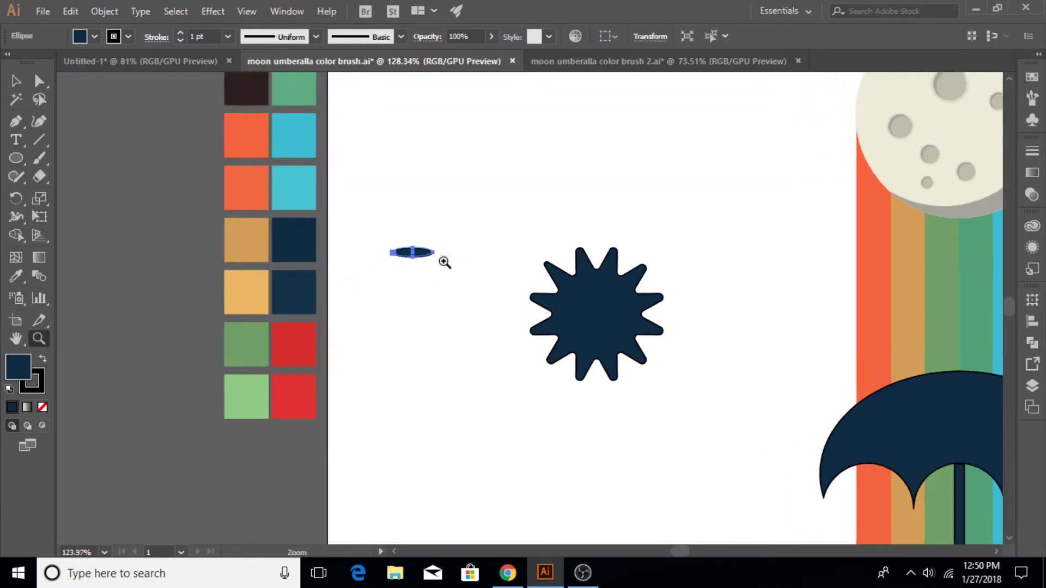
left_click_drag(443, 262, 582, 274)
Flatten the ellipse's top and convert its left and right points to sharp corners.
left_click(39, 81)
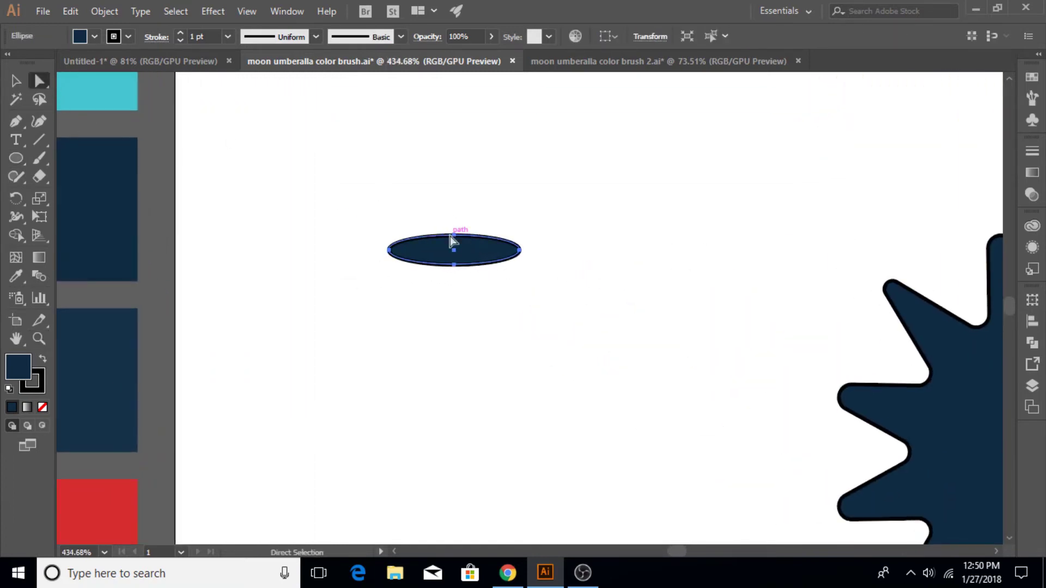
left_click_drag(456, 236, 458, 265)
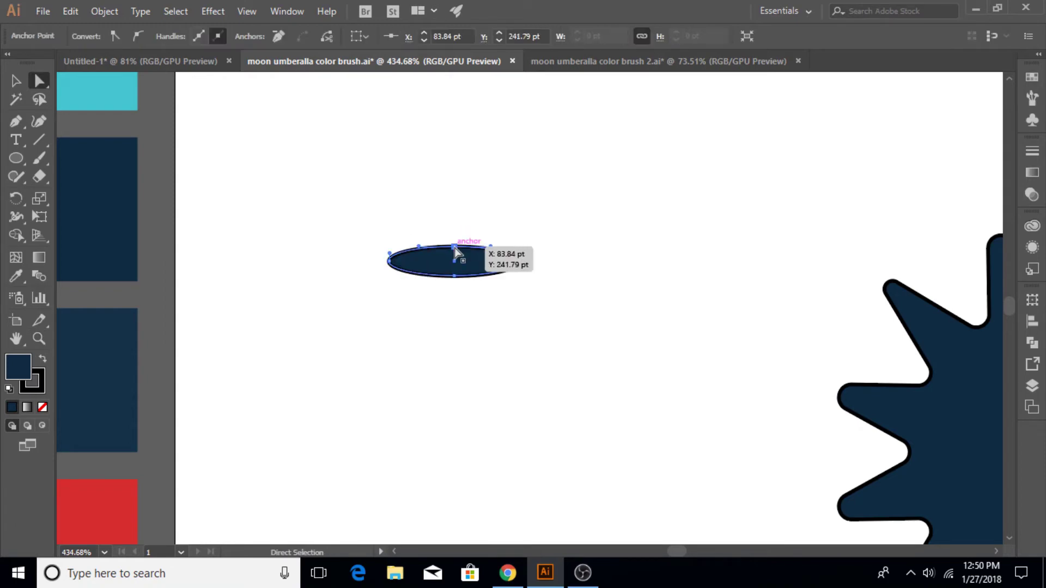
left_click(389, 262)
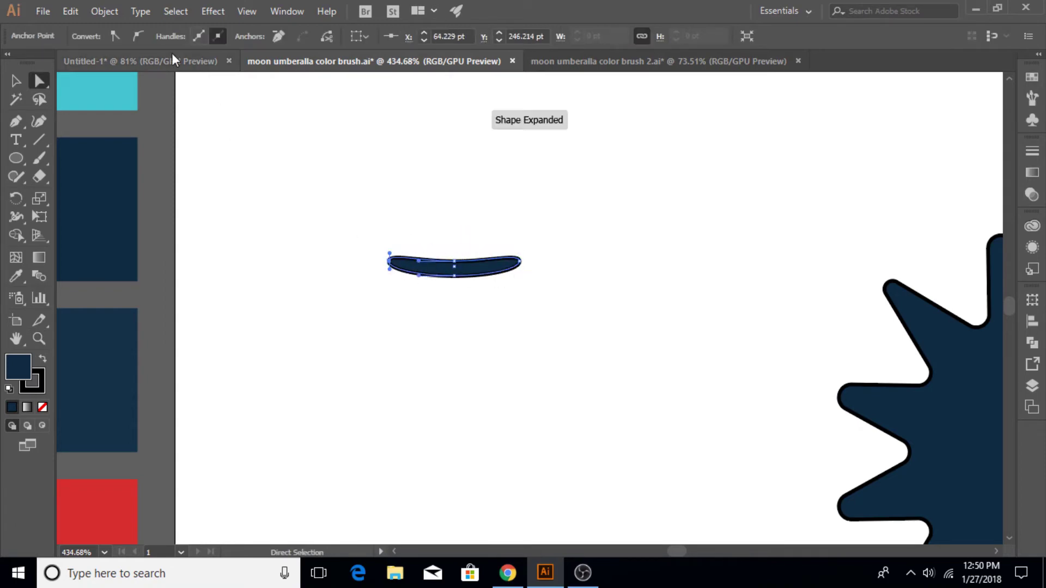
left_click(116, 36)
left_click(521, 262)
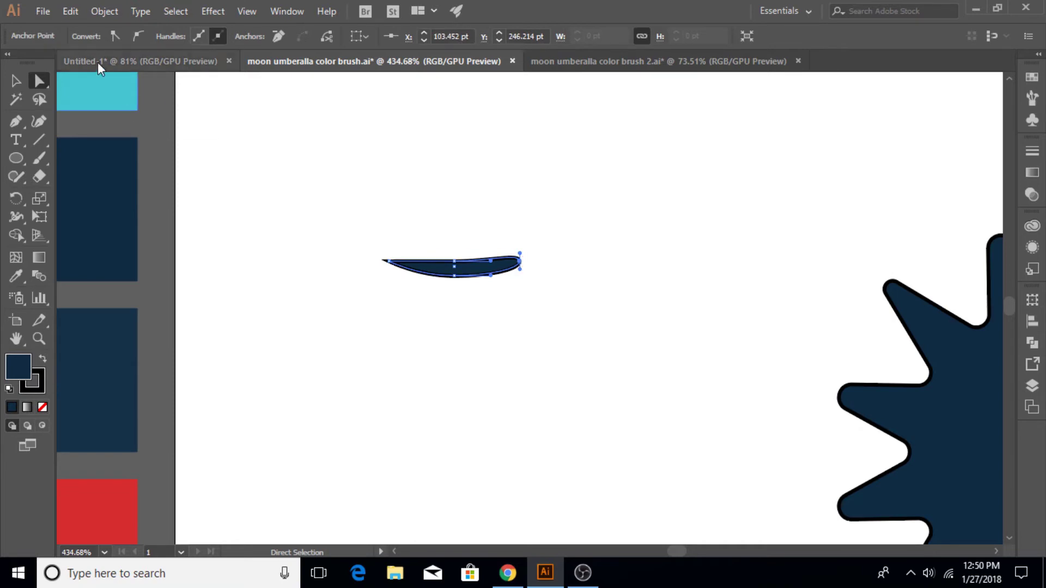
left_click(115, 36)
left_click(461, 392)
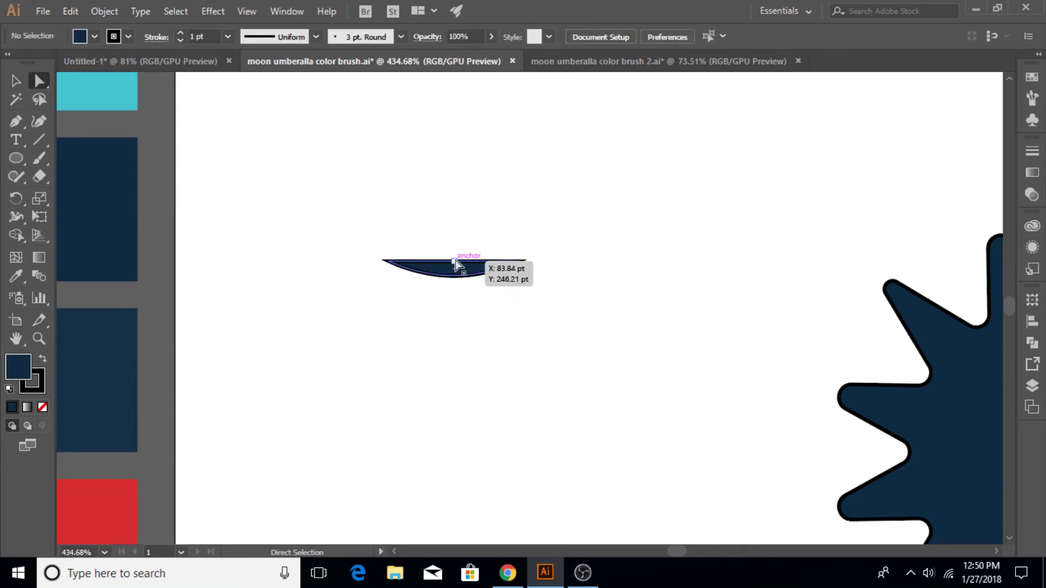
Raise the right tip so the sliver curves upward into a smile.
left_click(391, 264)
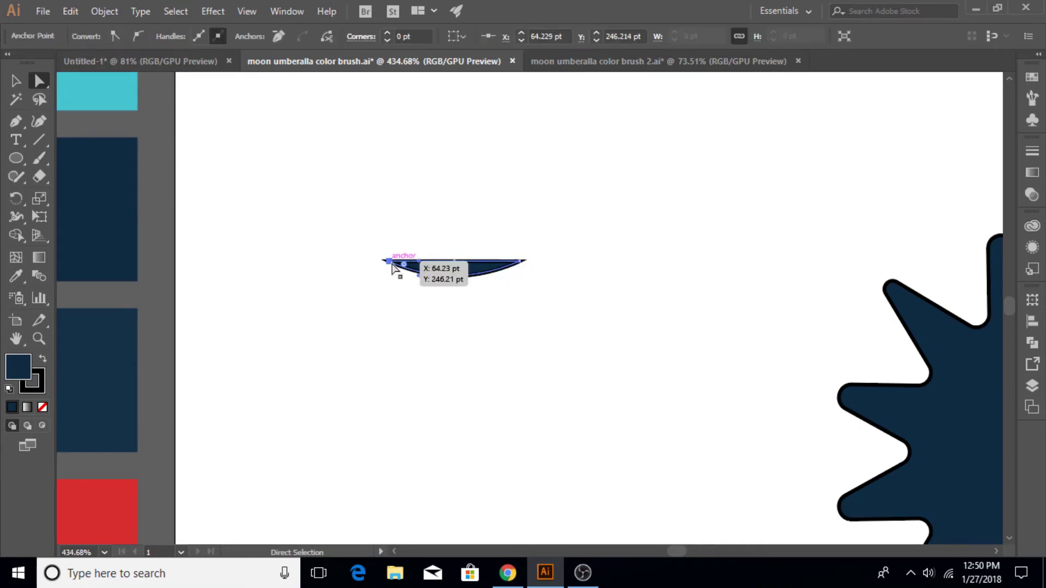
left_click(520, 262)
left_click_drag(520, 262, 526, 253)
left_click(472, 296)
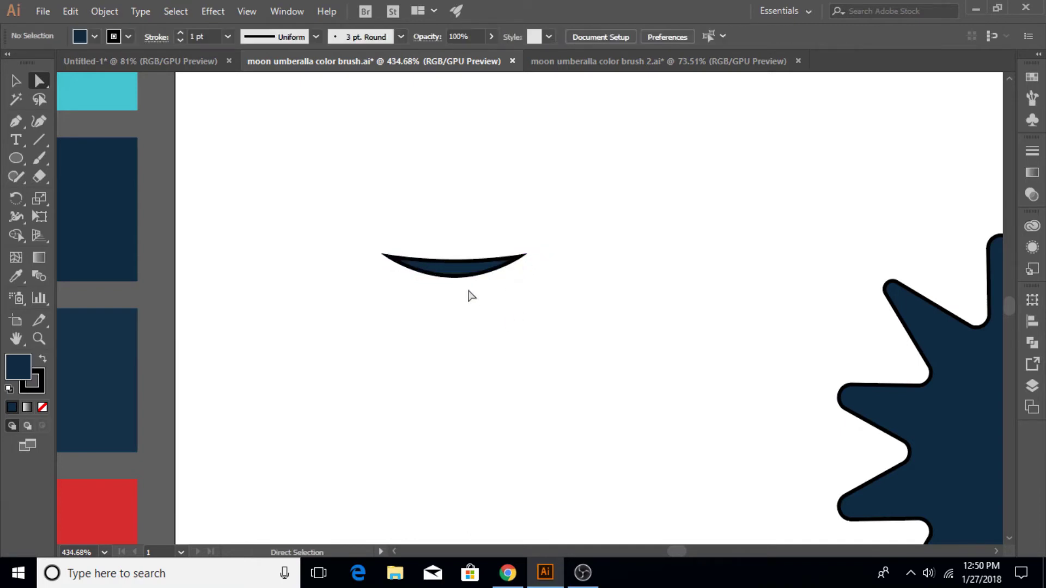
Fill the smile with light grey-blue E4EAEF.
left_click(466, 268)
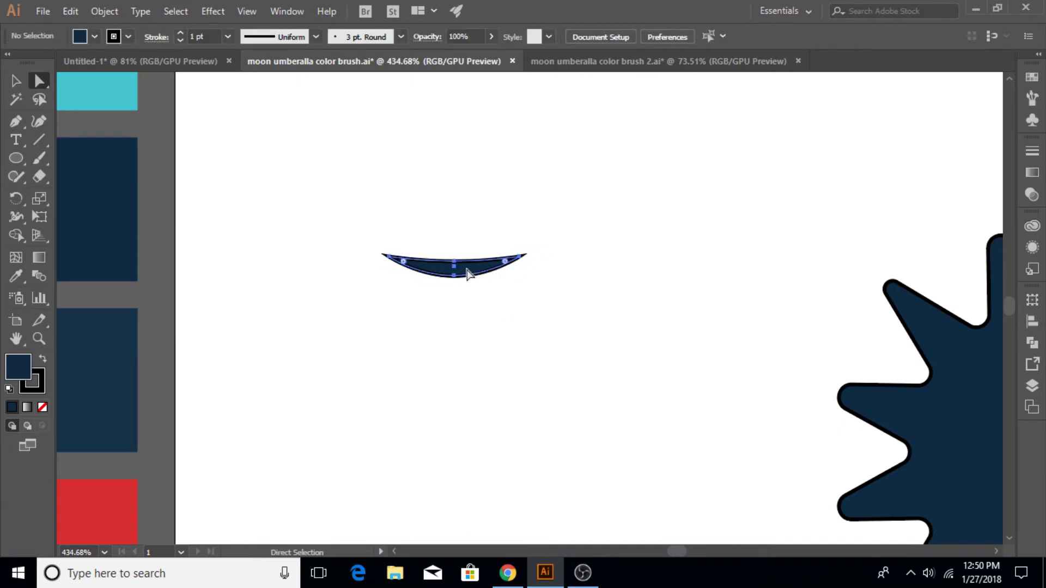
double_click(17, 373)
left_click(627, 126)
left_click(980, 123)
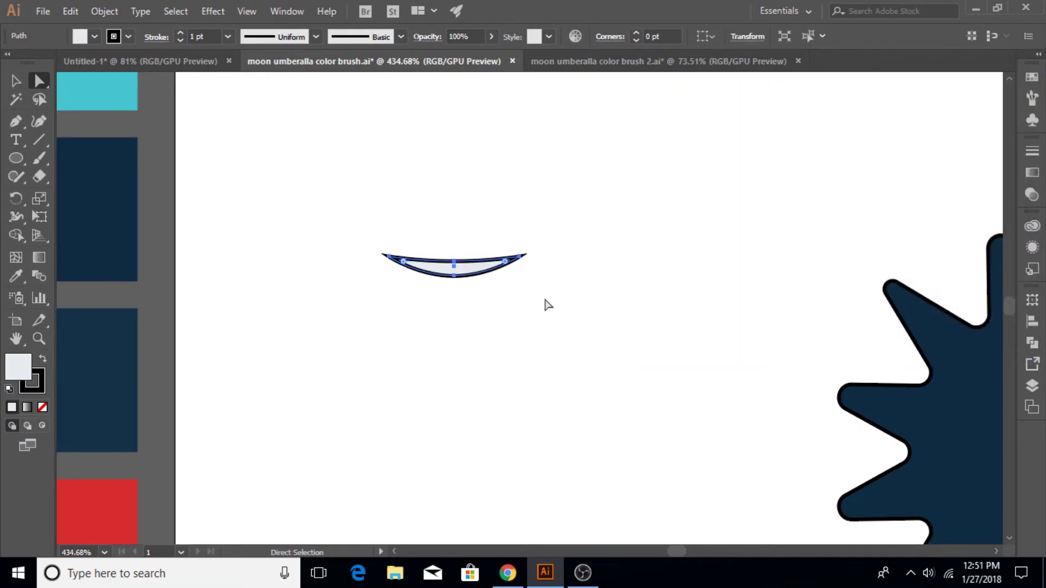
left_click(525, 316)
Draw two small eye circles and group them with the smile into a face.
left_click(16, 158)
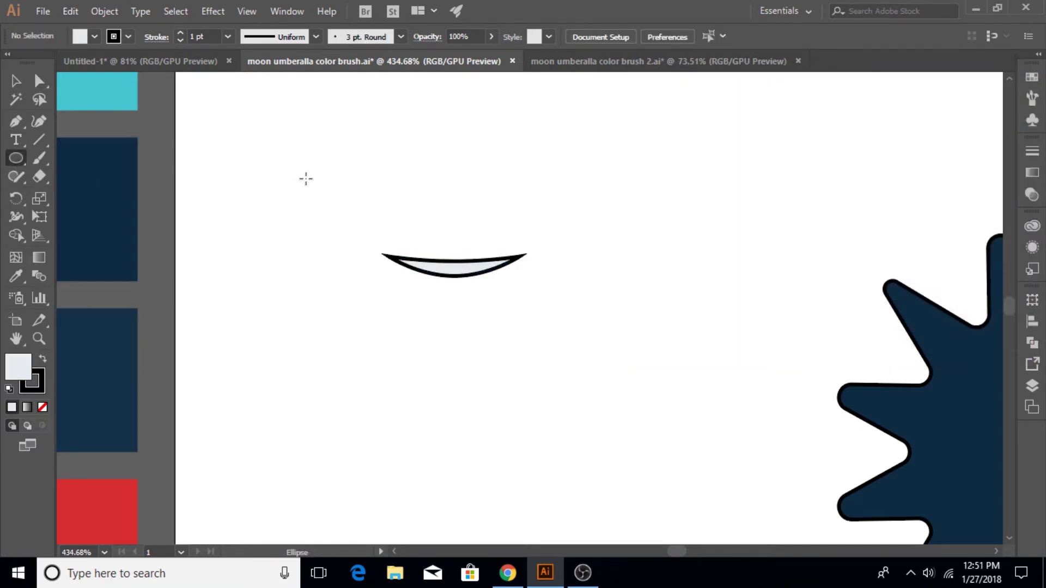
left_click_drag(343, 143, 375, 173)
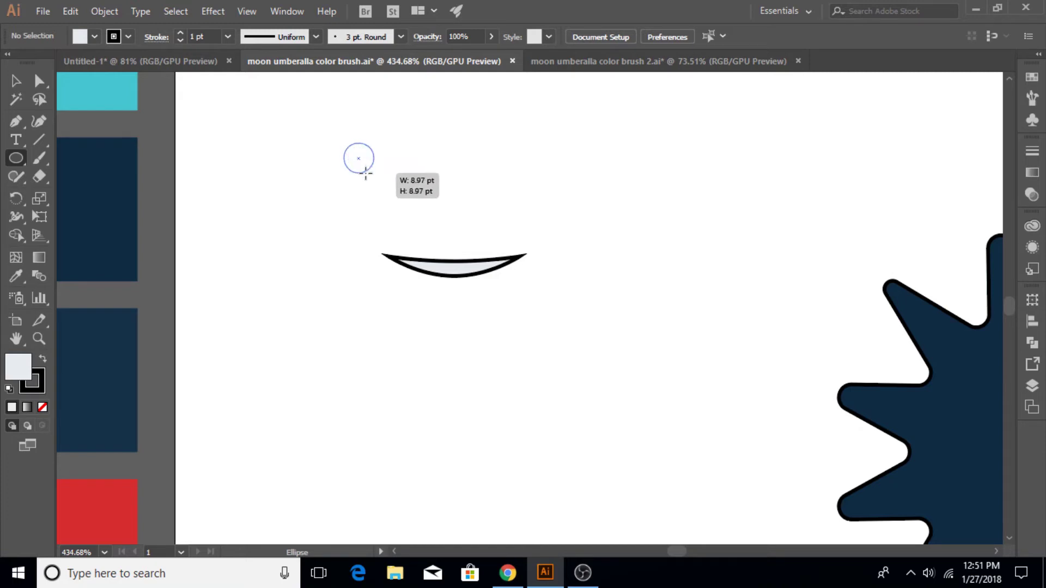
left_click_drag(542, 158, 545, 176)
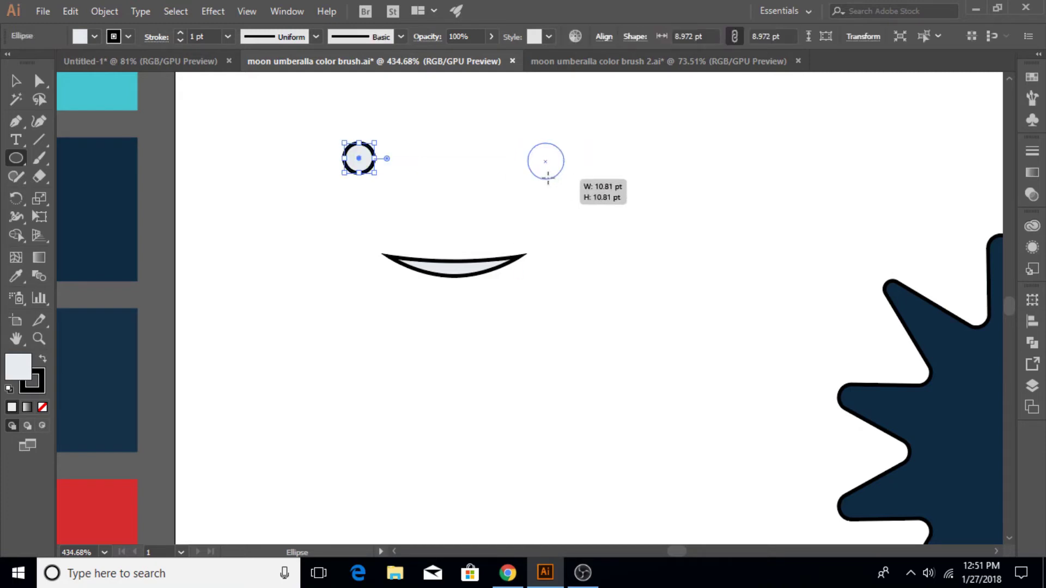
left_click(15, 81)
left_click_drag(302, 150, 561, 289)
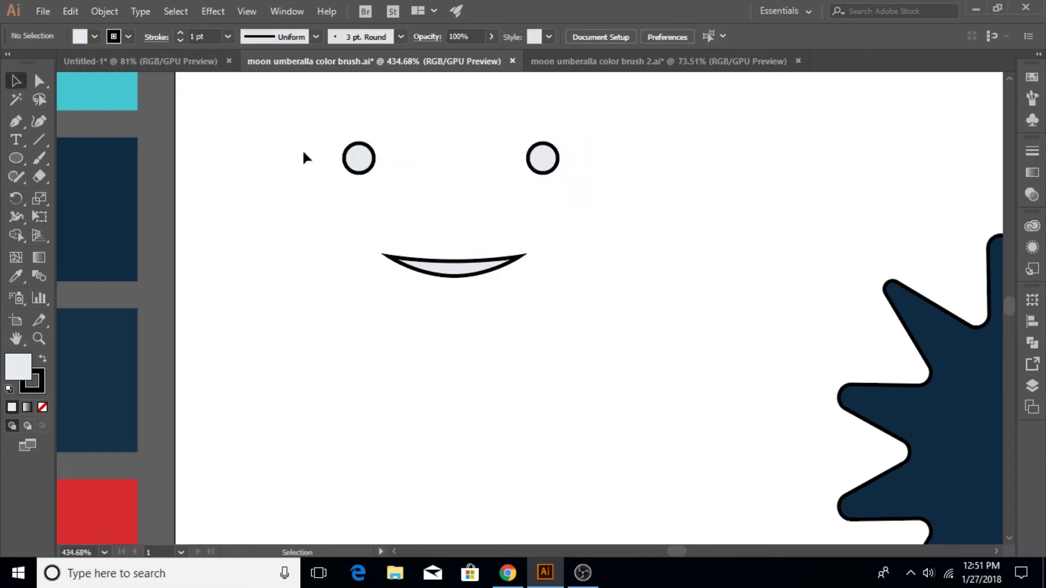
left_click(104, 11)
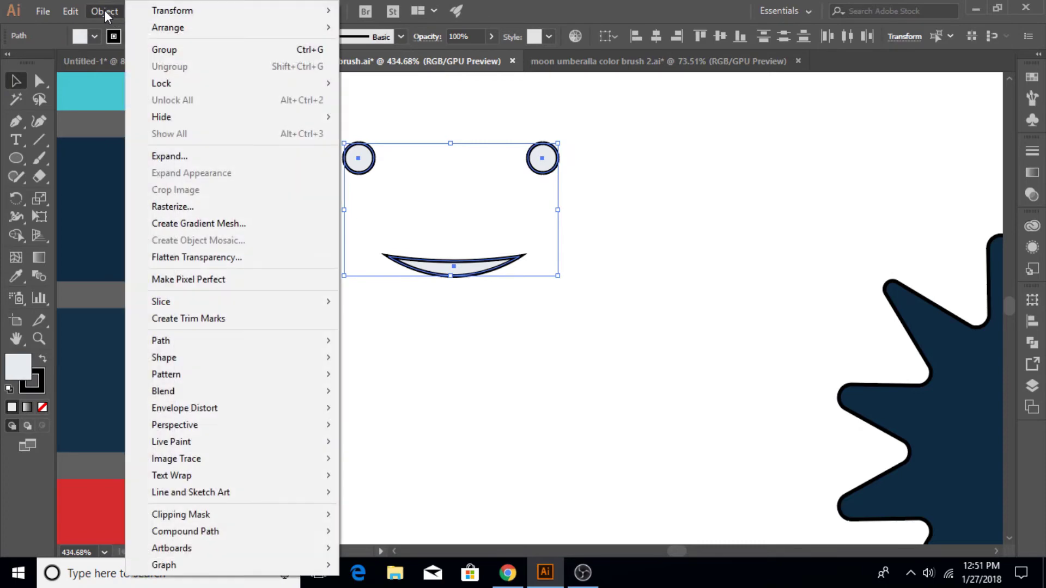
left_click(163, 46)
left_click(434, 315)
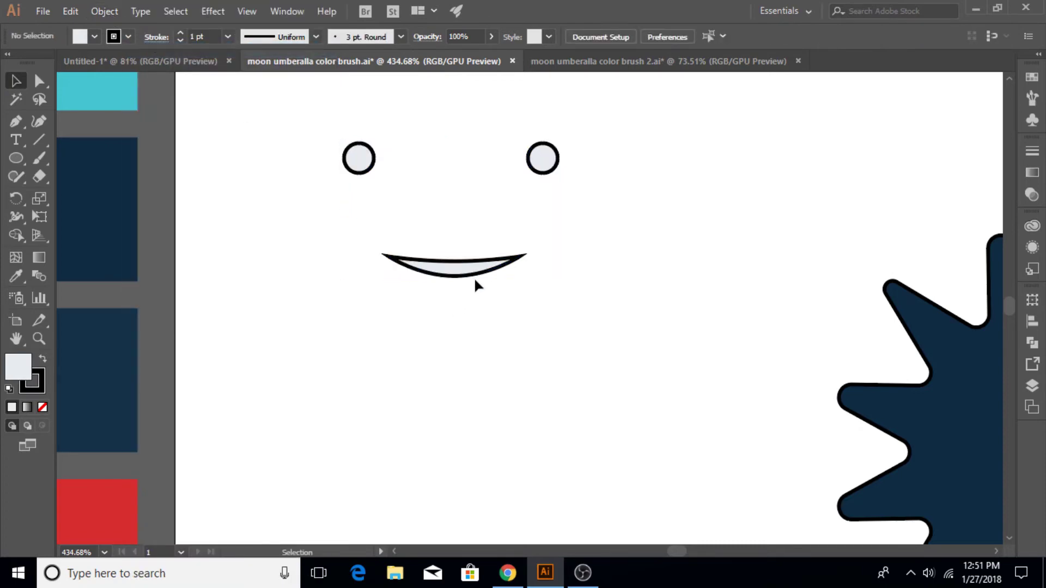
Place the face group on the star's centre and select both together.
left_click_drag(469, 276, 599, 356)
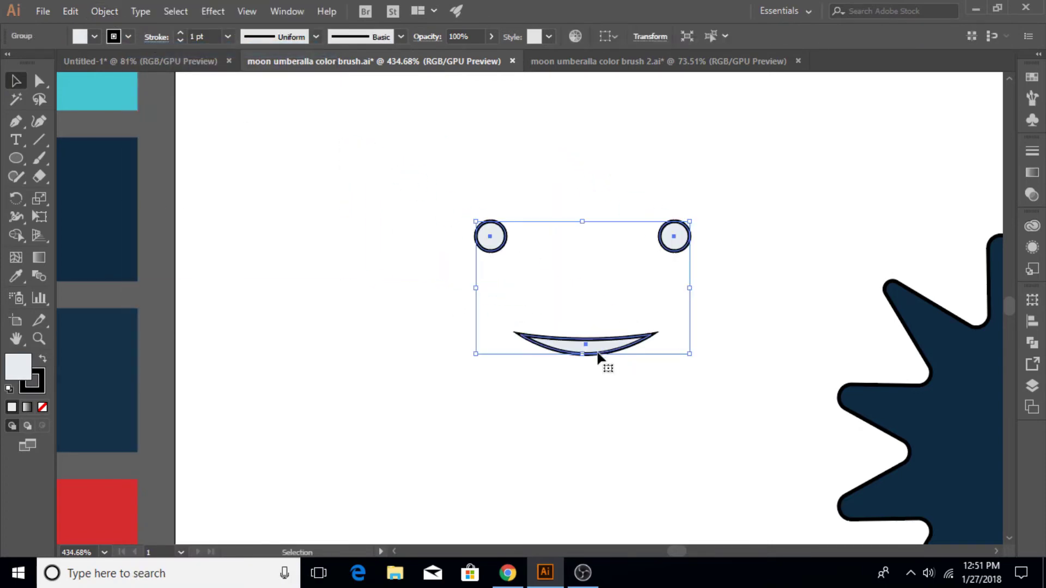
left_click(39, 338)
left_click(754, 342, "alt")
mouse_move(723, 339)
left_mouse_down()
mouse_move(465, 323)
mouse_move(623, 375)
left_mouse_up()
key("v")
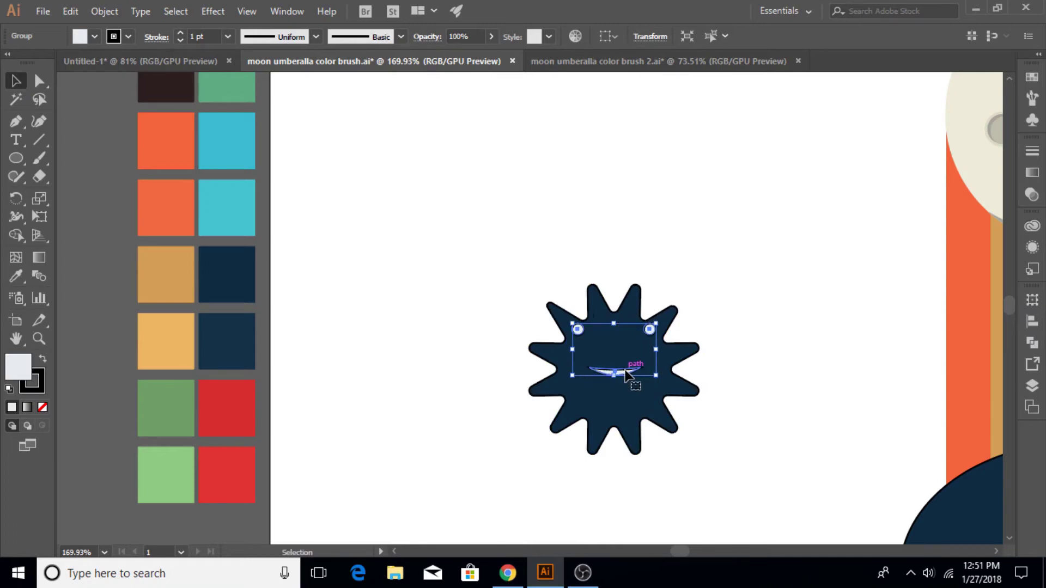
left_click(760, 349)
left_click_drag(541, 273, 694, 466)
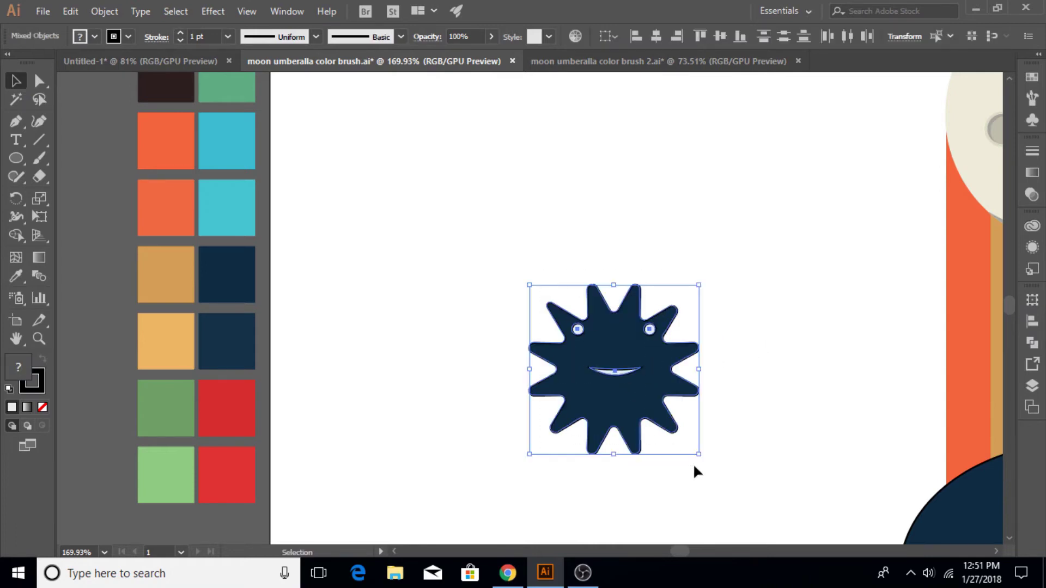
Fill the star with the orange swatch colour using the Eyedropper.
left_click(392, 401)
left_click(569, 402)
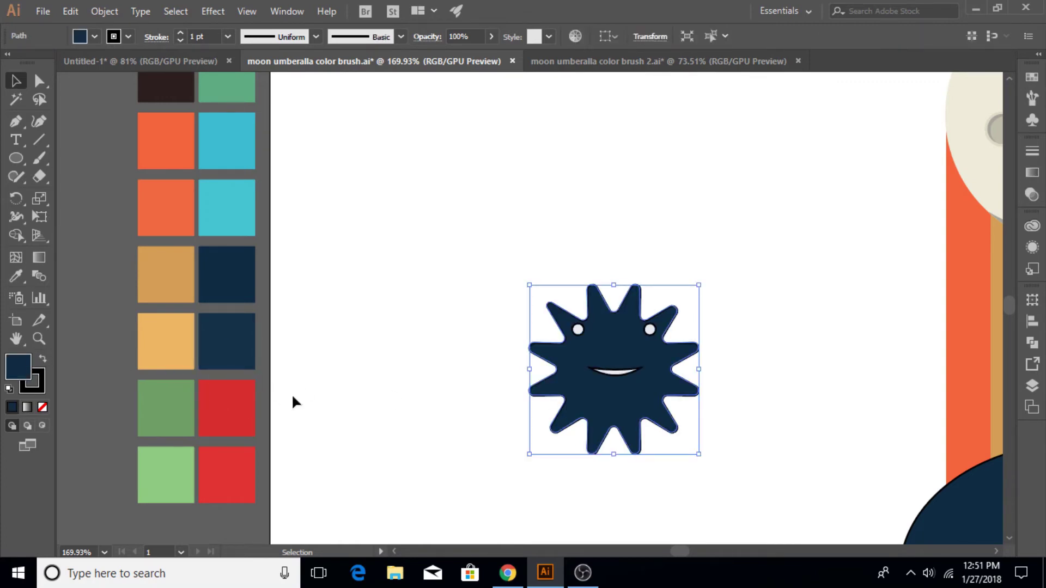
scroll(293, 402, "up", 2)
left_click(39, 339)
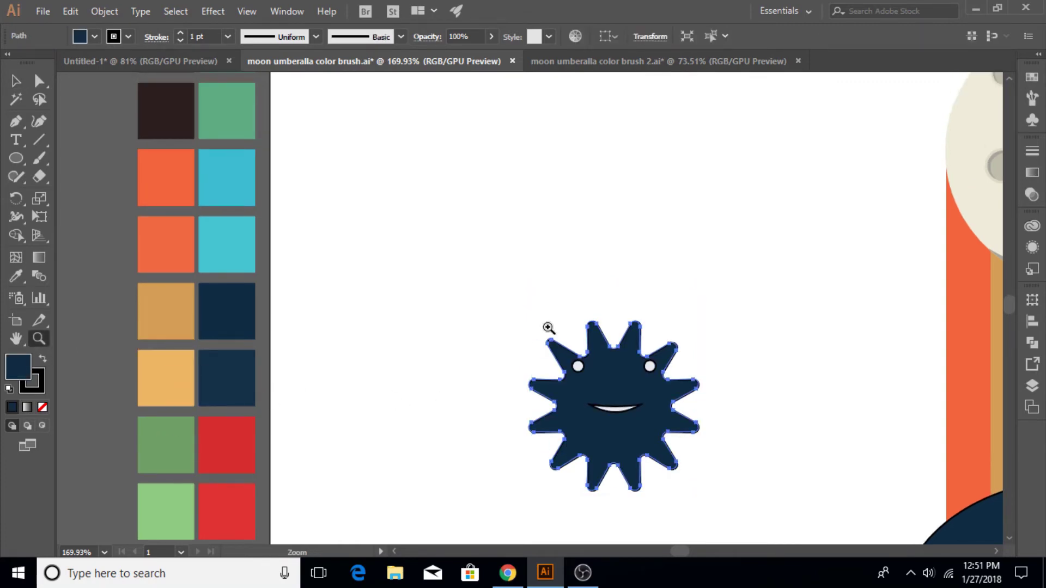
scroll(549, 328, "down", 3)
left_click_drag(467, 320, 445, 284)
left_click(17, 278)
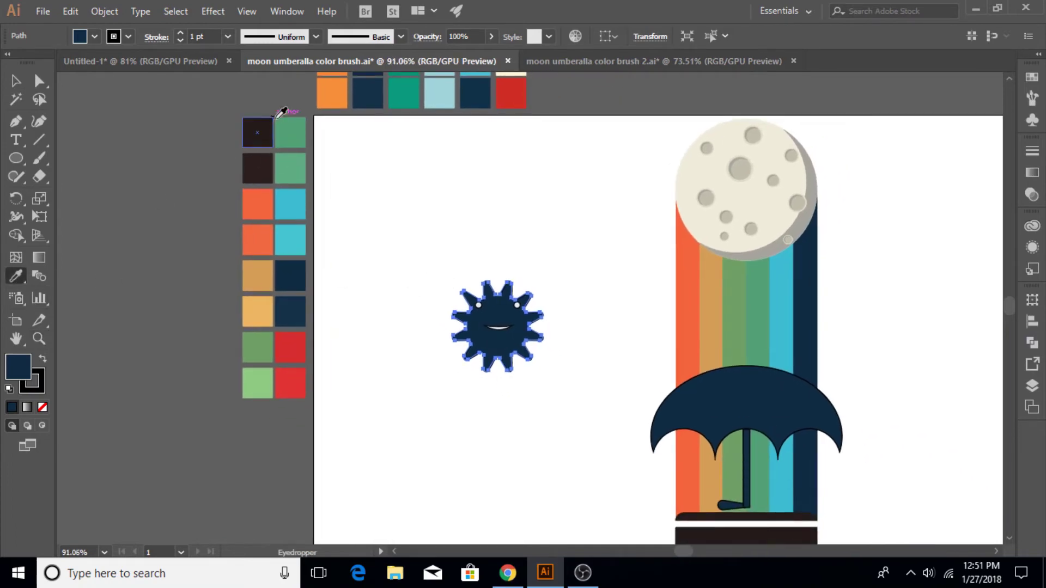
left_click(331, 92)
left_click(15, 81)
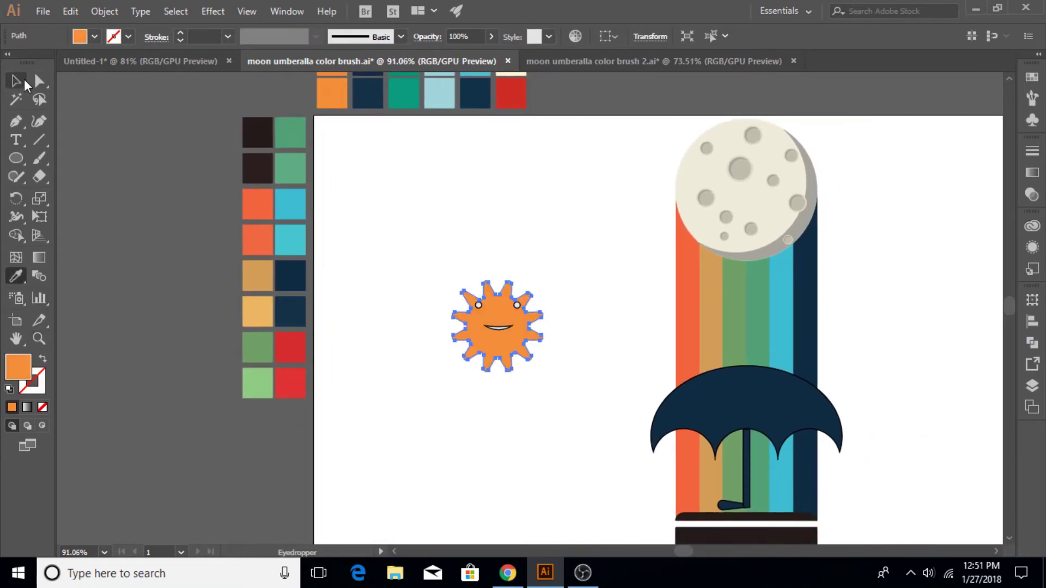
Position the face on the orange sun and select the sun with its face.
left_click(354, 282)
left_click_drag(492, 329, 490, 333)
left_click(572, 286)
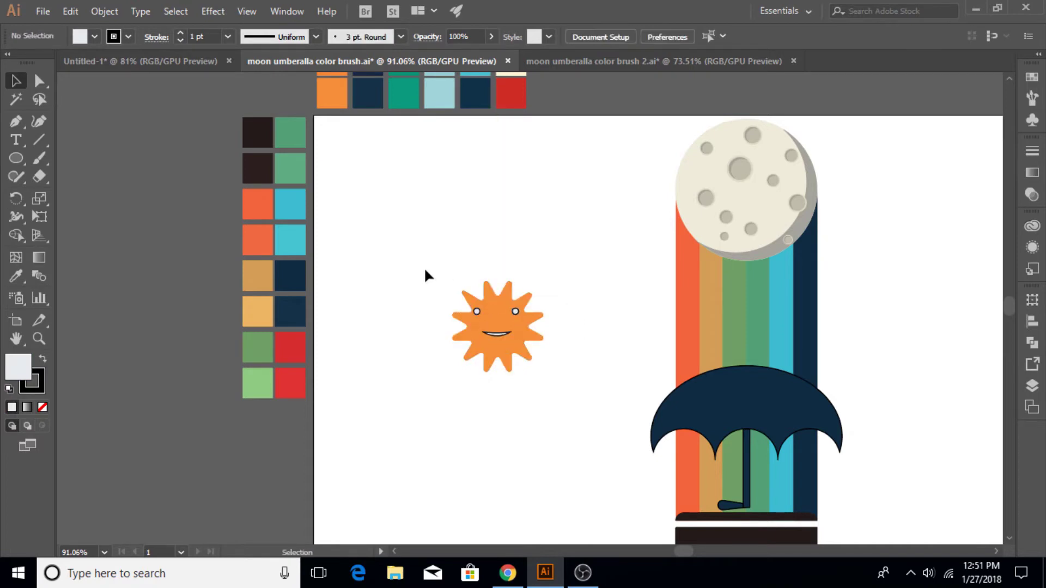
mouse_move(427, 273)
left_mouse_down()
mouse_move(561, 390)
mouse_move(570, 345)
mouse_move(703, 382)
left_mouse_up()
Bring the umbrella to the front so it overlaps the sun's lower half.
key("ctrl+shift+a")
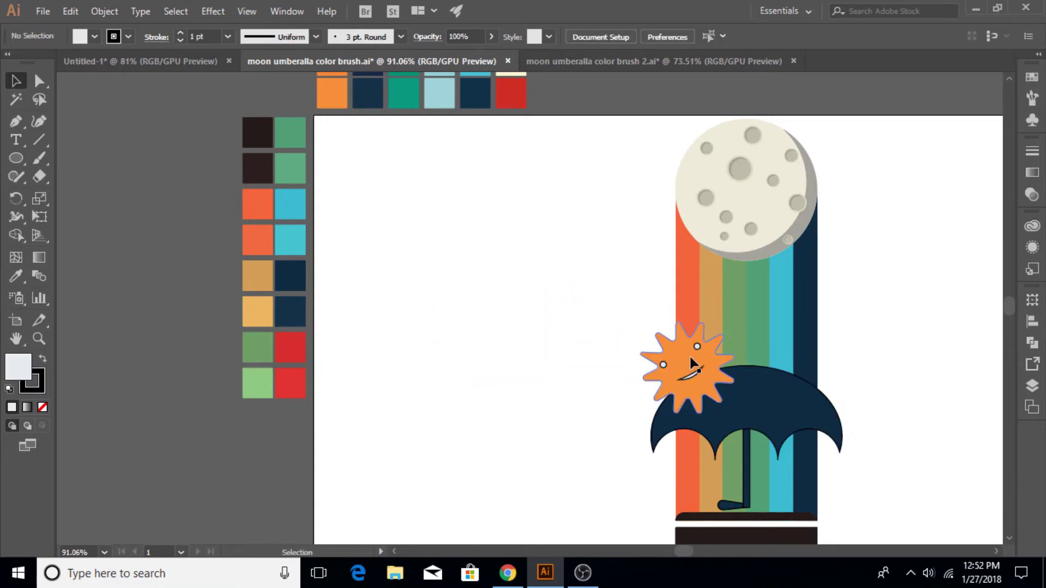
left_click(735, 408)
right_click(733, 401)
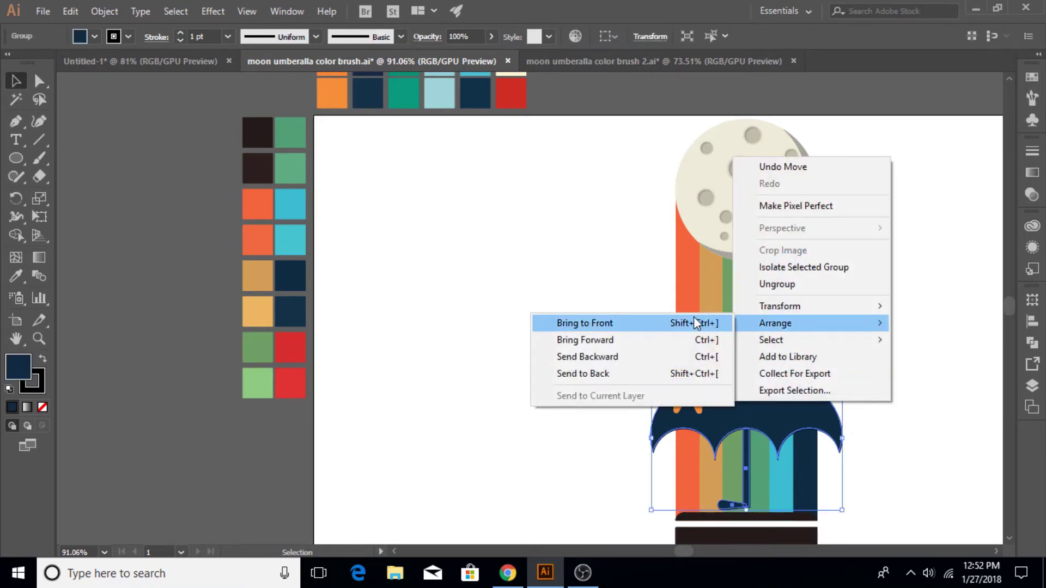
left_click(696, 322)
left_click(515, 316)
Give the sun a thin black outline.
left_click(688, 362)
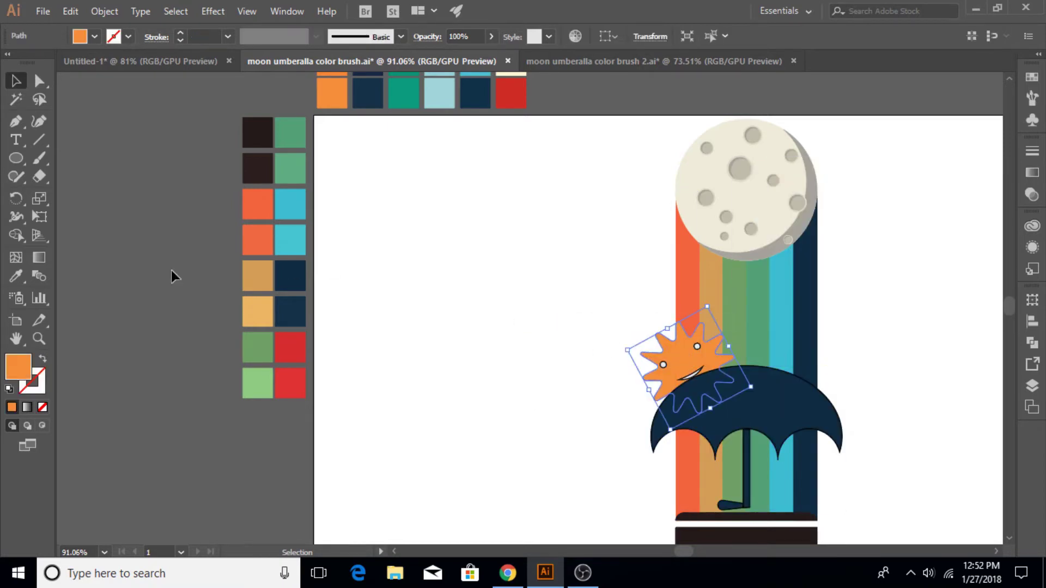
left_click(128, 36)
left_click(30, 58)
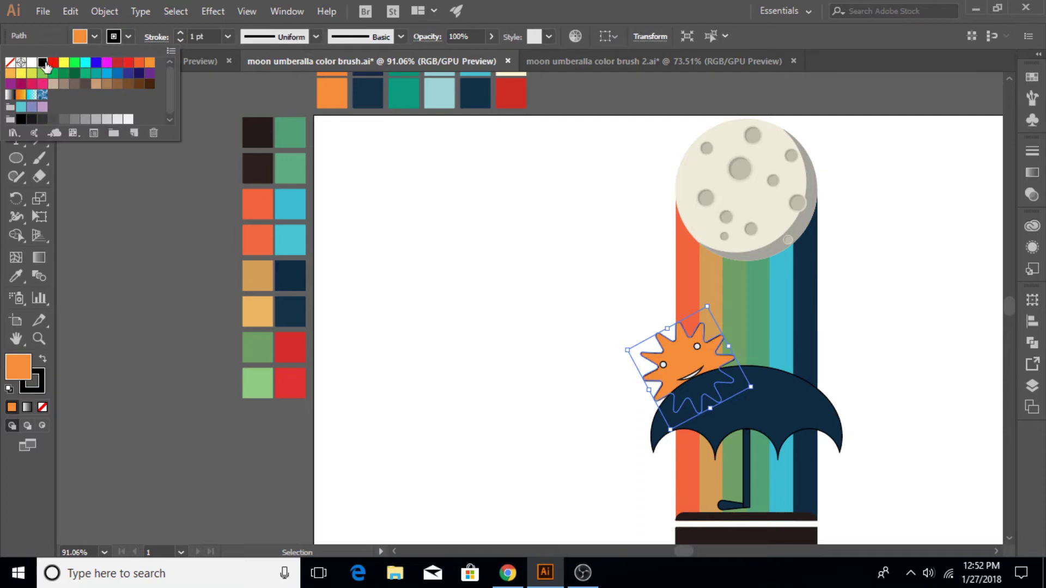
left_click(129, 37)
left_click(203, 266)
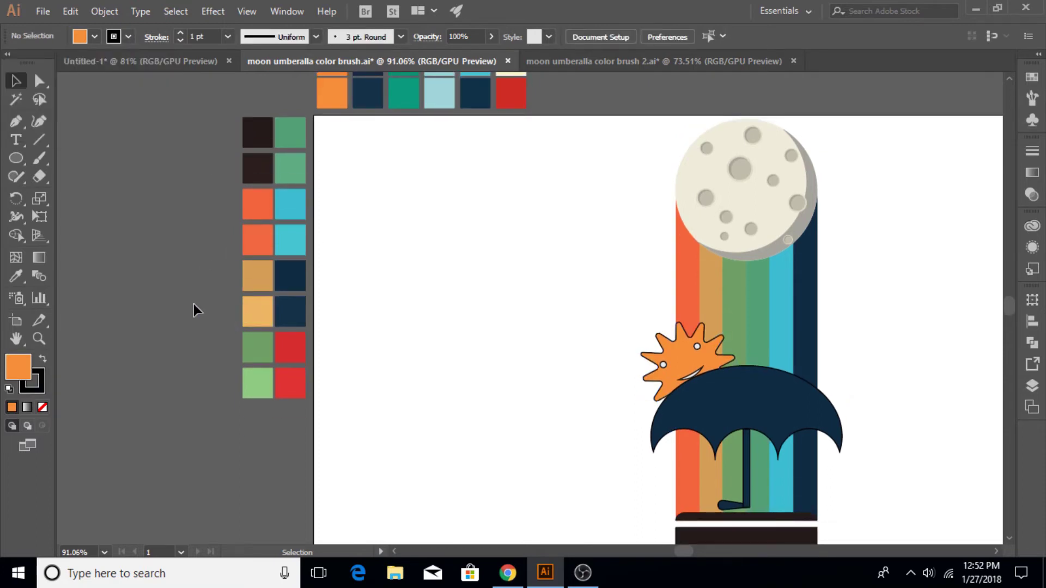
left_click(9, 159)
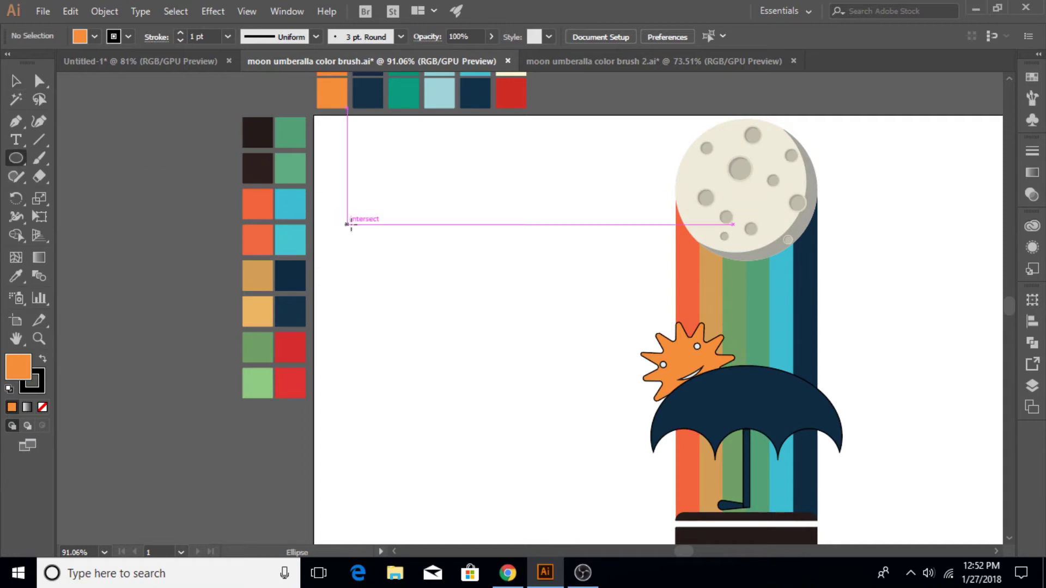
Draw an orange ellipse on the left and pull its anchors into a curled, pointed tail.
left_click_drag(434, 235, 506, 291)
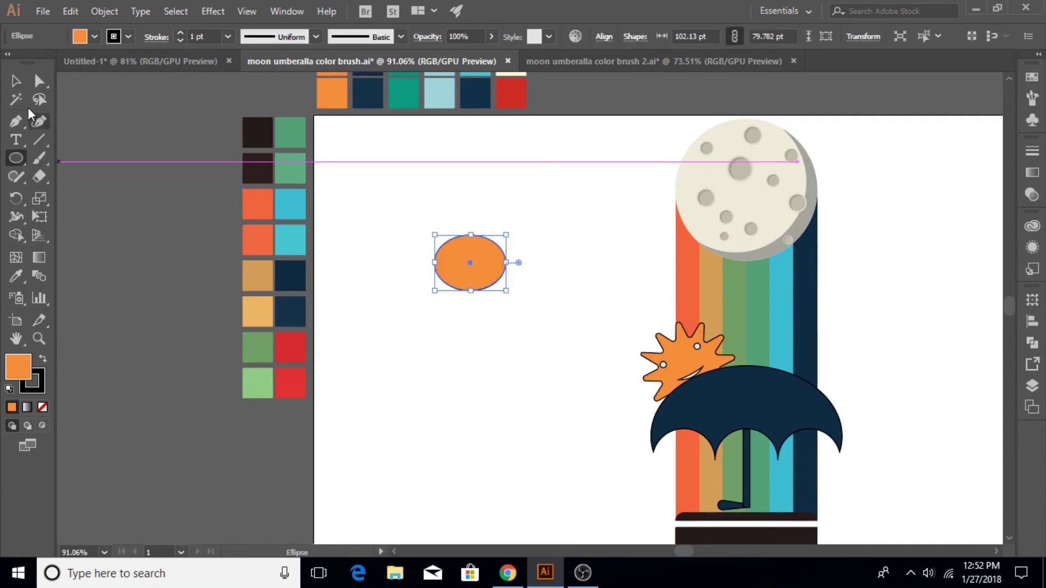
left_click(38, 82)
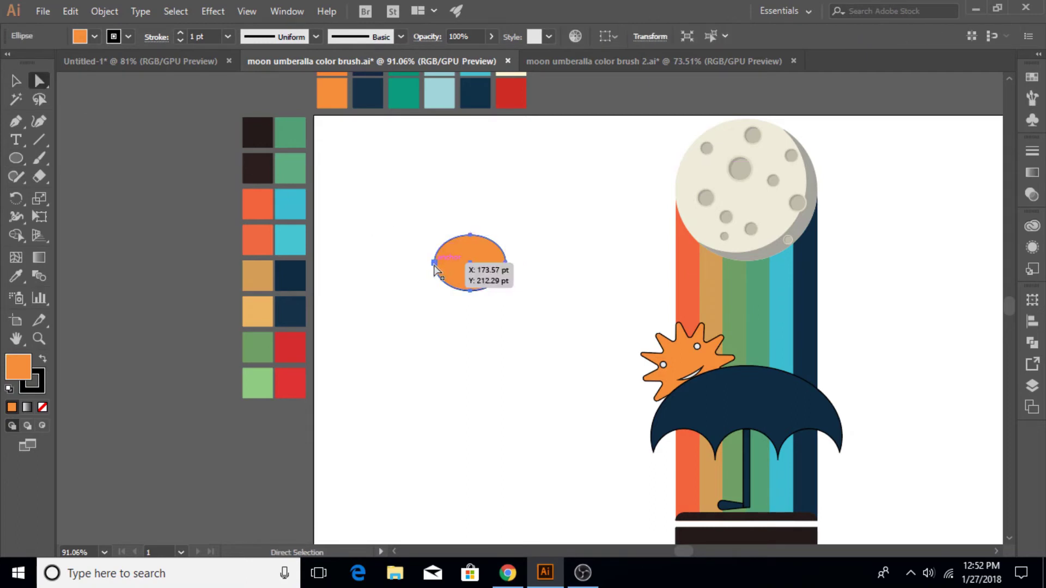
left_click(16, 121)
left_click(448, 238)
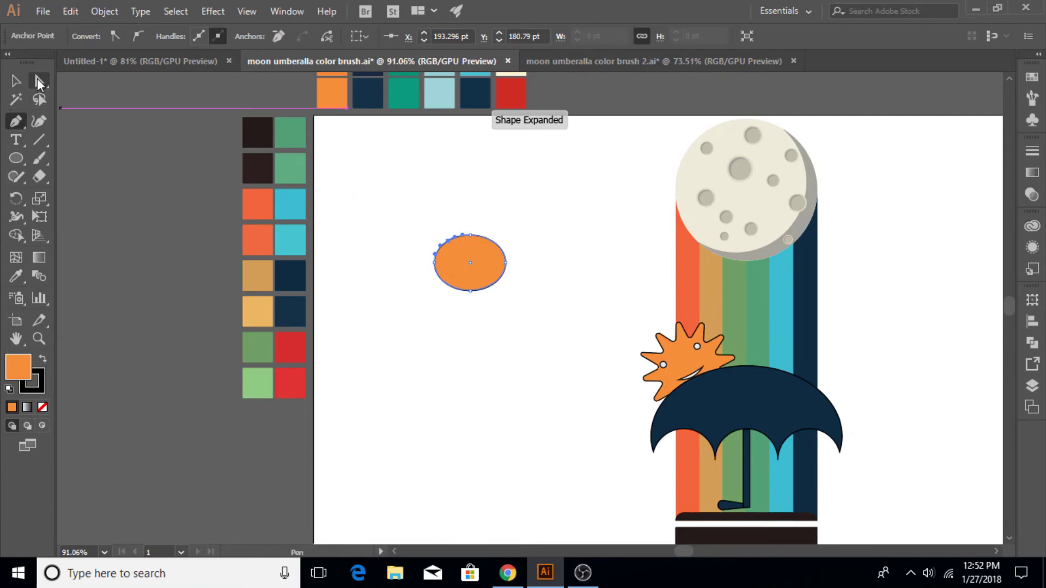
left_click(39, 82)
mouse_move(452, 247)
left_mouse_down()
mouse_move(460, 261)
mouse_move(482, 240)
left_mouse_up()
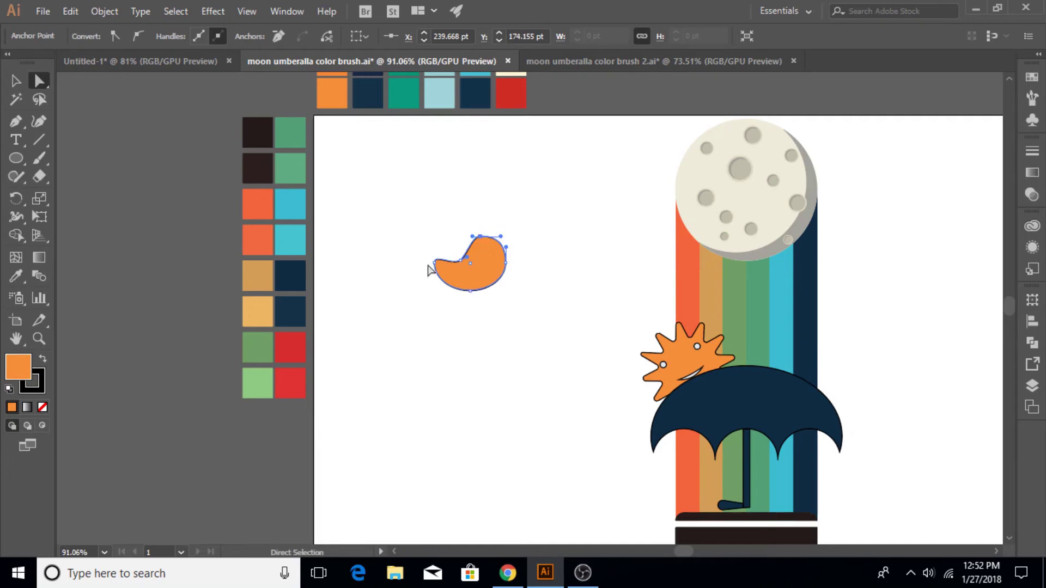
left_click_drag(428, 267, 430, 259)
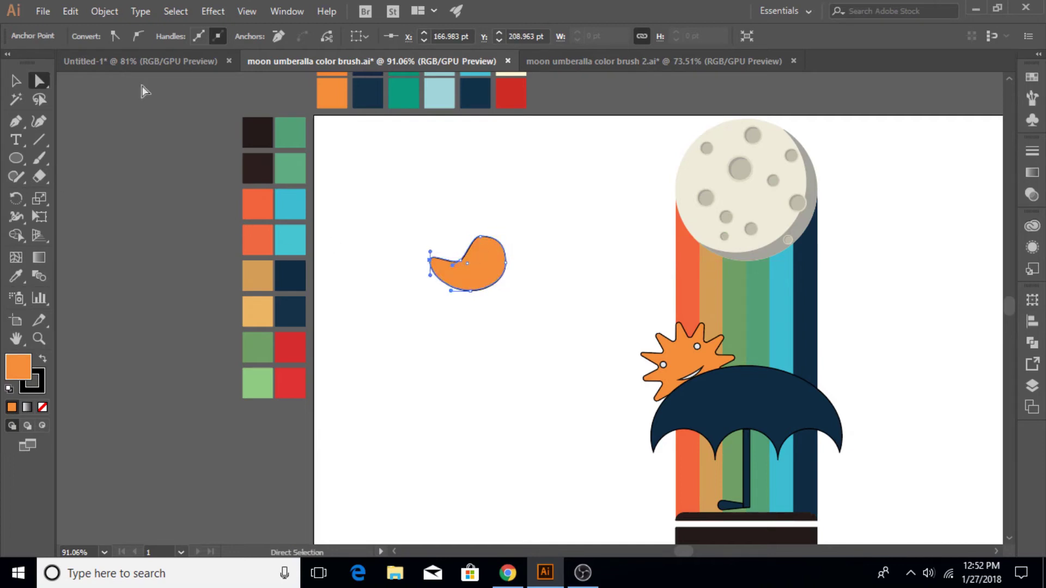
left_click(422, 326)
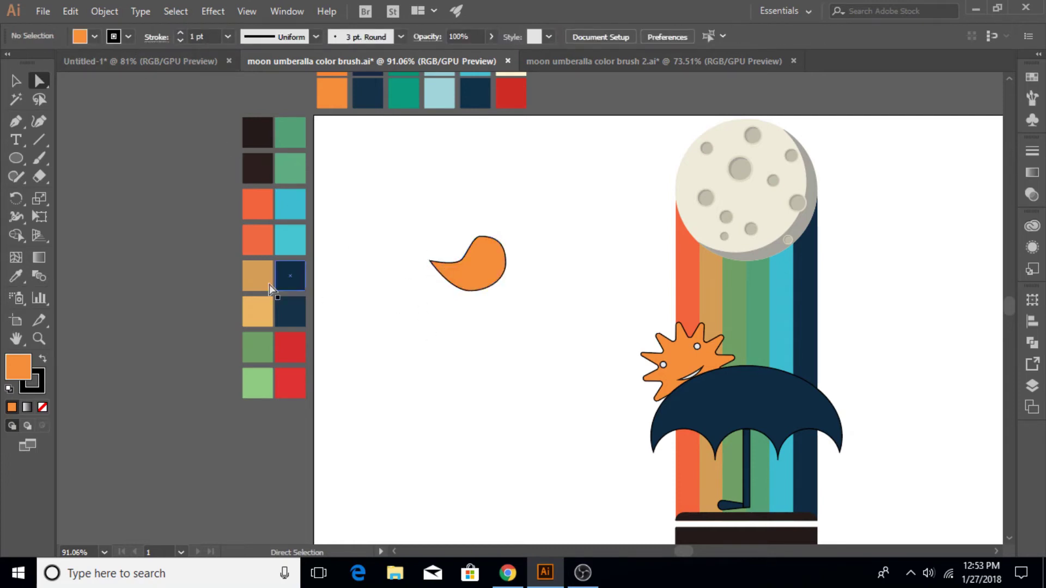
Draw a small near-white (E2DEDC) ellipse eye on the bird's head.
left_click(15, 158)
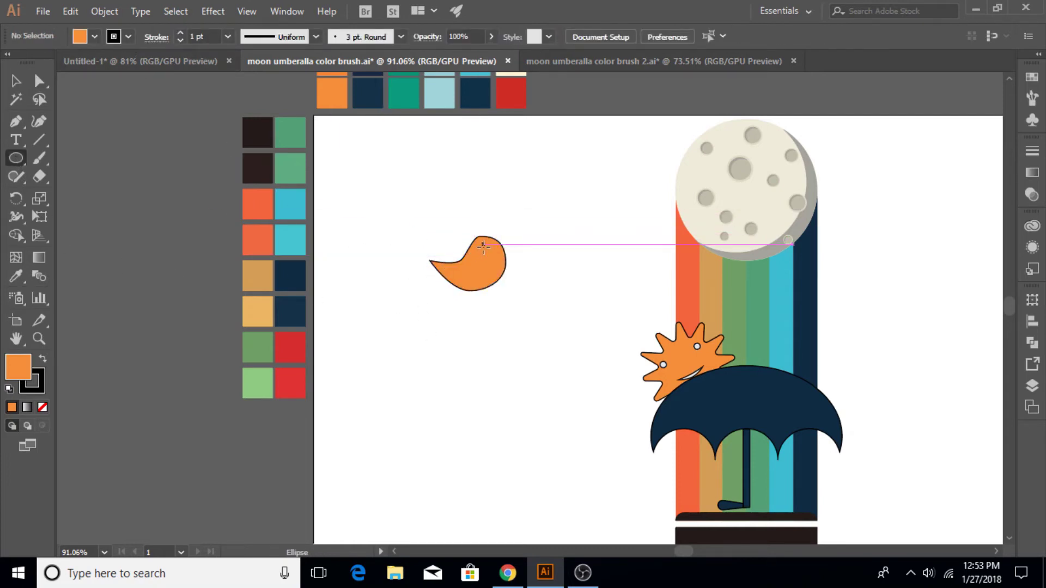
double_click(18, 367)
left_click(623, 139)
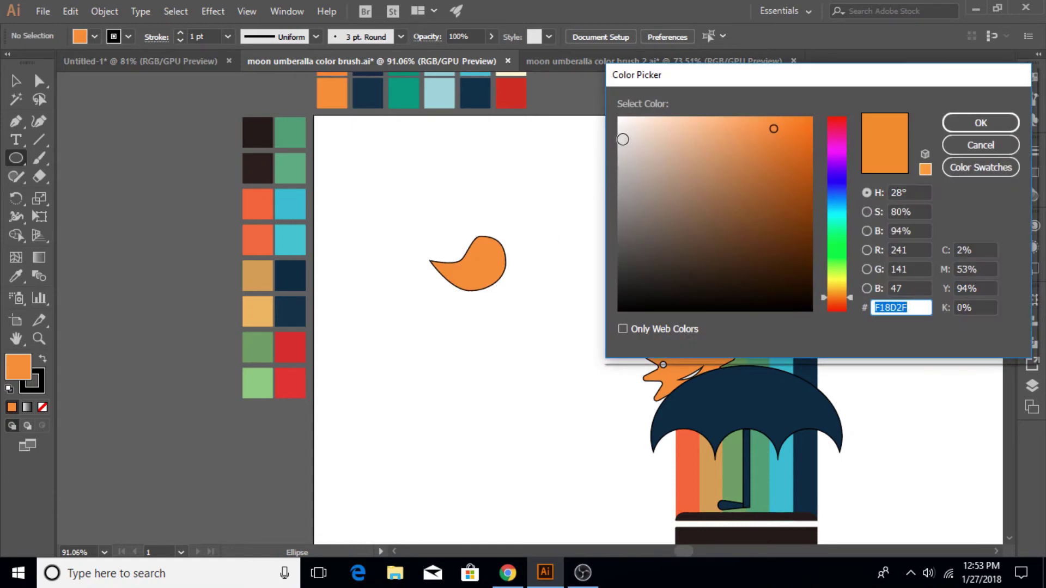
left_click(977, 124)
left_click_drag(481, 244, 487, 249)
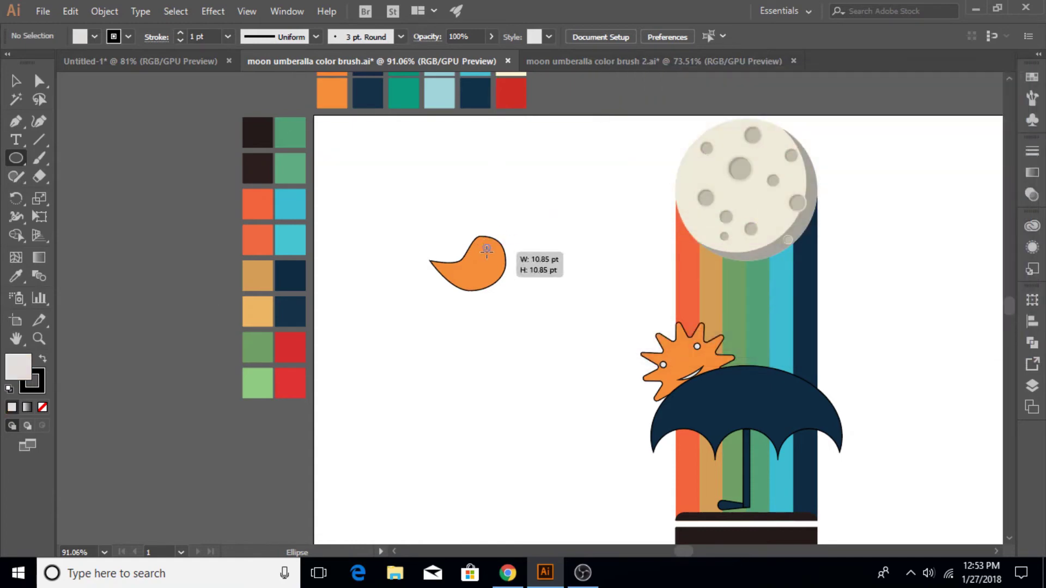
key("v")
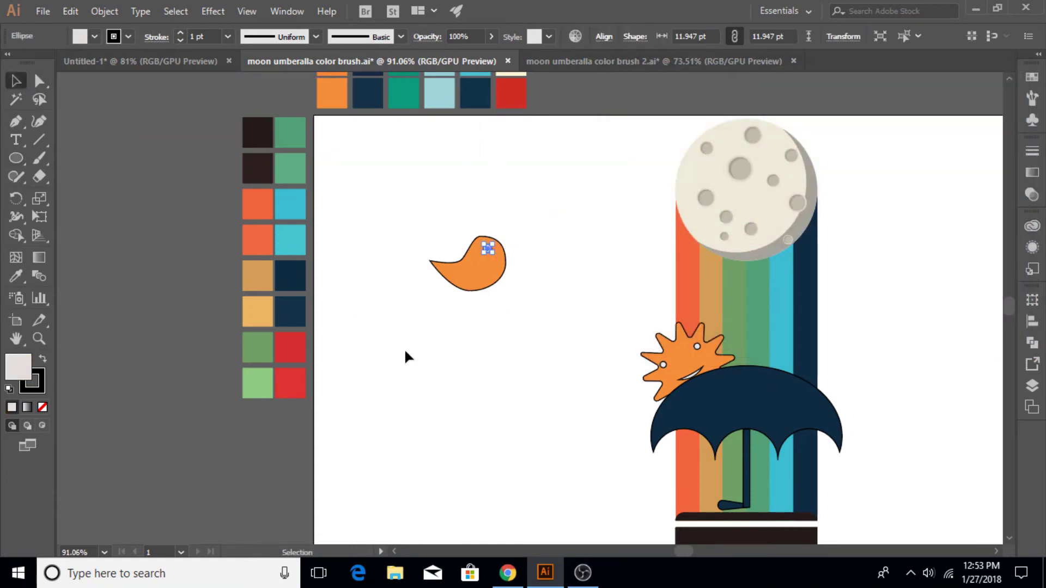
left_click(405, 352)
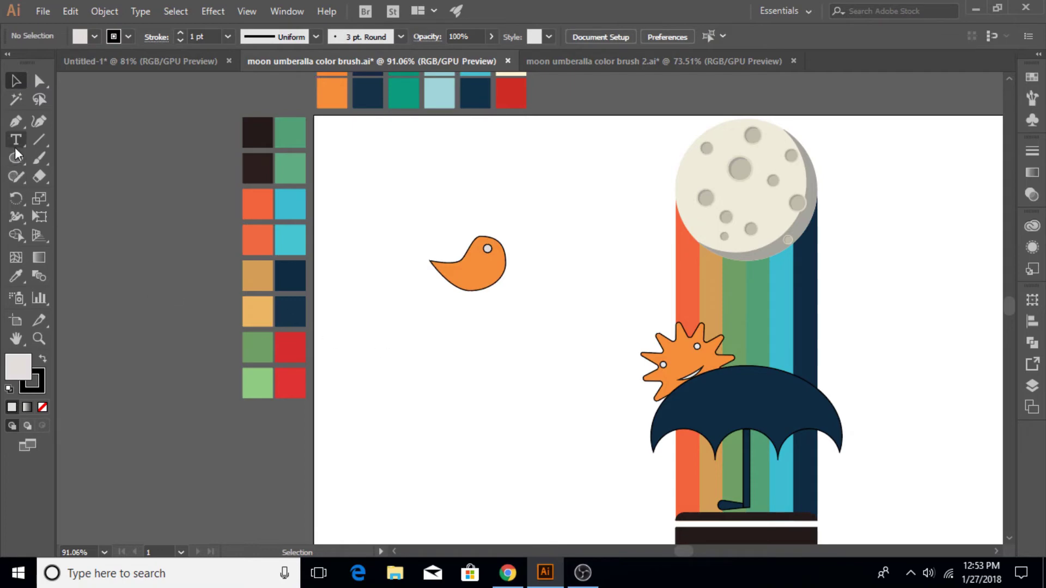
Draw a beak shape below the bird with the Pen tool, filled orange-red.
left_click(16, 121)
left_click(435, 326)
left_click(435, 355)
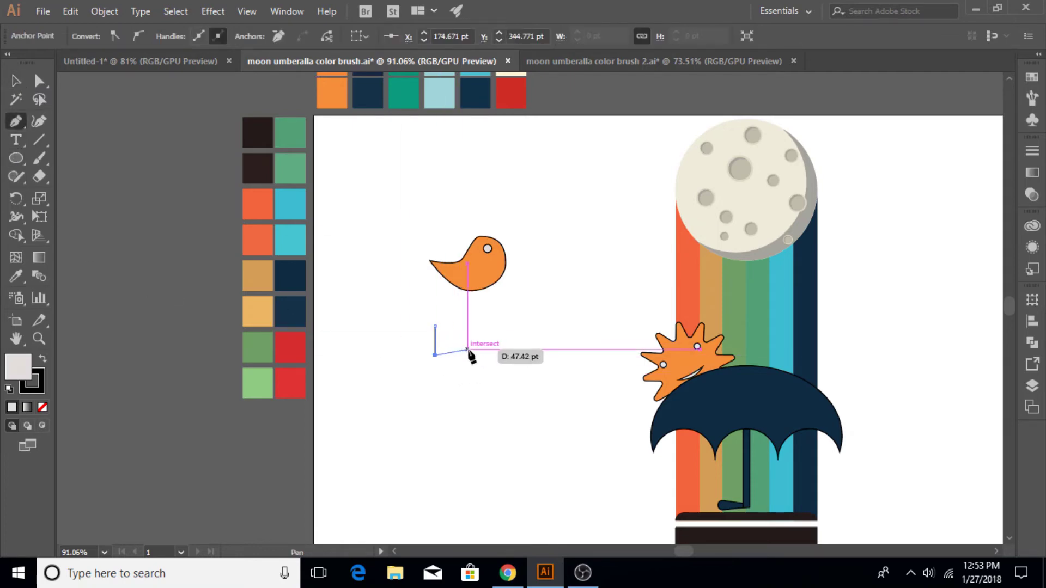
left_click(462, 349)
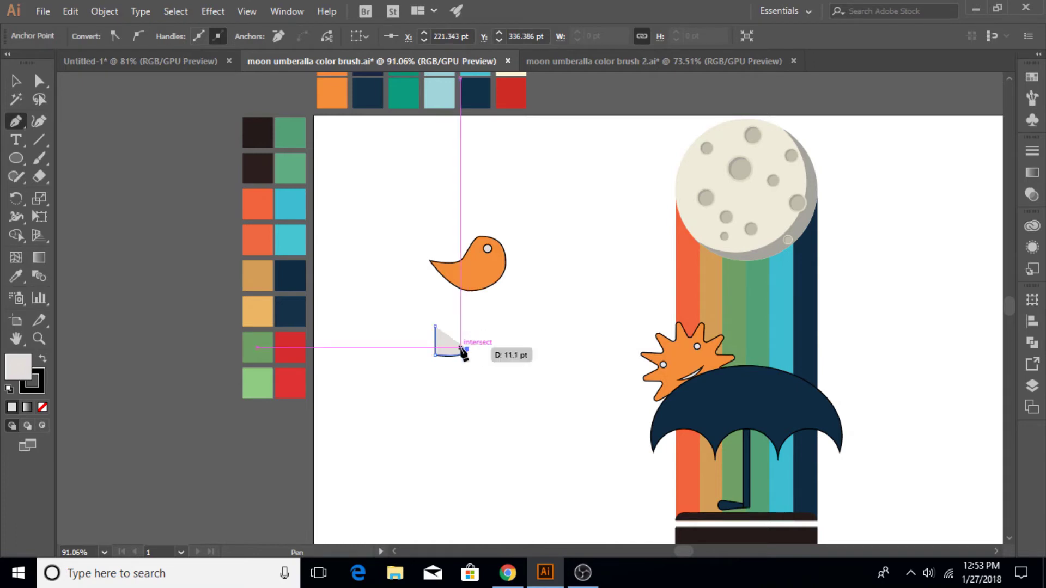
mouse_move(461, 349)
left_mouse_down()
mouse_move(449, 345)
mouse_move(466, 341)
left_mouse_up()
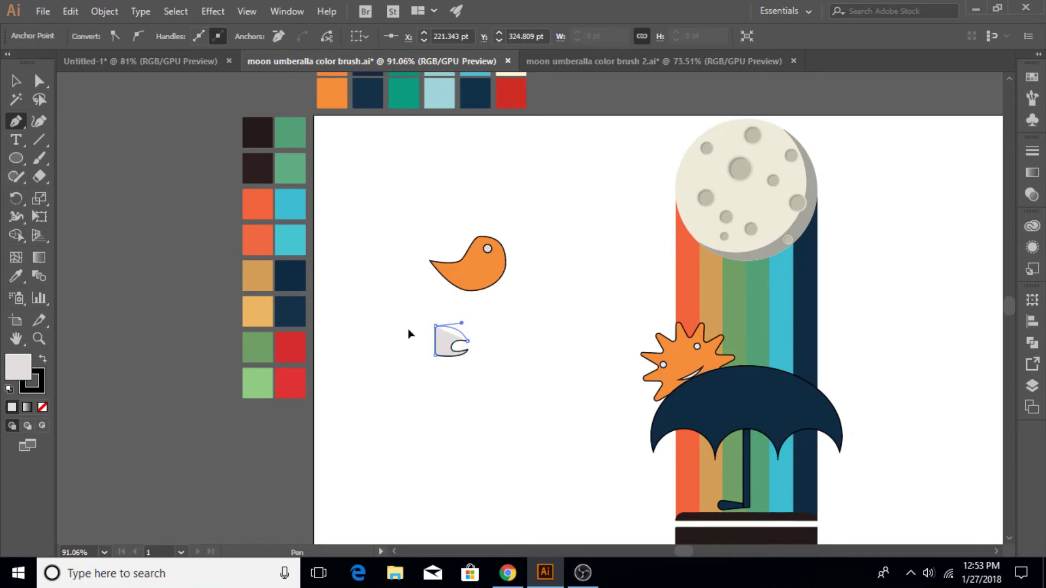
left_click(16, 81)
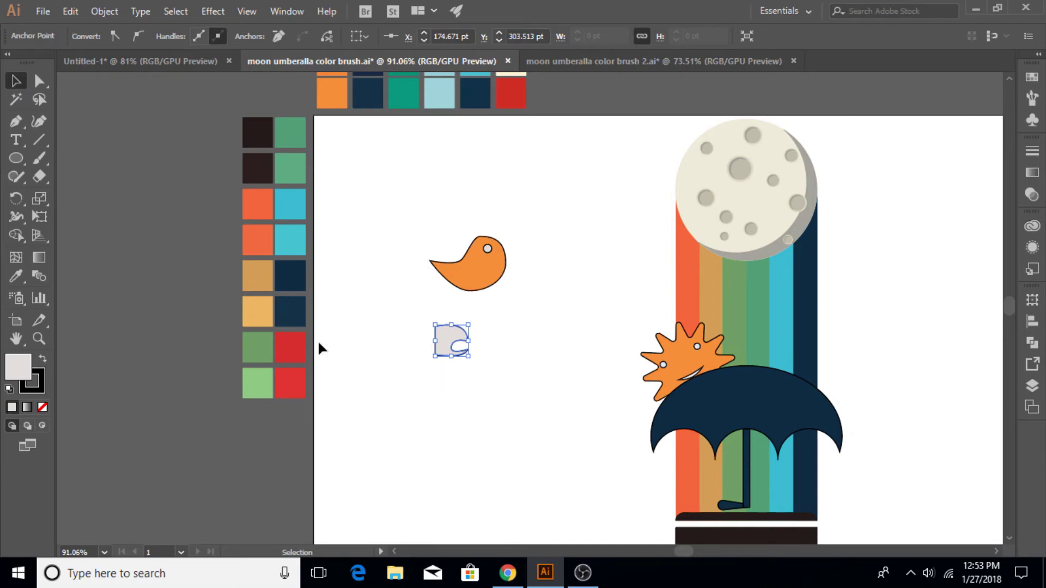
left_click(16, 276)
left_click(262, 210)
Move the beak to the front of the bird's head and scale it down to fit.
key("v")
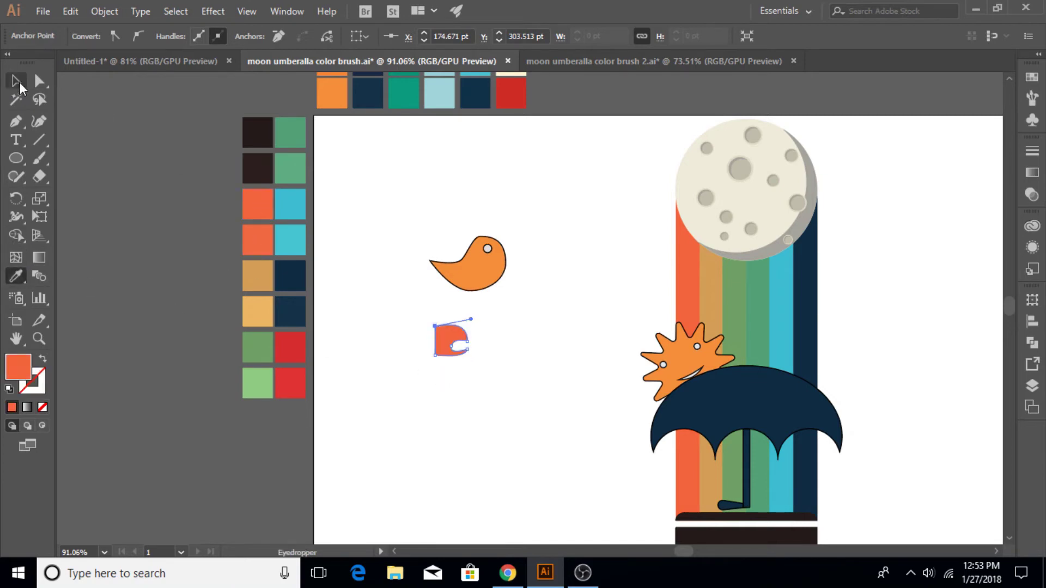
left_click_drag(441, 341, 509, 264)
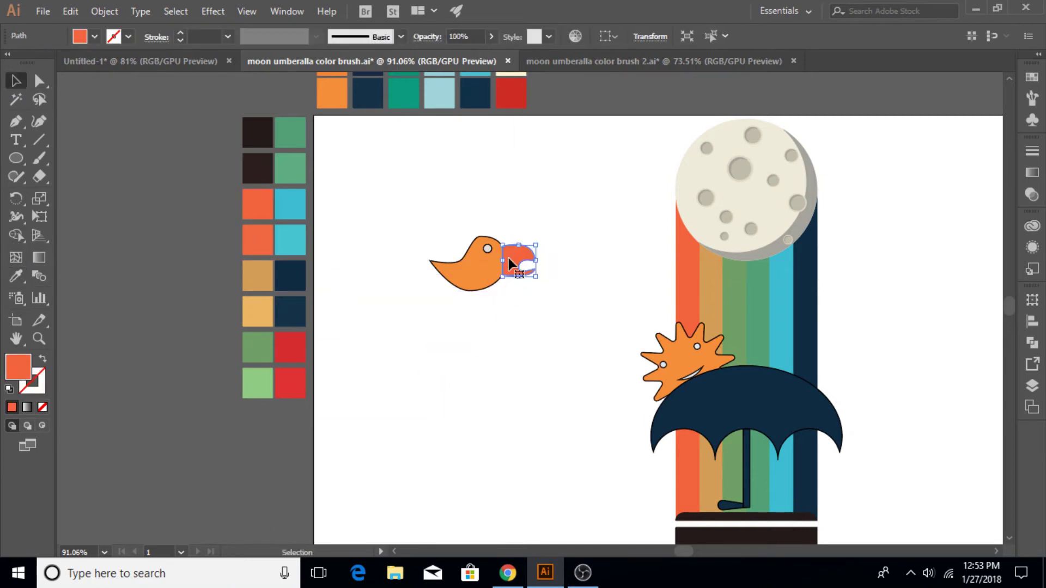
key("z")
left_click_drag(478, 256, 579, 268)
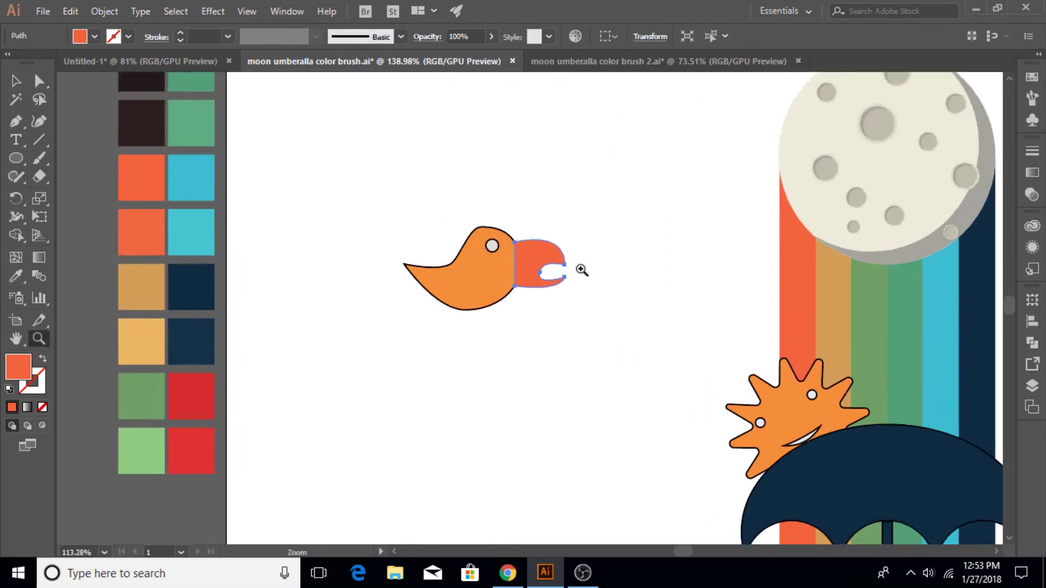
left_click(16, 81)
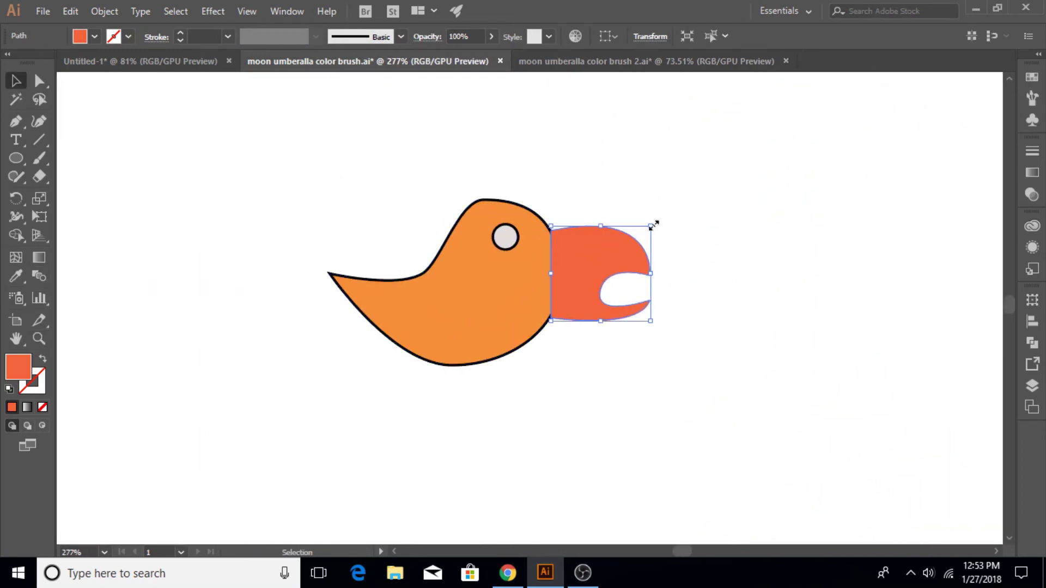
mouse_move(652, 226)
left_mouse_down()
mouse_move(613, 254)
mouse_move(588, 250)
mouse_move(566, 274)
left_mouse_up()
left_click(658, 289)
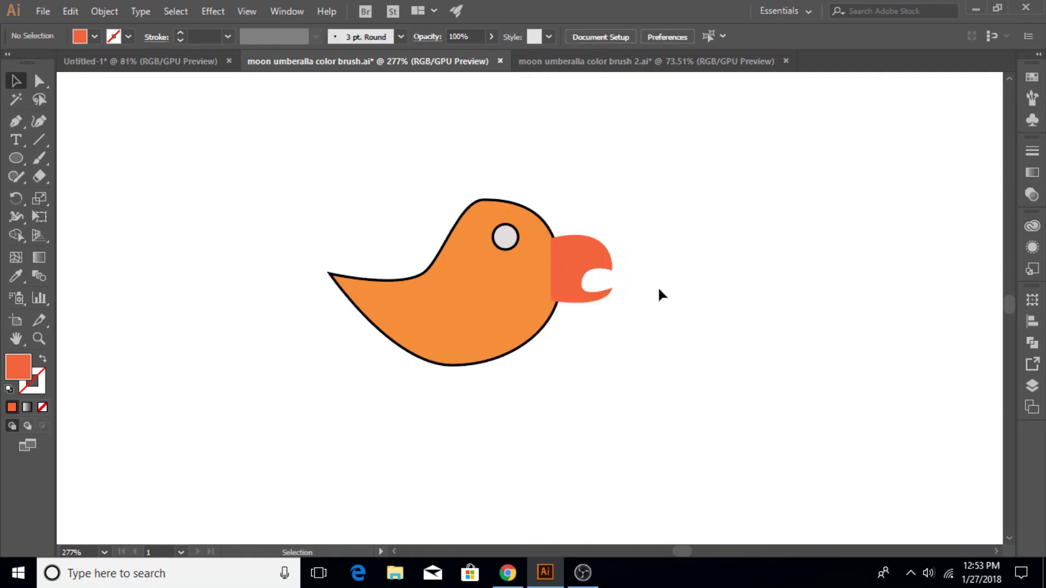
left_click(580, 273)
left_click(94, 36)
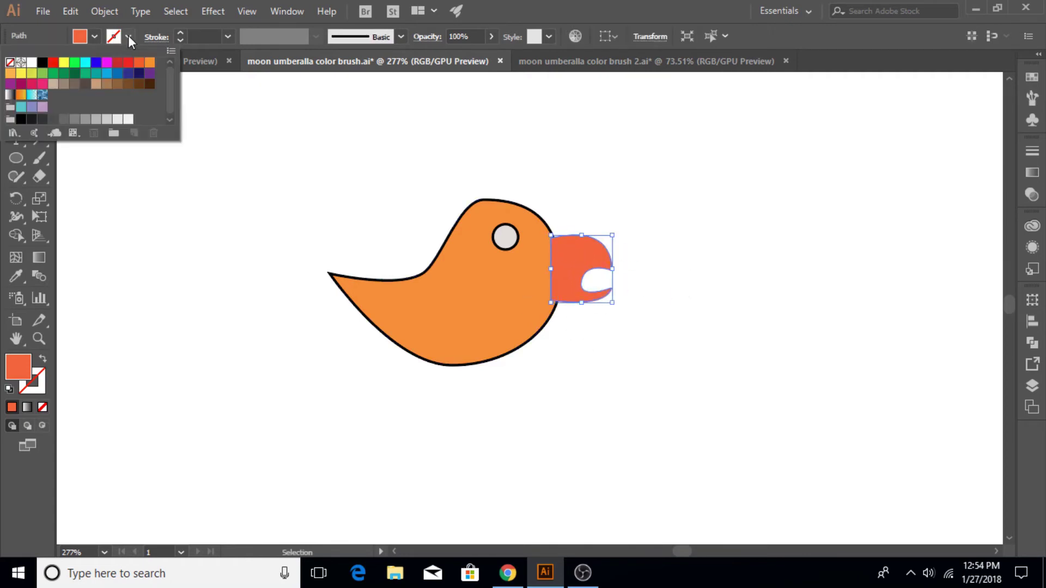
Group all the bird's parts and zoom out to the whole artboard.
left_click_drag(324, 168, 551, 384)
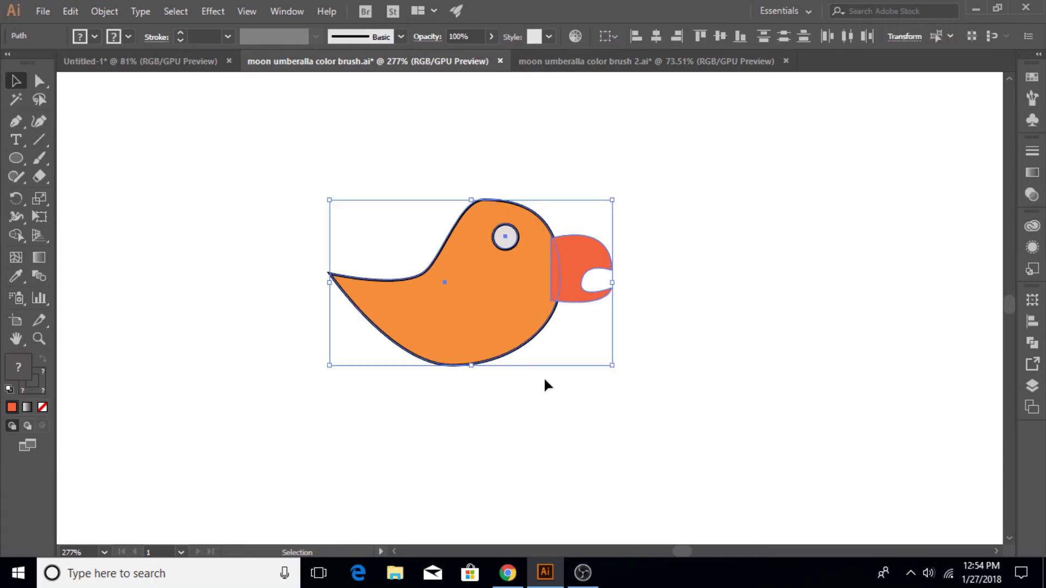
left_click(104, 11)
left_click(164, 50)
left_click(270, 283)
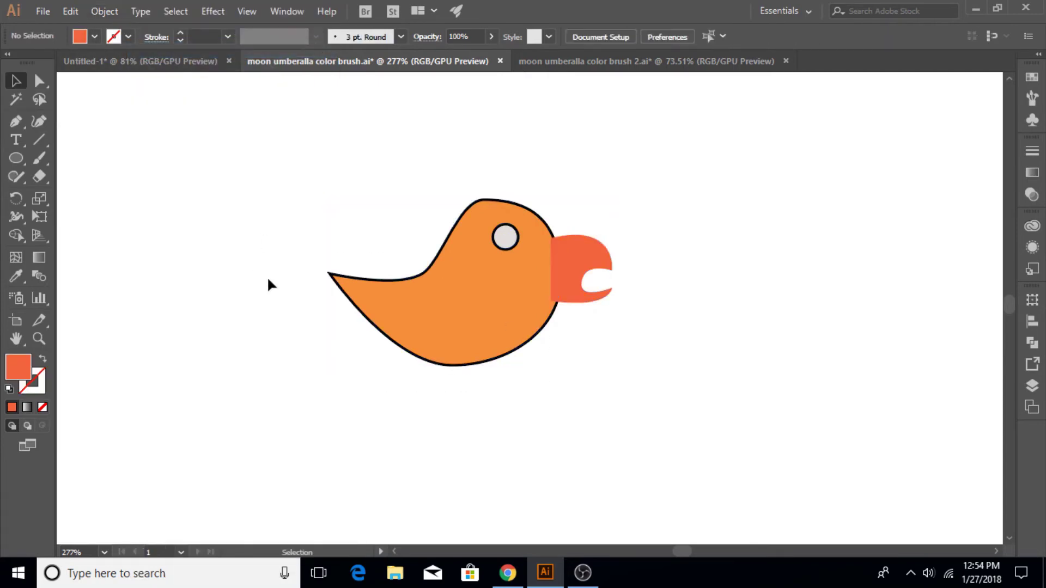
left_click(38, 339)
left_click_drag(733, 336, 485, 310)
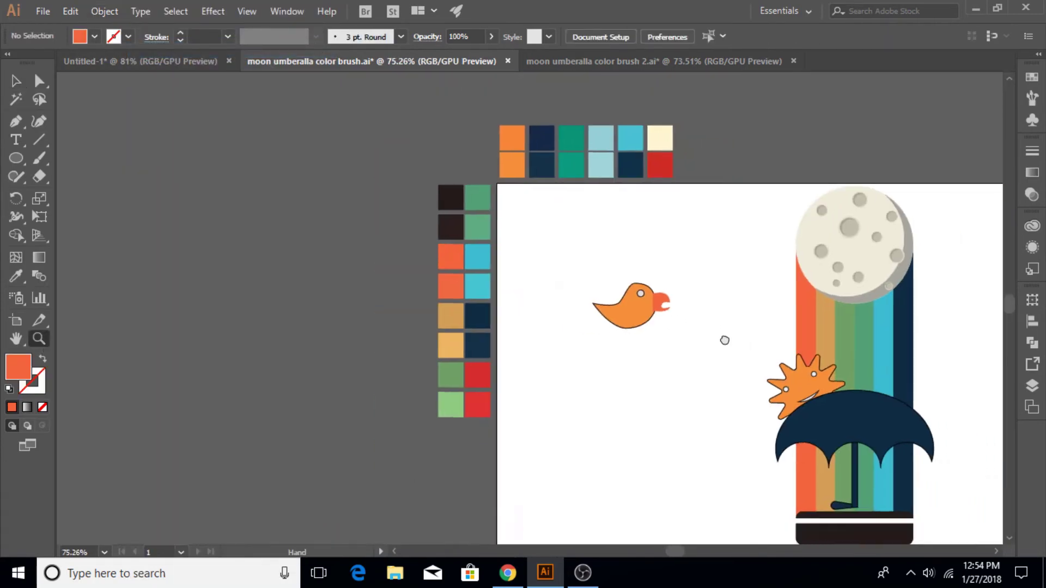
Duplicate the orange bird to its right, scaled down and slightly tilted.
left_click_drag(724, 341, 410, 339)
left_click_drag(473, 253, 469, 283)
left_click(16, 80)
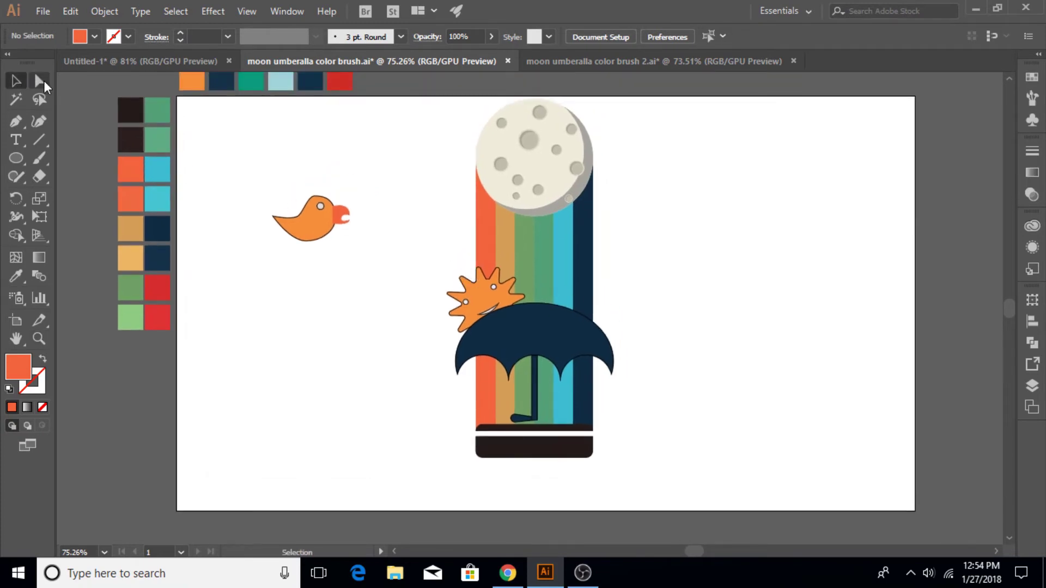
mouse_move(250, 180)
left_mouse_down()
mouse_move(349, 247)
mouse_move(437, 237)
mouse_move(438, 222)
mouse_move(452, 241)
mouse_move(463, 216)
left_mouse_up()
left_click_drag(418, 246, 448, 231)
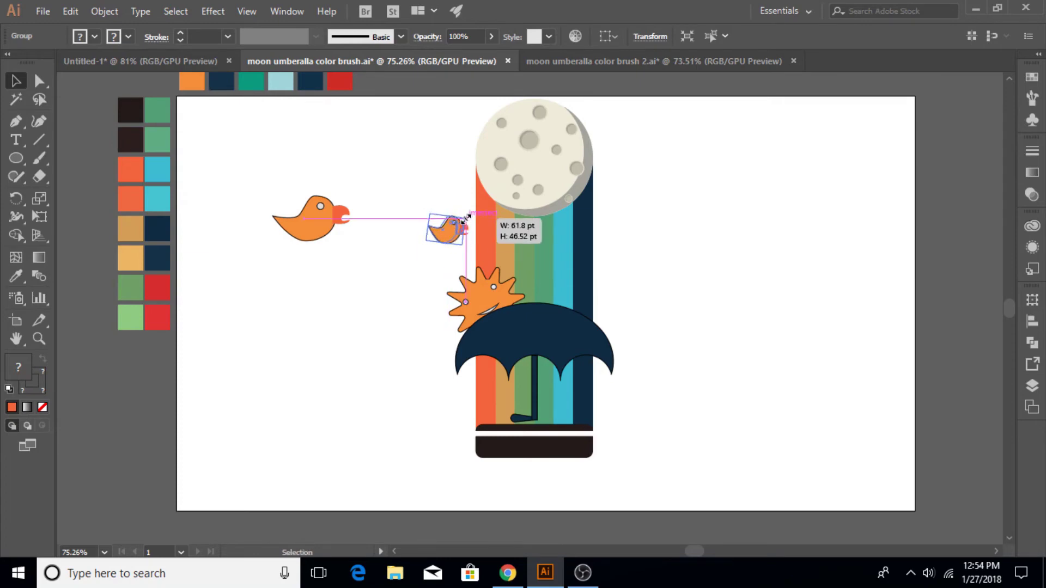
Add an even smaller bird copy just below the moon.
key("z")
left_click_drag(347, 249, 499, 253)
key("v")
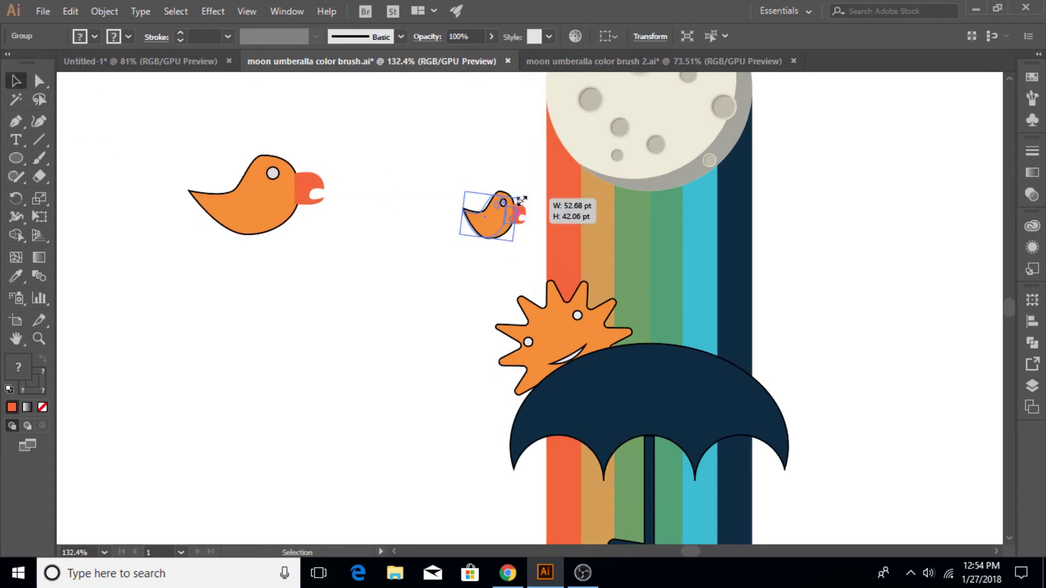
mouse_move(527, 196)
left_mouse_down()
mouse_move(510, 203)
mouse_move(506, 229)
left_mouse_up()
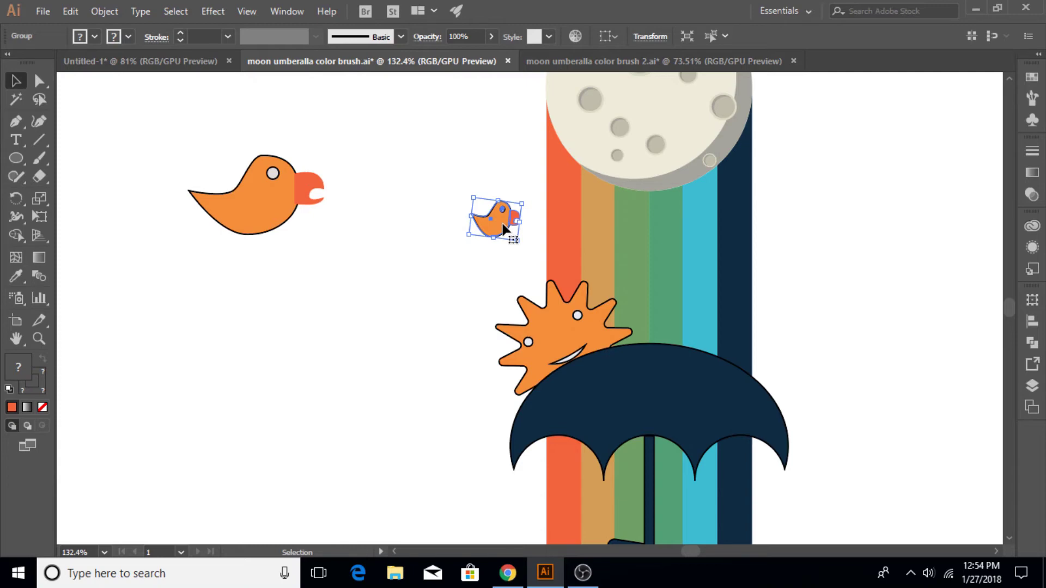
mouse_move(504, 229)
left_mouse_down()
mouse_move(529, 182)
mouse_move(513, 173)
mouse_move(541, 178)
left_mouse_up()
left_click(93, 36)
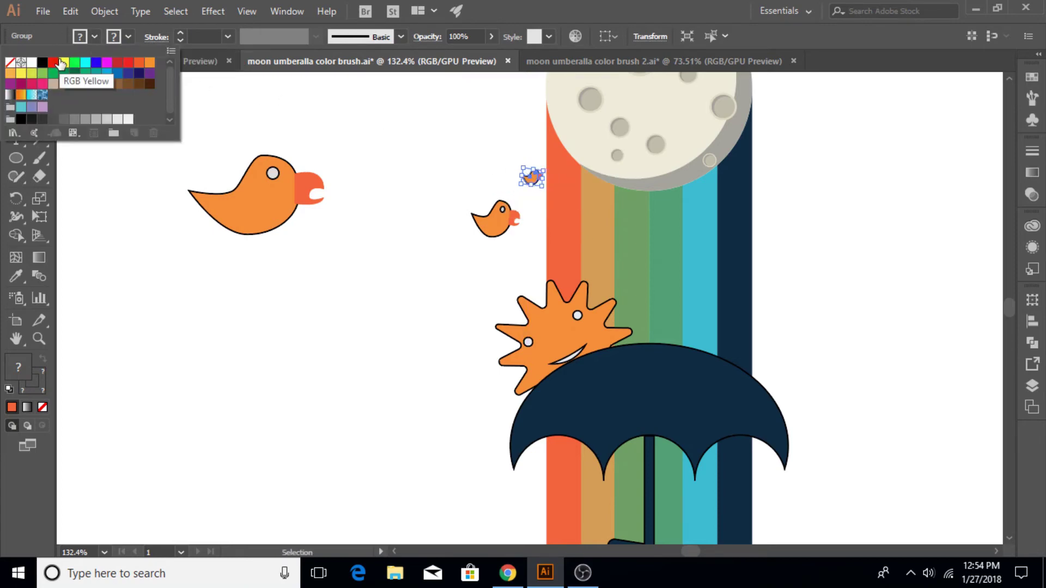
left_click(357, 118)
Ungroup the tiny bird by the moon and make its body red.
left_click(275, 204)
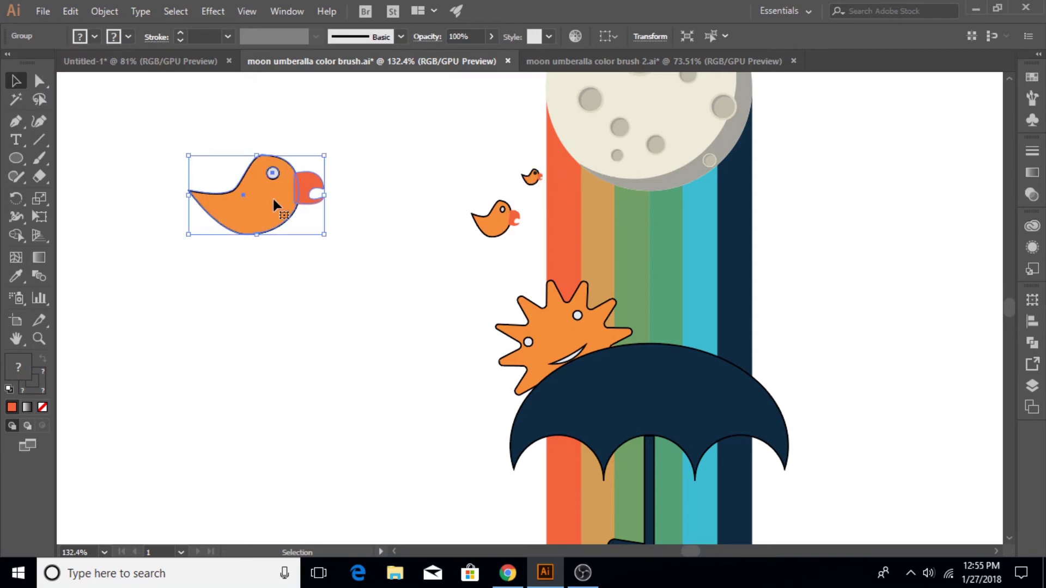
right_click(531, 177)
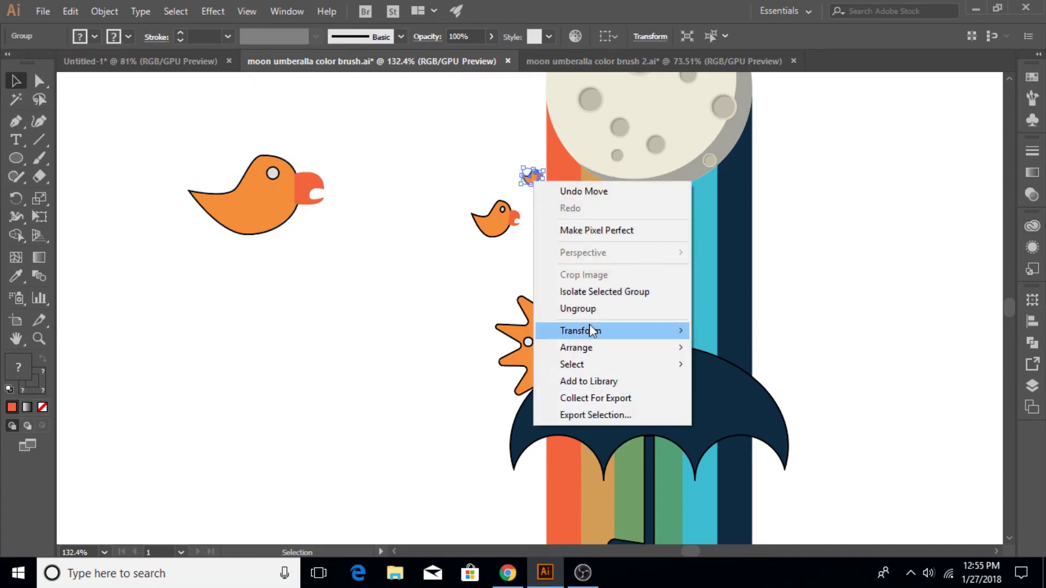
left_click(578, 306)
left_click(460, 188)
left_click(531, 177)
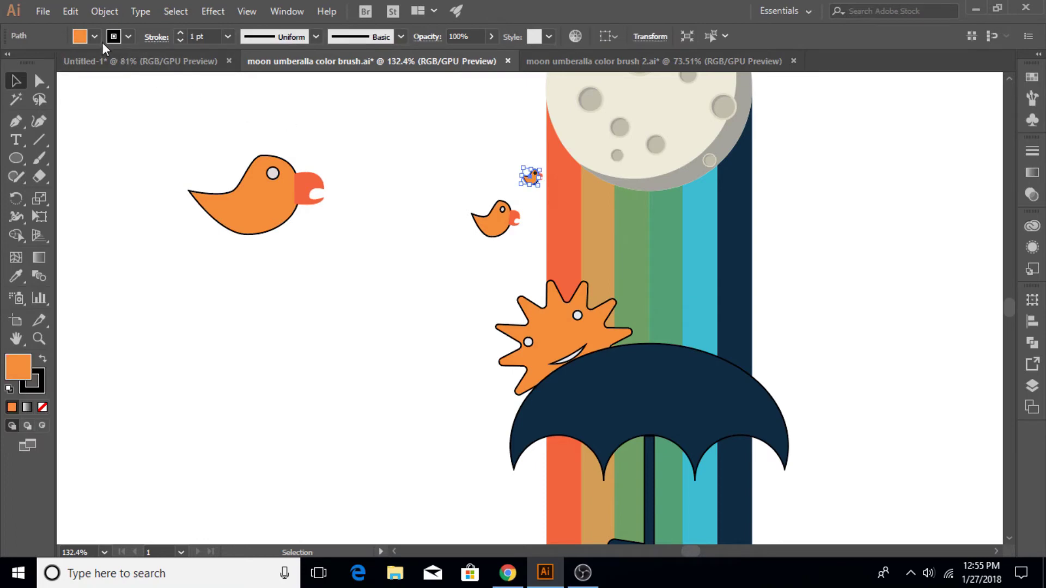
left_click(94, 36)
left_click(117, 62)
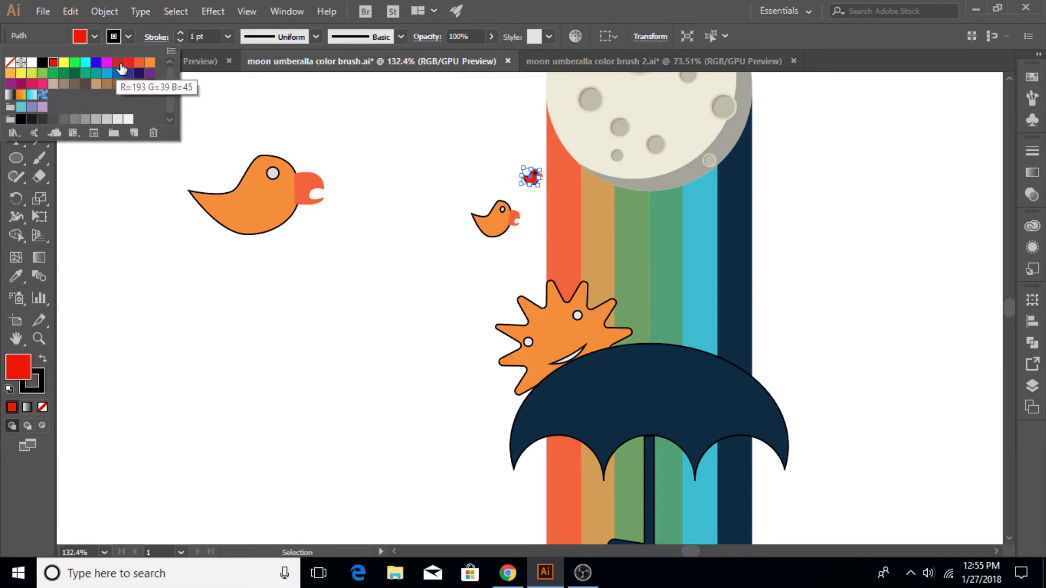
left_click(317, 97)
left_click(392, 151)
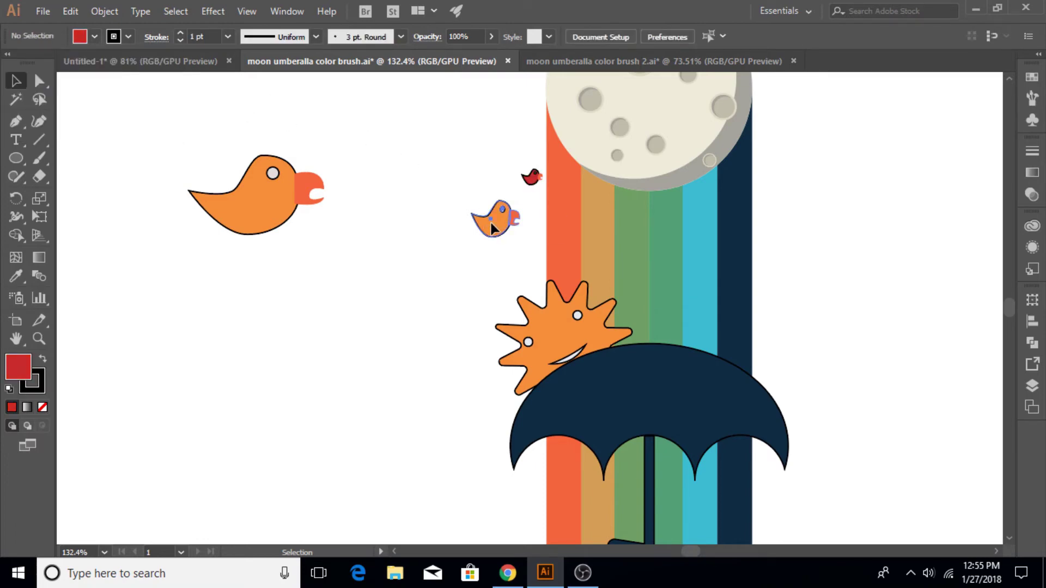
Duplicate the small orange bird below it and ungroup the copy.
mouse_move(492, 228)
left_mouse_down()
mouse_move(511, 277)
mouse_move(531, 270)
left_mouse_up()
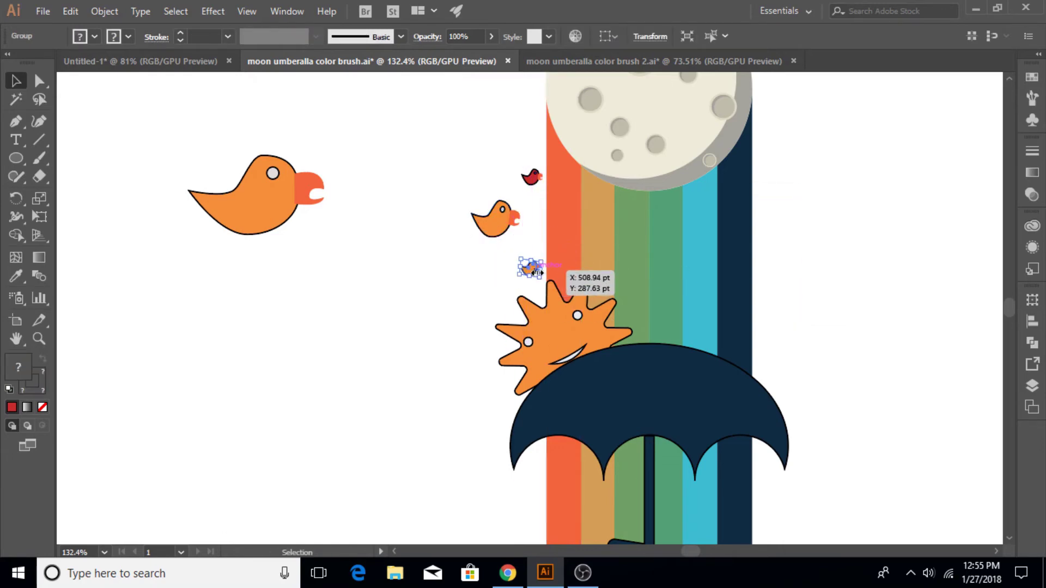
right_click(531, 269)
left_click(579, 396)
left_click(479, 261)
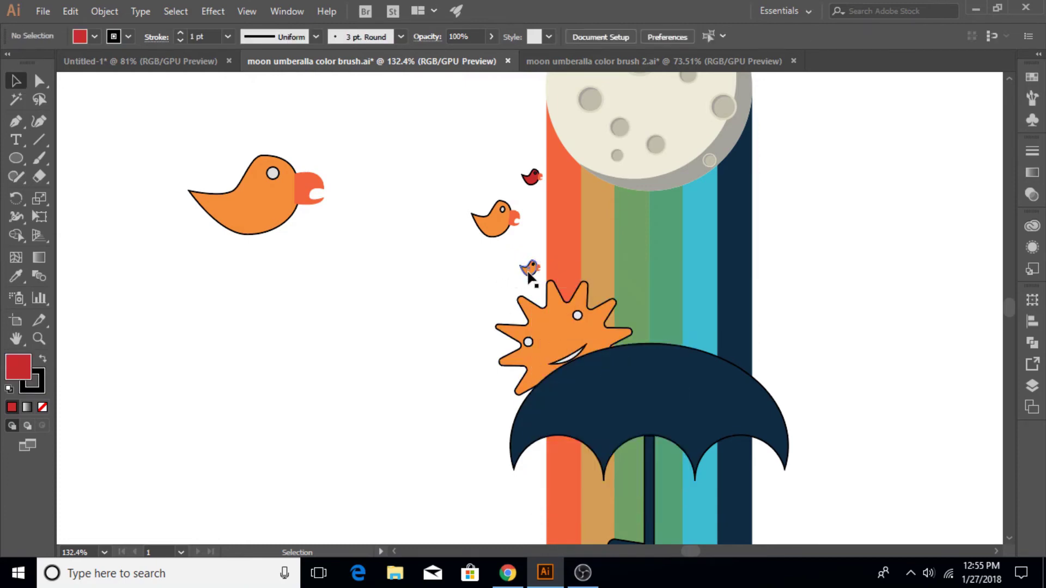
left_click(529, 268)
left_click(93, 36)
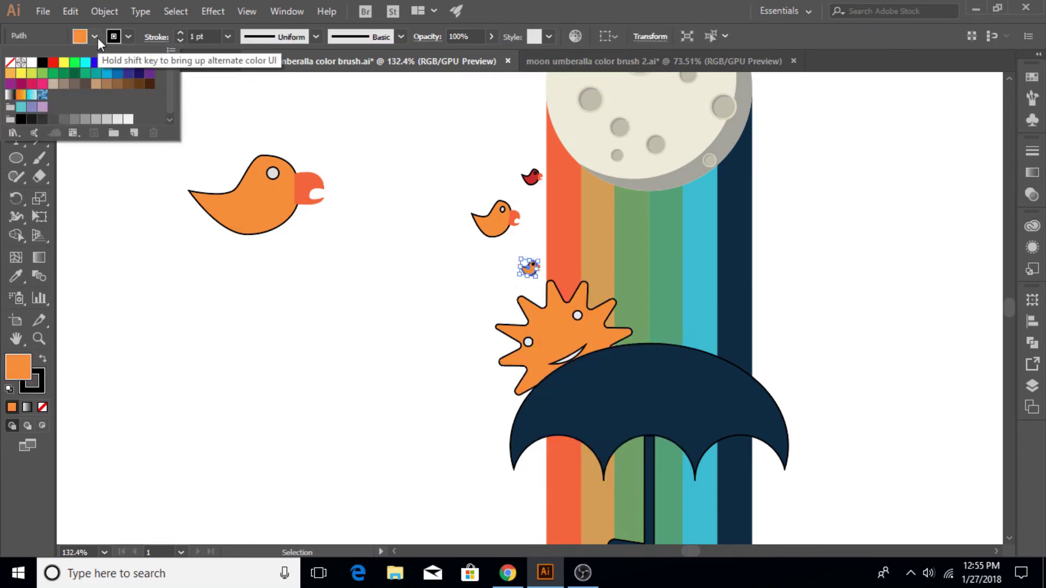
left_click(96, 37)
key("ctrl+0")
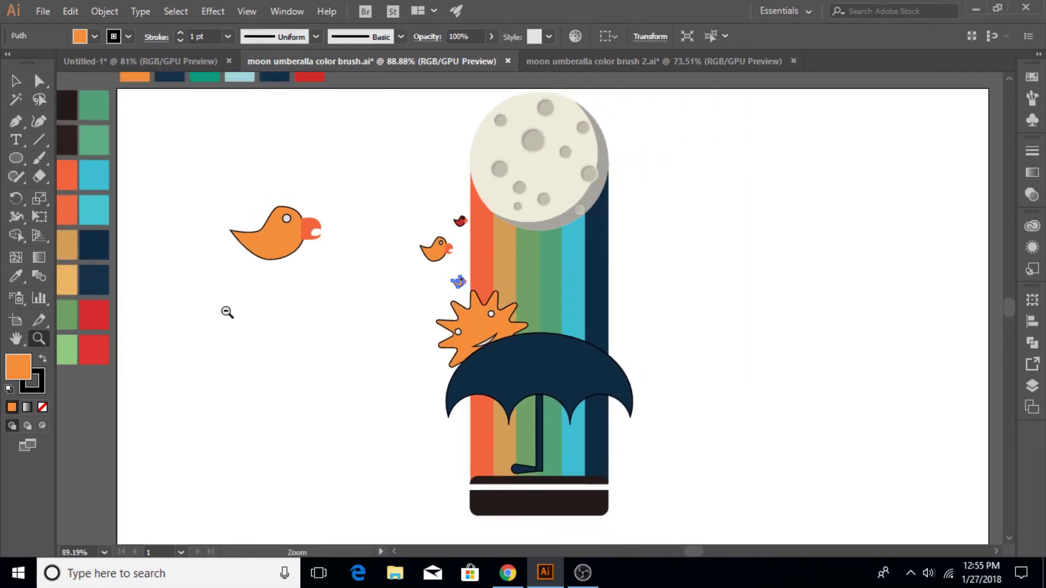
Fill the new bird copy's body with the teal swatch.
key("i")
left_click(211, 80)
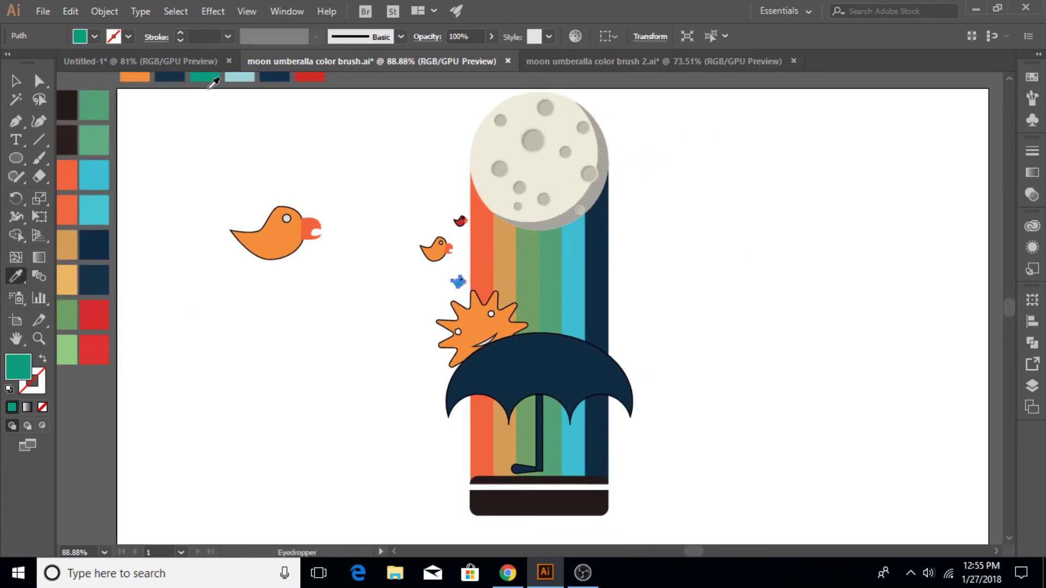
key("v")
left_click(442, 266)
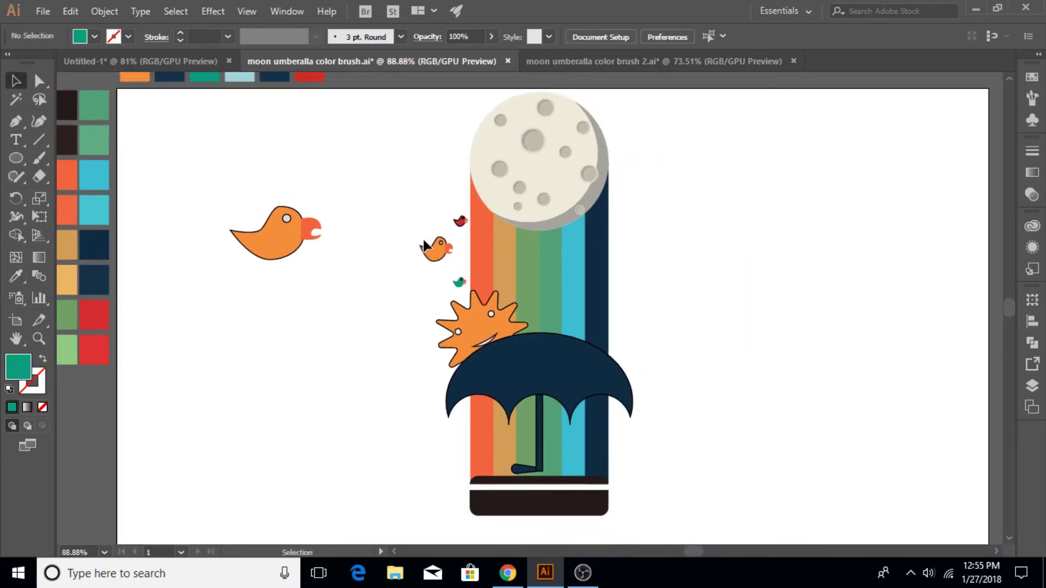
left_click(464, 289)
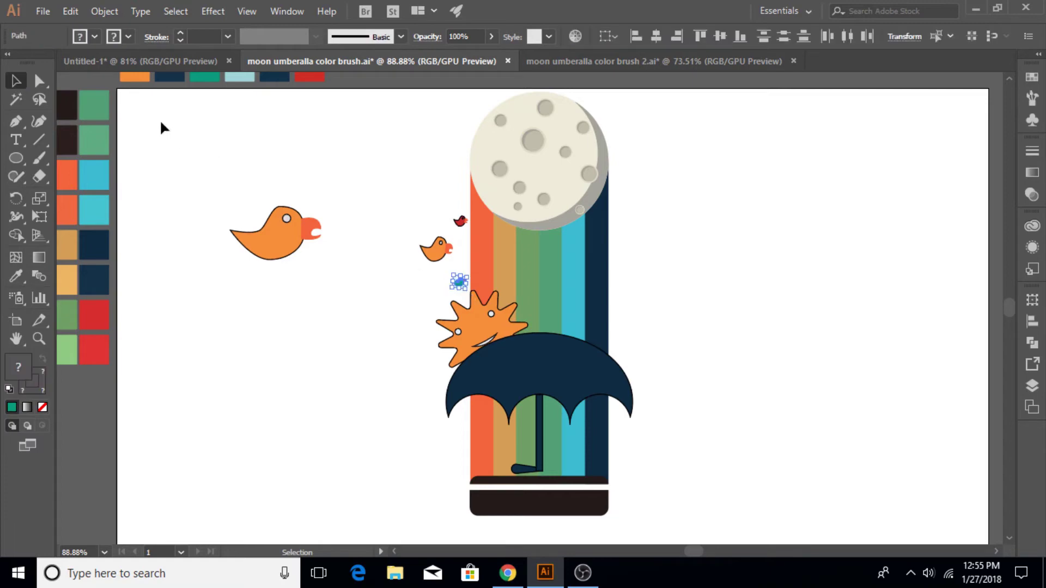
left_click(94, 37)
left_click(188, 175)
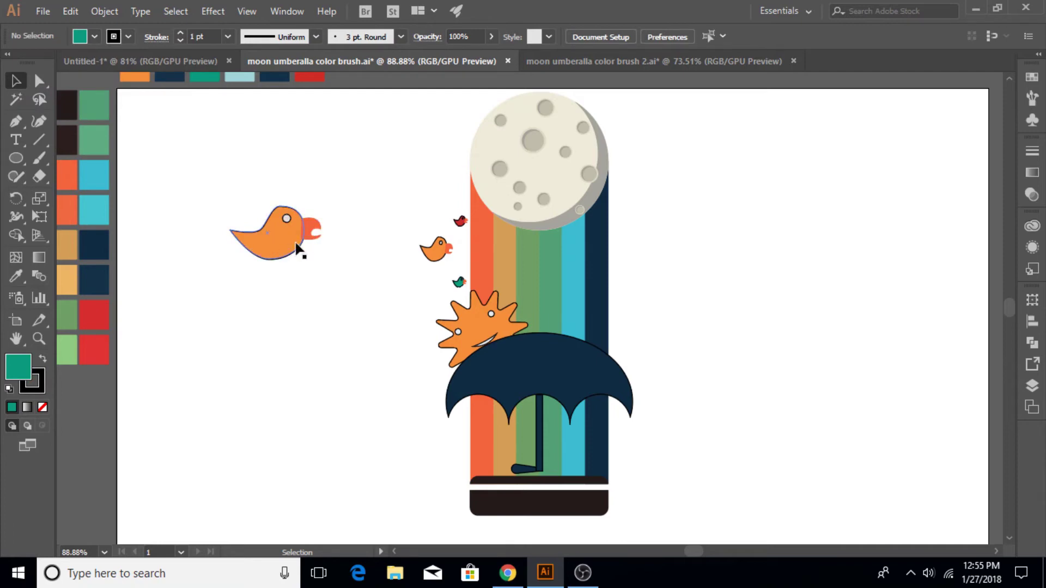
Recolour the middle bird dark navy, sampled from the swatch and confirmed in Color Picker.
left_click(442, 248)
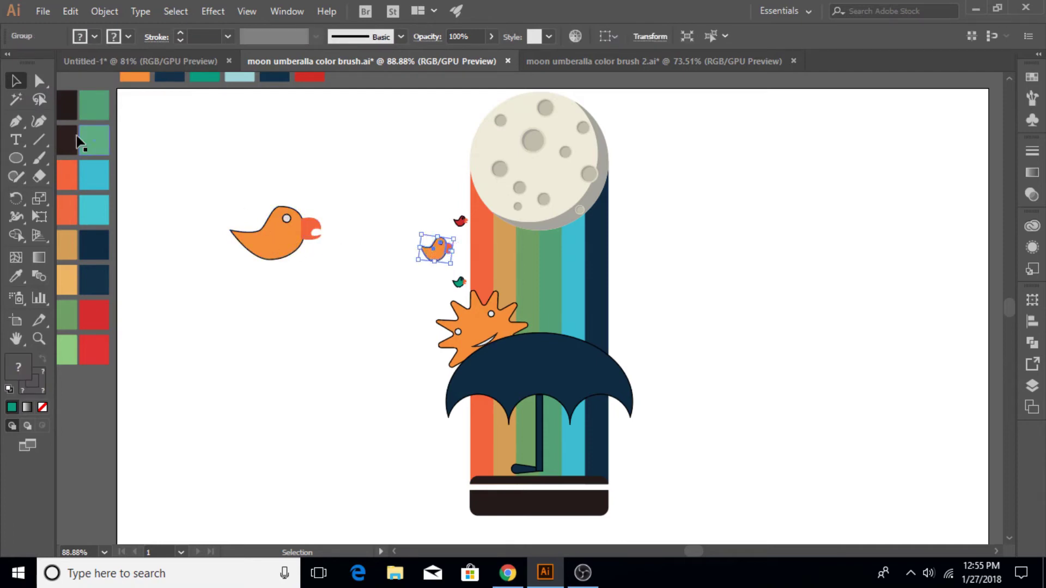
left_click(16, 276)
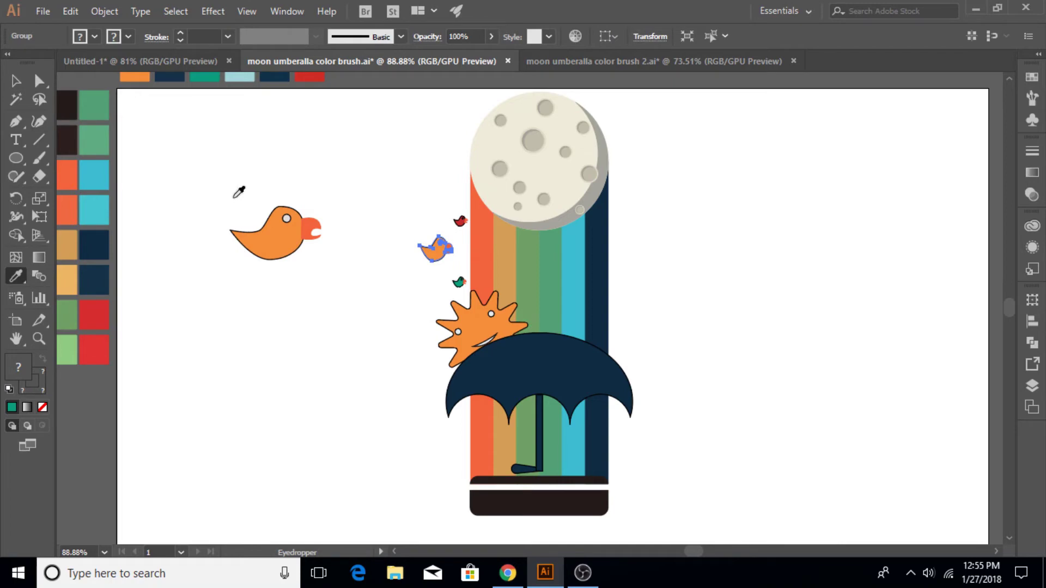
scroll(239, 192, "up", 3)
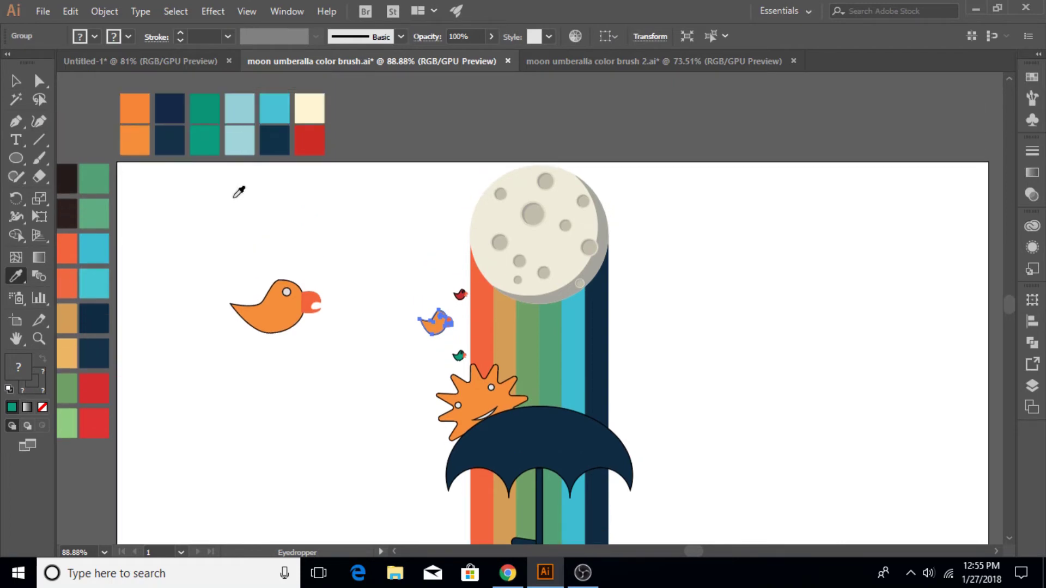
left_click(274, 140)
double_click(22, 373)
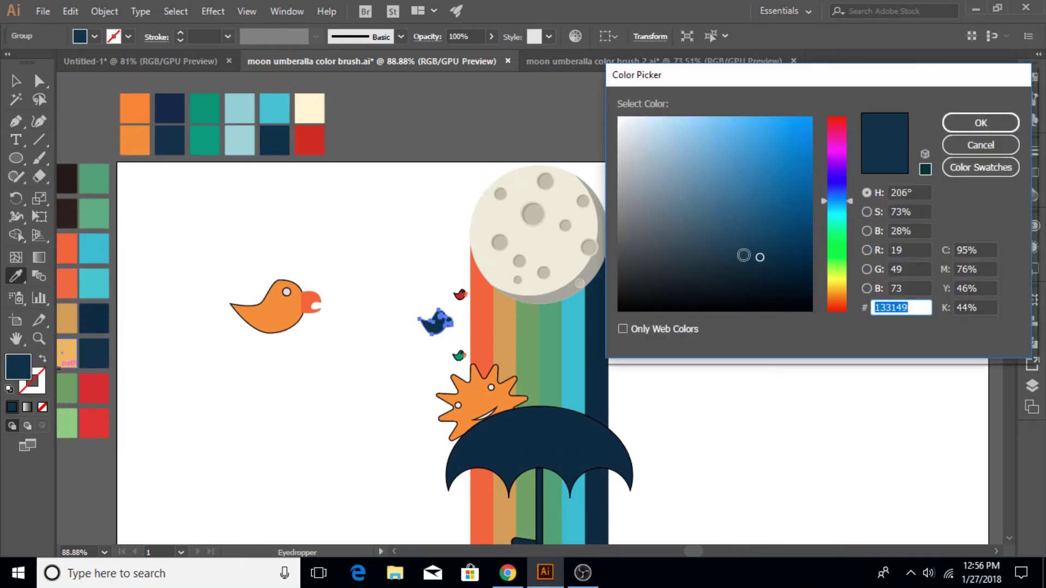
left_click(980, 122)
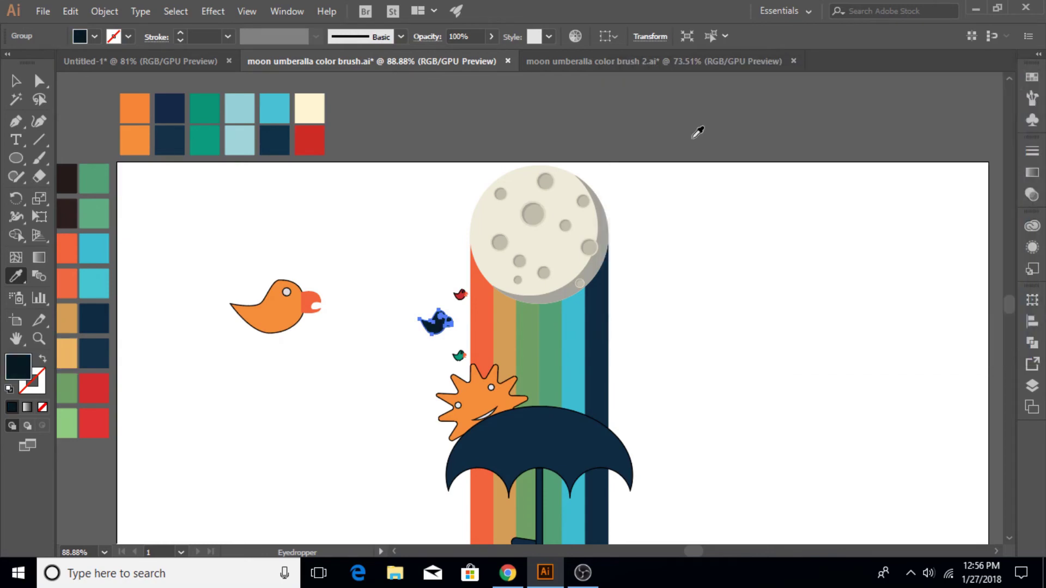
scroll(381, 304, "down", 2)
scroll(380, 304, "down", 1)
key("v")
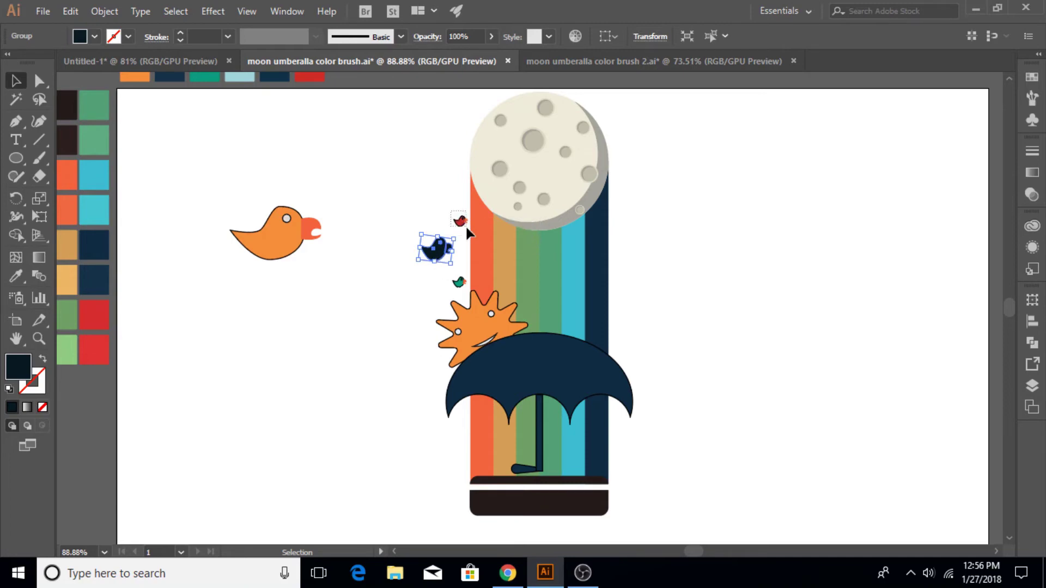
Zoom in on the birds near the moon and place a red bird copy over the stripes.
left_click_drag(463, 222, 463, 224)
left_click(39, 339)
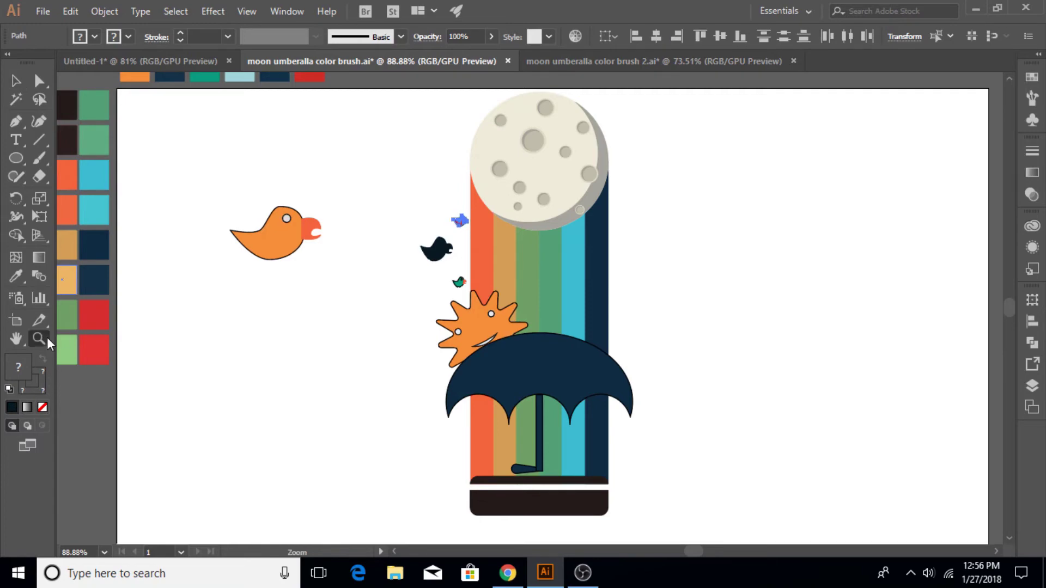
mouse_move(380, 234)
left_mouse_down()
mouse_move(600, 226)
mouse_move(693, 255)
left_mouse_up()
left_click(14, 81)
key("ctrl+z")
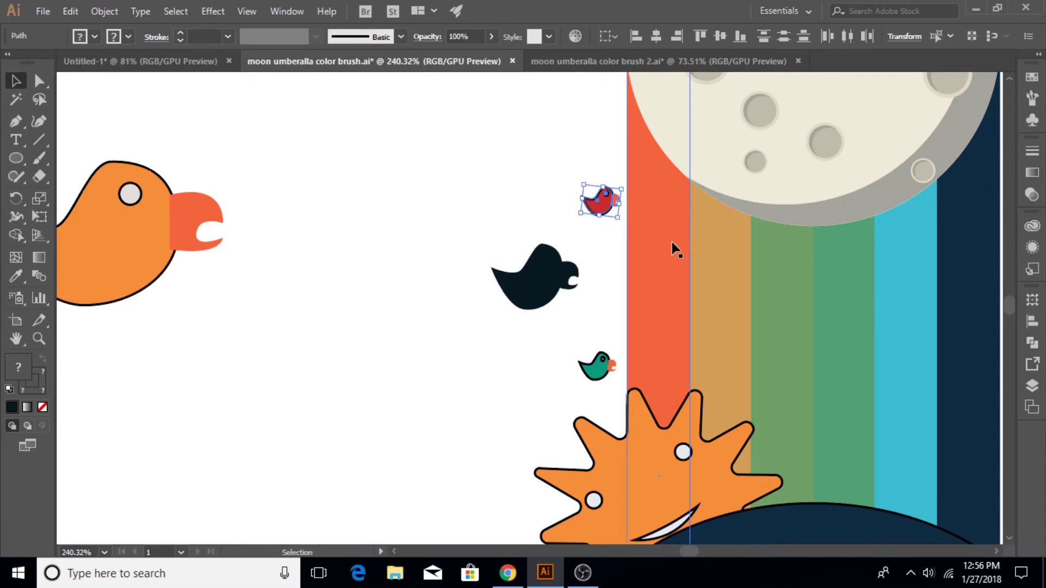
mouse_move(616, 224)
left_mouse_down("alt")
mouse_move(704, 267)
mouse_move(789, 343)
mouse_move(751, 303)
left_mouse_up("alt")
Fill the lowest red bird copy with white.
left_click(79, 341)
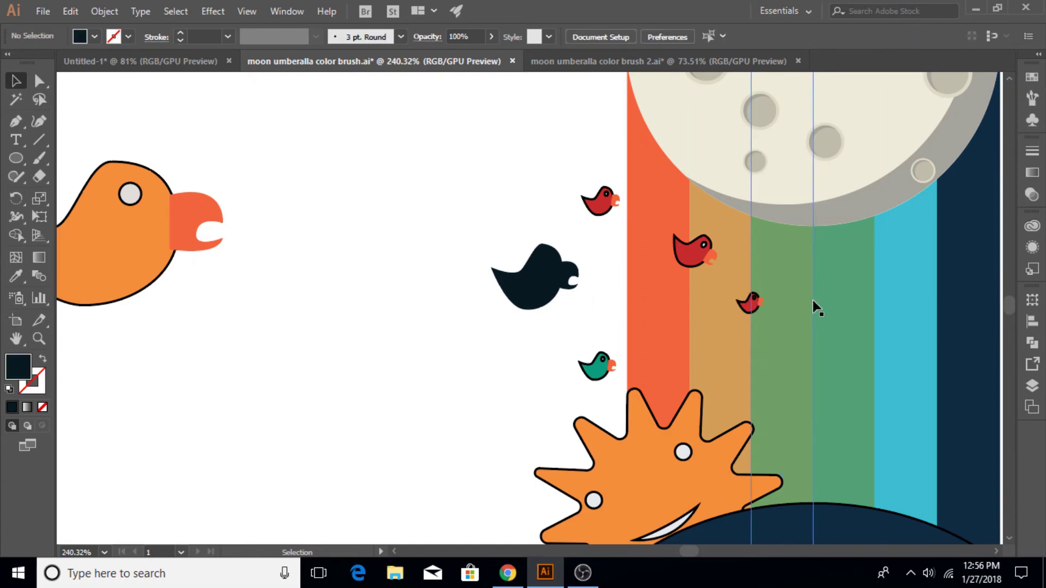
left_click(751, 303)
left_click(92, 36)
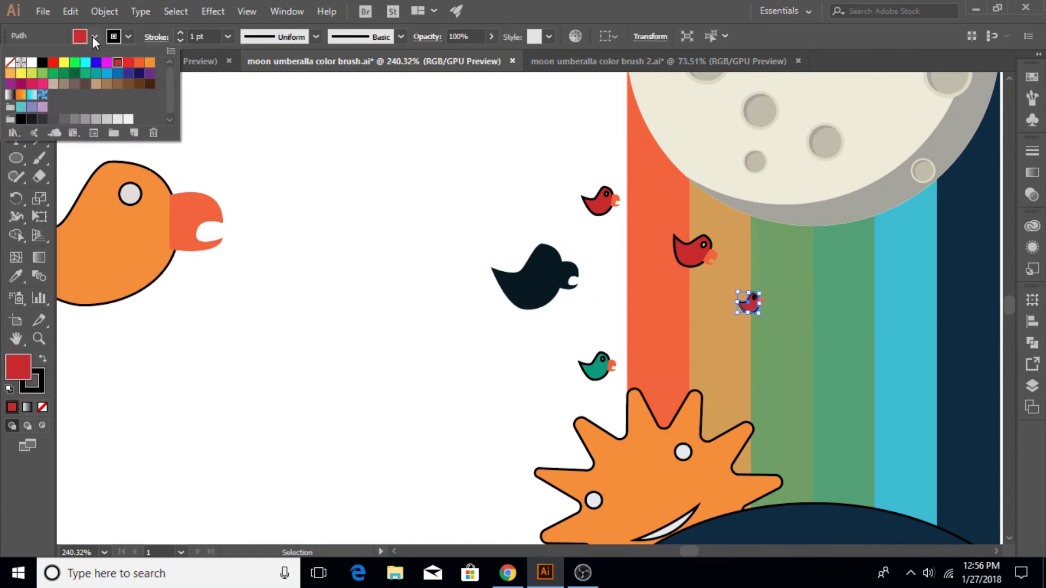
left_click(31, 62)
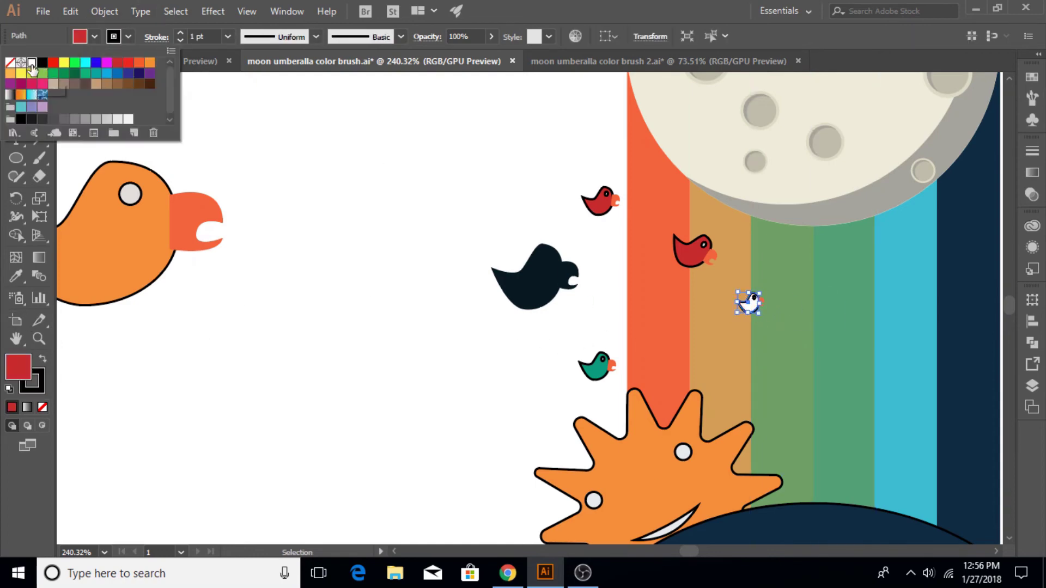
Eyedrop the teal bird's colour onto the other red bird copy.
left_click(684, 250)
left_click(17, 277)
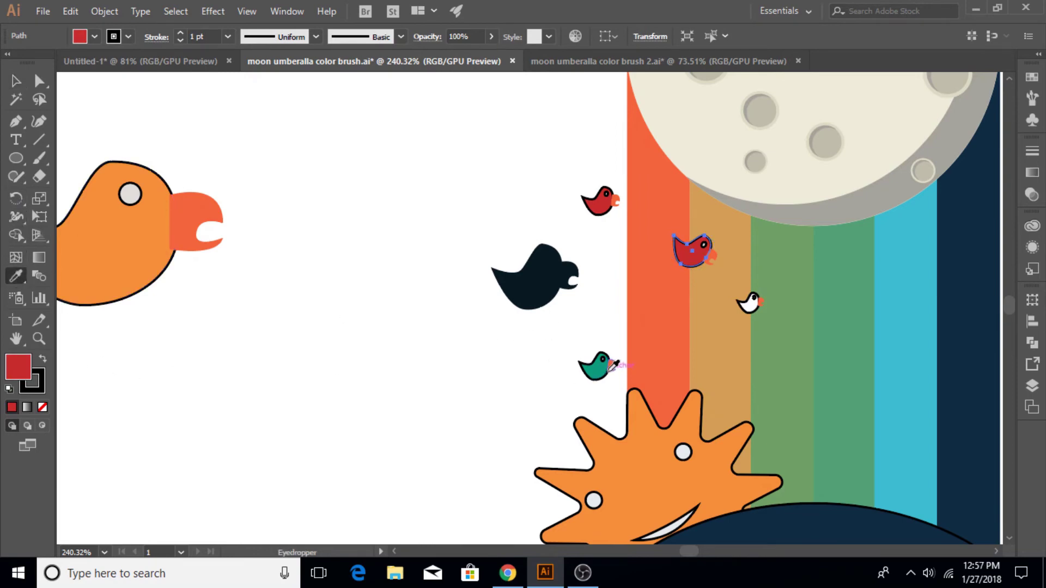
left_click(609, 369)
left_click(16, 82)
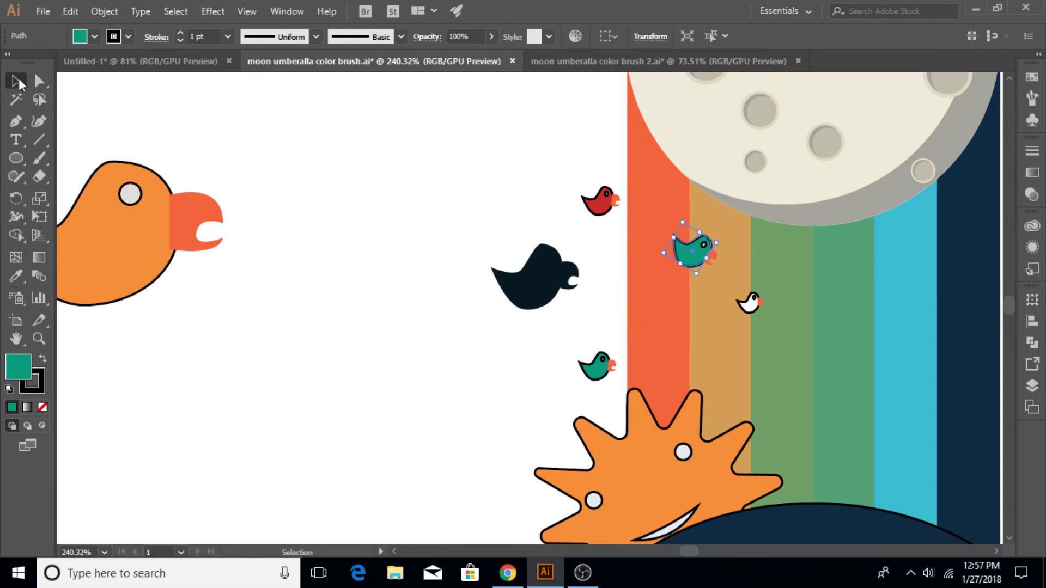
left_click(497, 303)
right_click(545, 296)
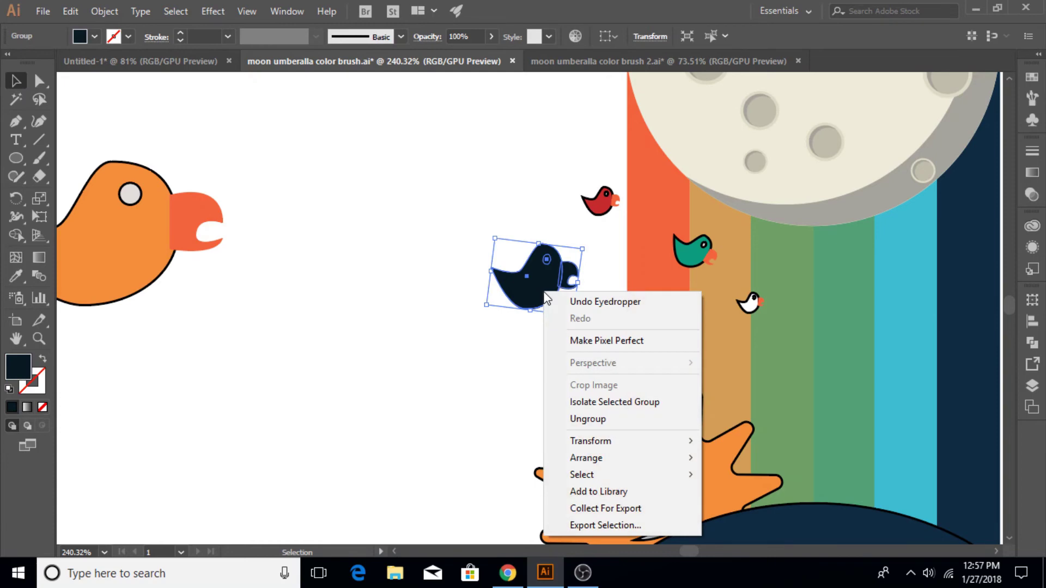
Try a shrunken copy of the dark bird below it, then undo it.
left_click(527, 404)
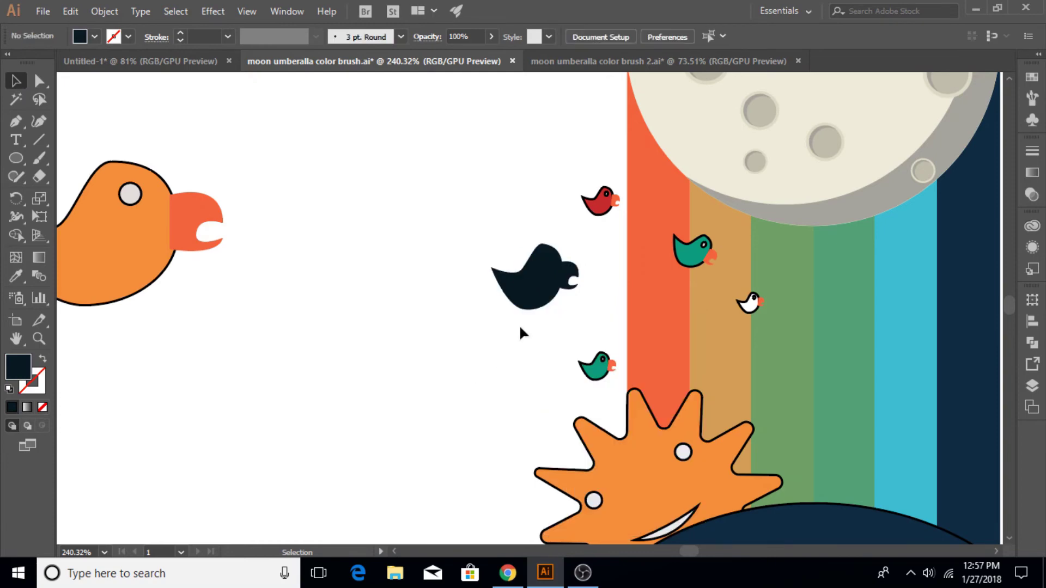
left_click(548, 282)
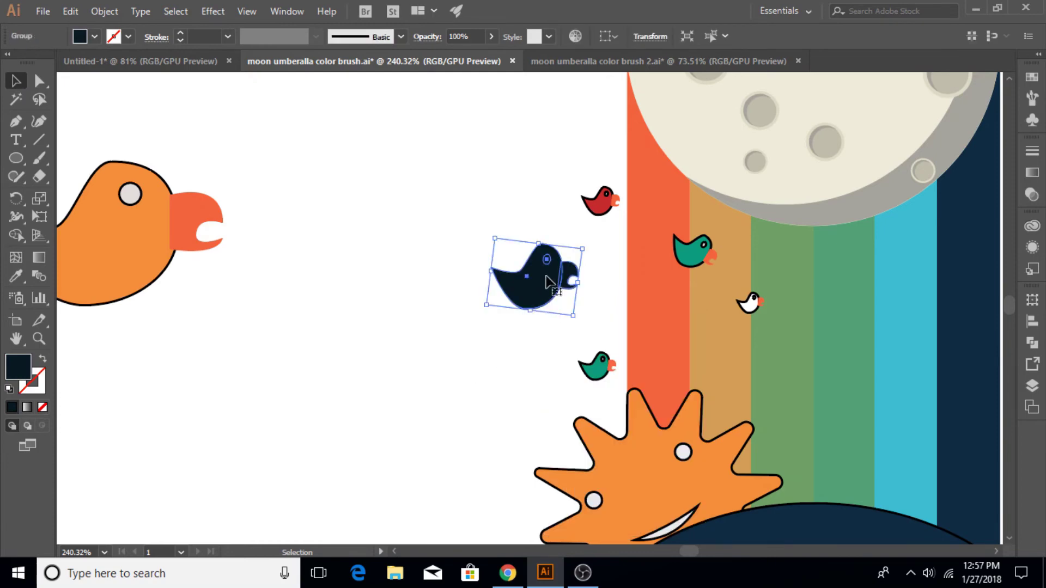
left_click(400, 297)
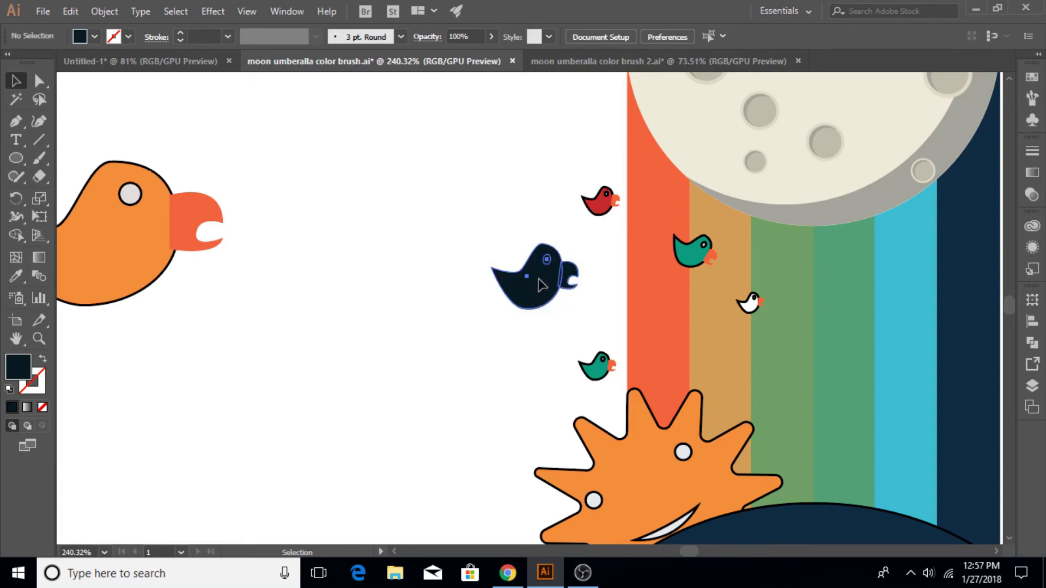
left_click_drag(541, 285, 703, 316, "alt")
mouse_move(732, 349)
left_mouse_down()
mouse_move(719, 357)
mouse_move(686, 338)
left_mouse_up()
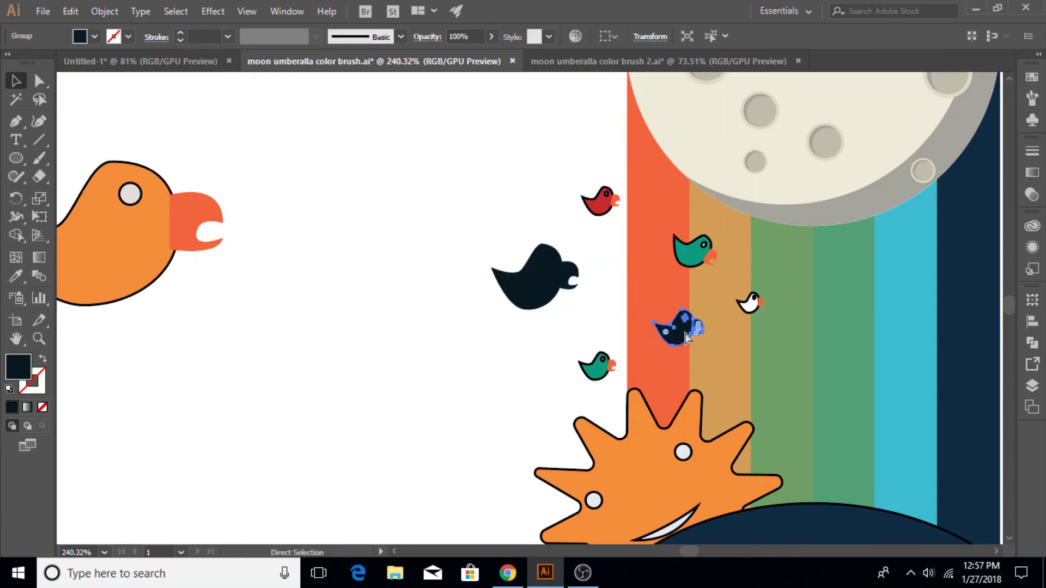
key("ctrl+z")
key("ctrl+z")
key("ctrl+z")
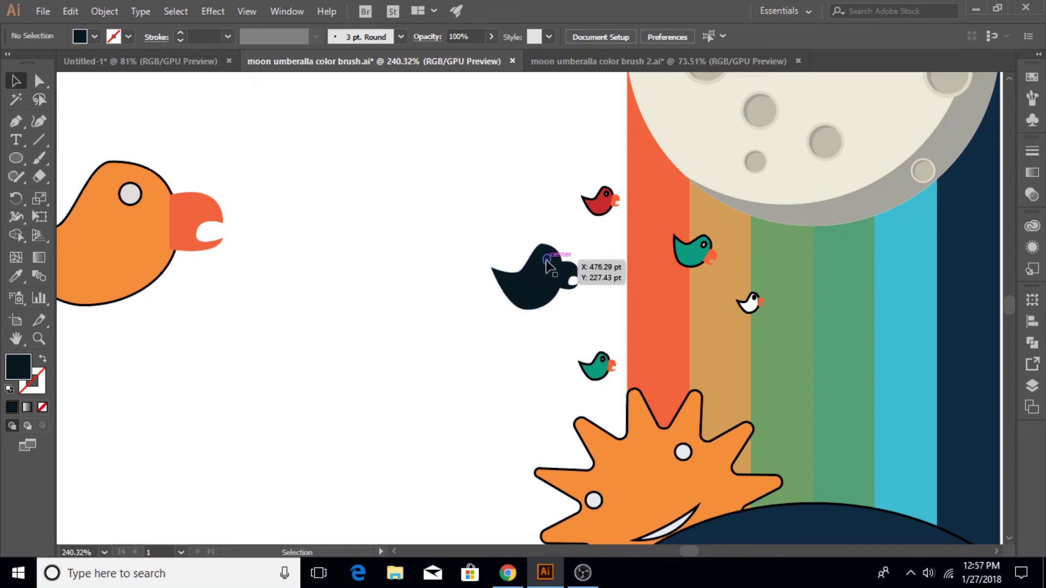
Undo an accidental white fill and ungroup the large dark bird's parts.
left_click(546, 263)
key("i")
left_click(302, 297)
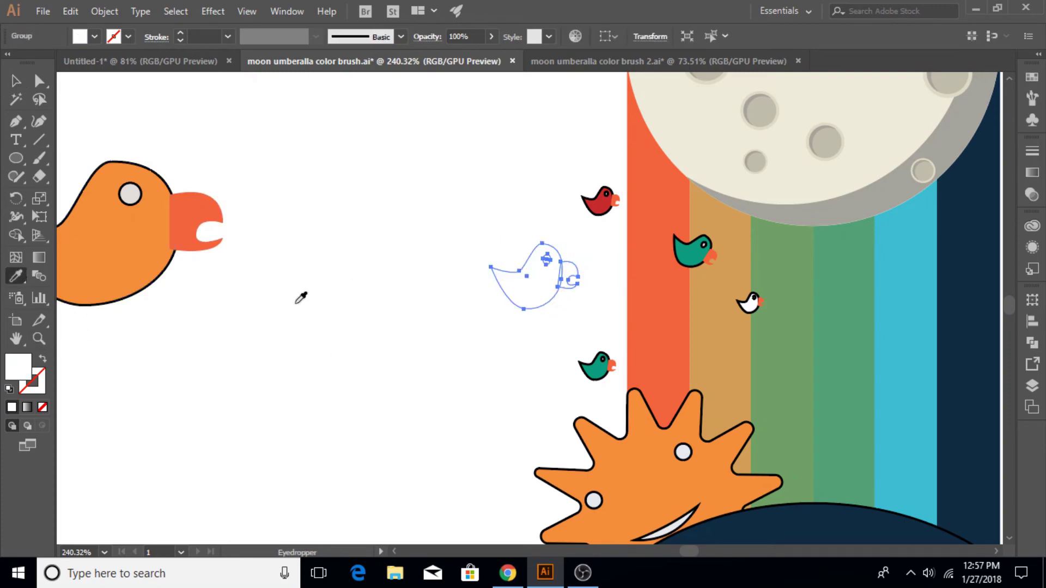
key("ctrl+z")
key("v")
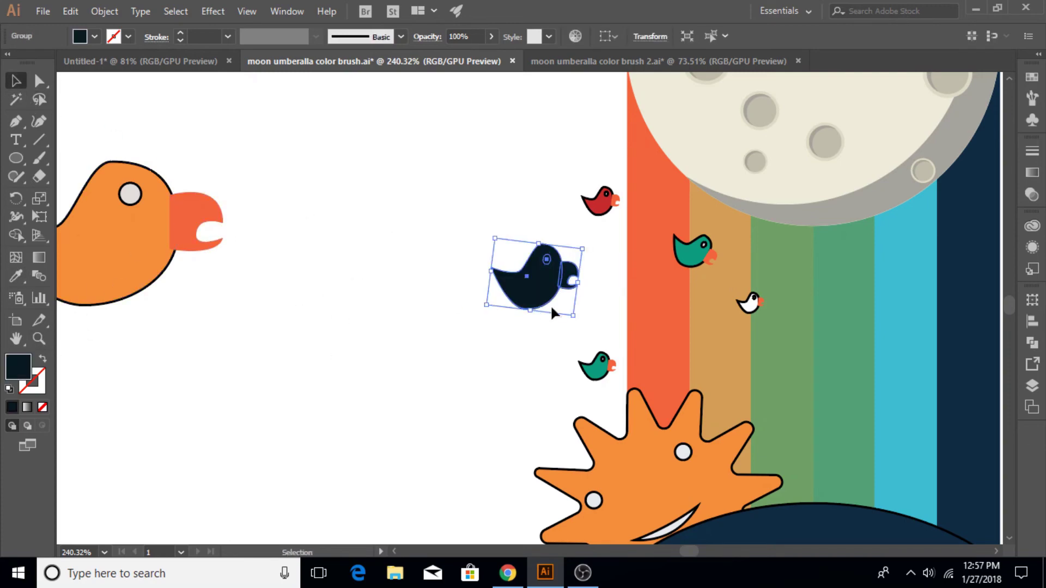
right_click(552, 292)
left_click(610, 415)
left_click(380, 280)
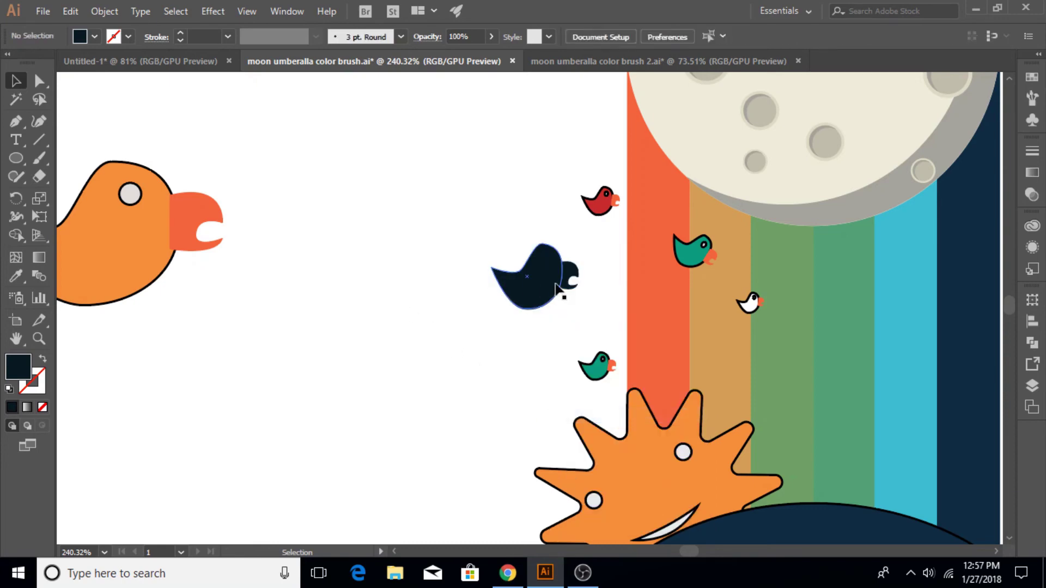
Make the dark bird's eye white and its beak the orange bird's beak colour.
left_click(547, 263)
left_click(15, 275)
left_click(332, 349)
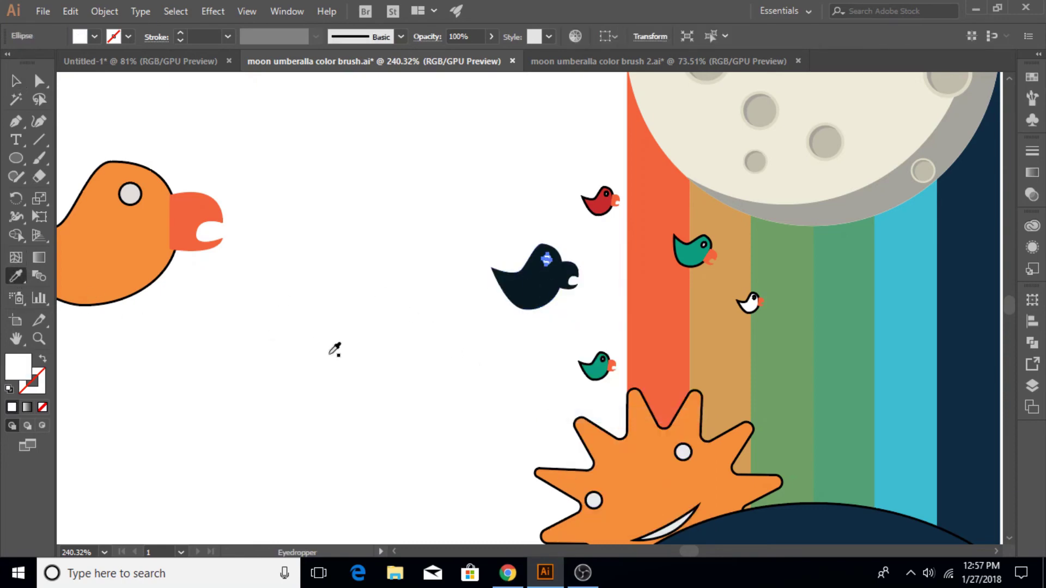
left_click(15, 82)
left_click(569, 277)
left_click(16, 275)
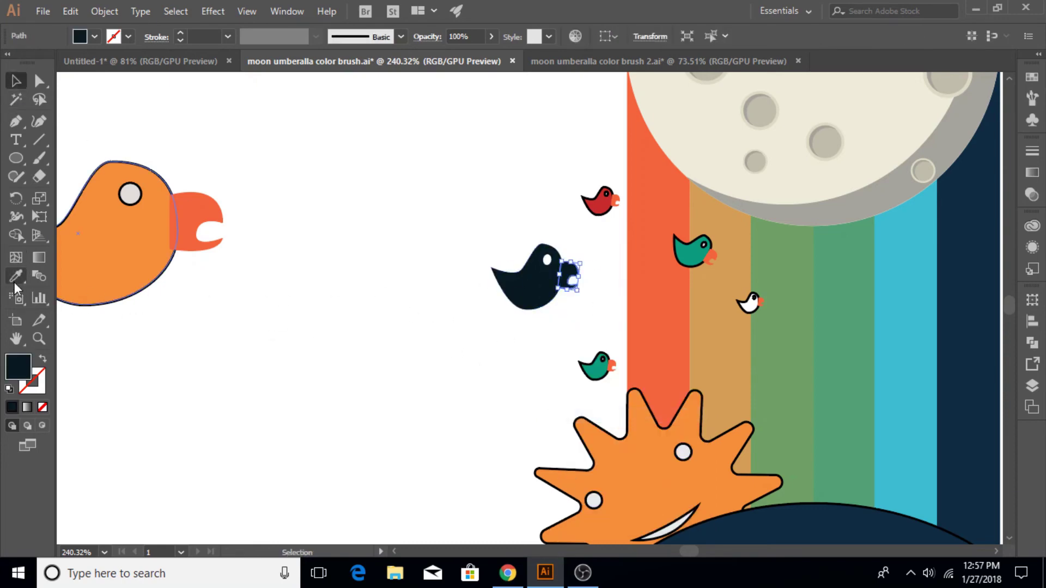
left_click(195, 216)
left_click(16, 82)
Place a smaller copy of the whole dark bird on the orange stripe.
left_click(335, 237)
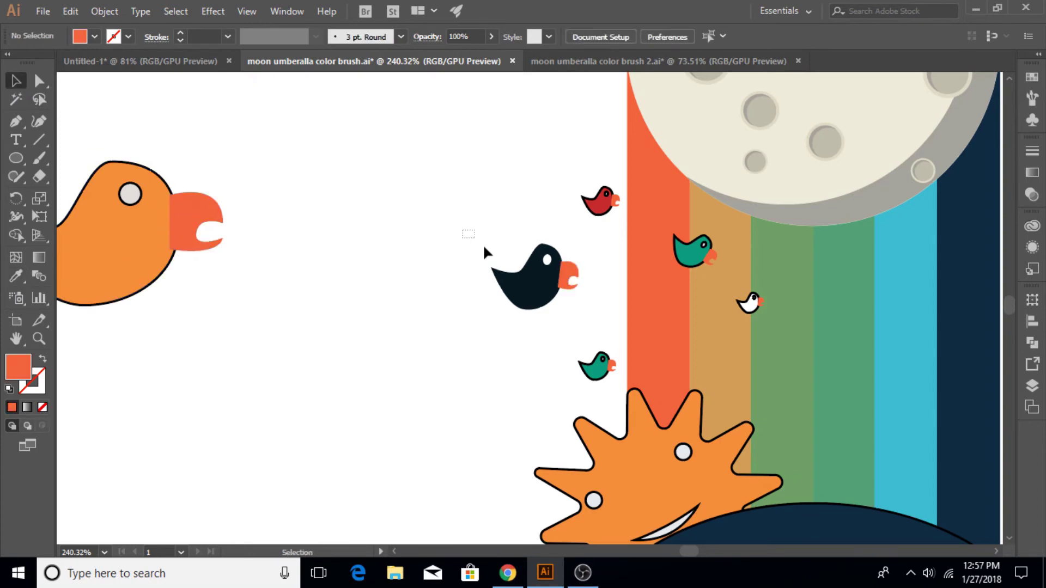
mouse_move(483, 244)
left_mouse_down()
mouse_move(557, 309)
mouse_move(692, 348)
left_mouse_up()
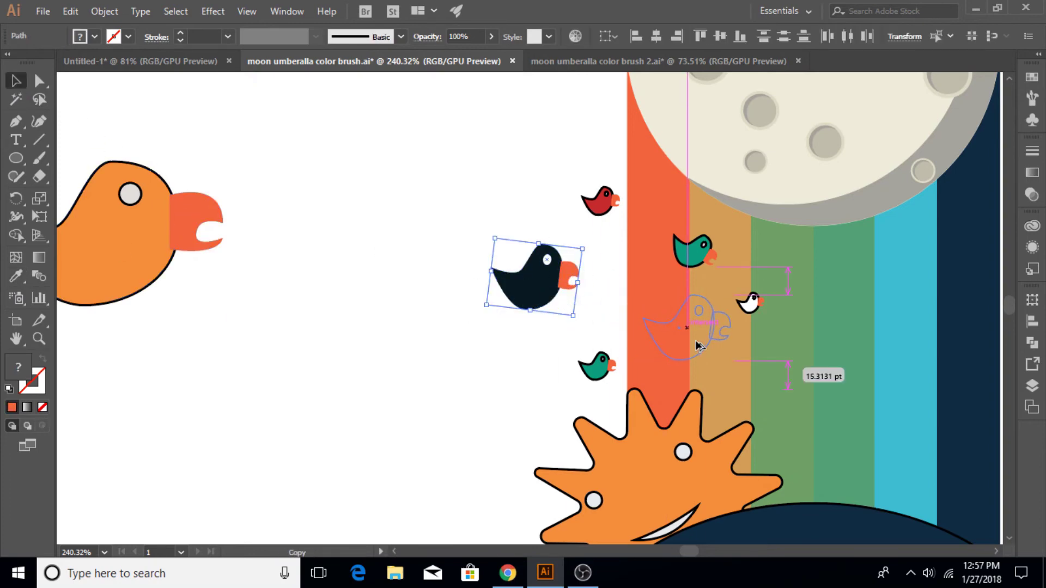
left_click_drag(726, 301, 702, 318)
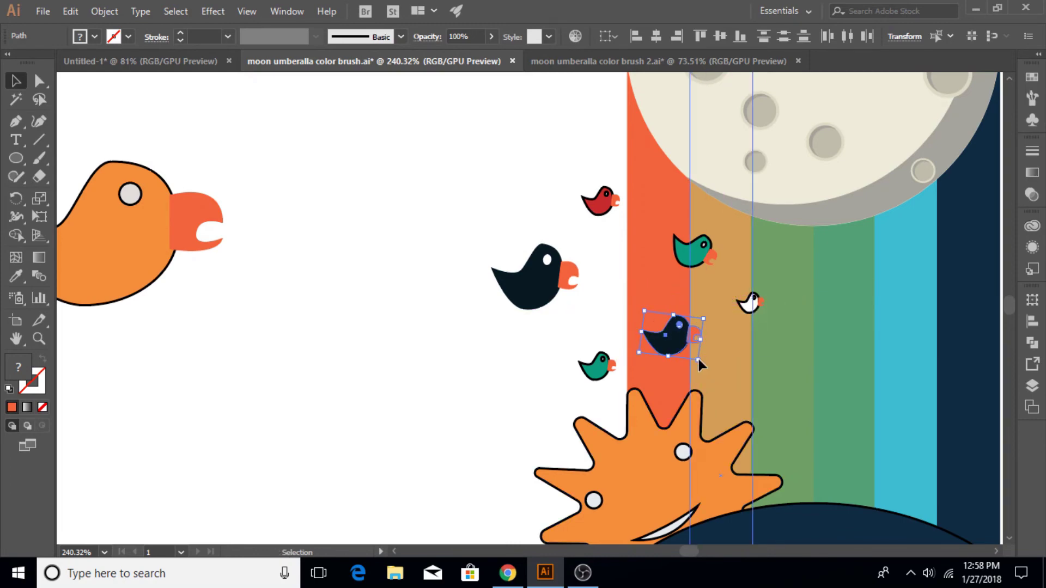
left_click_drag(701, 370, 702, 342)
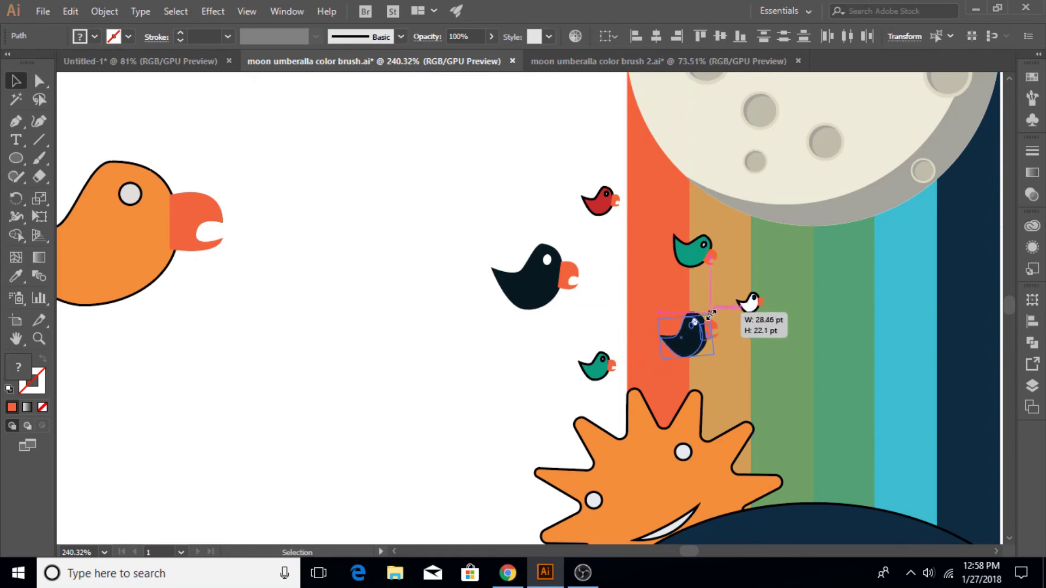
left_click(381, 305)
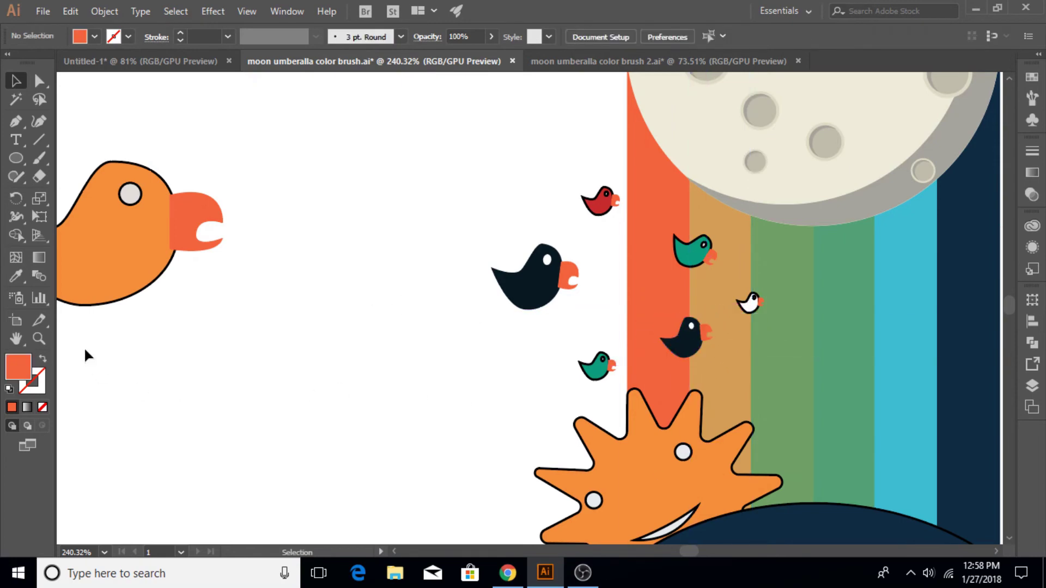
Zoom out and pan to show the whole artboard.
key("z")
left_click(784, 321, "alt")
left_click(637, 319, "alt")
left_click(711, 317, "alt")
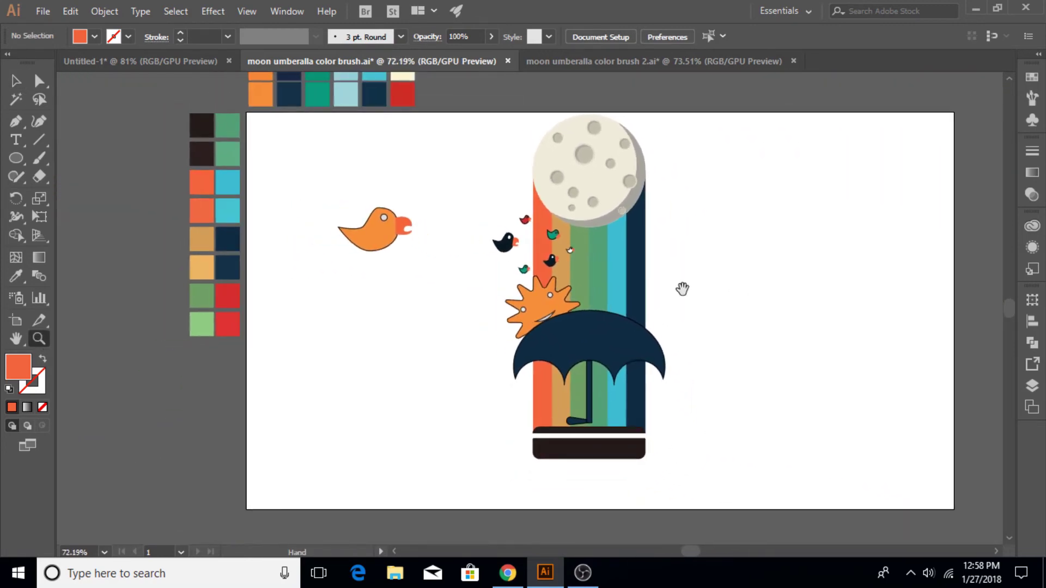
left_click_drag(682, 287, 569, 298)
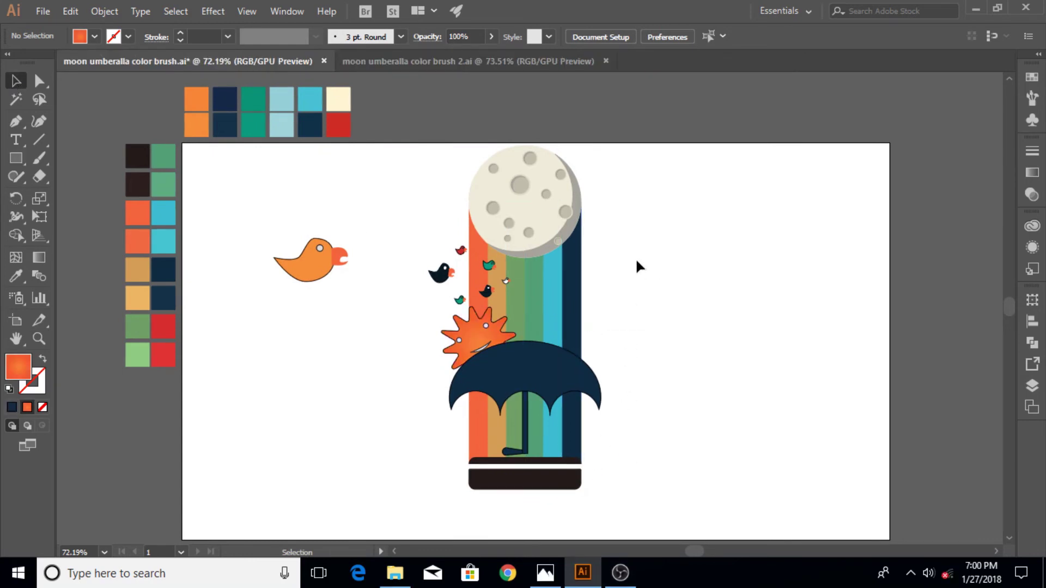
Draw a tall dark-filled rounded rectangle below the orange bird.
left_click_drag(16, 158, 44, 177)
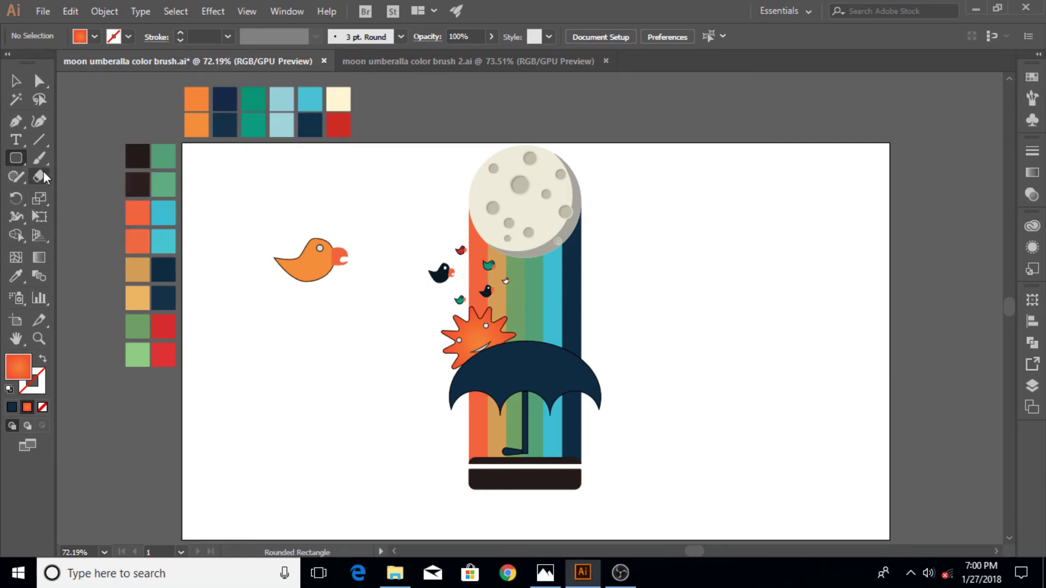
left_click_drag(290, 343, 321, 399)
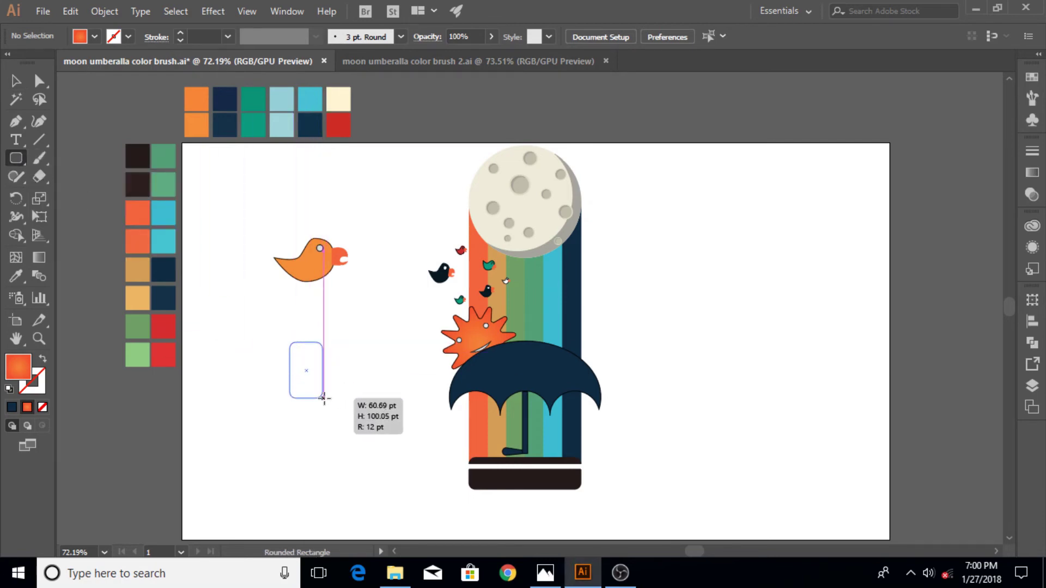
left_click_drag(322, 398, 319, 391)
left_click(16, 82)
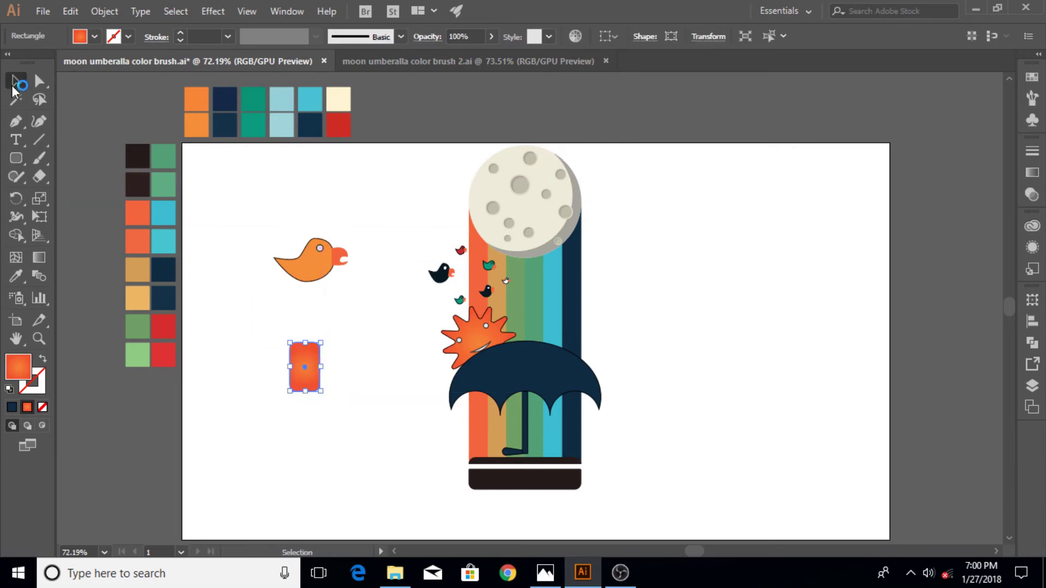
left_click(39, 82)
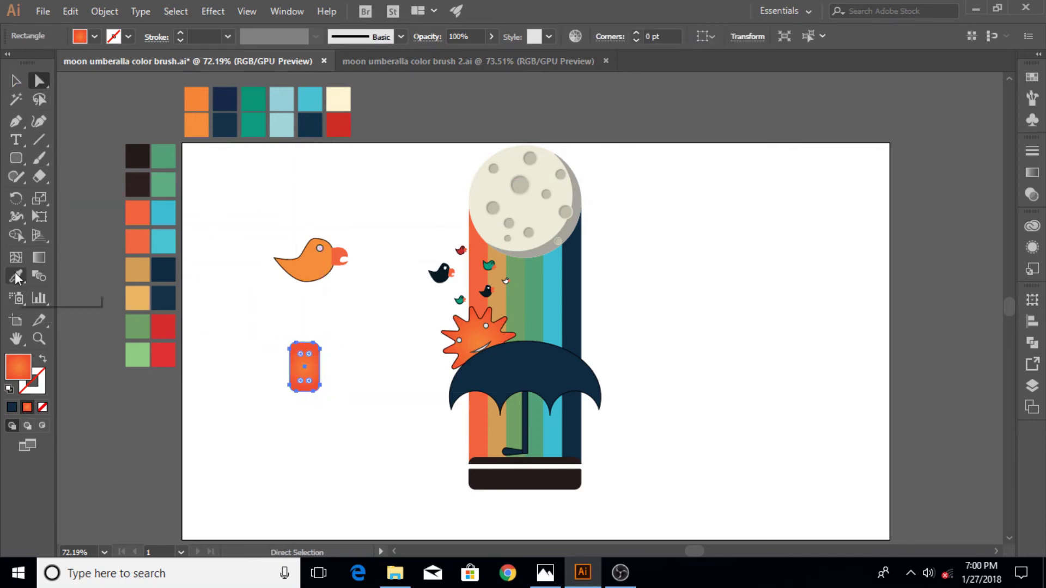
left_click(16, 276)
left_click(523, 474)
left_click(39, 82)
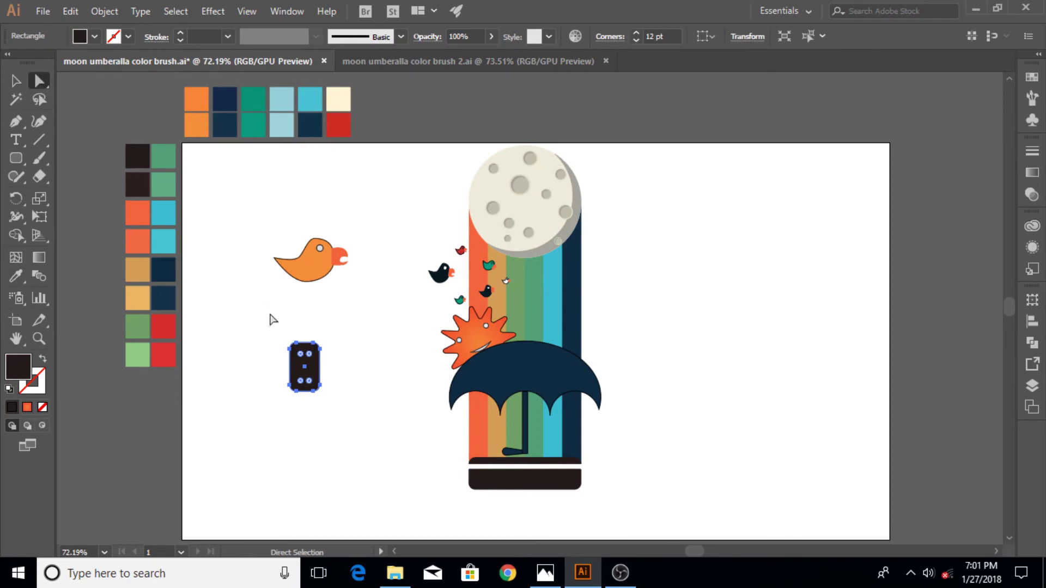
Drag the corner widgets until the rectangle becomes a fully rounded capsule.
left_click(318, 358)
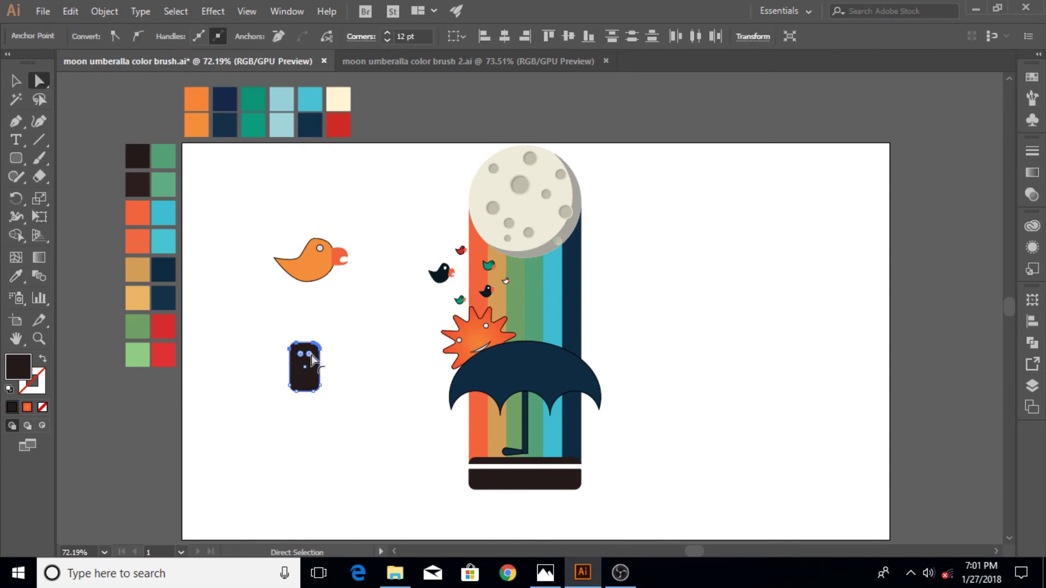
mouse_move(313, 360)
left_mouse_down()
mouse_move(322, 396)
mouse_move(305, 376)
left_mouse_up()
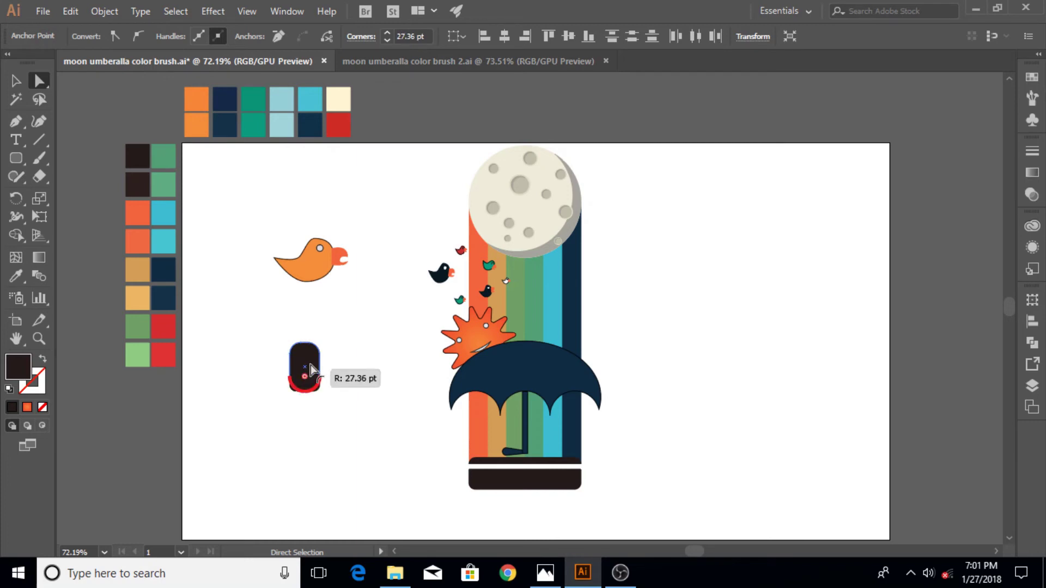
left_click(346, 370)
Draw a small white circle and move it onto the capsule's lower end.
left_click_drag(16, 158, 54, 192)
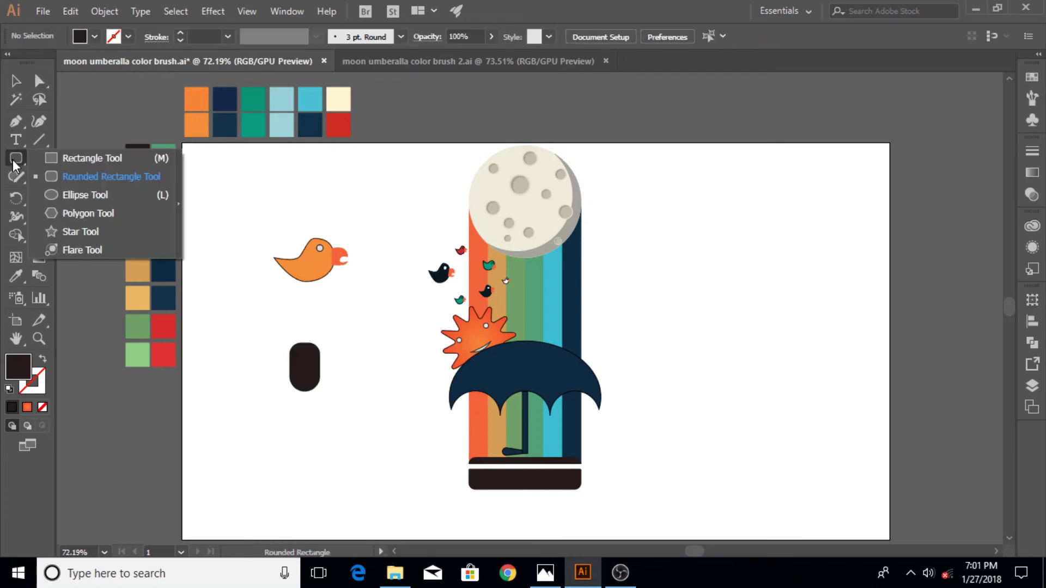
left_click_drag(254, 361, 264, 371)
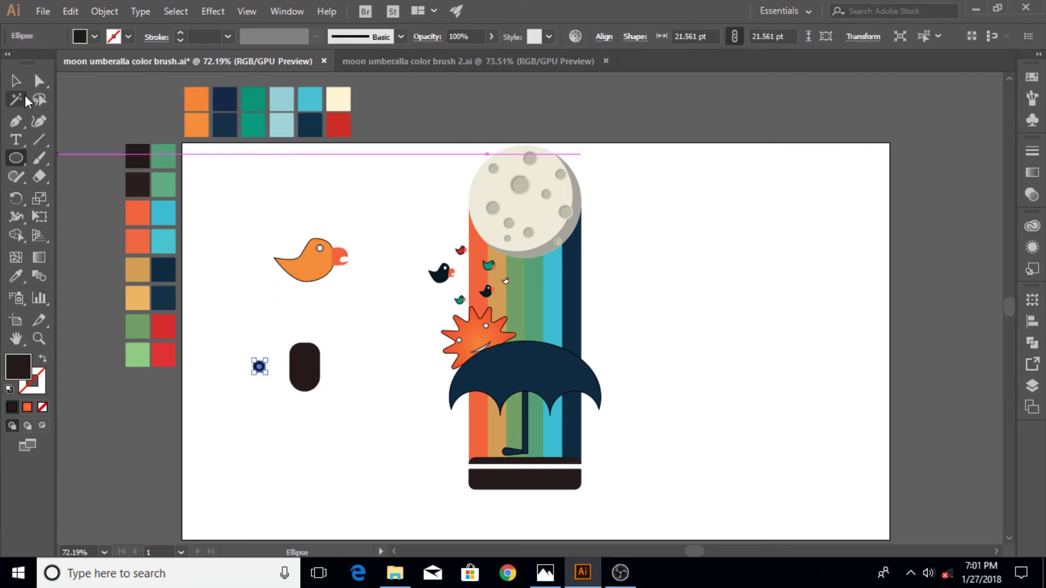
left_click(16, 81)
left_click(18, 276)
left_click(260, 393)
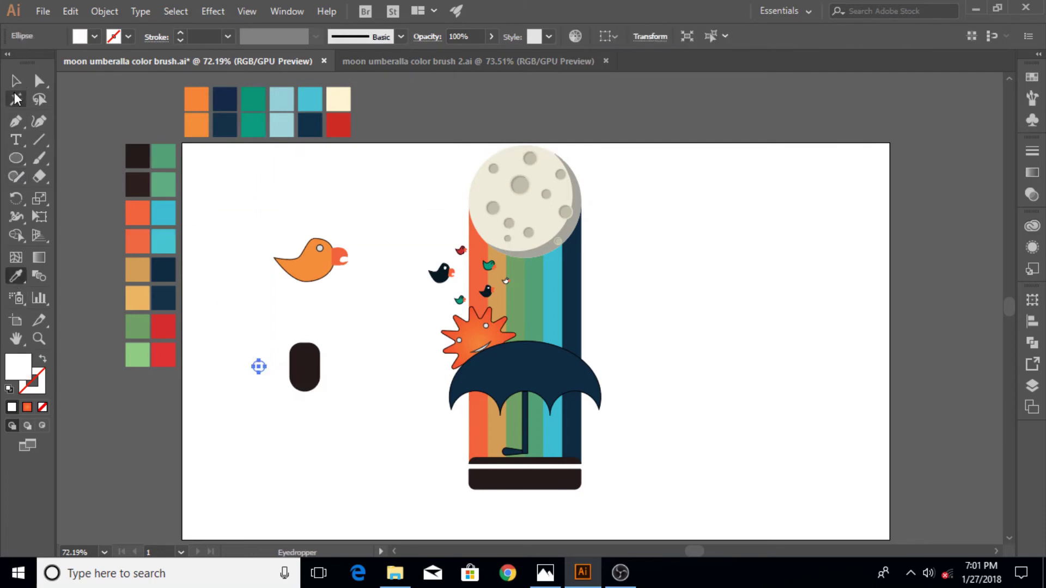
left_click(16, 81)
left_click_drag(260, 366, 305, 380)
Drag a copy of the holed capsule below the dark bar.
left_click(281, 453)
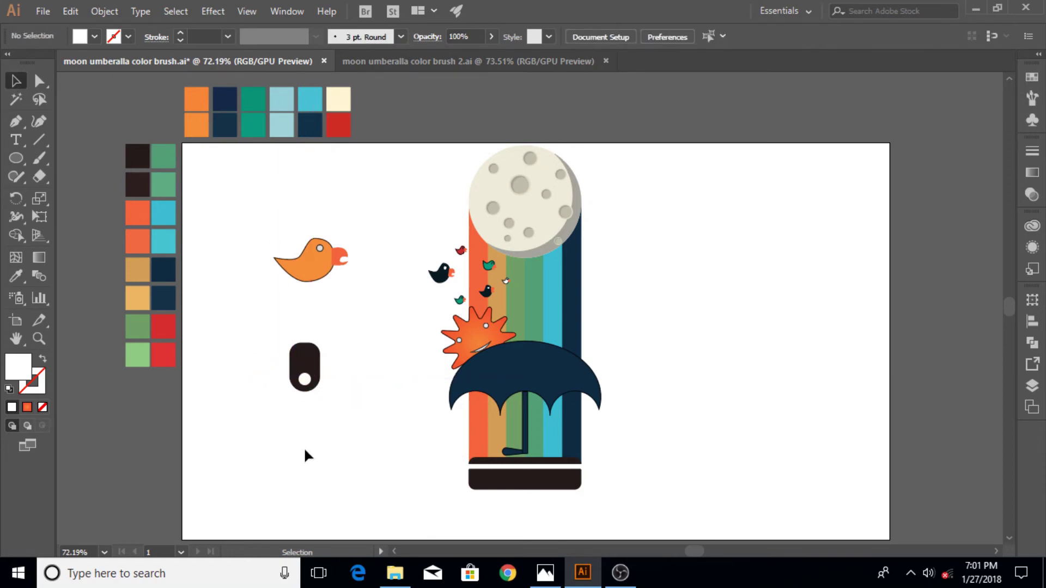
left_click_drag(273, 323, 321, 404)
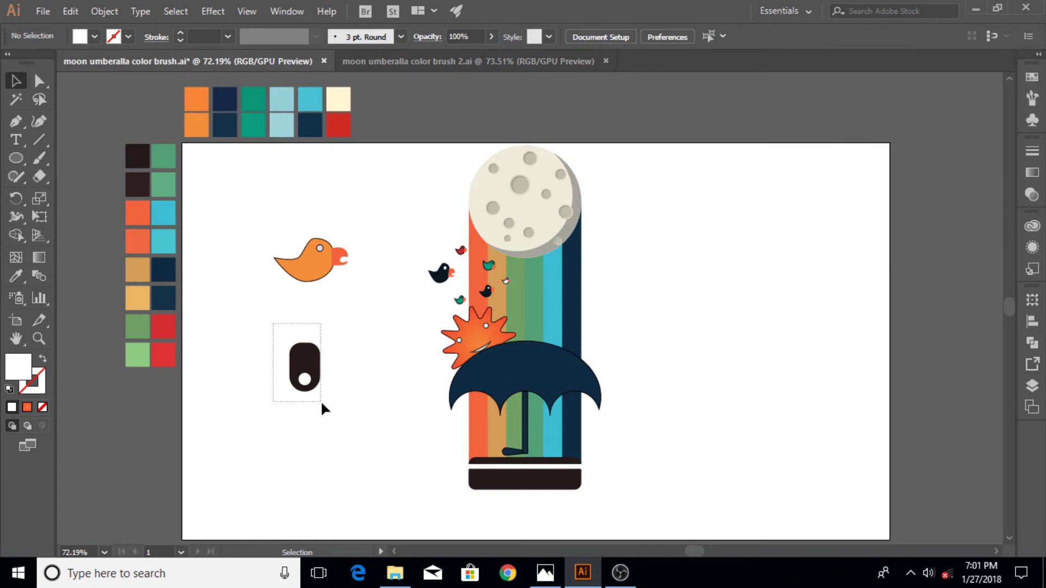
left_click(308, 359, "shift")
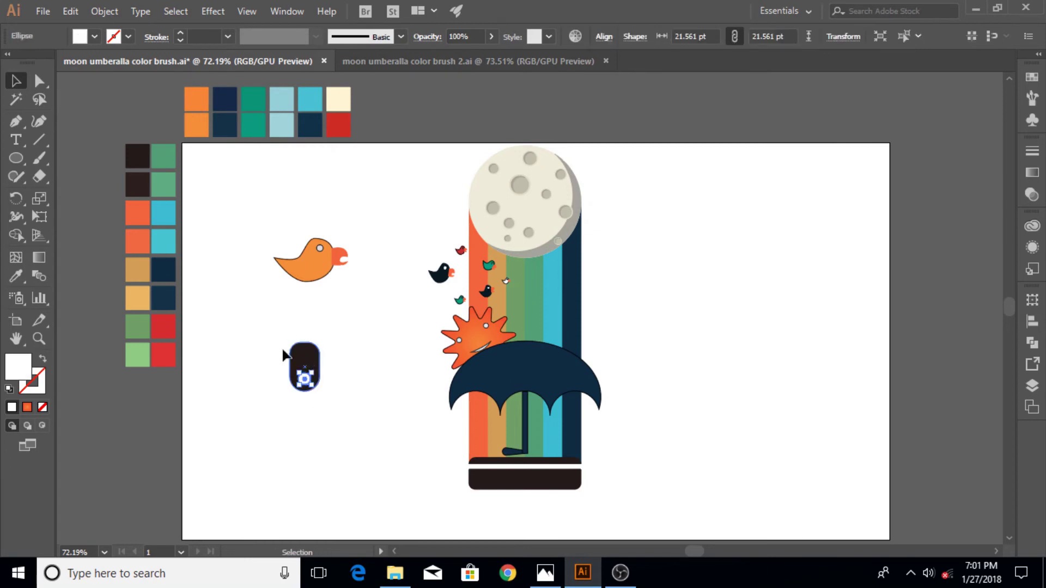
mouse_move(252, 329)
left_mouse_down()
mouse_move(321, 395)
mouse_move(355, 385)
mouse_move(365, 360)
mouse_move(533, 504)
left_mouse_up()
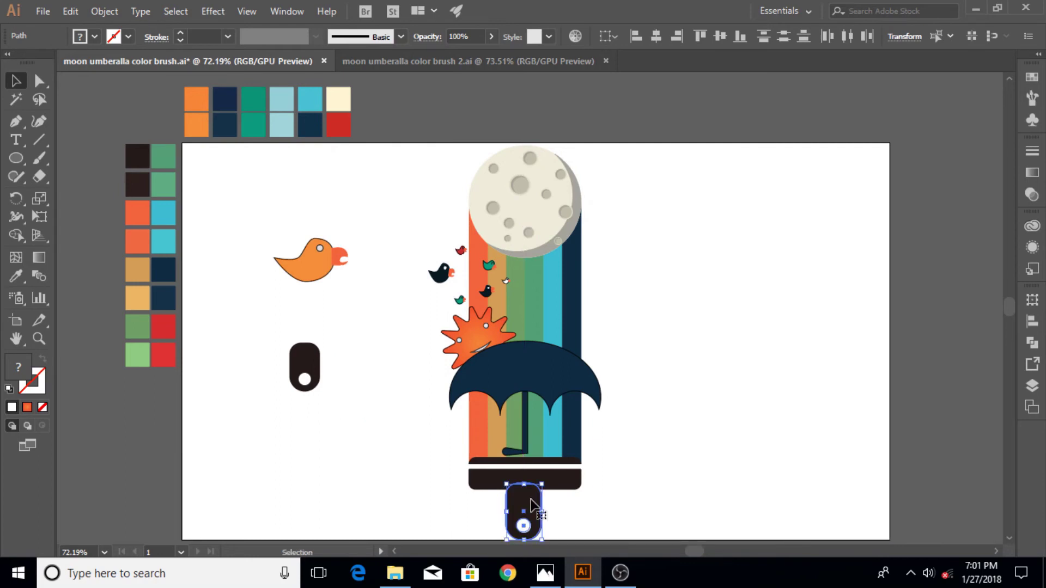
left_click(487, 487, "shift")
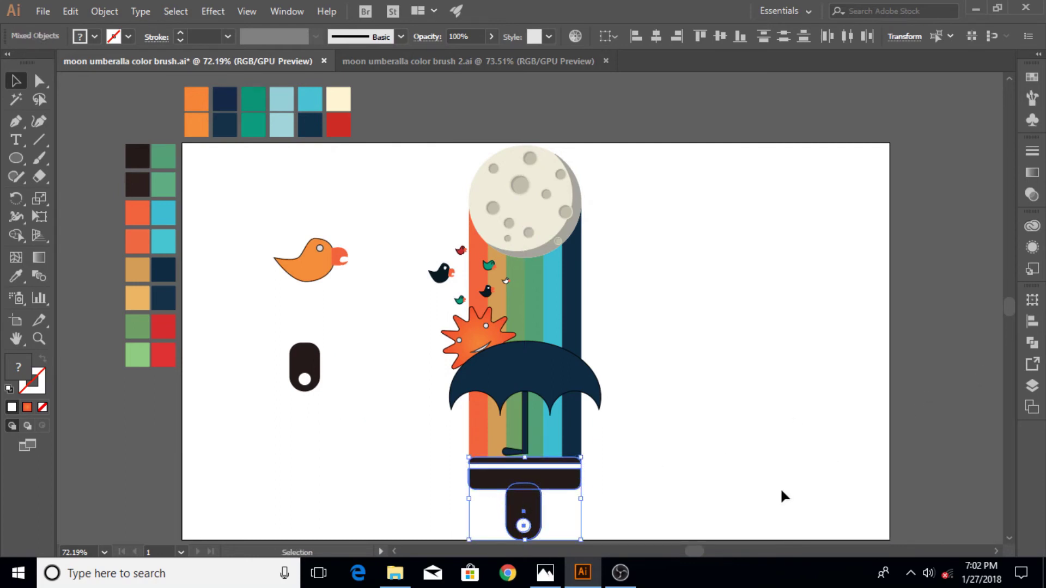
left_click(523, 525, "shift")
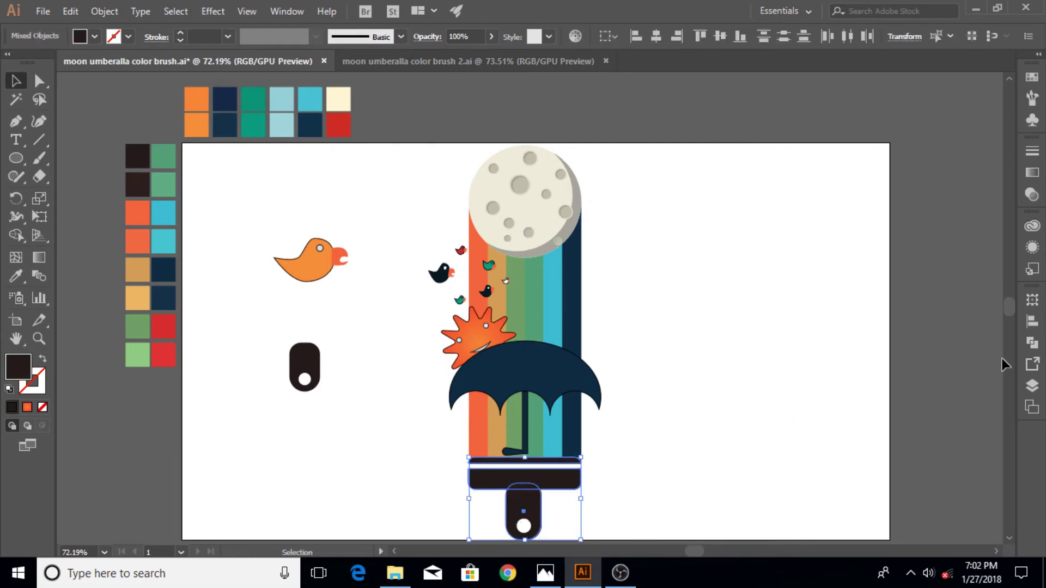
Show the Pathfinder options and delete the white hole from the copied handle.
left_click(1031, 386)
left_click(1031, 343)
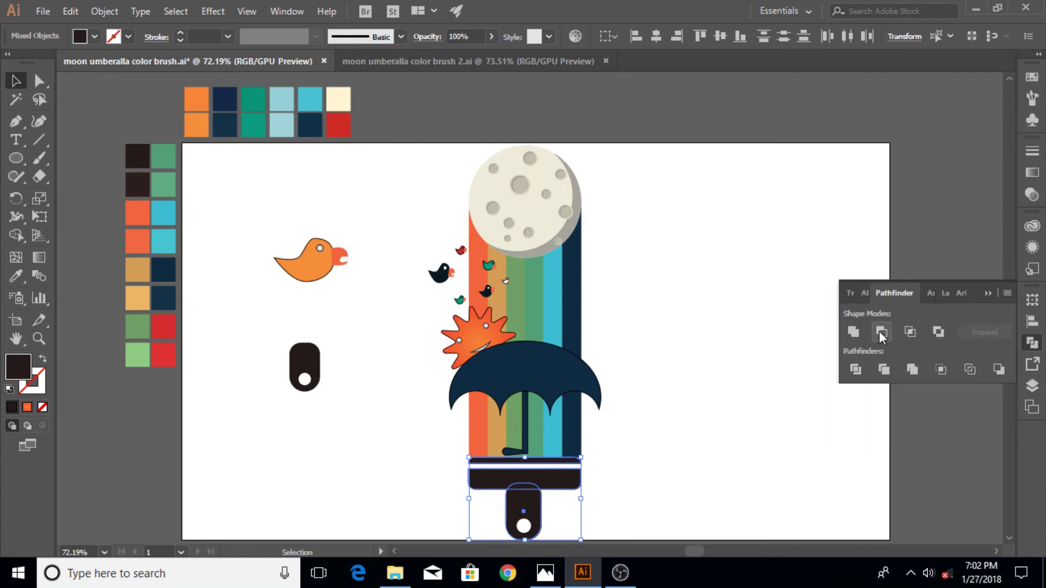
left_click(869, 400)
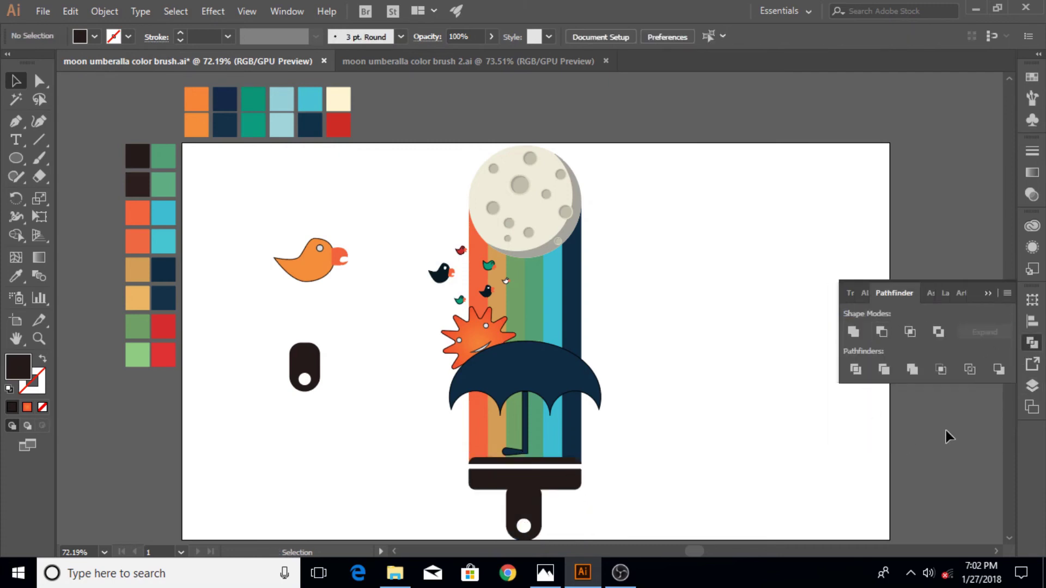
left_click(524, 526)
key("Delete")
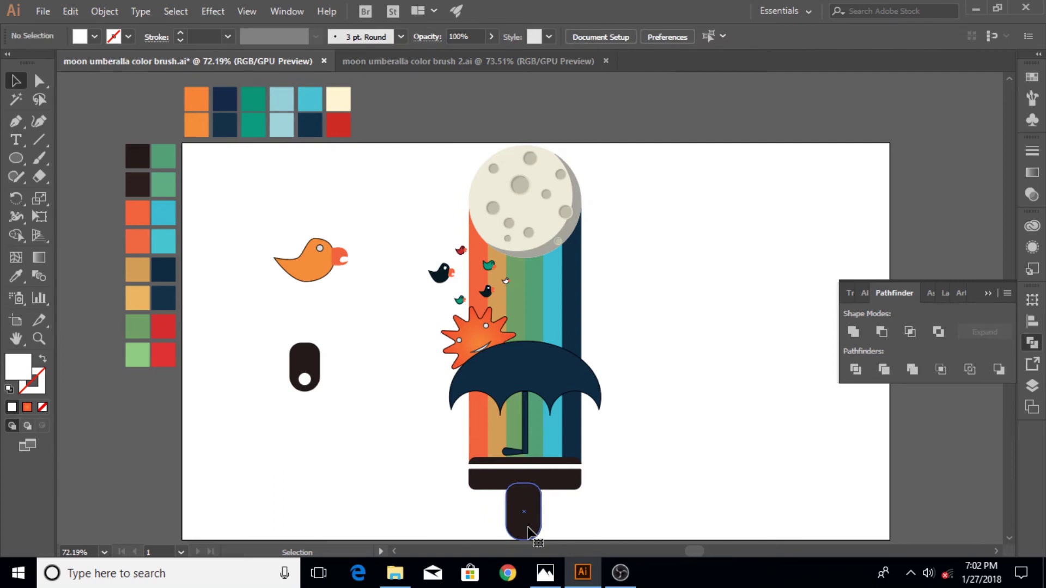
Ungroup the dark bar's parts and select the lower bar alone.
left_click(527, 527)
left_click(544, 478, "shift")
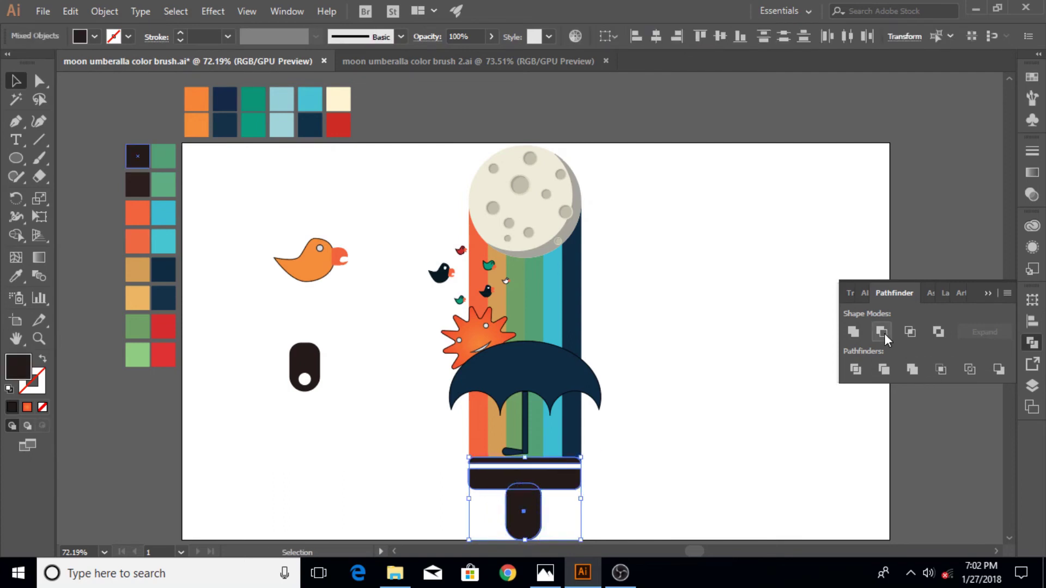
left_click(566, 482)
right_click(567, 484)
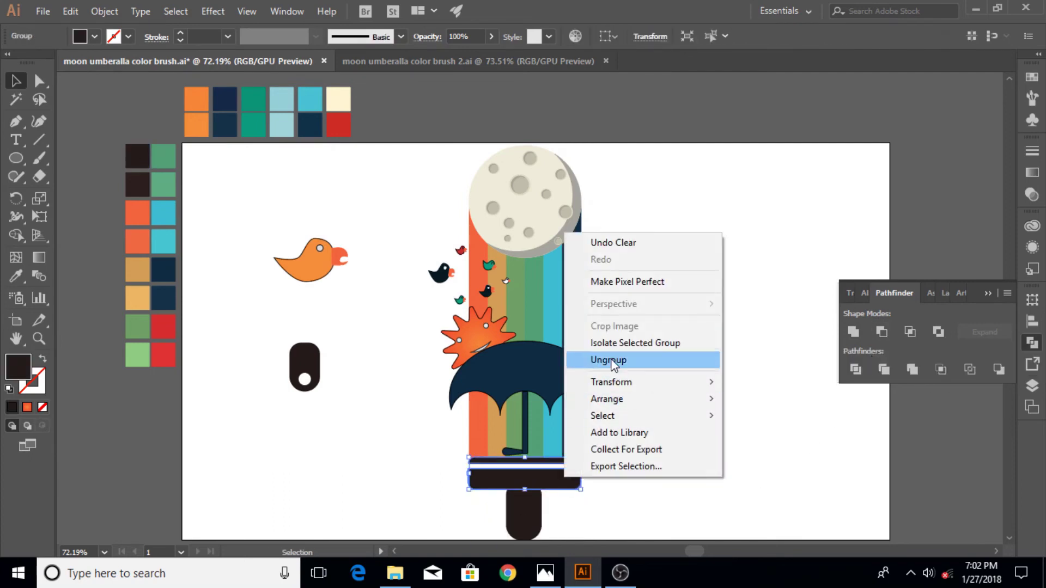
left_click(608, 360)
left_click(630, 503)
left_click(569, 484)
Bring the handle copy to front and cut it from the dark bar with Minus Front.
right_click(516, 527)
mouse_move(557, 443)
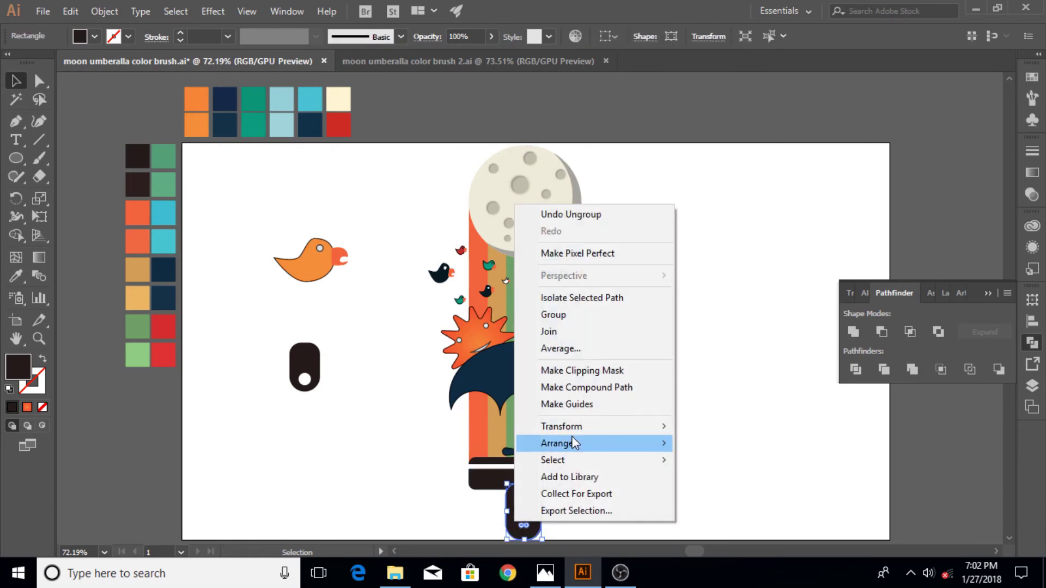
left_click(702, 443)
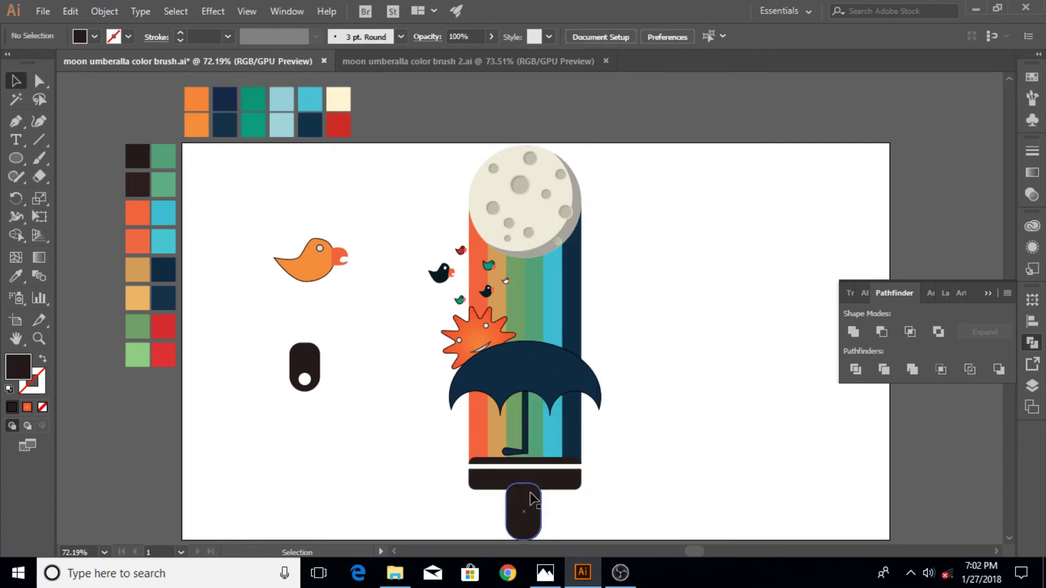
left_click(561, 479, "shift")
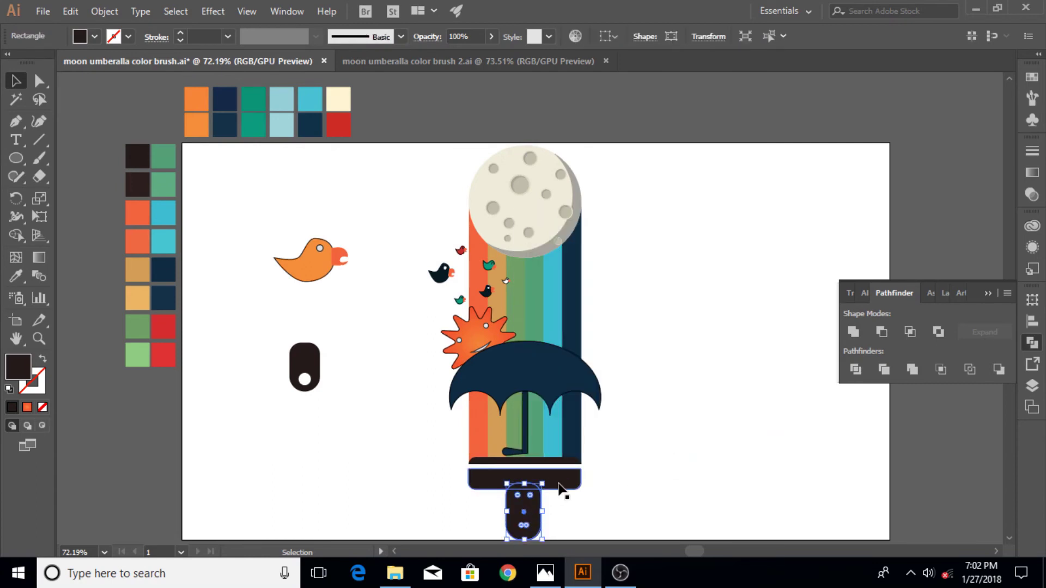
left_click(889, 331)
left_click(761, 433)
left_click(988, 293)
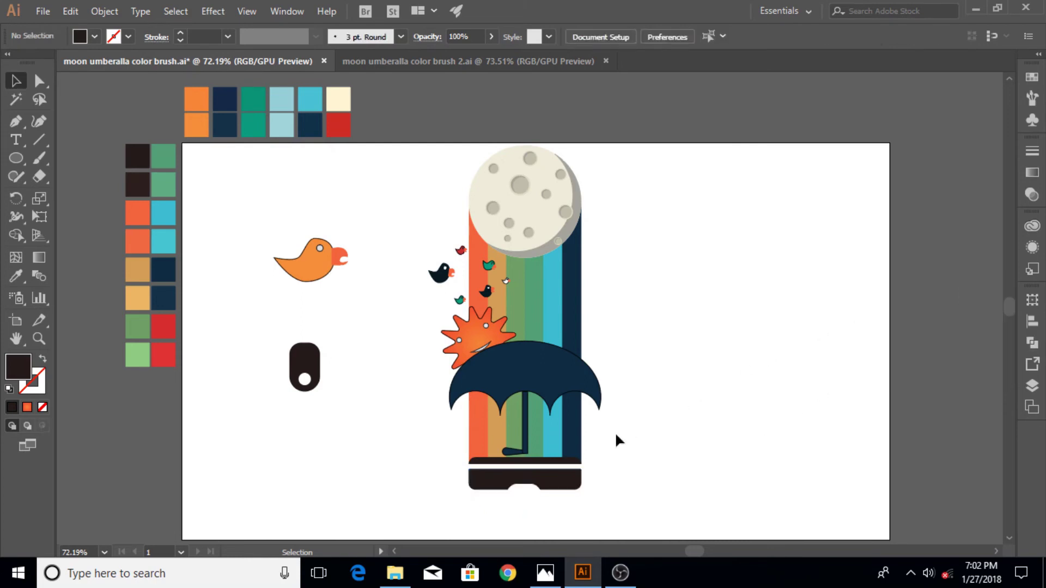
Move the original holed capsule just below the dark bar.
left_click(311, 368)
left_click_drag(309, 358, 528, 499)
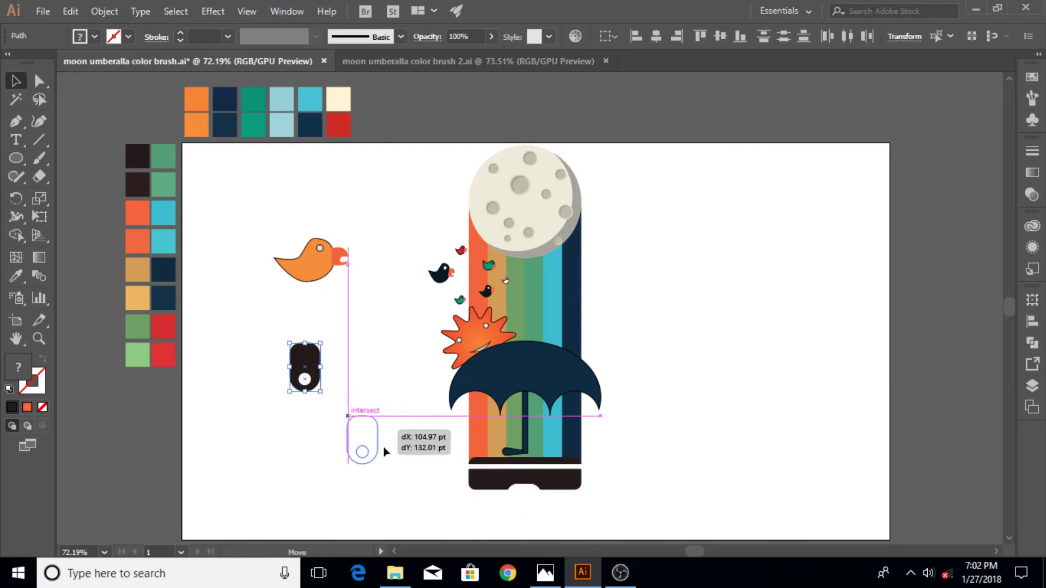
left_click(601, 491)
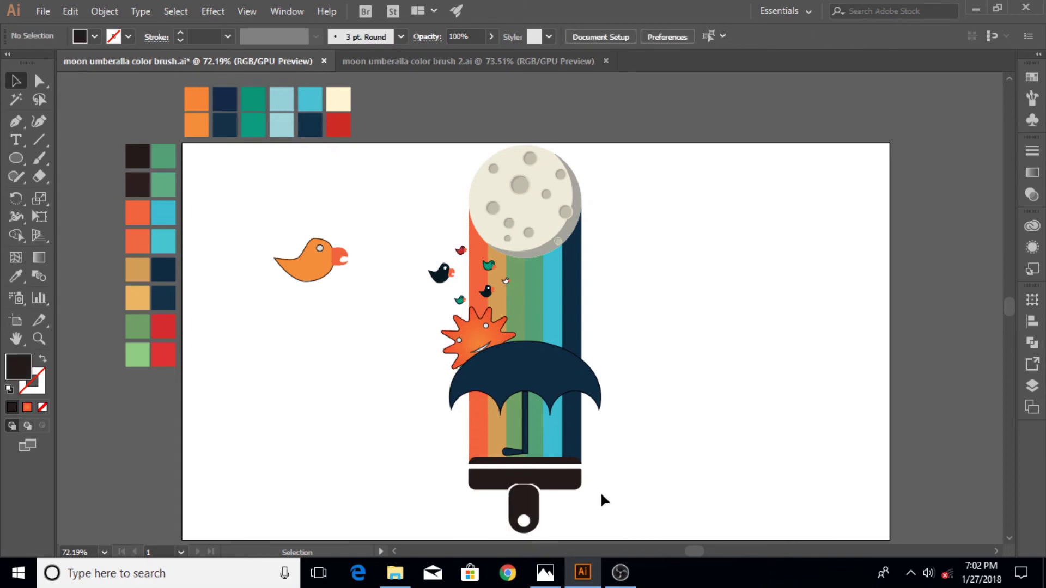
left_click(524, 504)
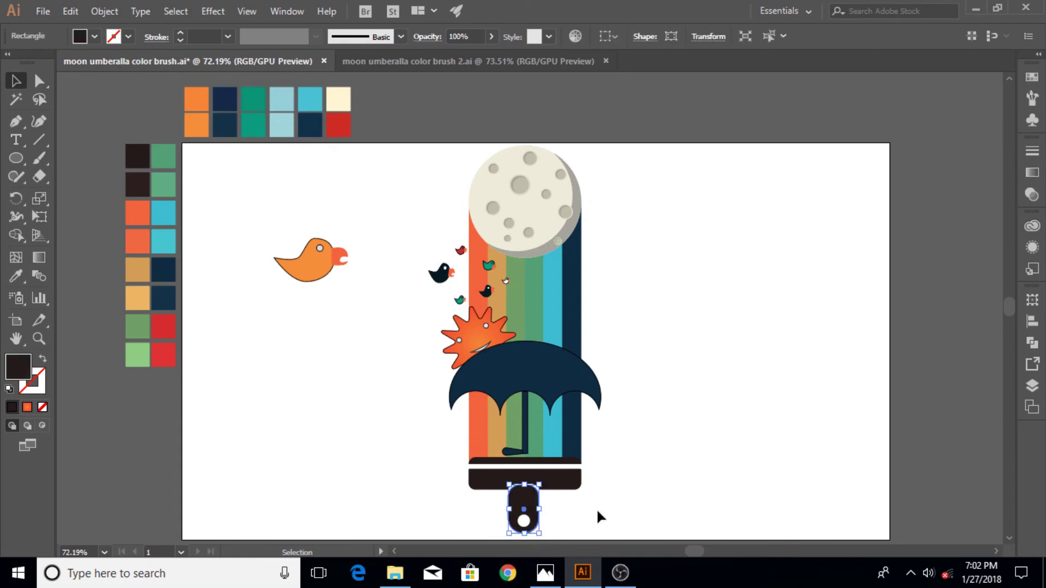
left_click(614, 451)
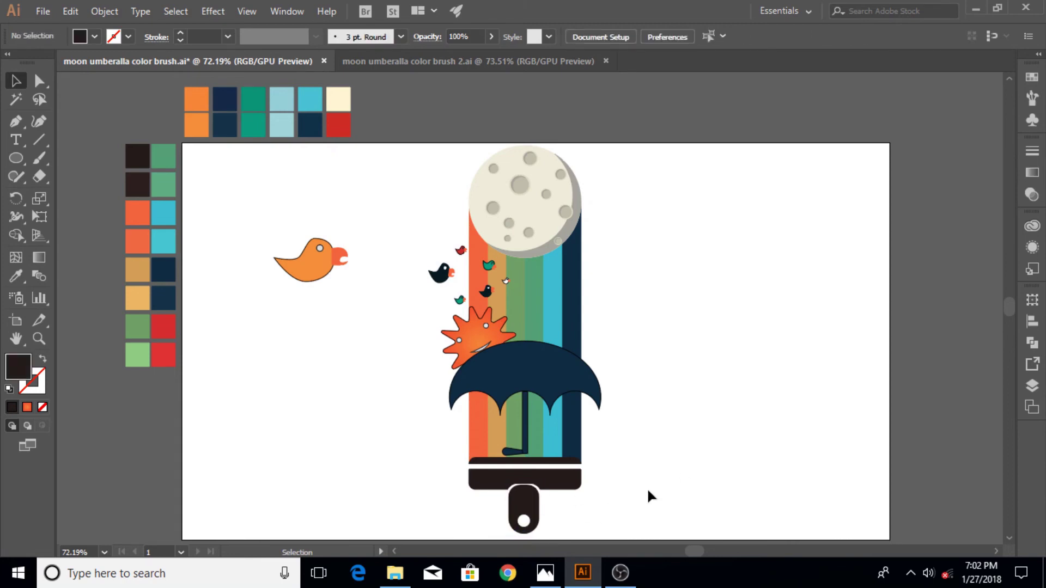
Draw a white circle with a black outline to the right of the moon.
left_click_drag(18, 157, 52, 197)
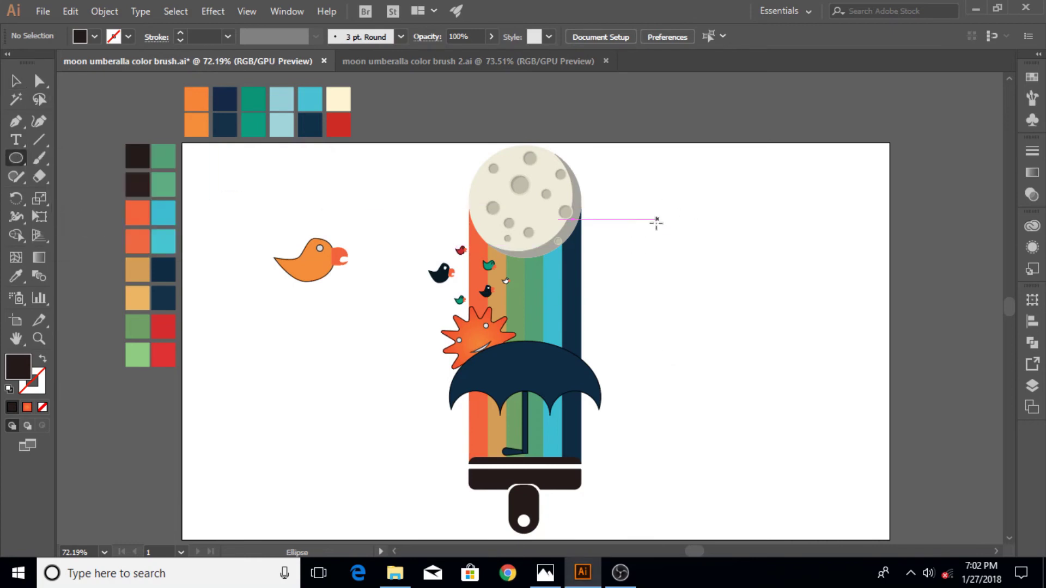
left_click_drag(628, 233, 672, 276)
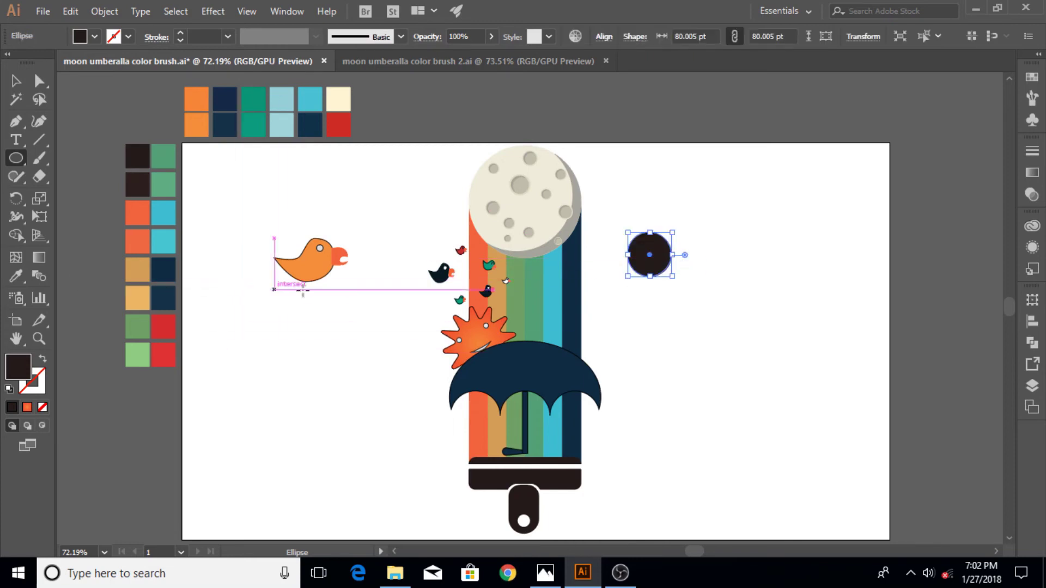
left_click(129, 37)
left_click(43, 62)
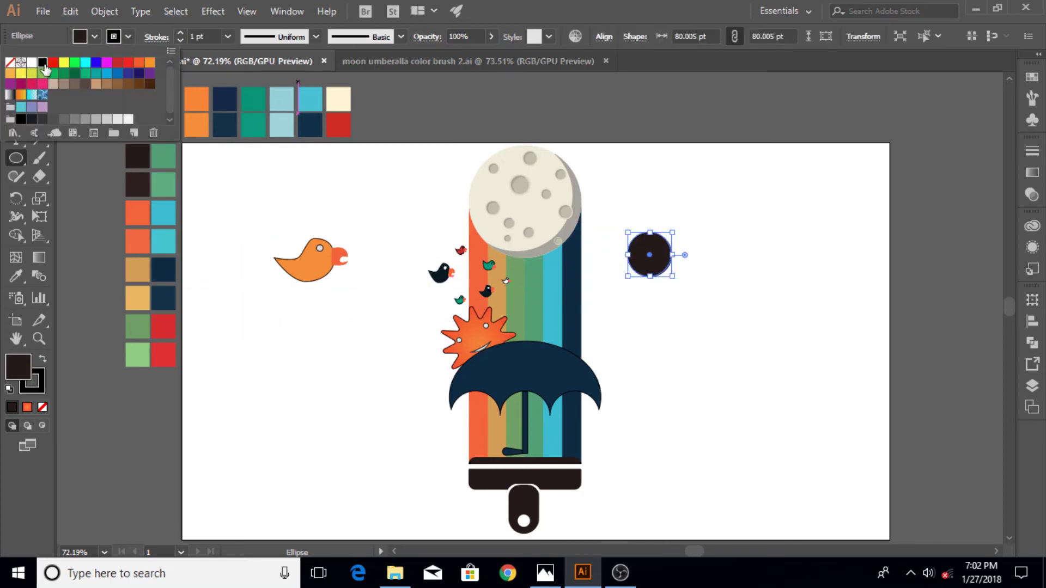
left_click(656, 312)
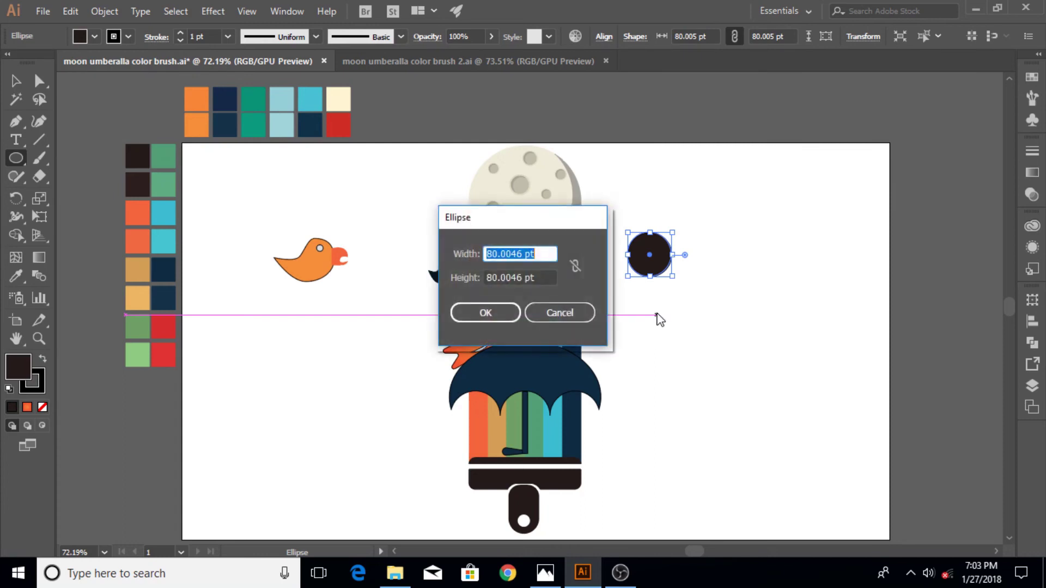
left_click(556, 311)
left_click(17, 278)
left_click(621, 303)
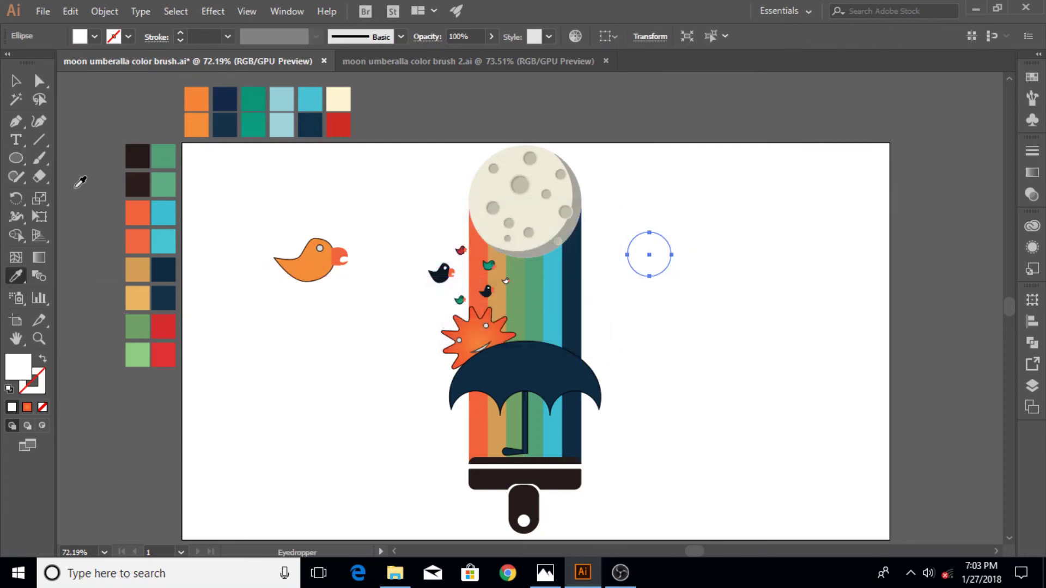
left_click(14, 161)
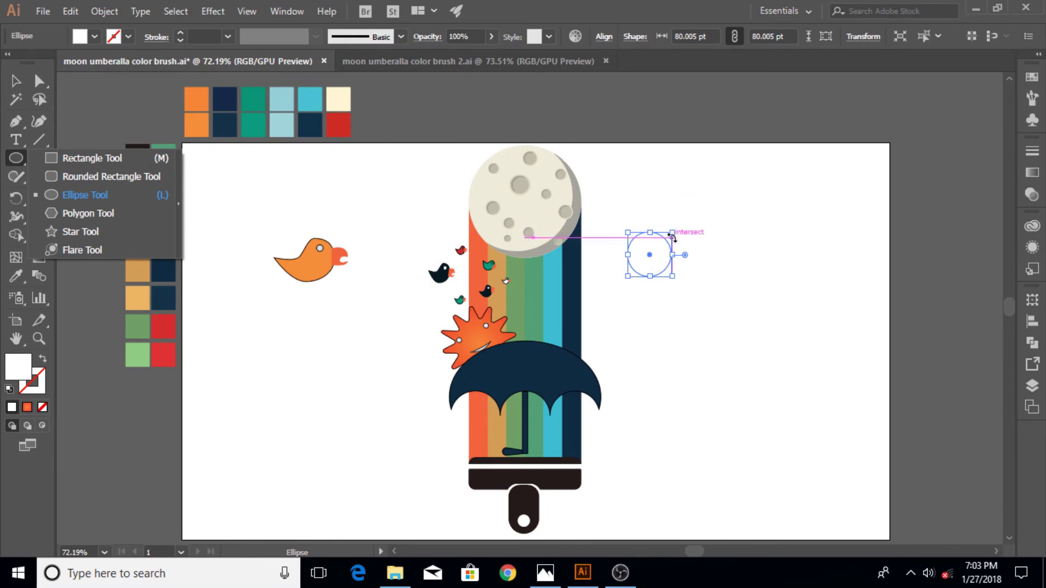
Draw a larger overlapping circle and give both circles a black outline.
left_click_drag(674, 225, 737, 277)
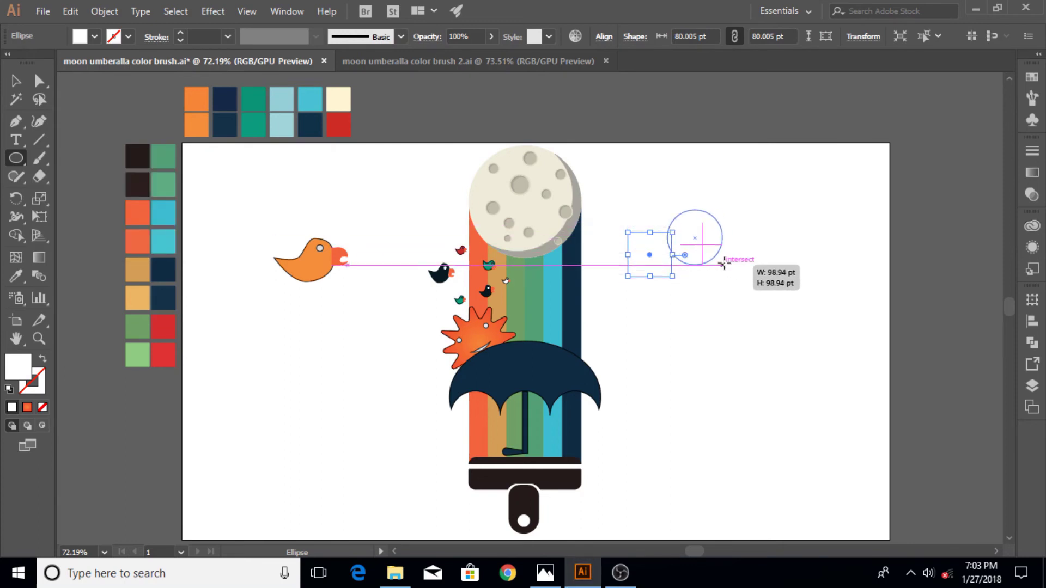
left_click_drag(737, 278, 742, 275)
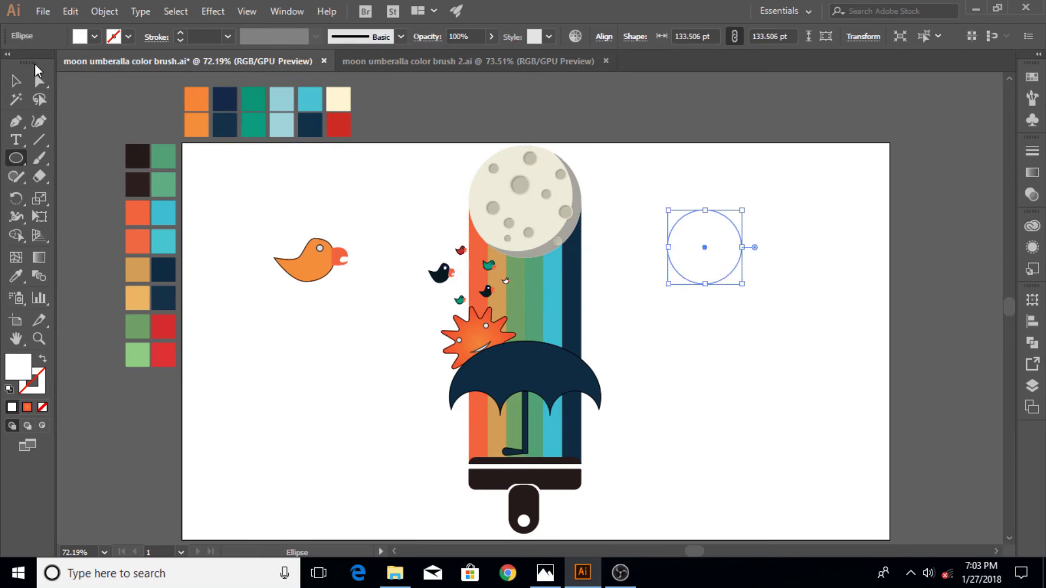
key("v")
left_click_drag(645, 191, 774, 310)
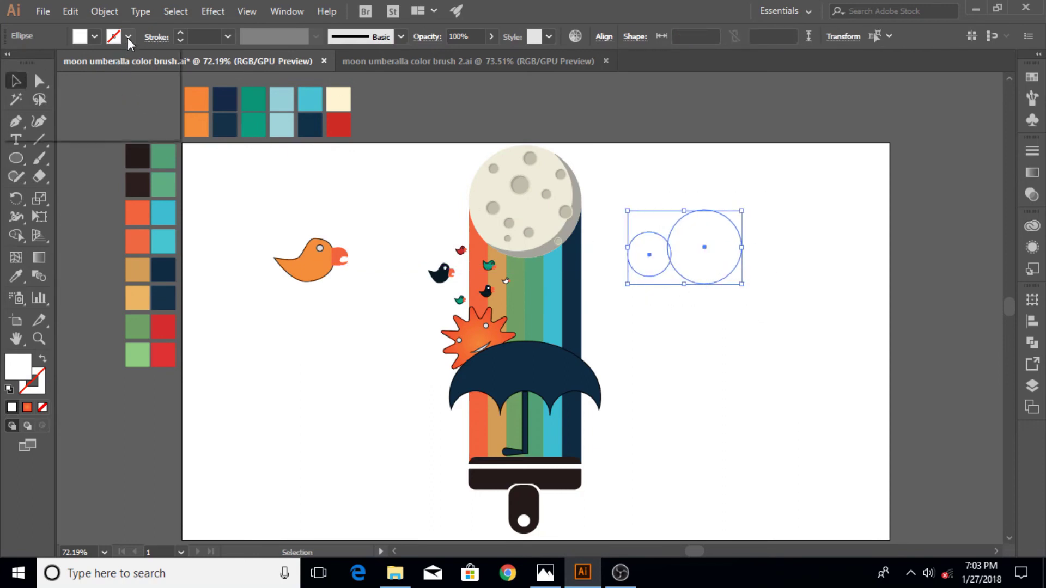
left_click(128, 36)
left_click(43, 63)
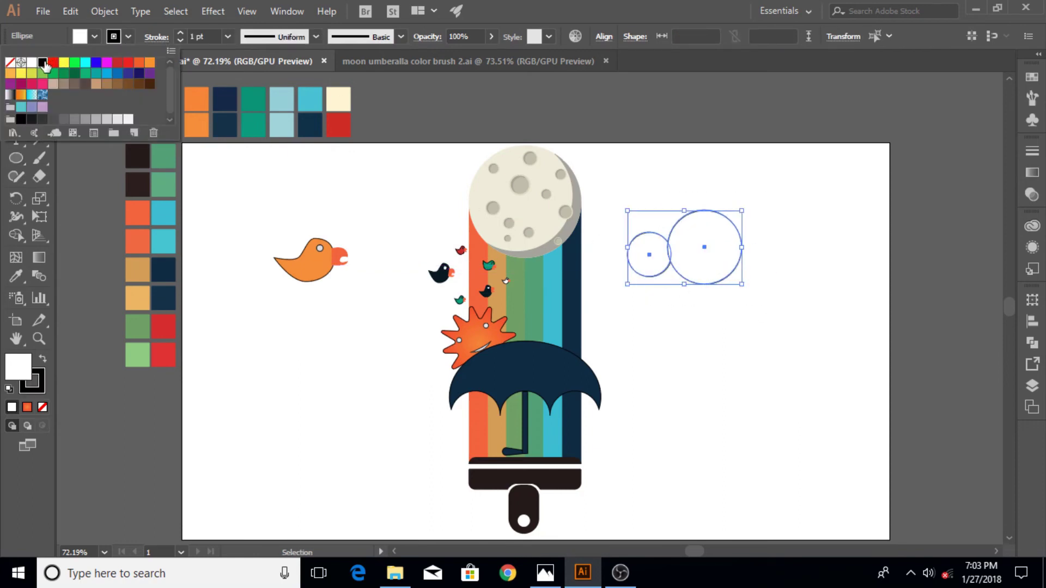
left_click(128, 36)
left_click(16, 158)
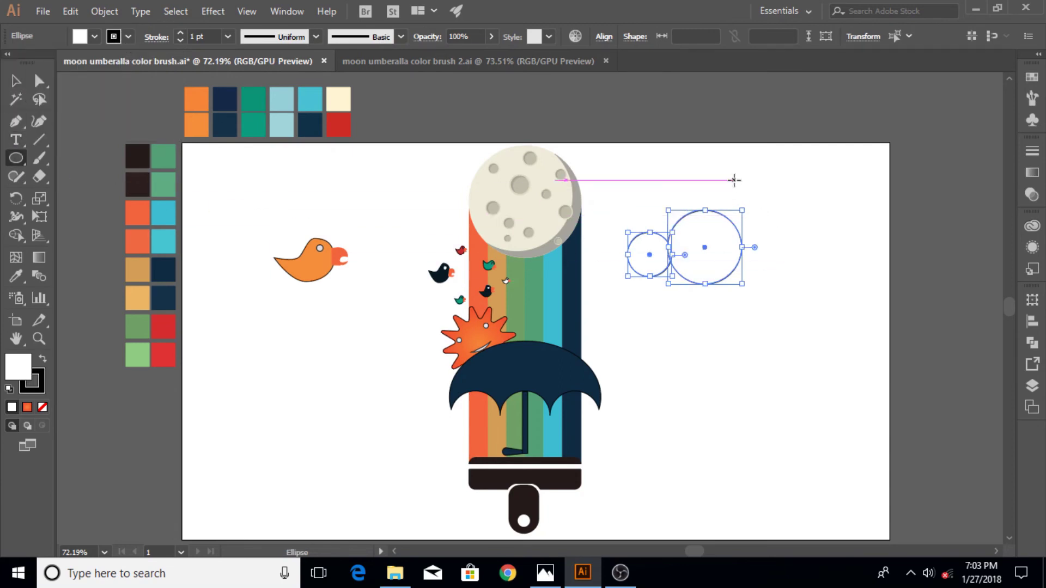
Draw seven more overlapping circles of varying sizes in two rows around the pair.
left_click_drag(733, 180, 816, 278)
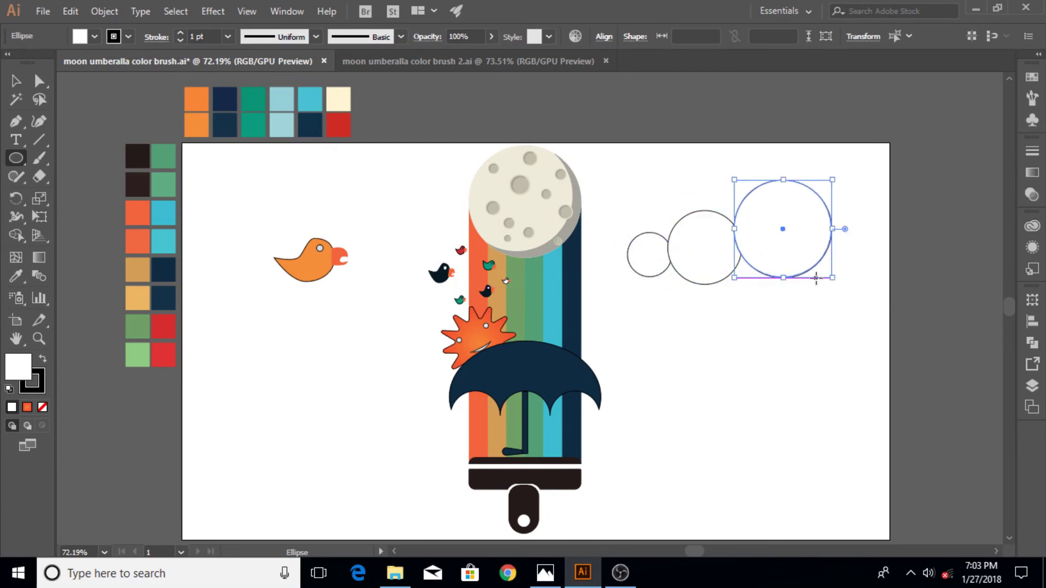
left_click_drag(819, 206, 905, 281)
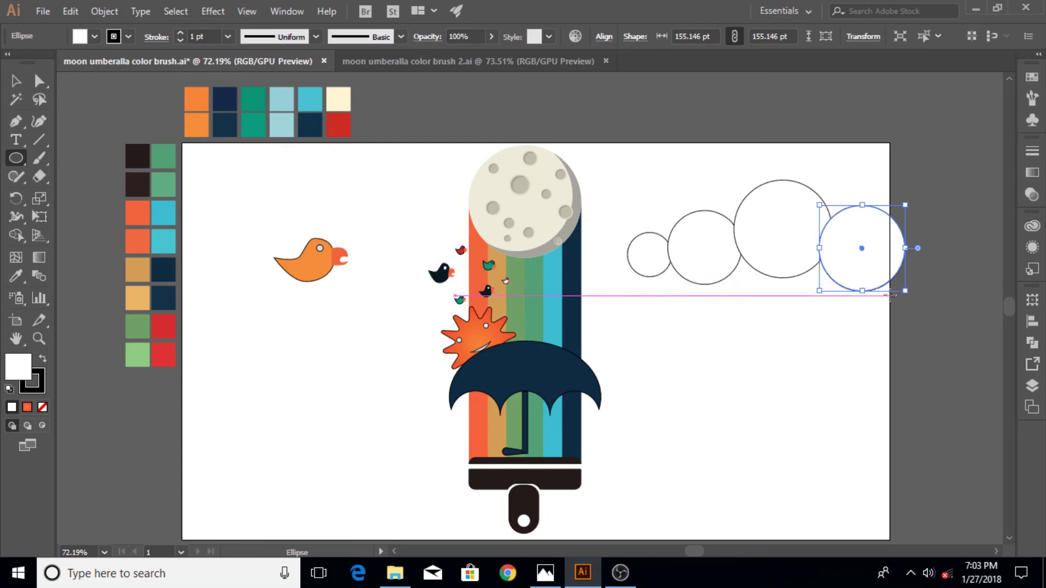
left_click_drag(853, 282, 904, 338)
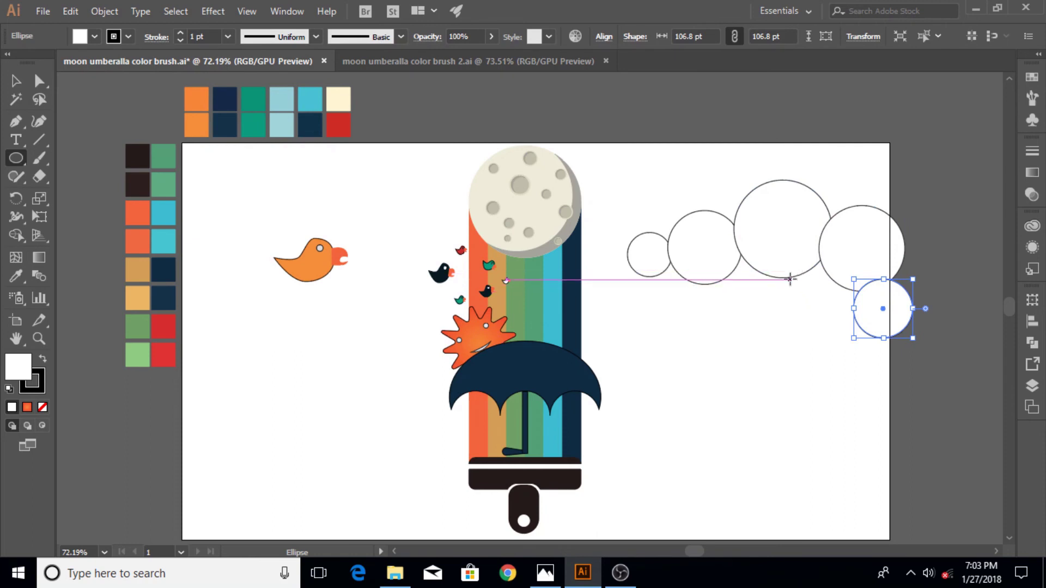
left_click_drag(790, 279, 867, 356)
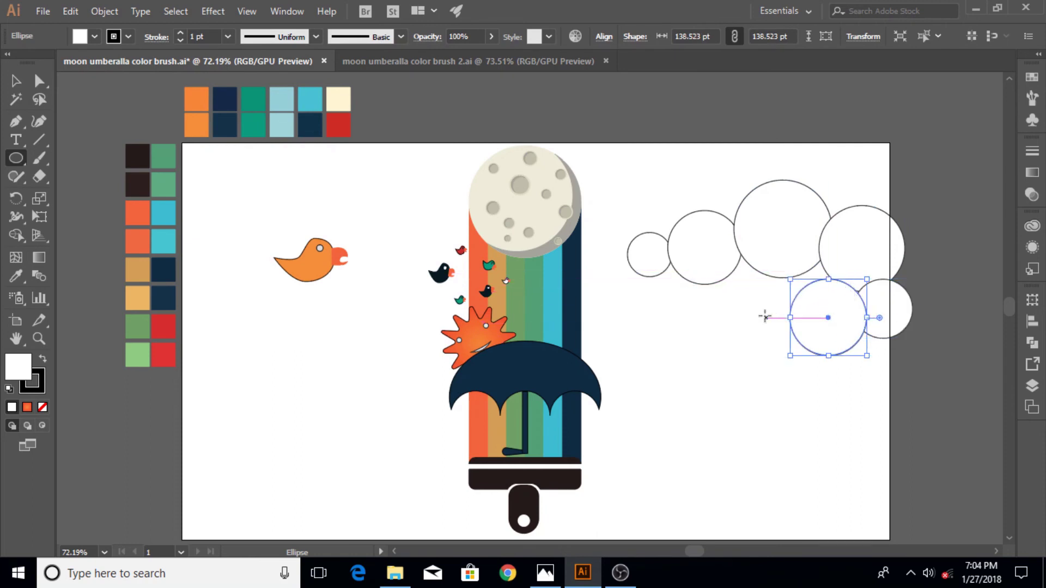
left_click_drag(773, 323, 793, 342)
left_click_drag(700, 279, 771, 350)
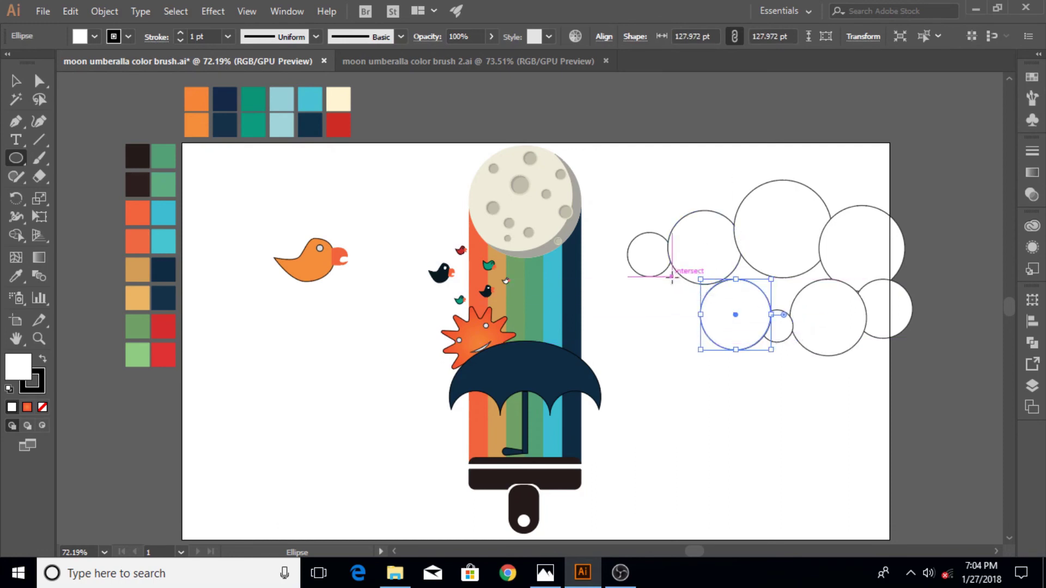
mouse_move(676, 263)
left_mouse_down()
mouse_move(685, 326)
mouse_move(661, 314)
left_mouse_up()
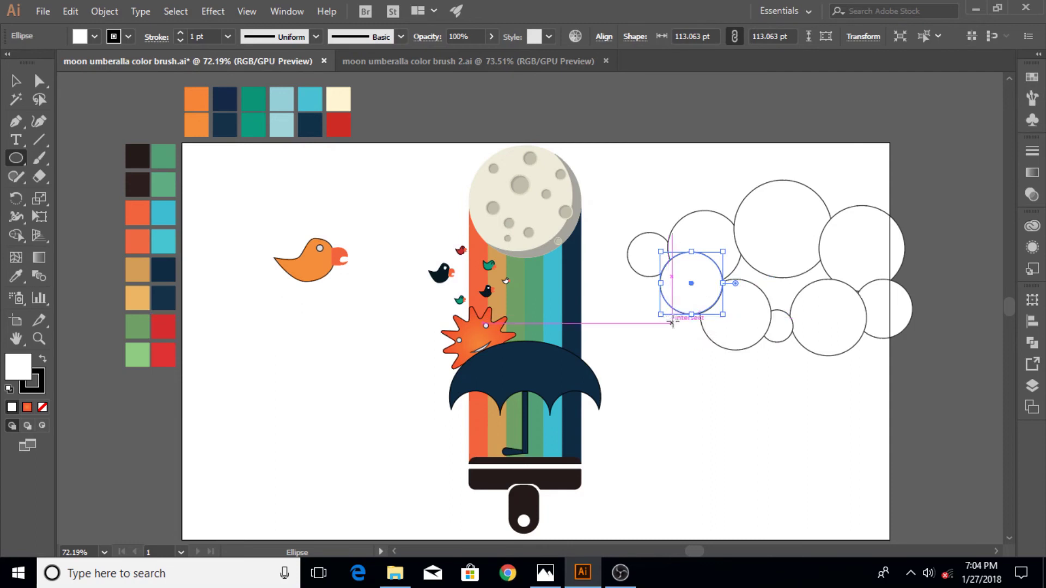
Select all cloud circles and drag across them with Shape Builder to merge them.
left_click(16, 81)
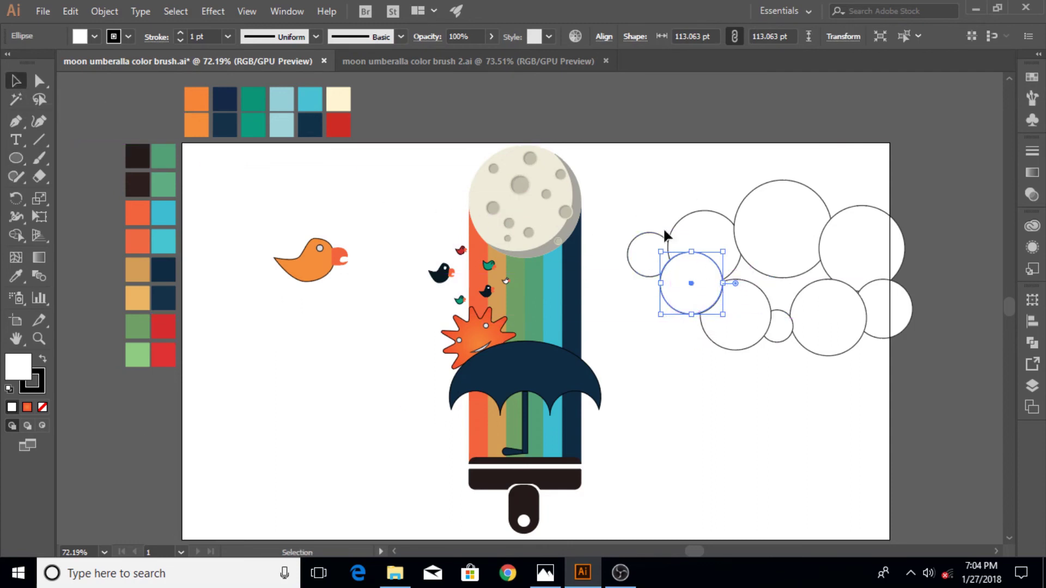
mouse_move(641, 178)
left_mouse_down()
mouse_move(735, 222)
mouse_move(932, 367)
left_mouse_up()
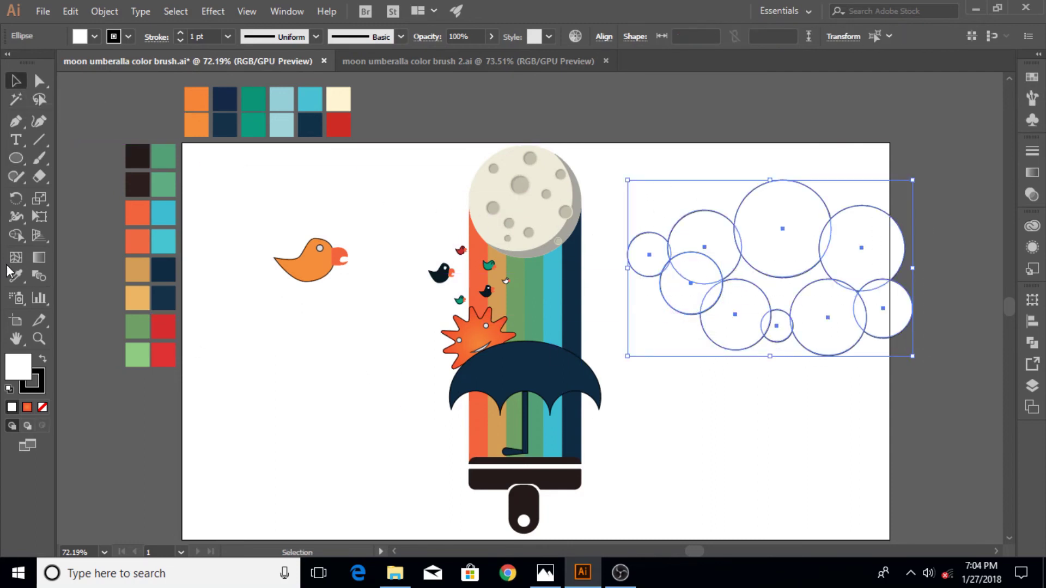
left_click(16, 235)
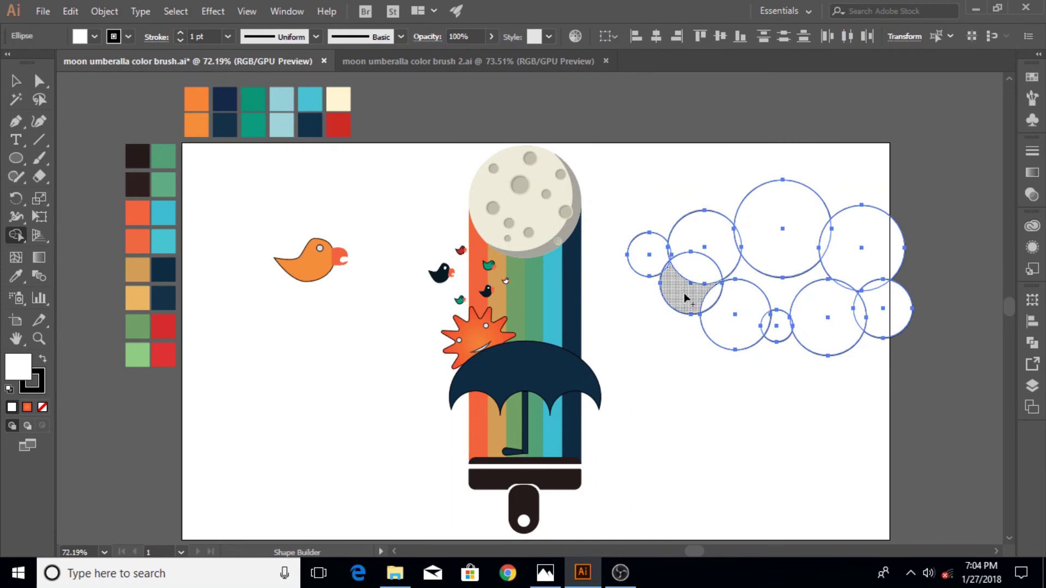
mouse_move(684, 292)
left_mouse_down()
mouse_move(713, 244)
mouse_move(703, 276)
mouse_move(664, 250)
left_mouse_up()
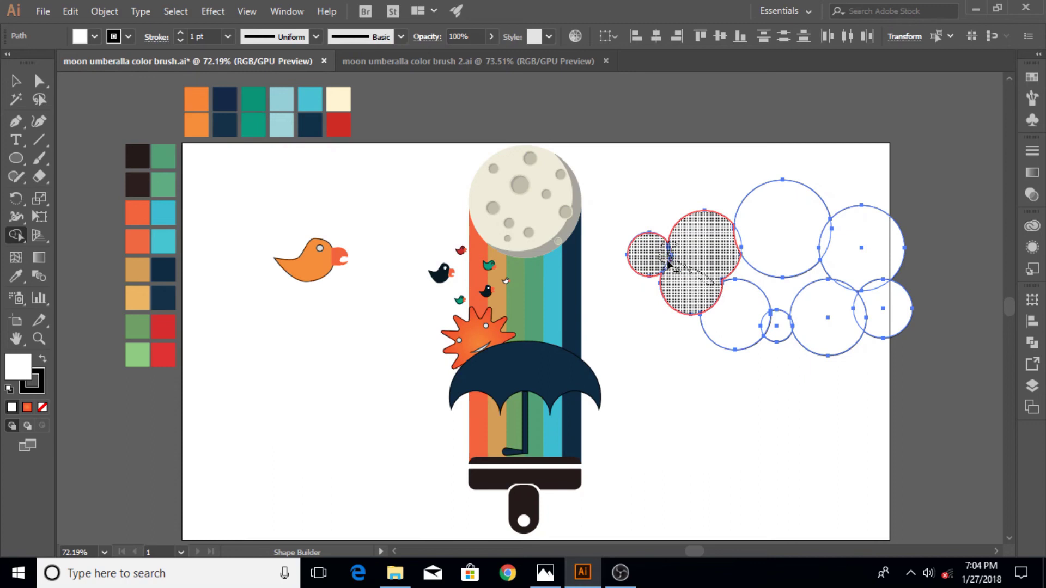
mouse_move(725, 305)
left_mouse_down()
mouse_move(873, 290)
mouse_move(857, 306)
left_mouse_up()
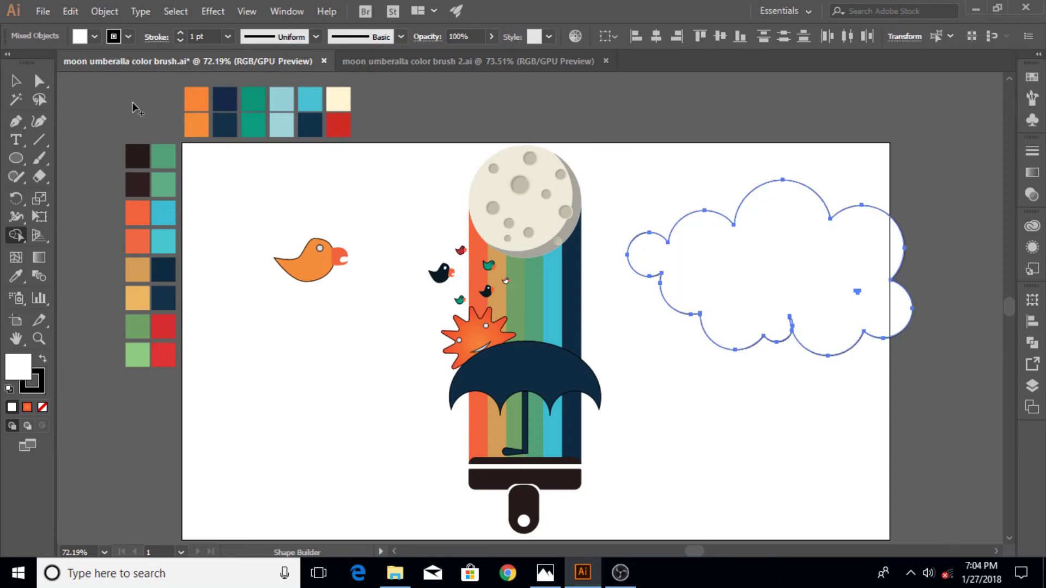
left_click(16, 80)
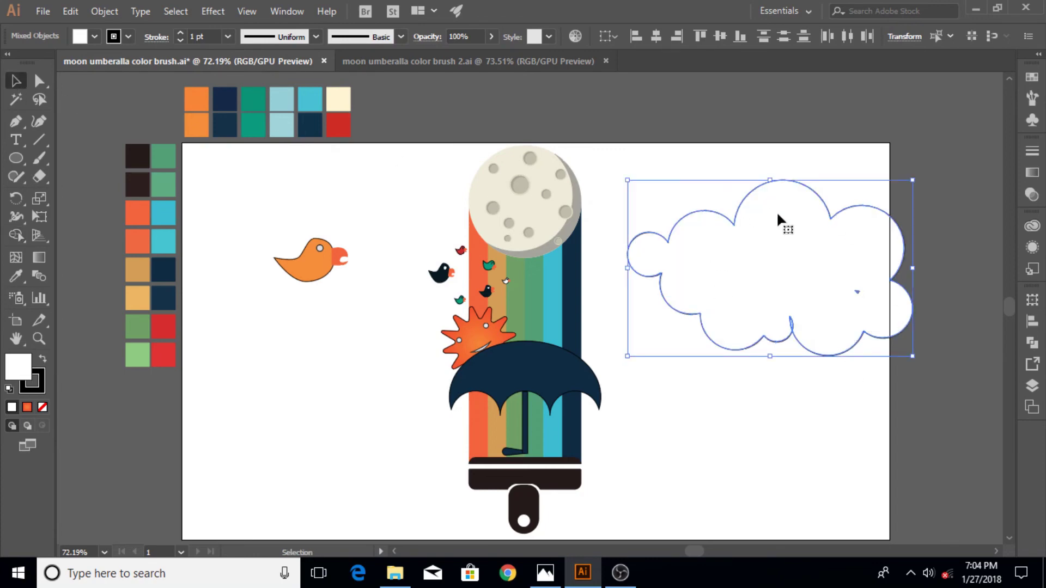
left_click(16, 276)
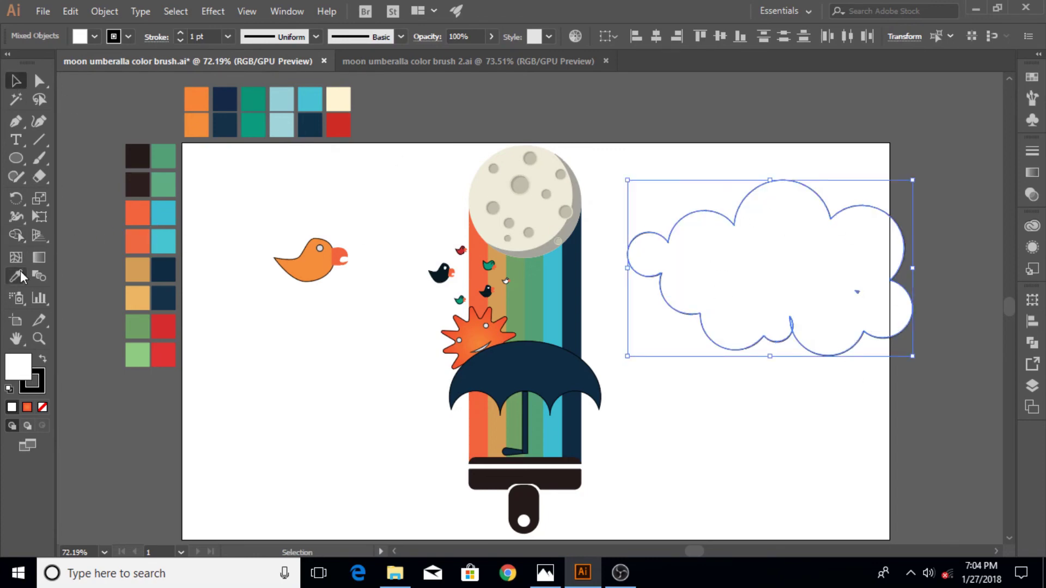
Fill the cloud with the blue swatch, shrink it, and place a vertically reflected copy over it.
left_click(311, 98)
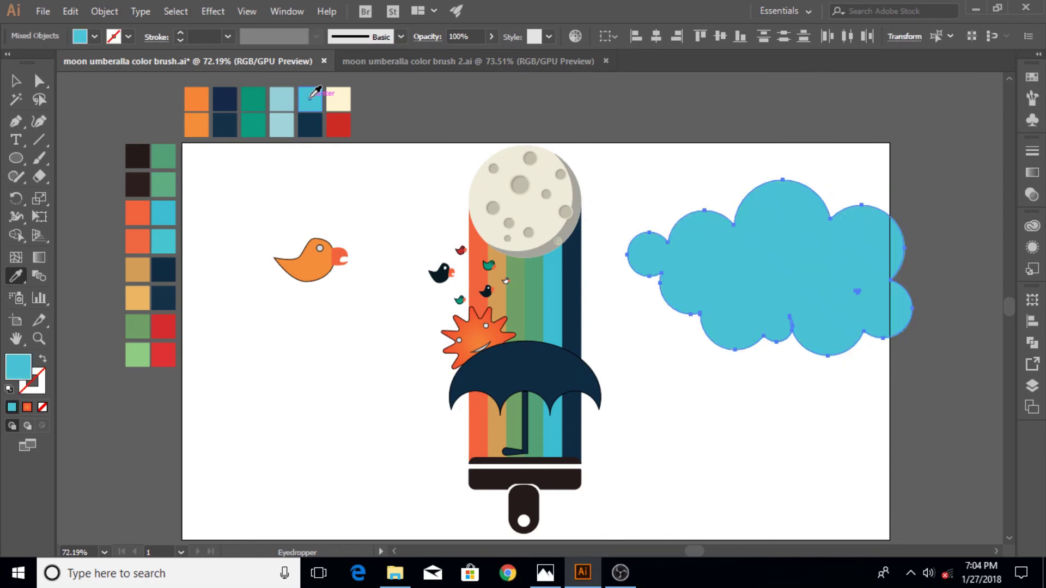
left_click(12, 84)
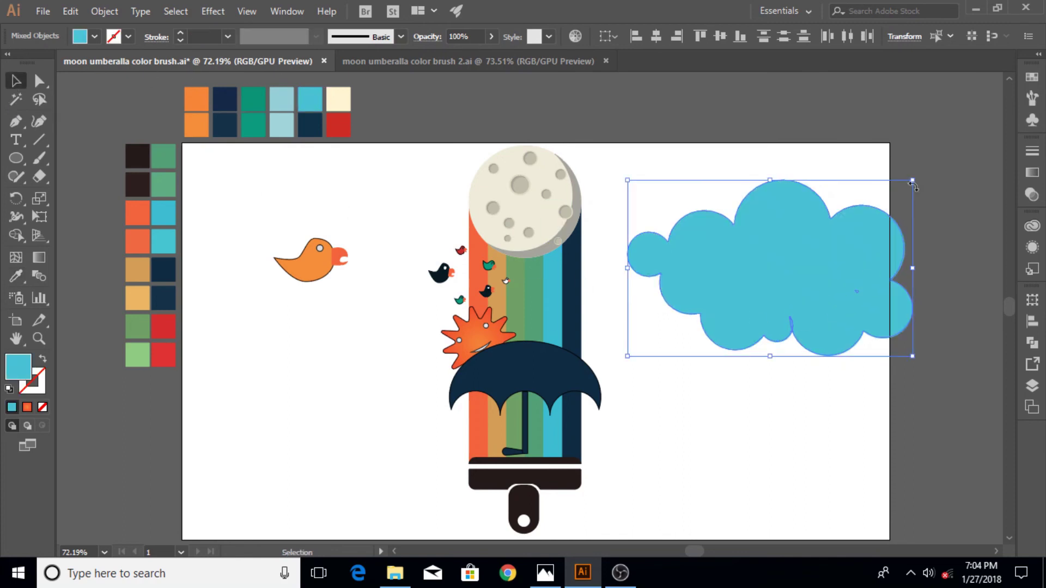
left_click_drag(913, 180, 797, 251)
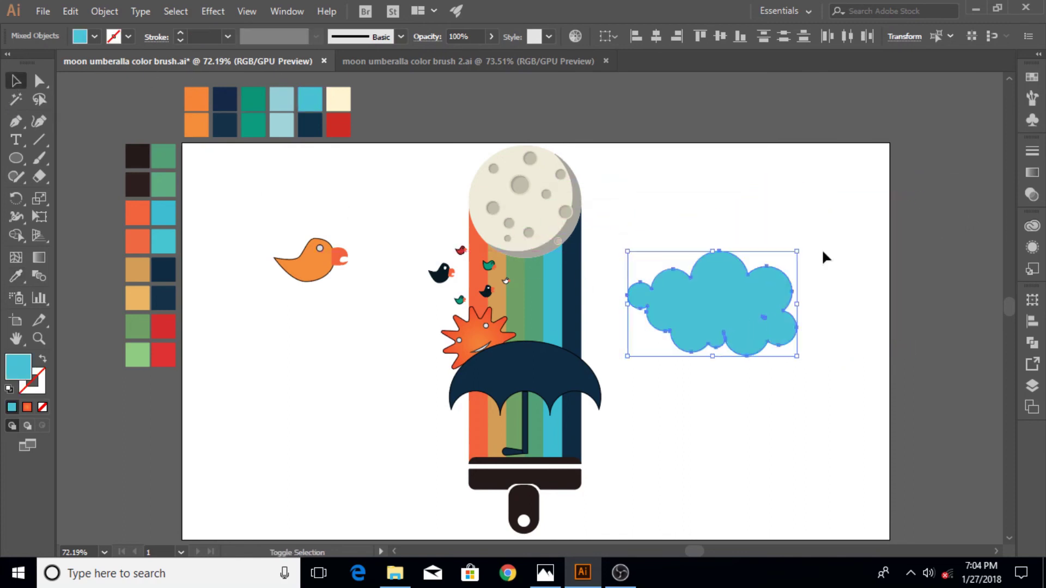
right_click(690, 299)
mouse_move(737, 431)
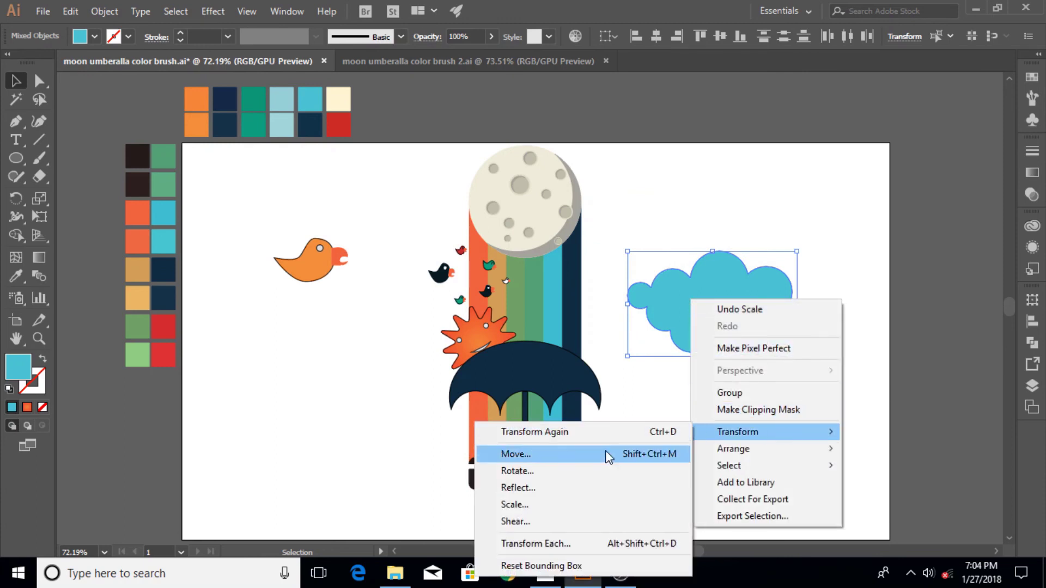
left_click(560, 487)
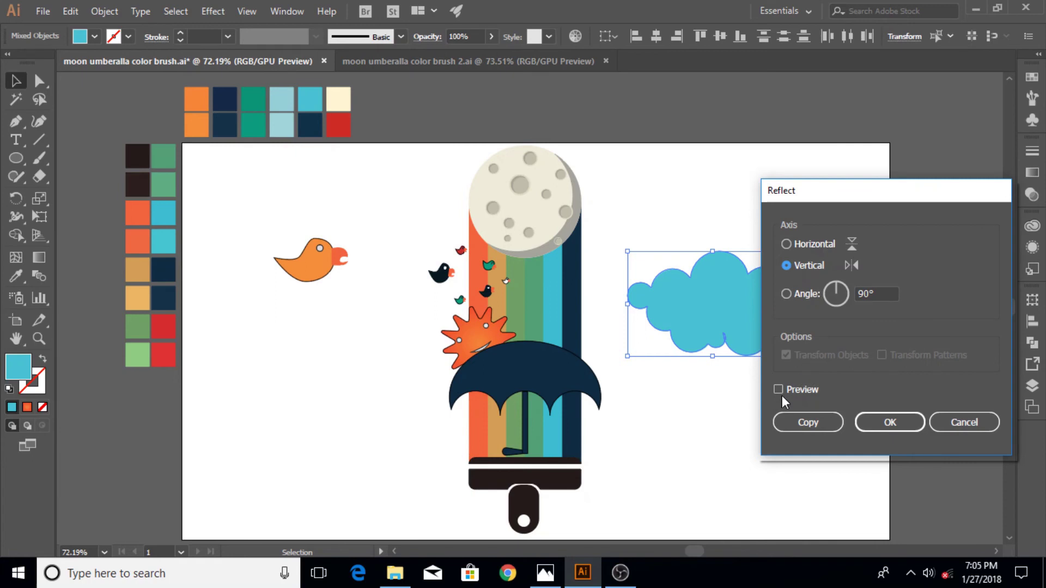
left_click(788, 417)
left_click_drag(728, 297, 773, 330)
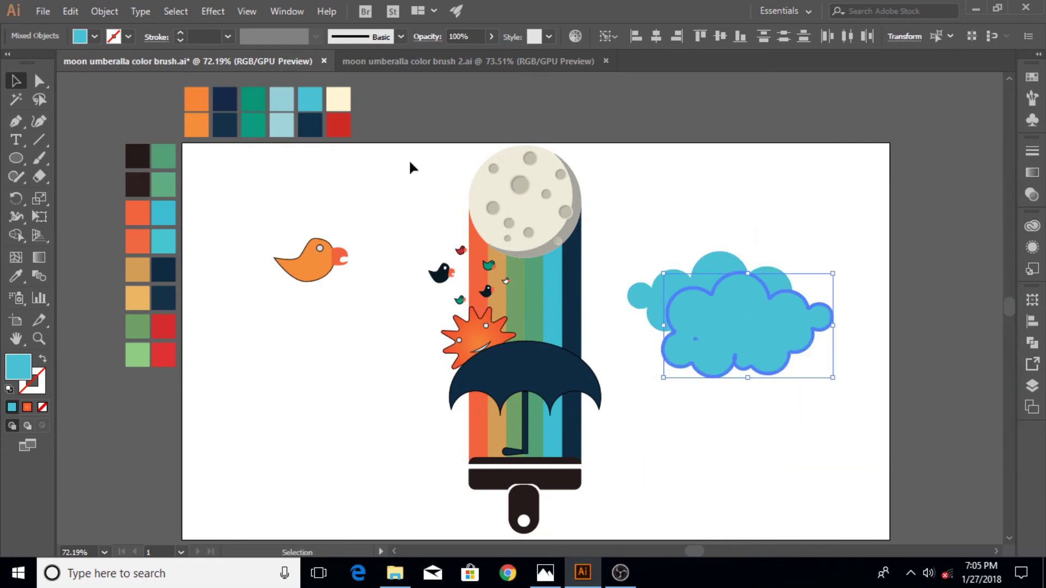
Colour the front cloud copy light blue, make it smaller and shift it right.
left_click(16, 276)
left_click(283, 125)
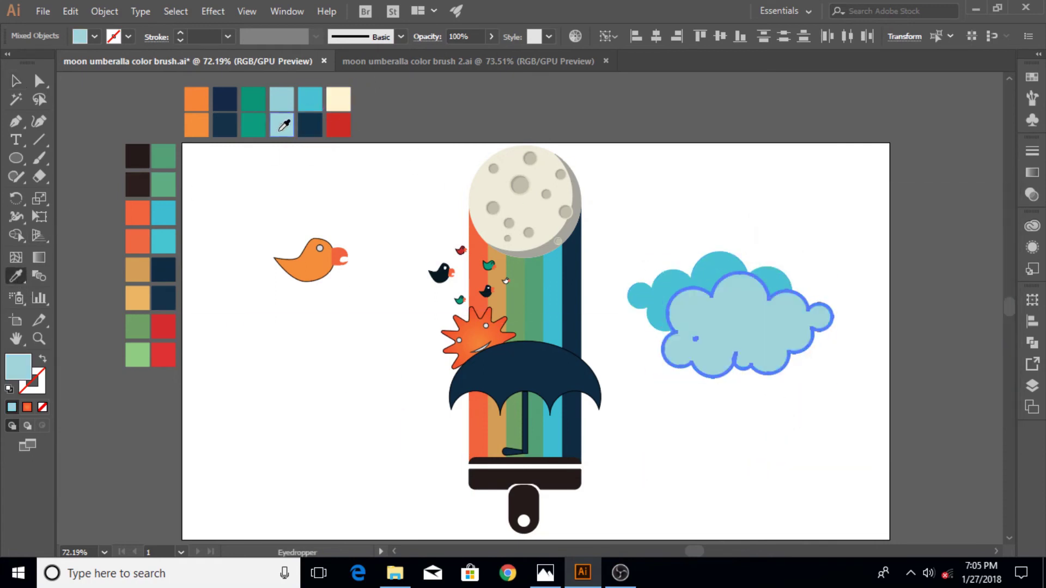
left_click(21, 80)
left_click(625, 192)
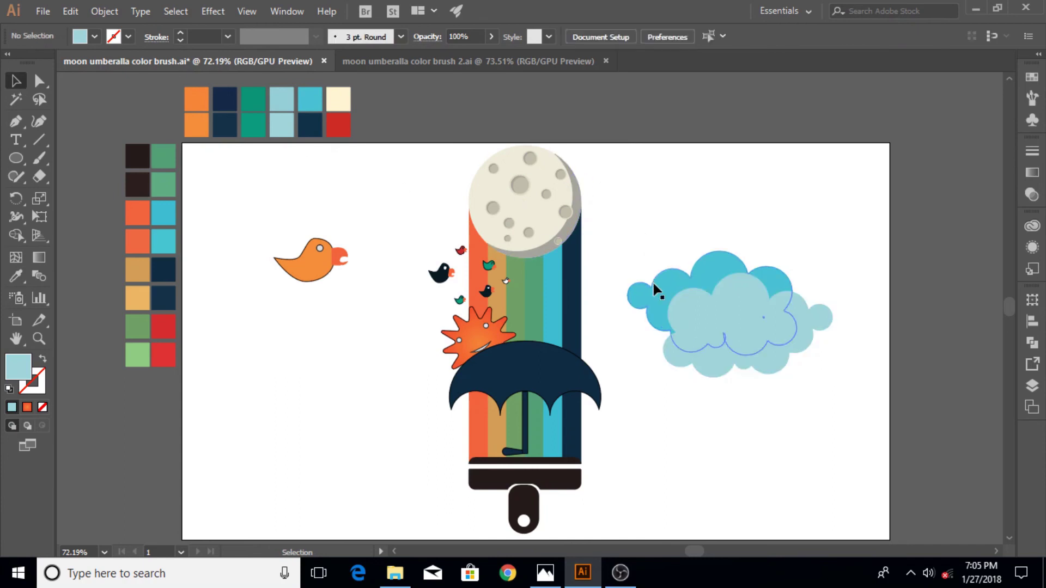
left_click(783, 327)
left_click_drag(835, 278, 805, 297)
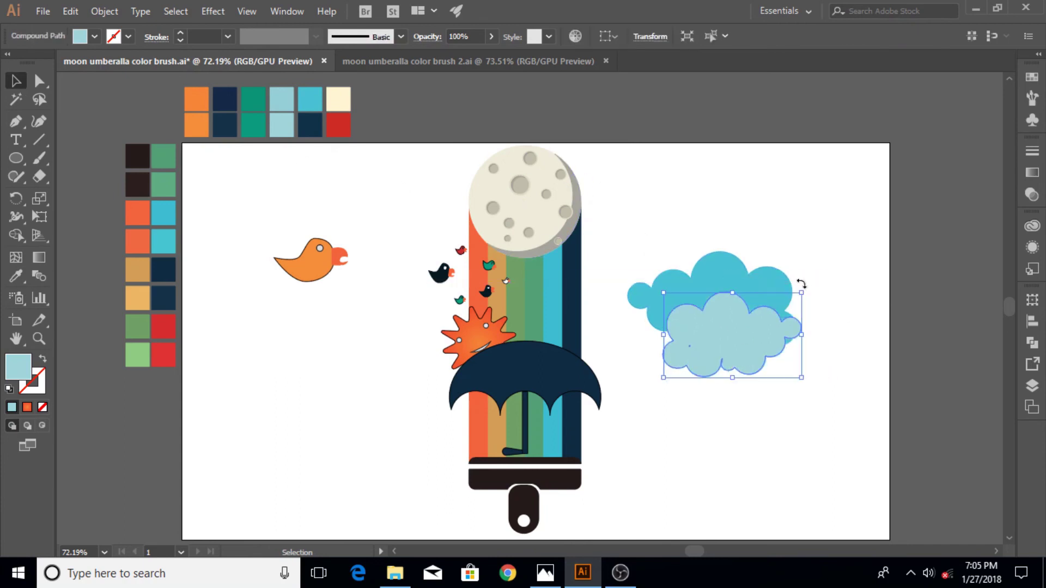
left_click_drag(729, 340, 749, 339)
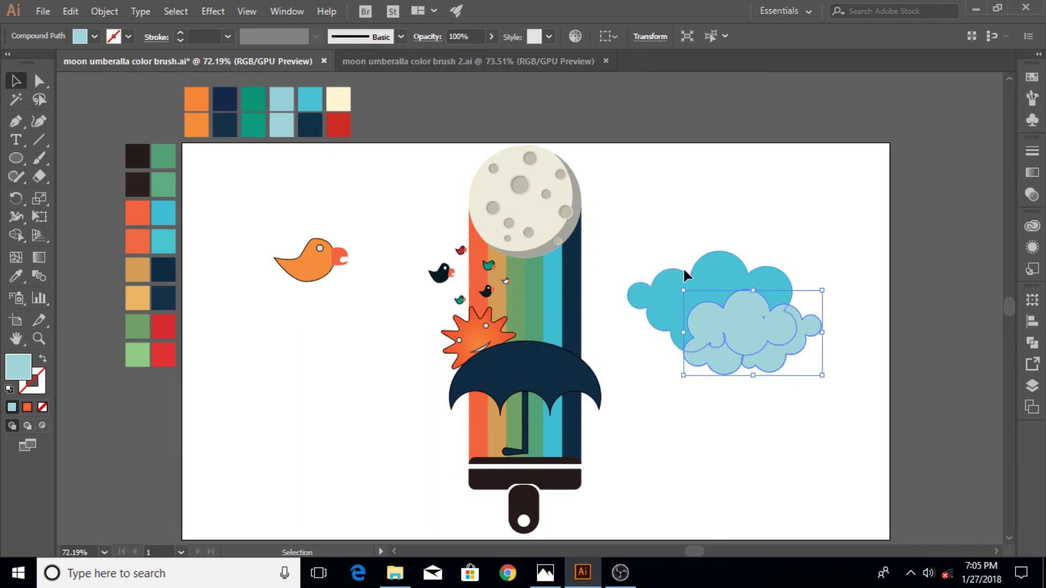
Shrink both clouds together and place them beside the moon on the stripes.
left_click_drag(683, 267, 799, 381)
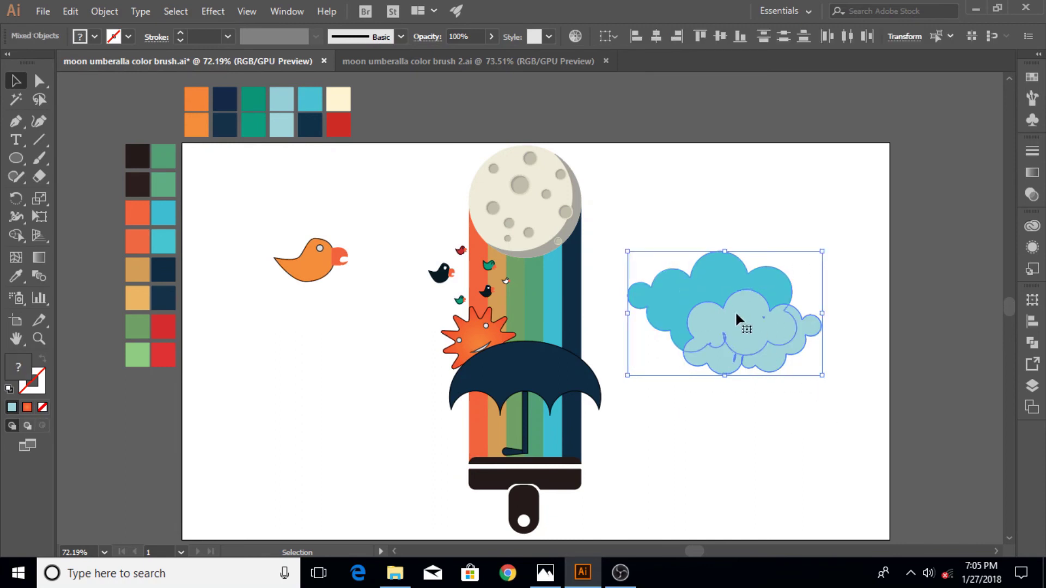
left_click_drag(737, 316, 652, 294)
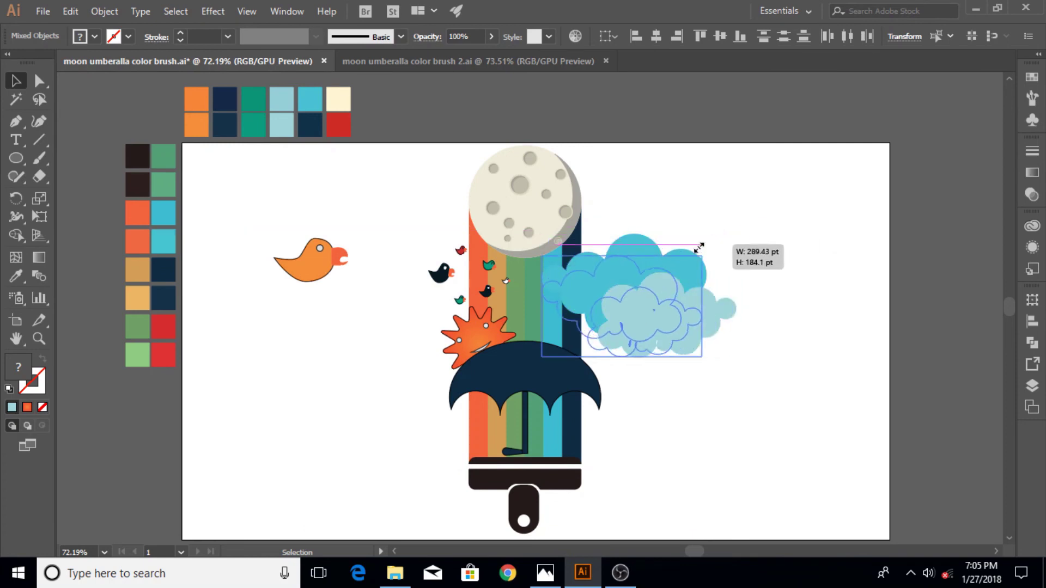
left_click_drag(738, 235, 688, 264)
left_click_drag(632, 315, 606, 293)
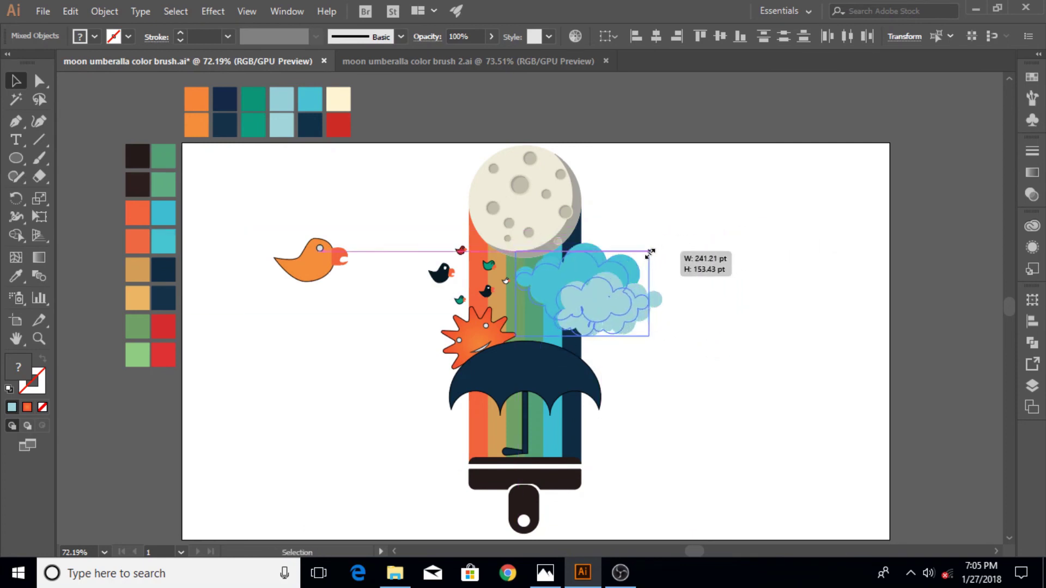
left_click_drag(663, 246, 628, 265)
left_click_drag(588, 297, 596, 288)
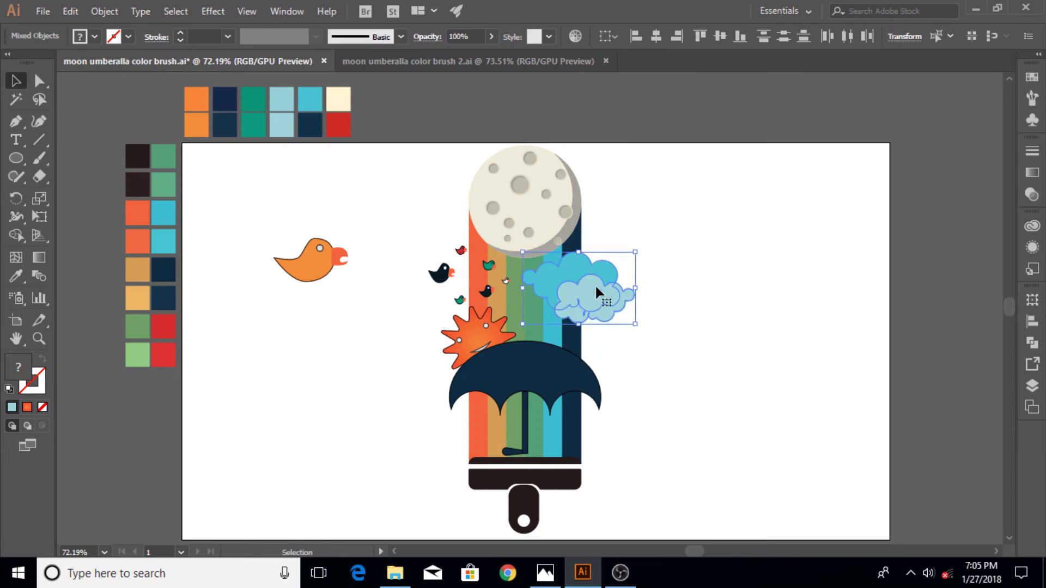
left_click(39, 339)
Scale the blue and light-blue cloud group down and tuck it under the moon's right edge.
left_click_drag(531, 299, 664, 296)
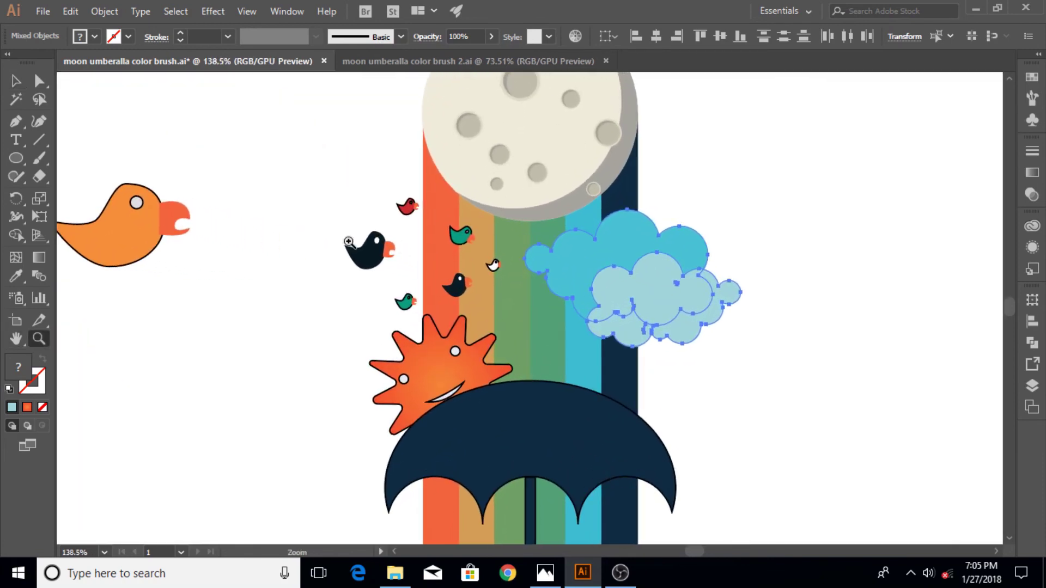
left_click(16, 81)
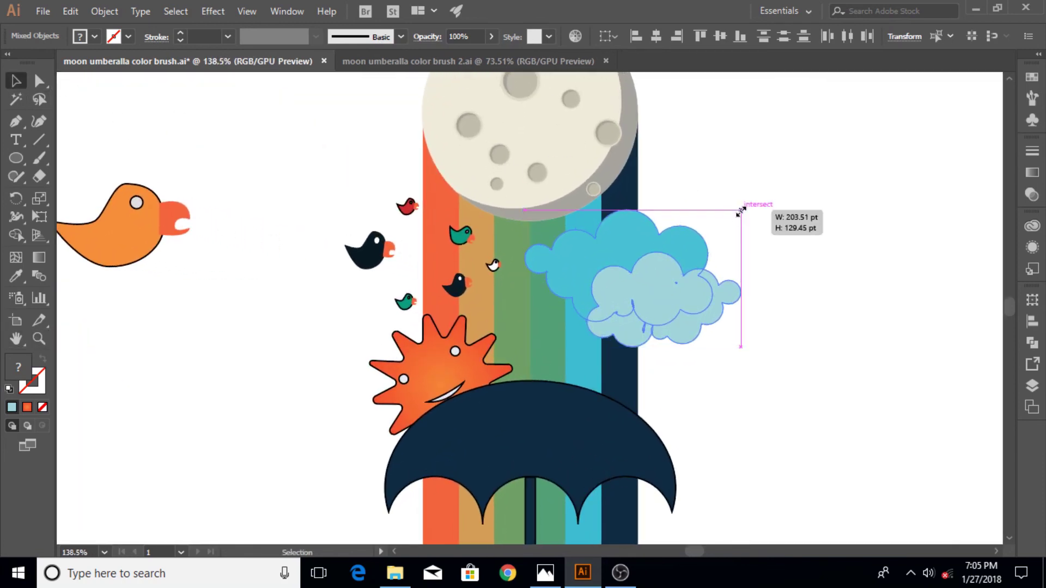
left_click_drag(740, 211, 687, 245)
left_click_drag(621, 301, 641, 266)
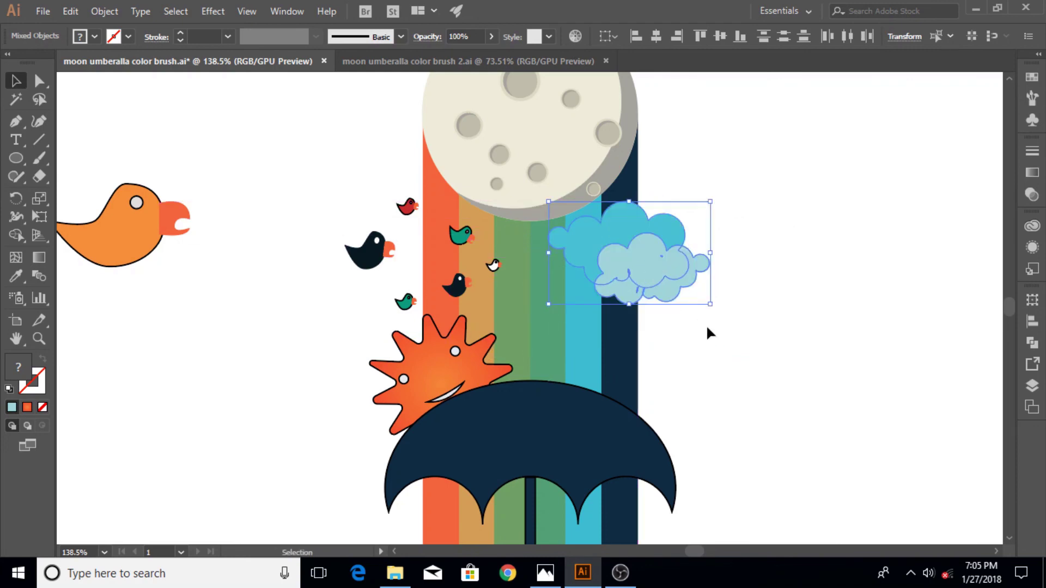
left_click(782, 371)
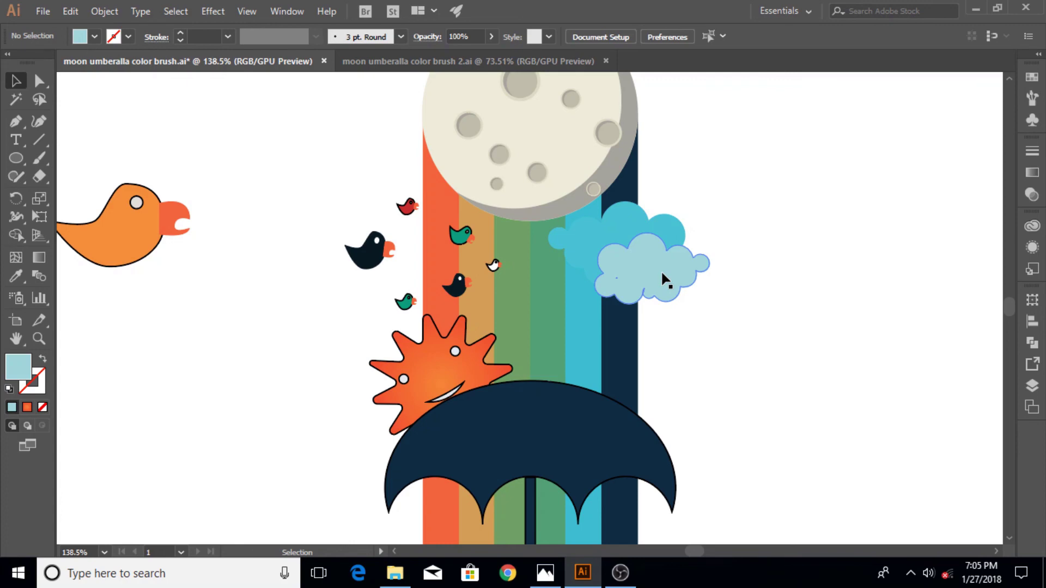
Draw a small circle right of the cloud and pull its top anchor into a sharp teardrop point.
left_click(16, 158)
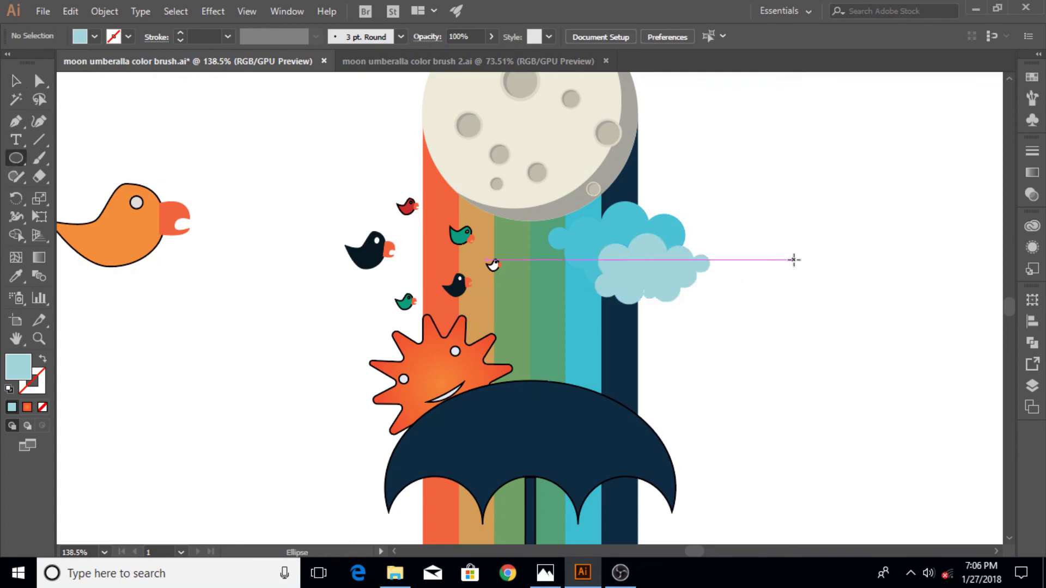
left_click_drag(793, 231, 829, 266)
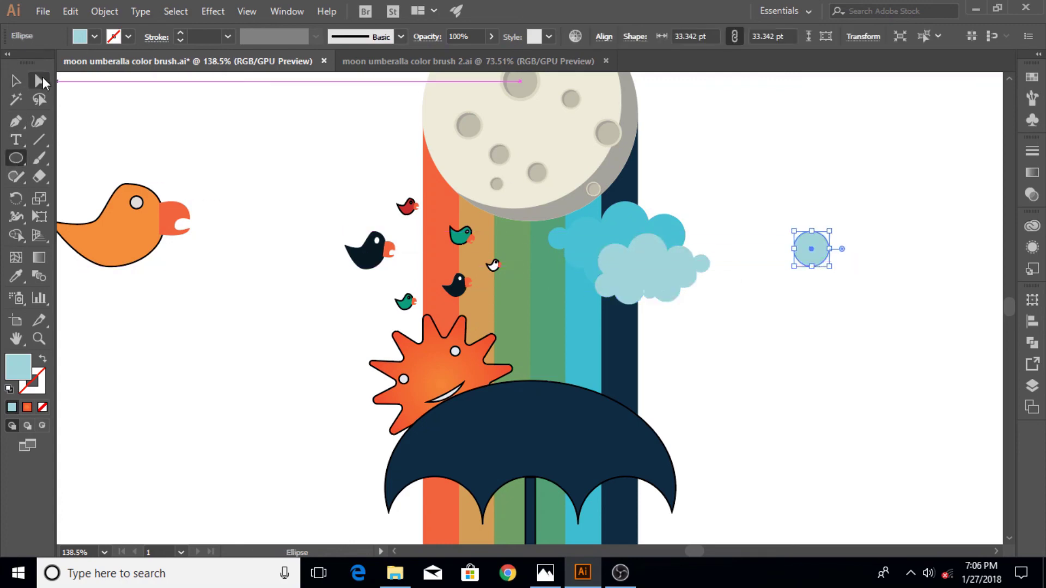
left_click(41, 81)
left_click_drag(811, 231, 810, 216)
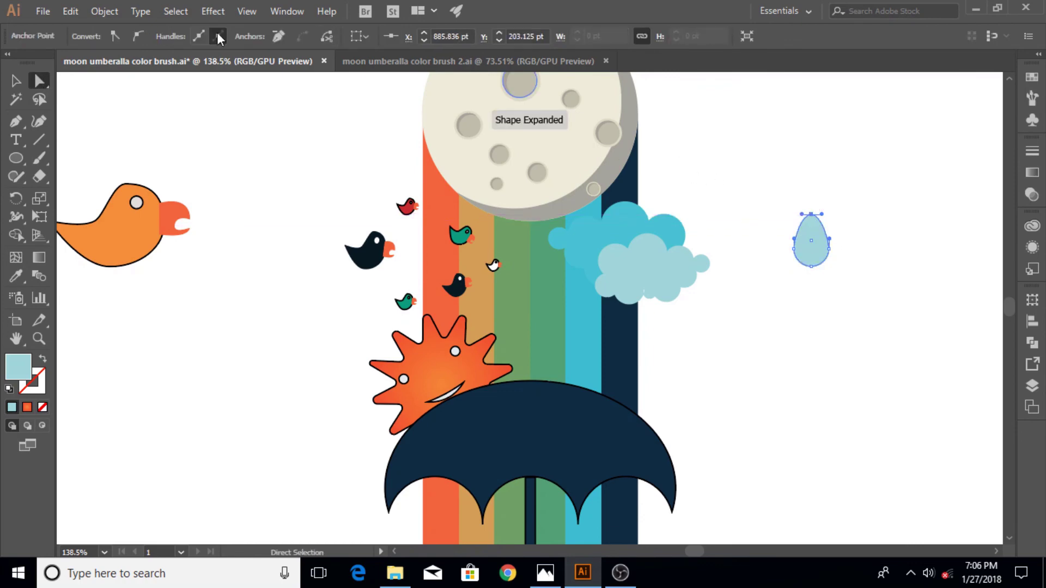
left_click(118, 31)
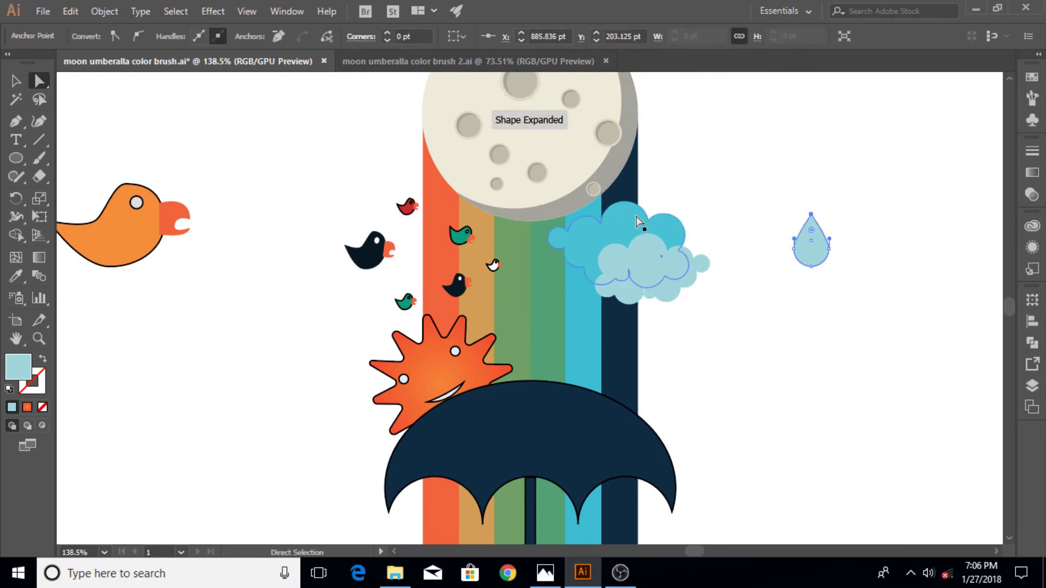
left_click(15, 82)
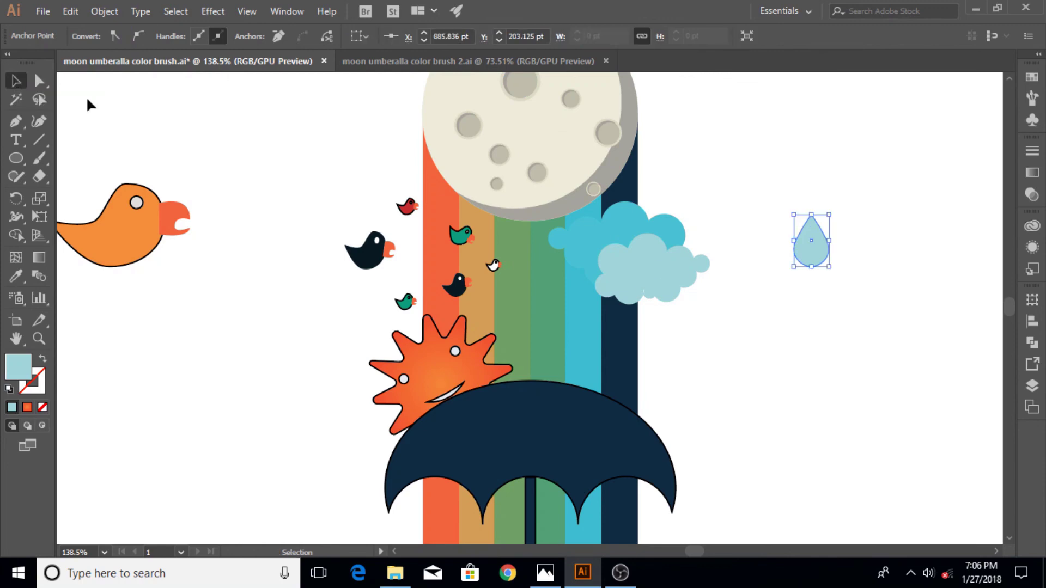
Copy the teardrop into five scattered raindrops and fill them all with the cloud's blue.
mouse_move(812, 256)
left_mouse_down()
mouse_move(768, 300)
mouse_move(821, 367)
mouse_move(762, 421)
mouse_move(826, 482)
left_mouse_up()
left_click(816, 249)
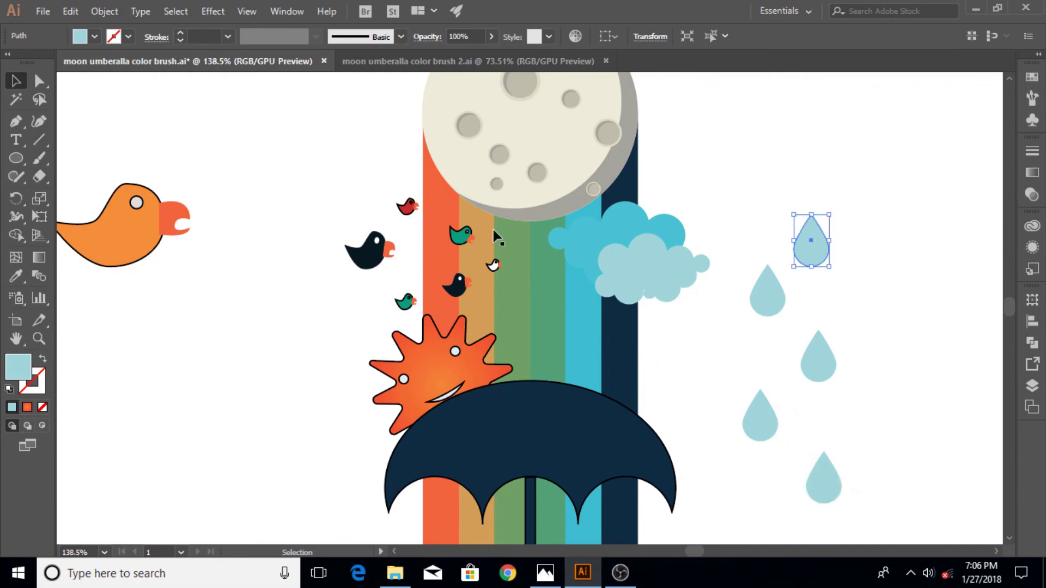
mouse_move(746, 201)
left_mouse_down()
mouse_move(841, 417)
mouse_move(844, 509)
left_mouse_up()
left_click(16, 276)
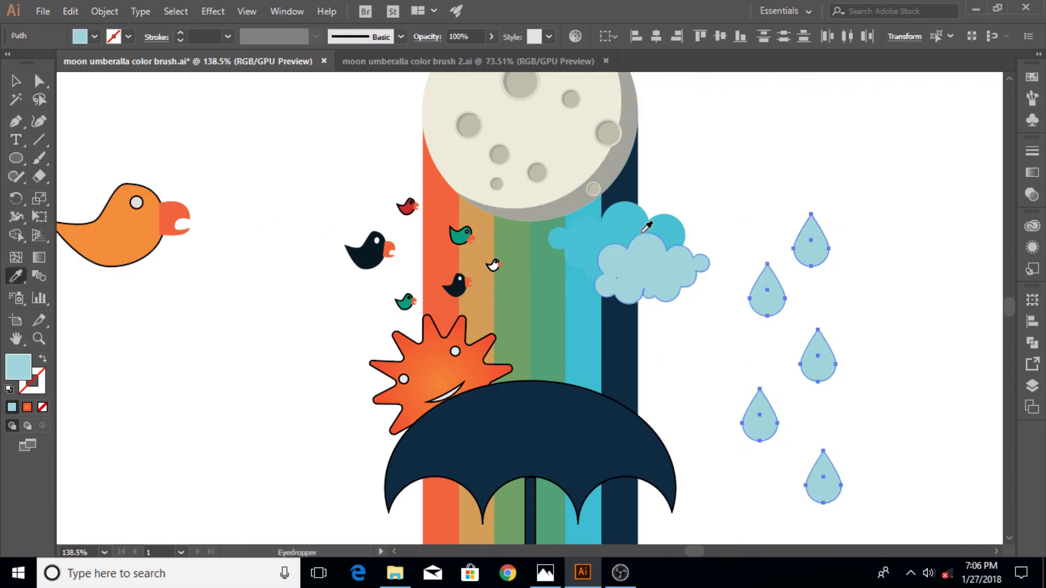
left_click(638, 213)
Shrink each of the five teardrops to a different smaller size.
key("v")
left_click(710, 234)
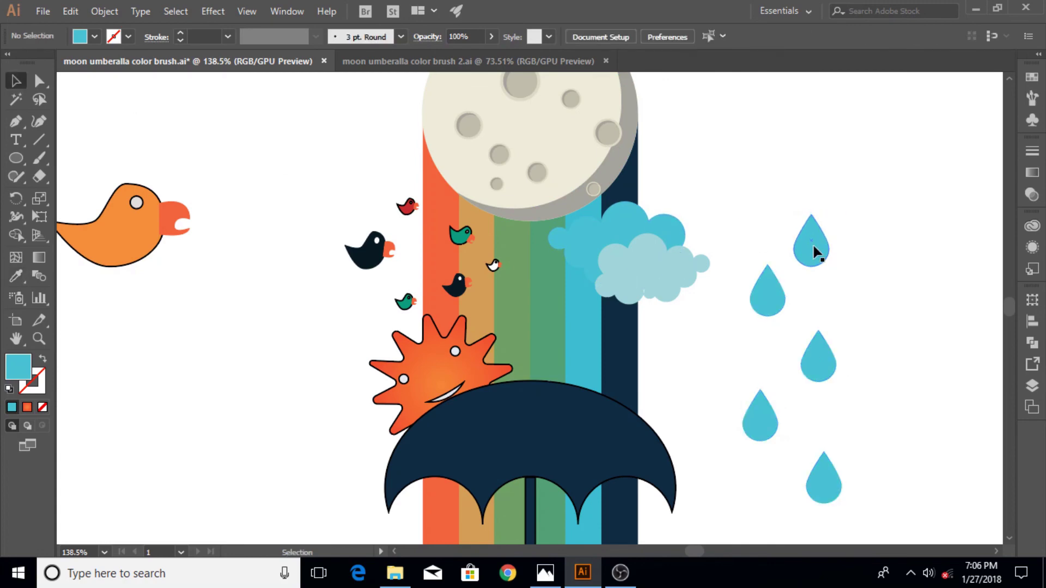
left_click(813, 246)
left_click_drag(828, 213, 818, 230)
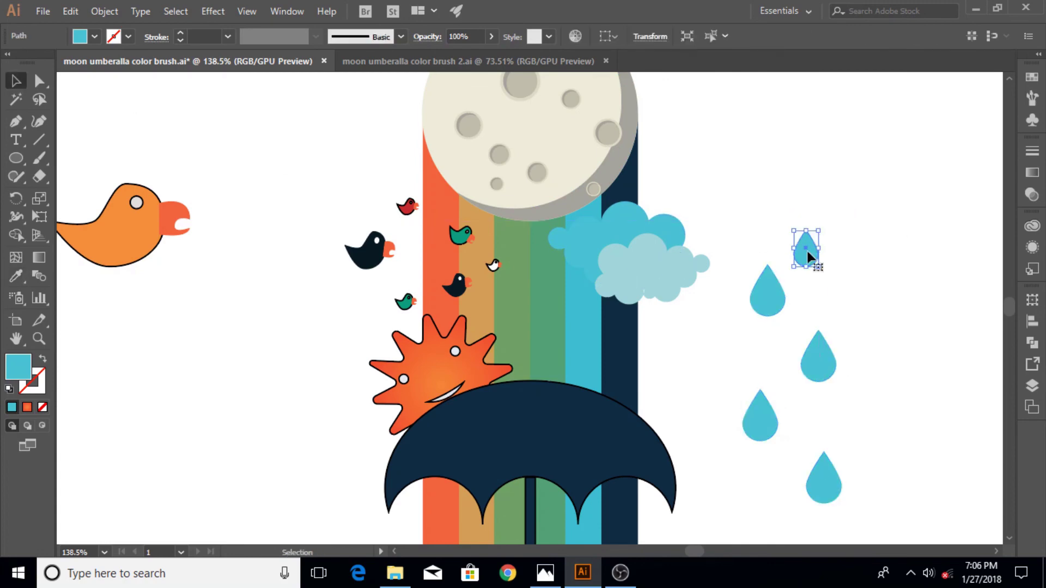
left_click(770, 288)
left_click_drag(784, 265, 768, 292)
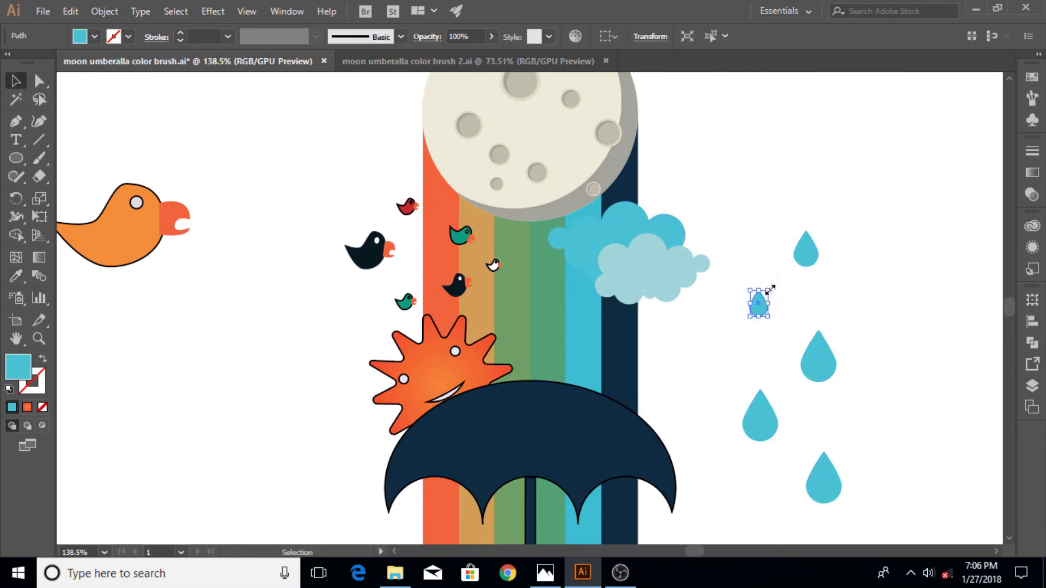
left_click(819, 363)
left_click_drag(836, 330, 819, 355)
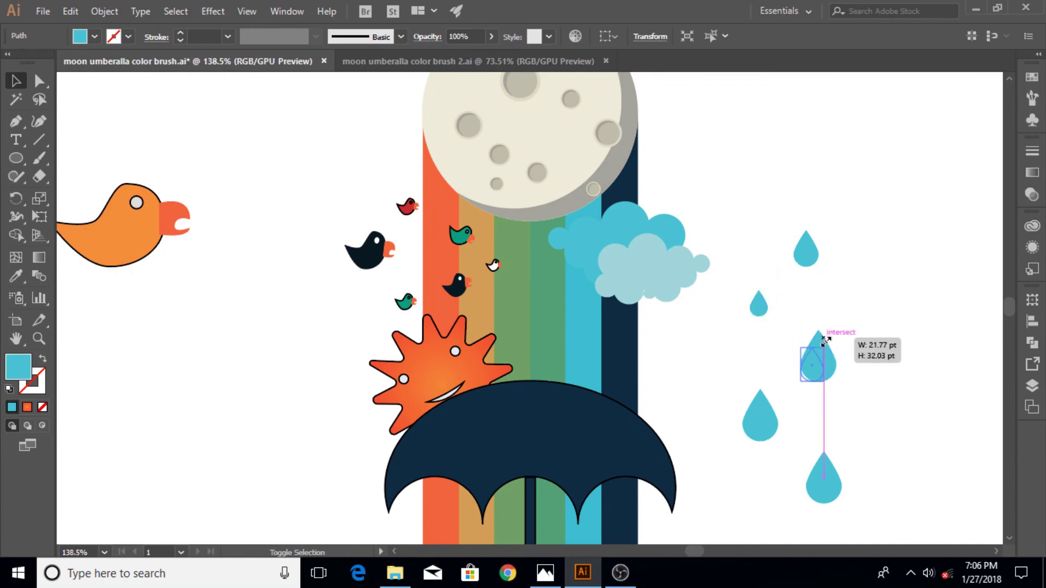
left_click(776, 433)
left_click_drag(778, 389, 763, 413)
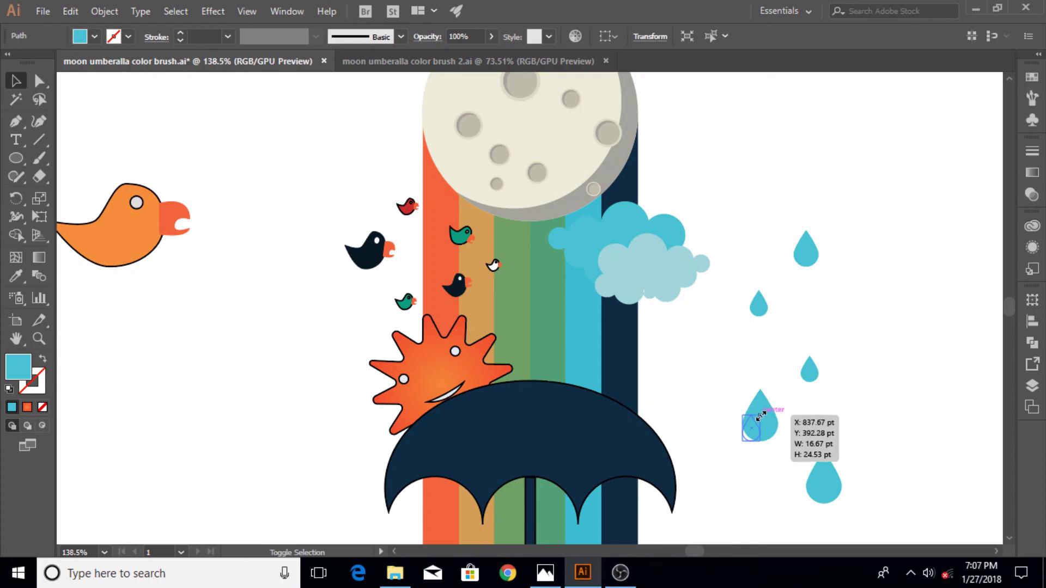
left_click_drag(763, 413, 759, 418)
left_click(825, 490)
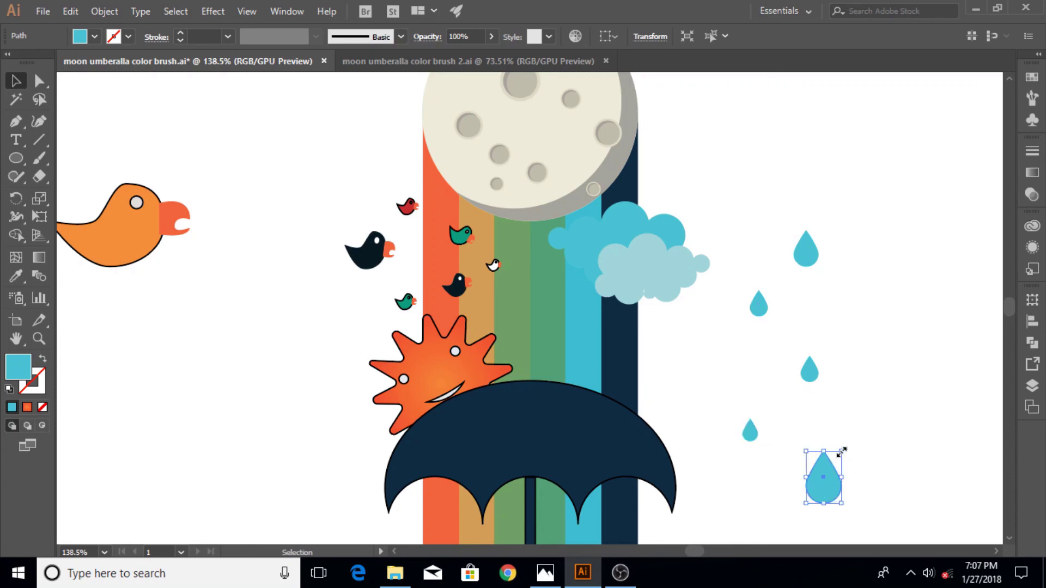
left_click_drag(841, 452, 818, 474)
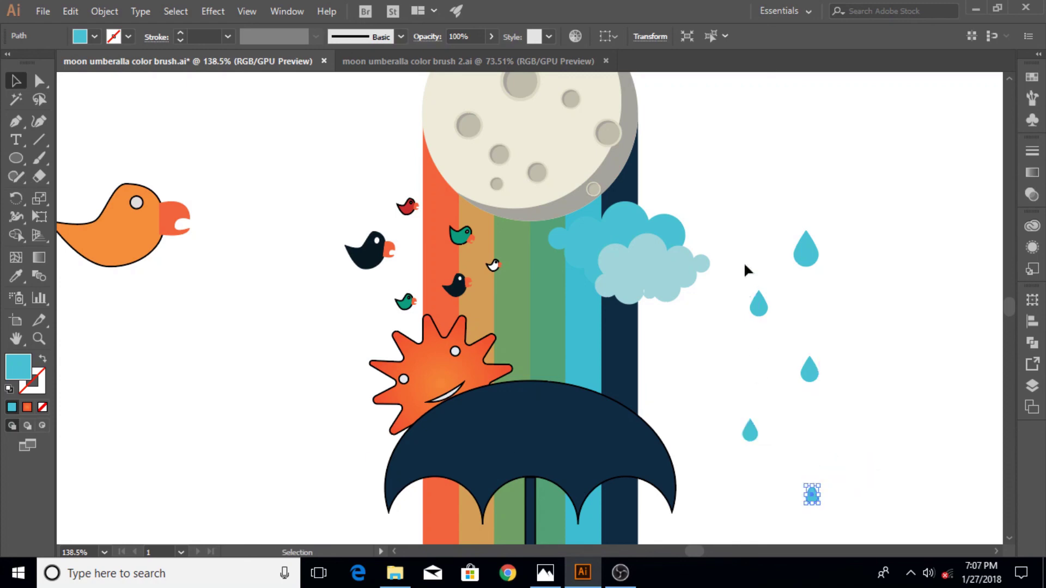
Move the top raindrop just under the cloud, send it behind the cloud, and shrink it.
left_click_drag(761, 316, 809, 416)
left_click_drag(799, 263, 638, 310)
right_click(640, 316)
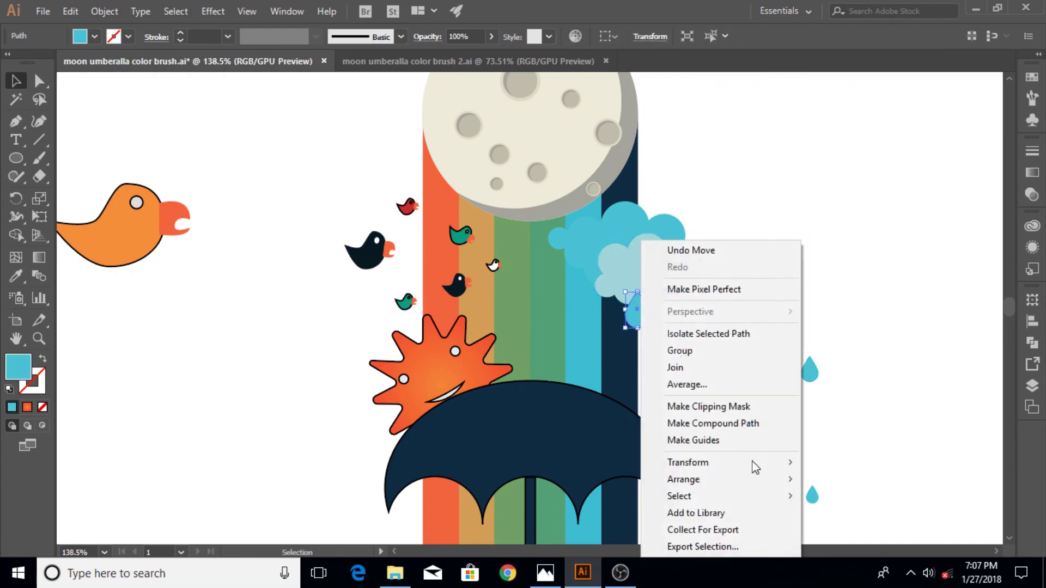
left_click(845, 514)
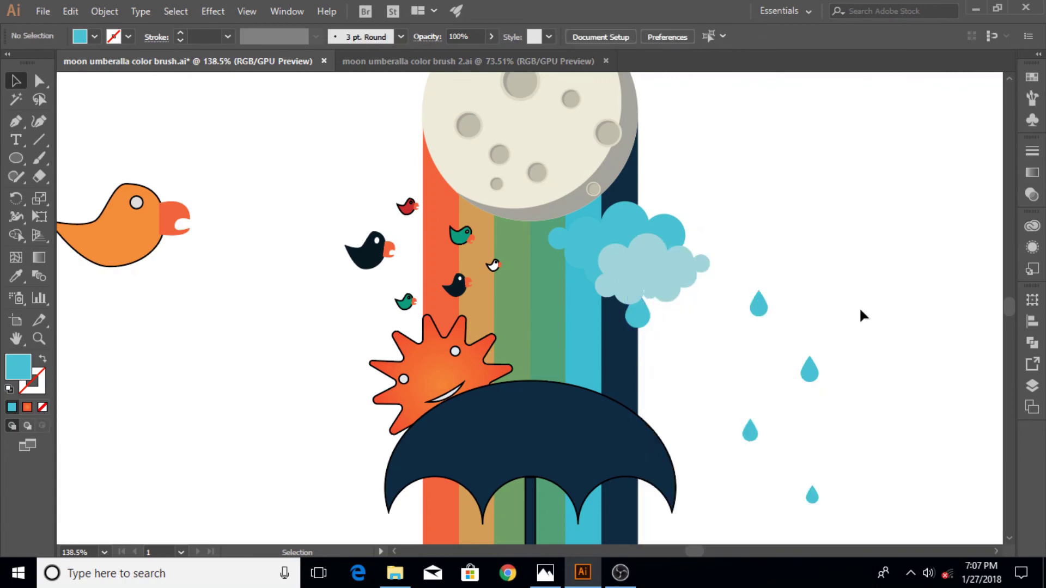
left_click(641, 317)
left_click_drag(654, 331, 648, 323)
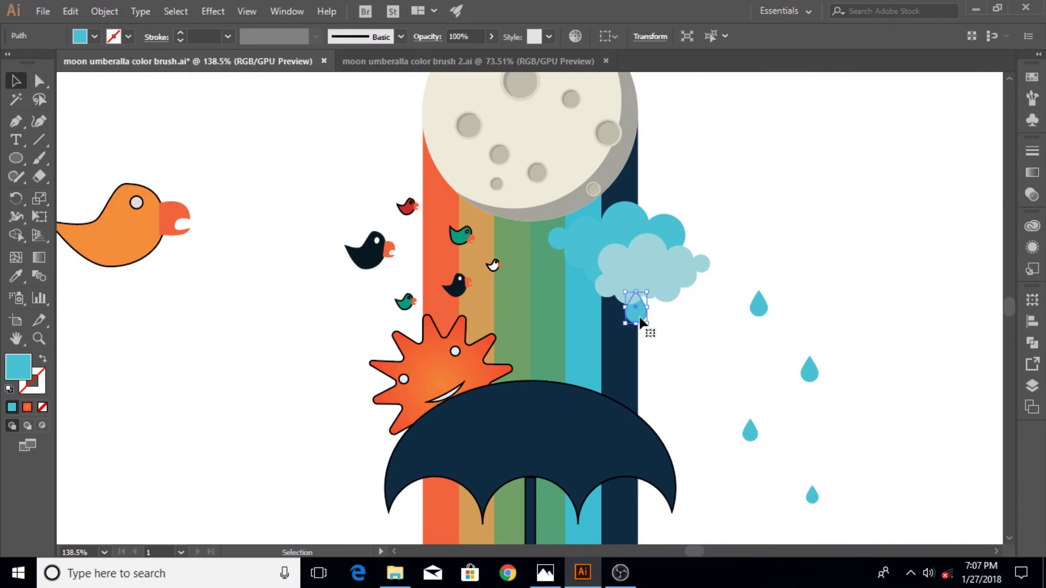
left_click_drag(648, 323, 647, 322)
left_click(708, 312)
Resize the right-hand raindrops and arrange them in a line under the cloud.
left_click(760, 310)
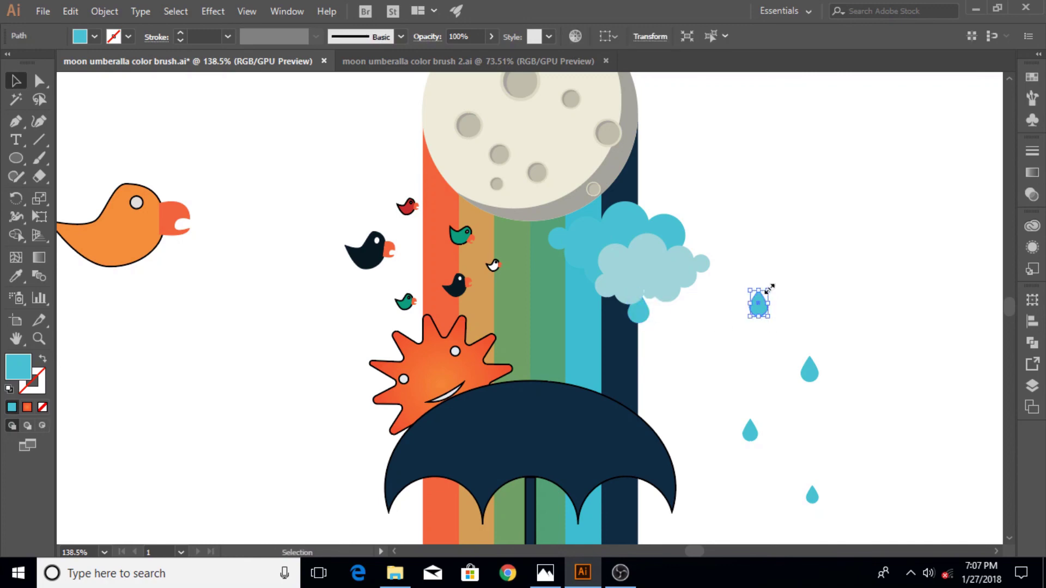
left_click_drag(767, 290, 620, 341)
left_click(761, 320)
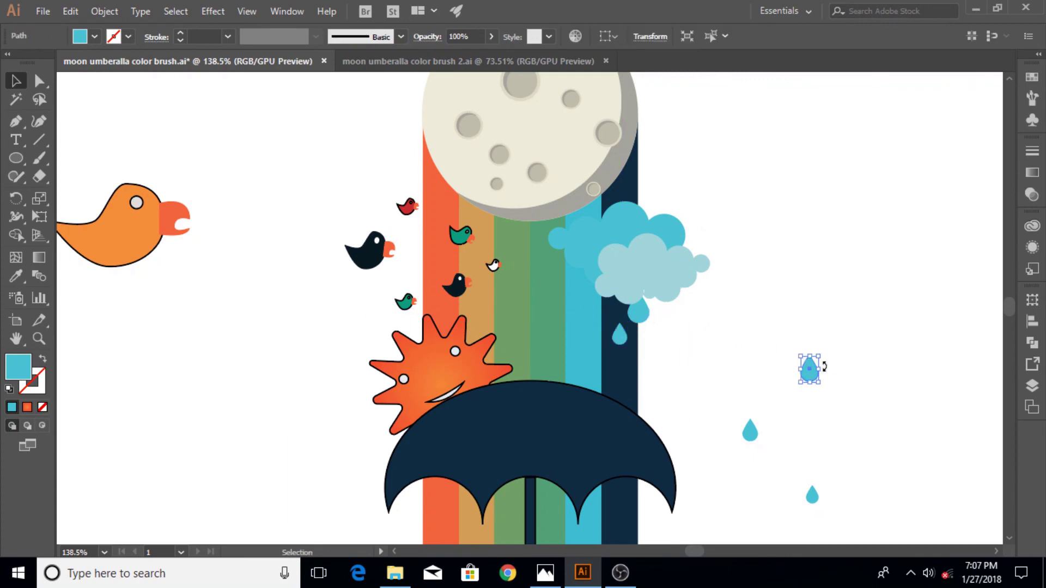
mouse_move(818, 353)
left_mouse_down()
mouse_move(641, 371)
mouse_move(638, 360)
left_mouse_up()
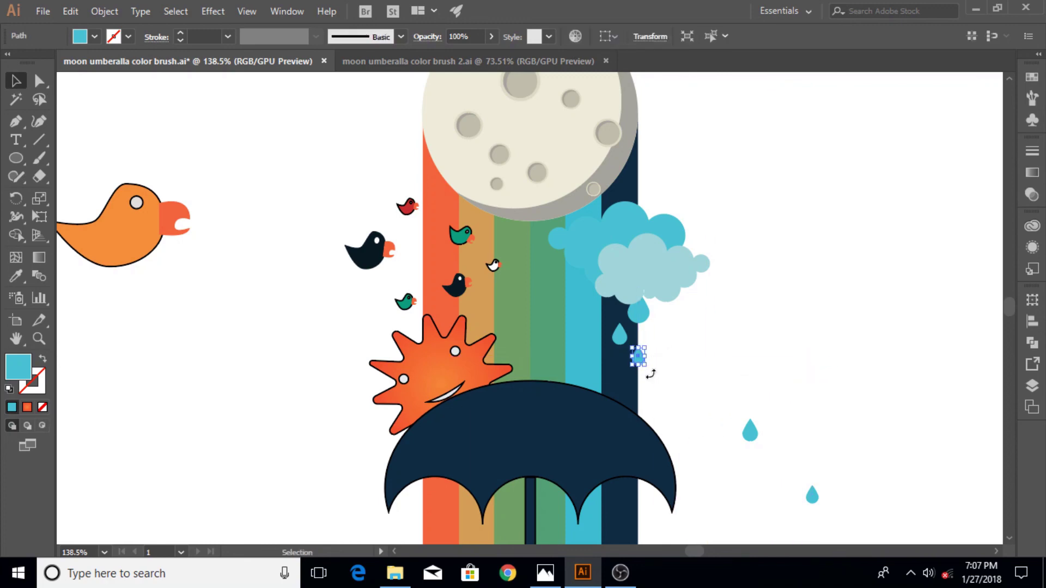
left_click(708, 386)
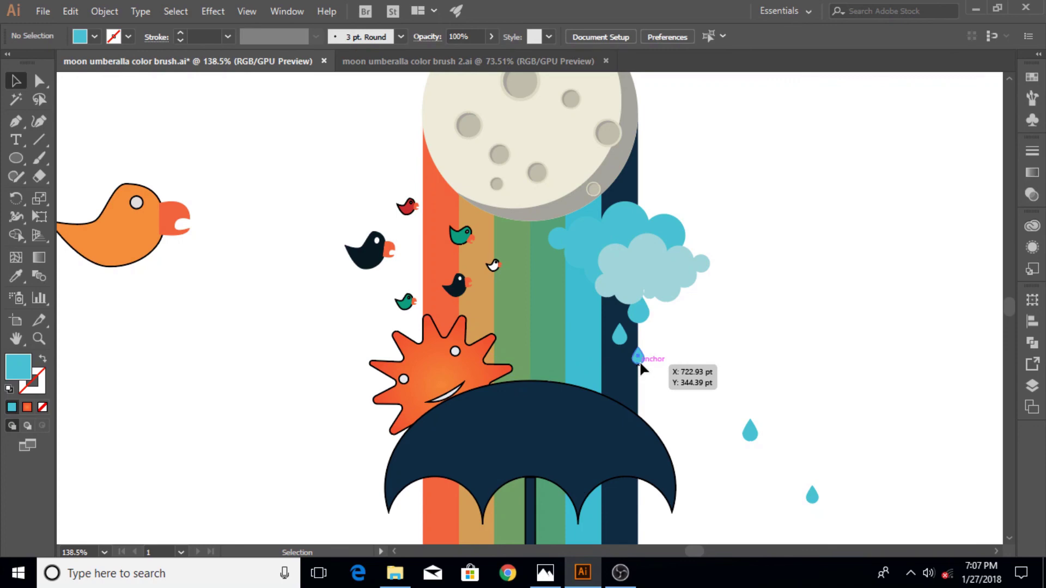
left_click_drag(640, 363, 640, 371)
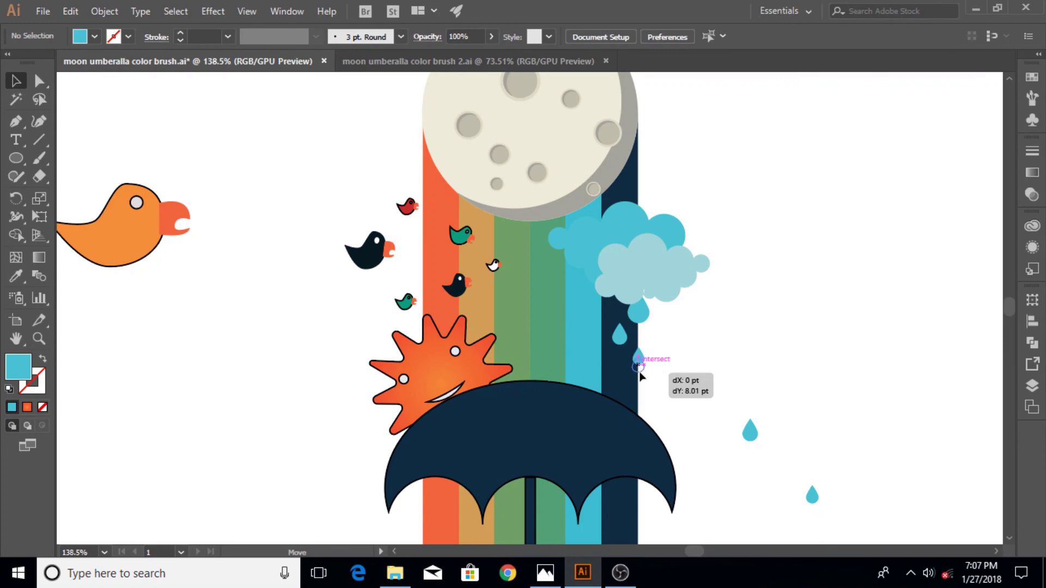
left_click_drag(639, 368, 618, 351)
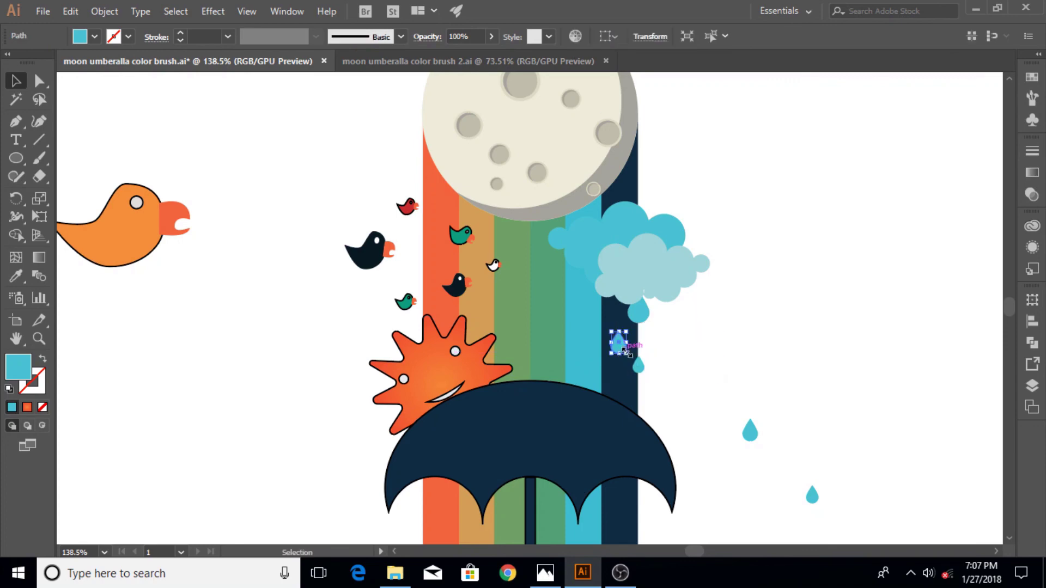
left_click(693, 392)
Shrink another raindrop and place it and a copy of the bottom drop onto the umbrella's top.
left_click(748, 434)
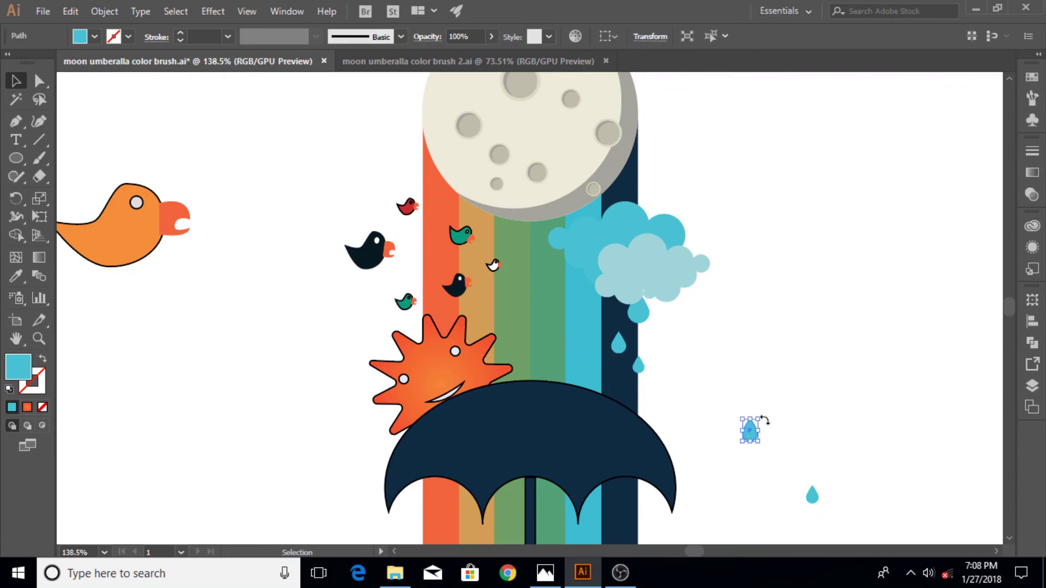
mouse_move(759, 420)
left_mouse_down()
mouse_move(753, 429)
mouse_move(615, 409)
left_mouse_up()
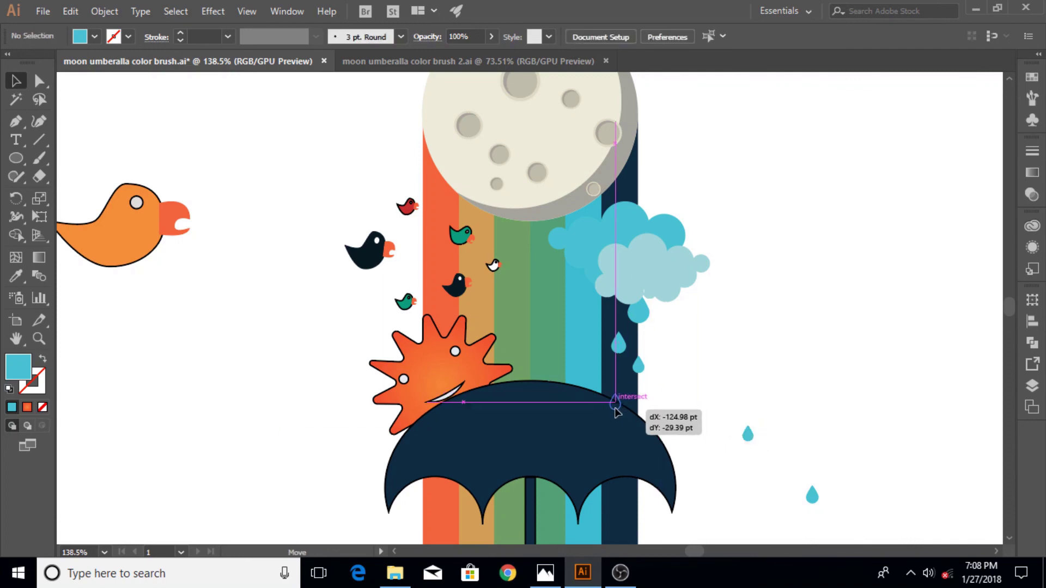
left_click_drag(615, 410, 615, 407)
left_click_drag(812, 499, 635, 443)
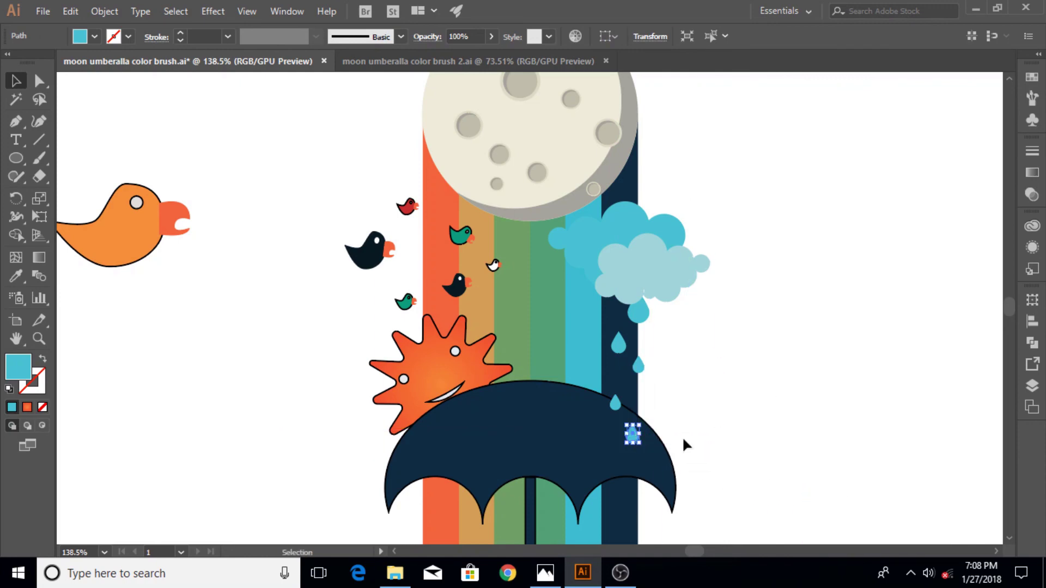
left_click(739, 406)
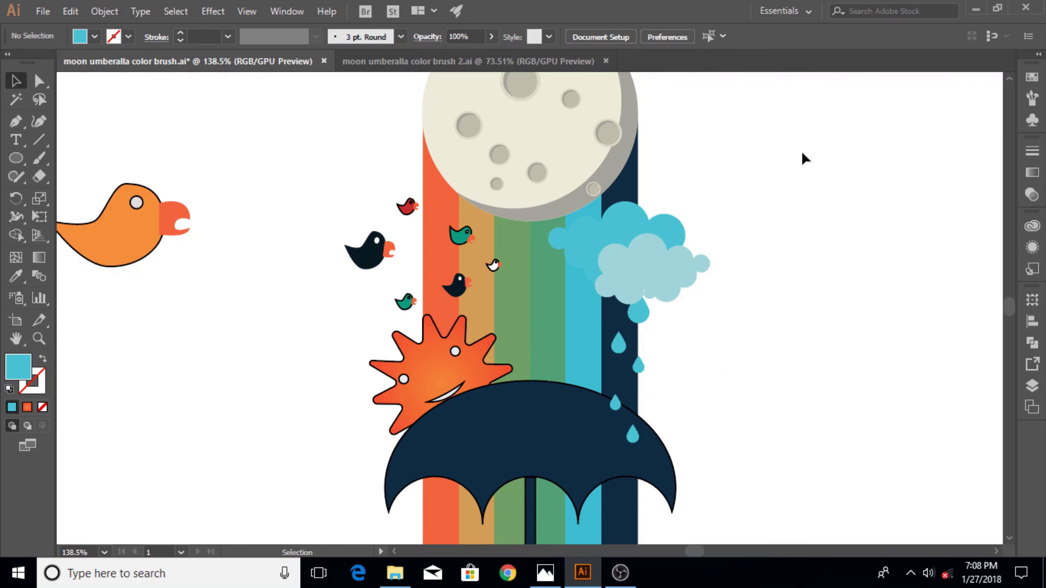
Frame the whole artwork, try the red swatch on the entire umbrella group, then undo it.
key("z")
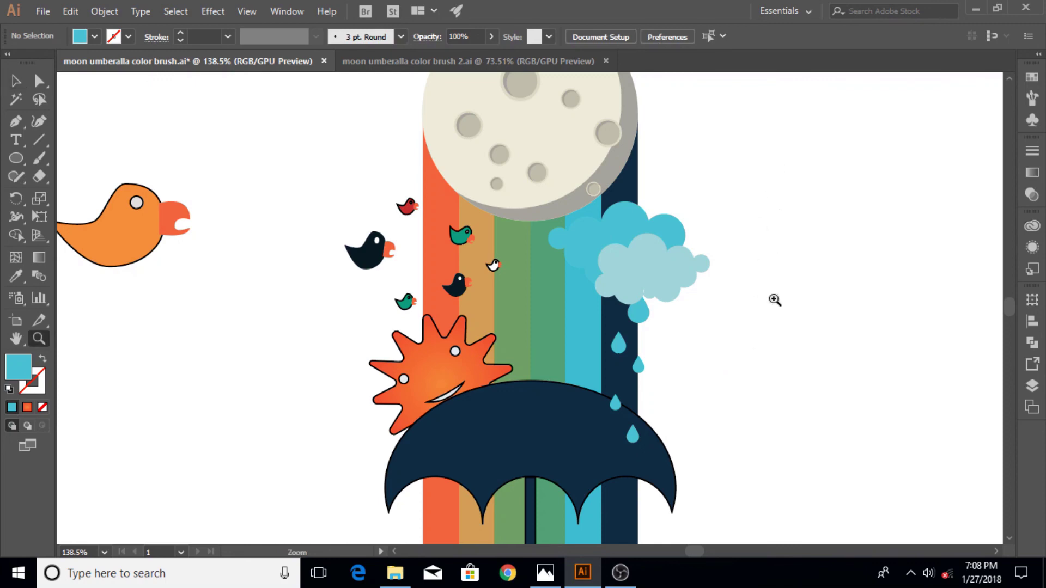
left_click_drag(773, 299, 763, 397)
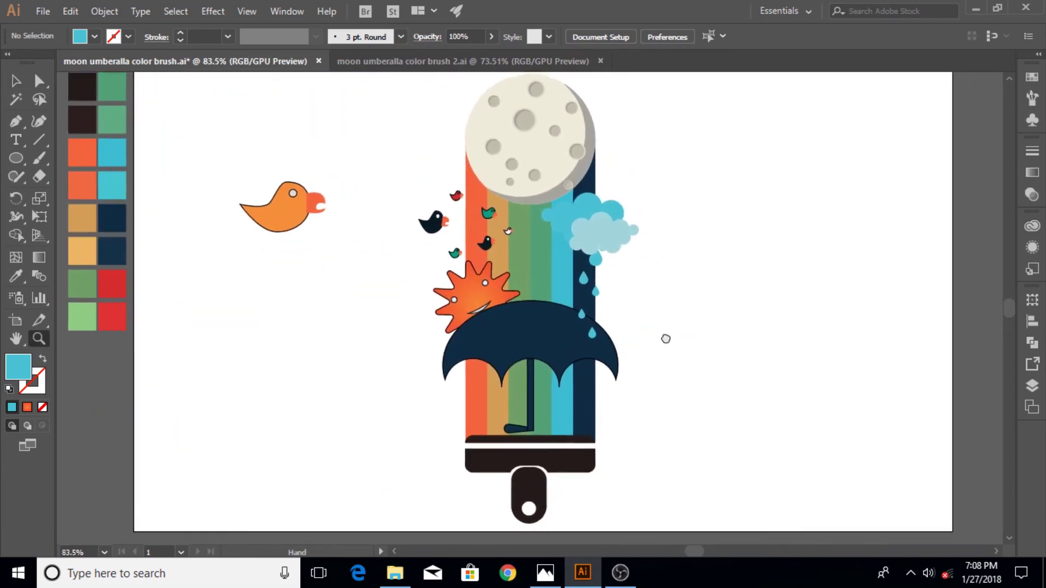
left_click(659, 294)
left_click_drag(658, 294, 595, 323)
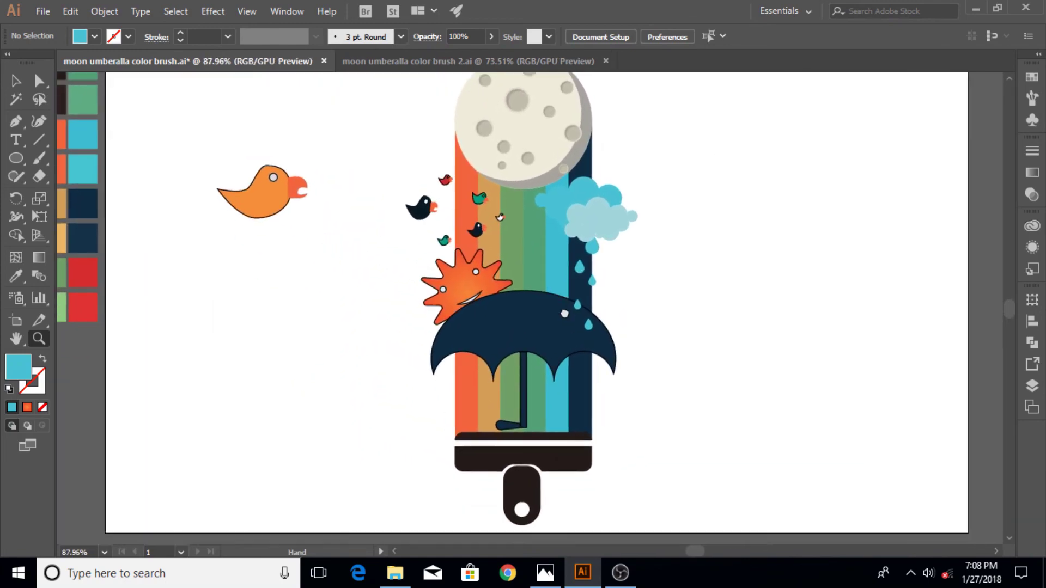
left_click(10, 84)
left_click(478, 345)
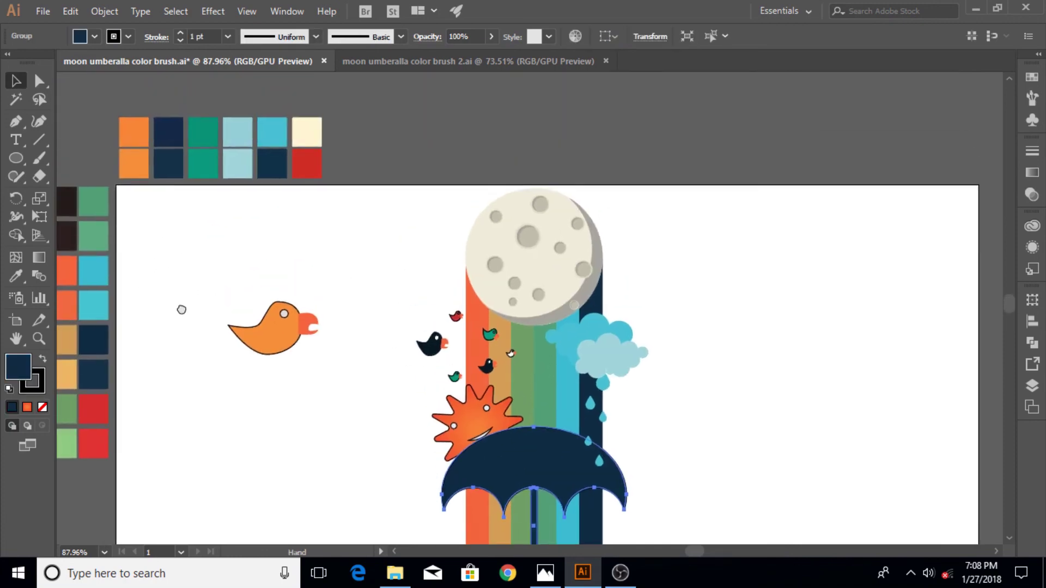
left_click_drag(163, 201, 188, 324)
left_click(16, 277)
left_click(309, 165)
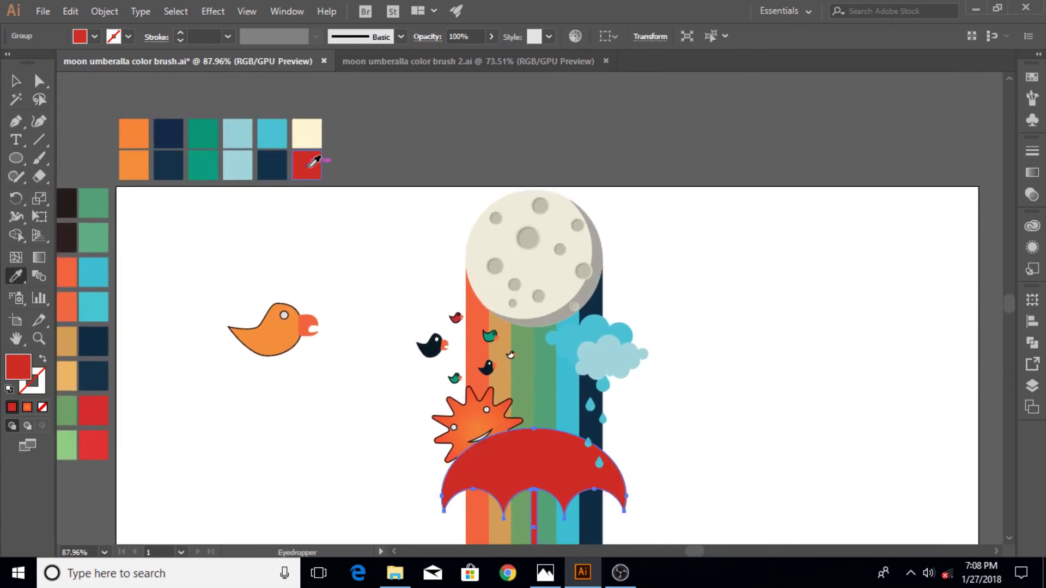
key("ctrl+z")
key("v")
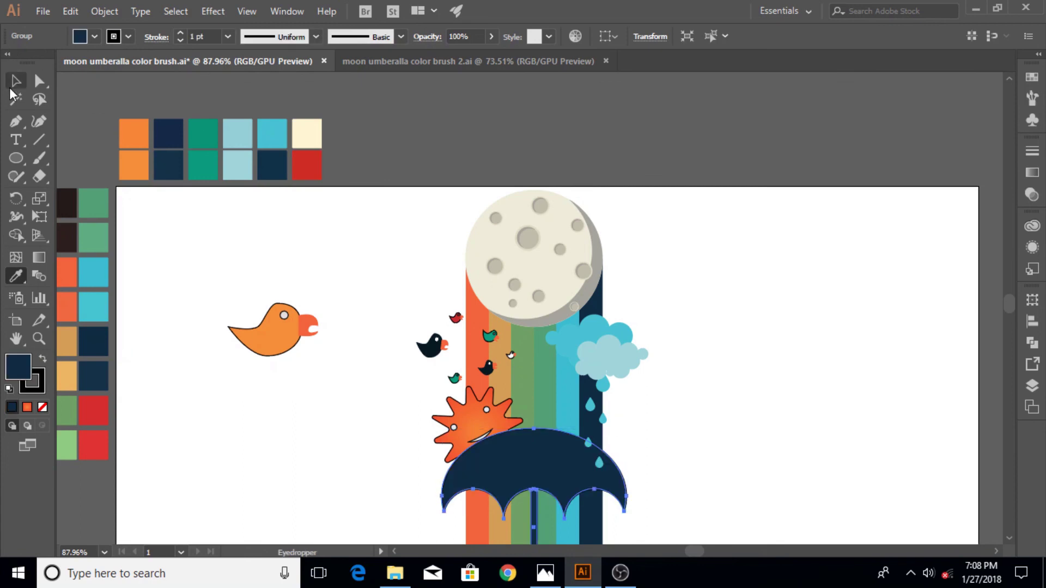
Ungroup the umbrella and fill only its canopy with the red swatch, keeping the handle navy.
right_click(525, 463)
left_click(580, 341)
left_click(299, 456)
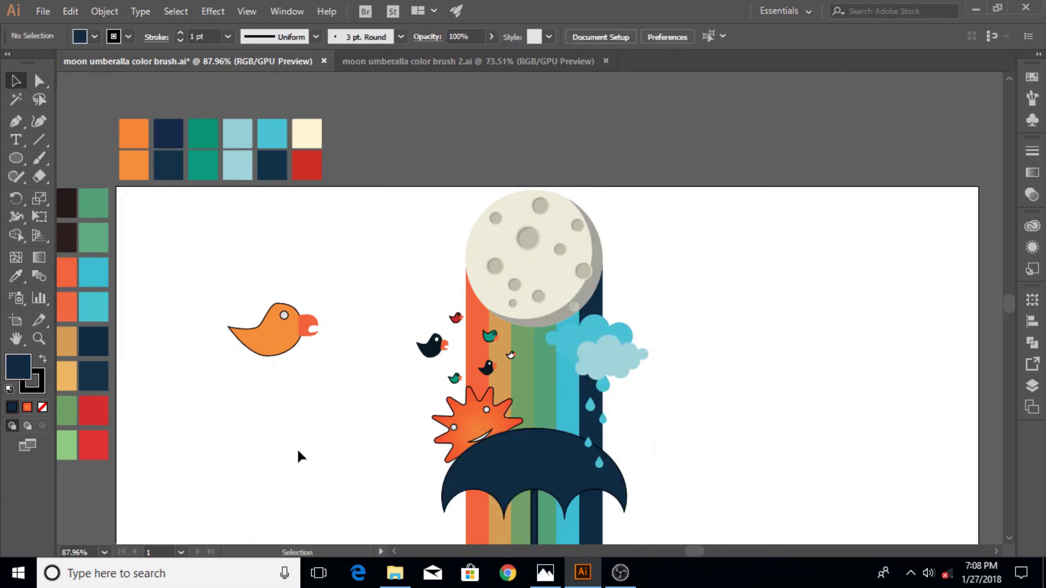
left_click(26, 279)
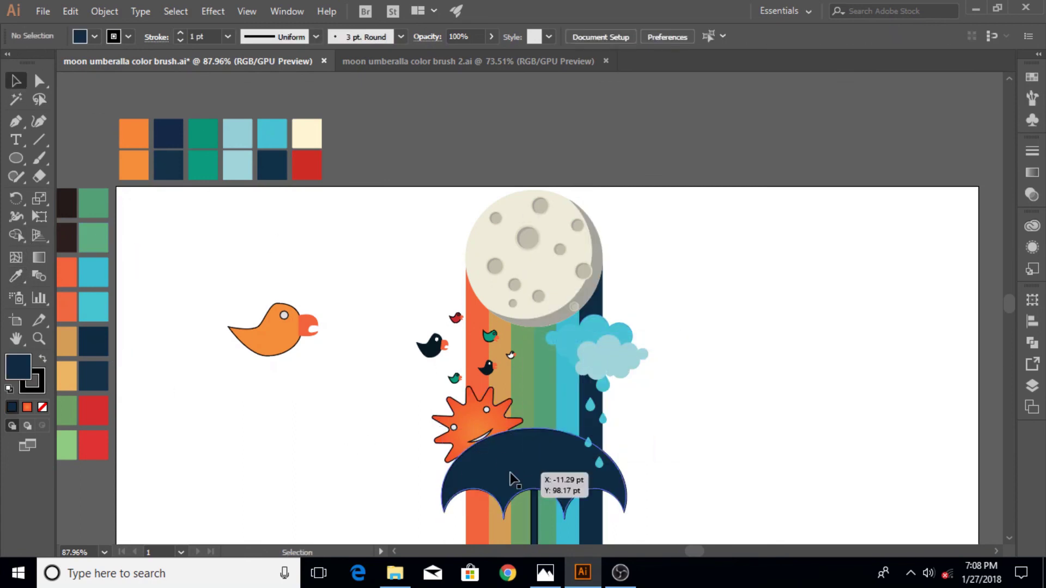
left_click(545, 473, "ctrl")
left_click(305, 166)
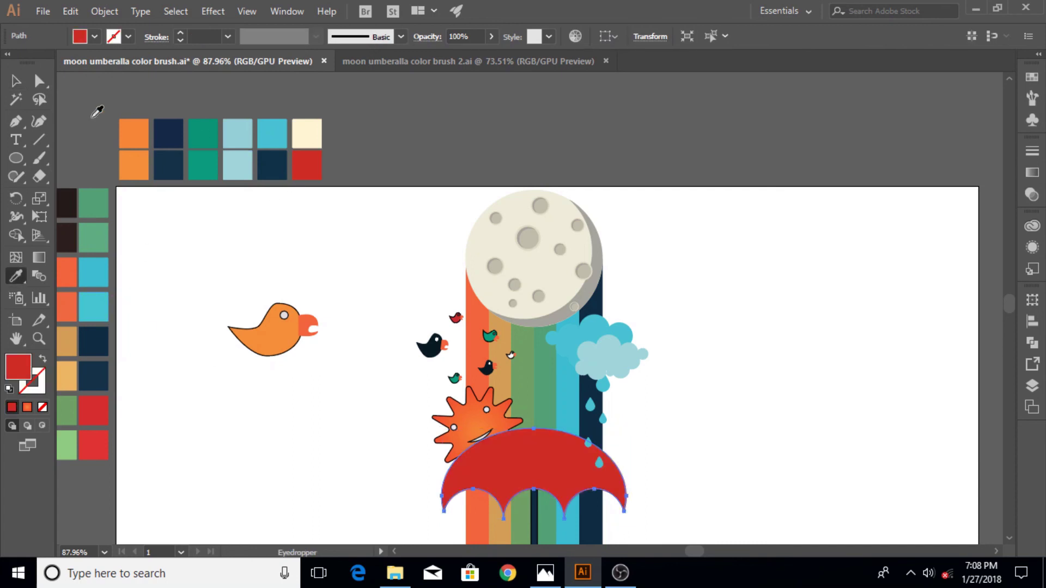
key("v")
left_click(291, 461)
scroll(322, 449, "down", 1)
scroll(324, 457, "down", 2)
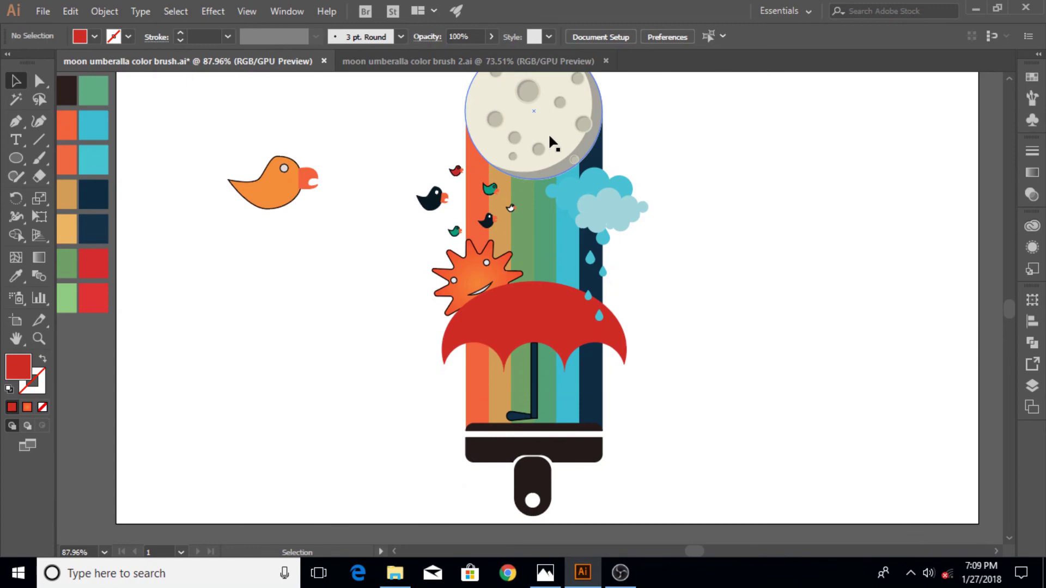
Zoom in and shift-select all six birds: red, black, teal, dark, white and lower teal.
left_click(39, 338)
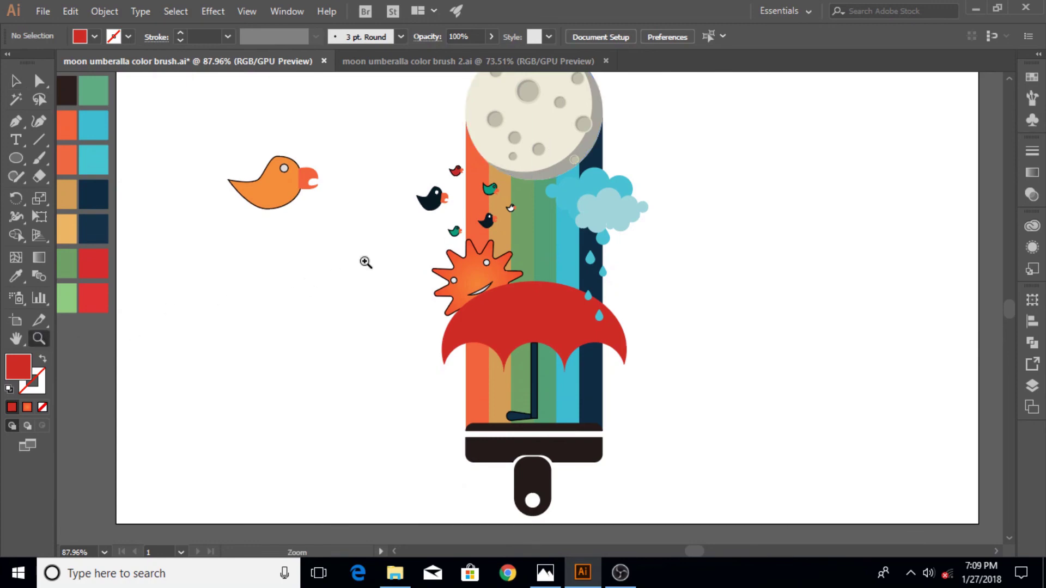
left_click_drag(376, 259, 467, 256)
scroll(466, 256, "up", 2)
scroll(436, 251, "right", 2)
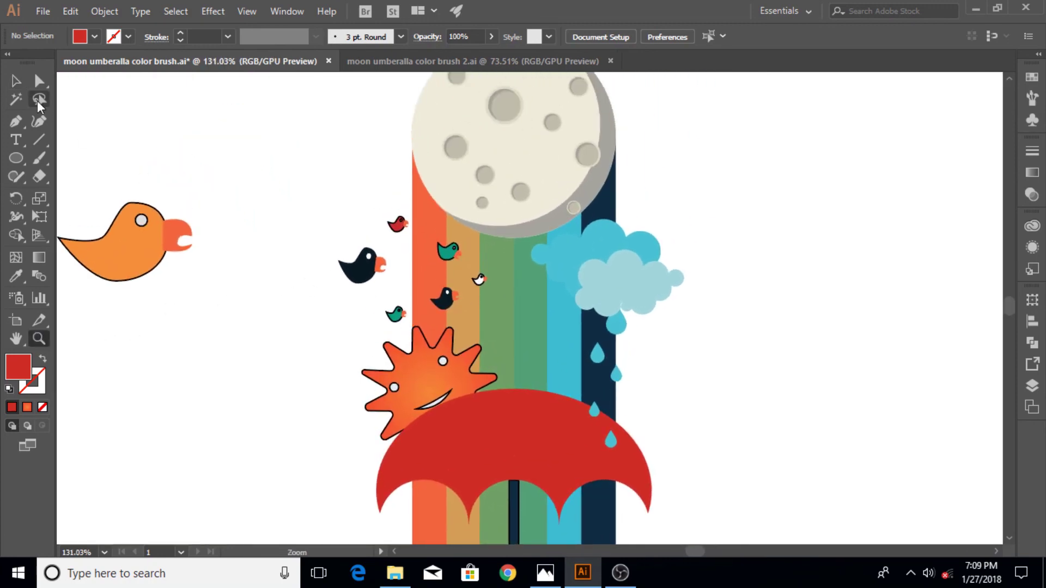
key("v")
left_click(397, 233)
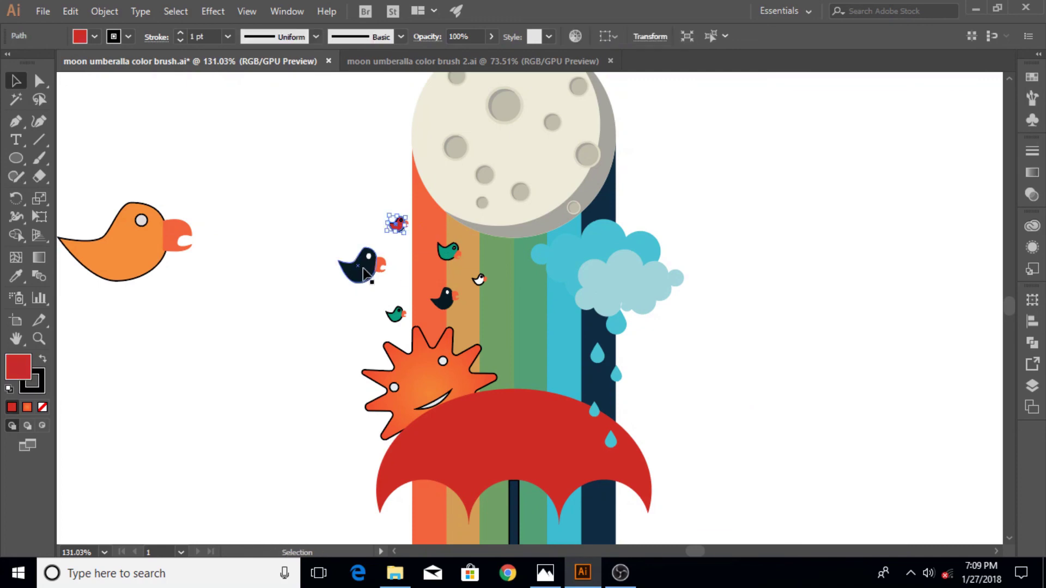
left_click(381, 266, "shift")
left_click(444, 252, "shift")
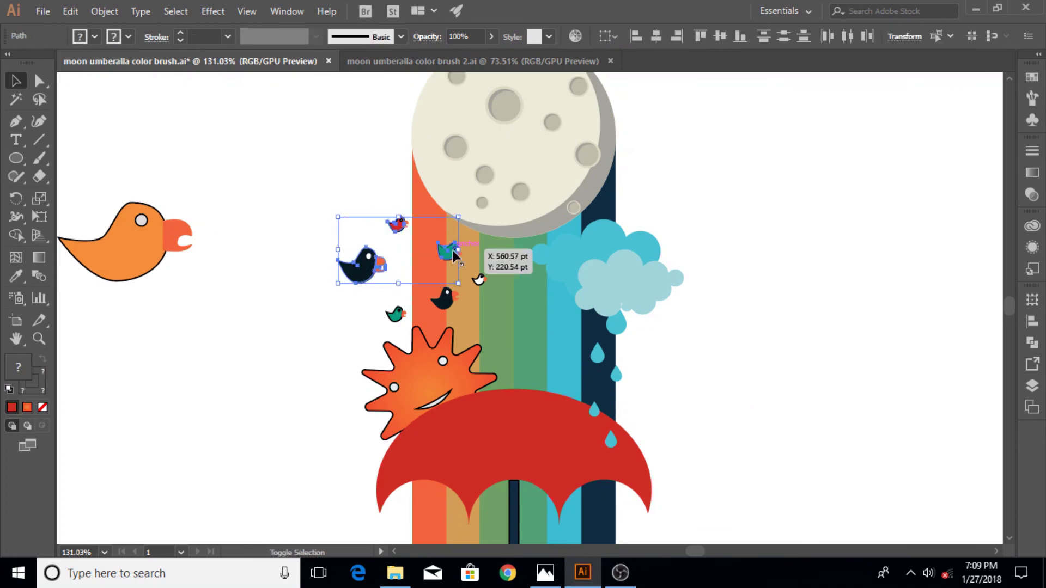
left_click(447, 309, "shift")
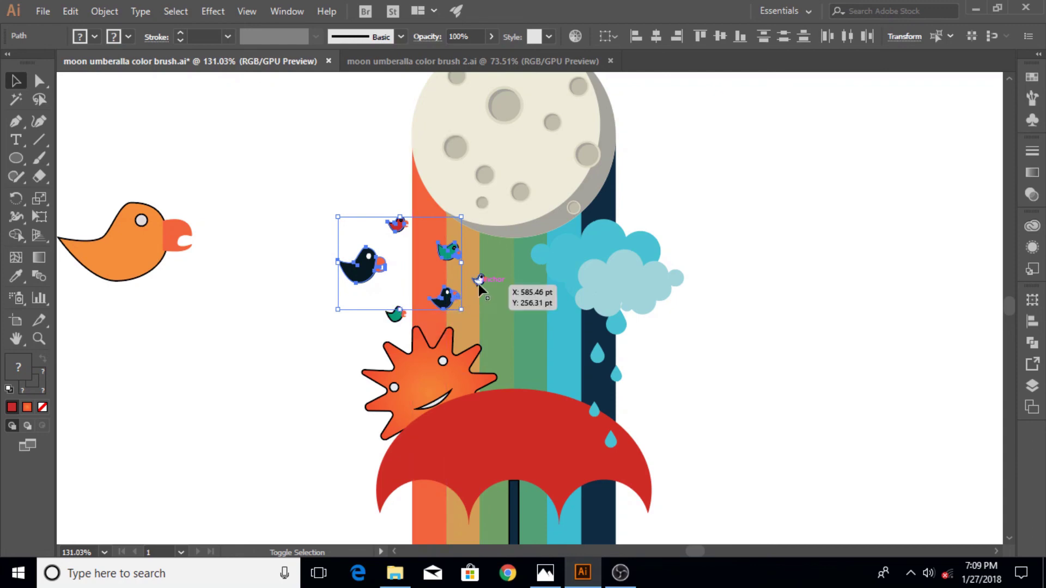
left_click(478, 281, "shift")
left_click(395, 315, "shift")
Add the clouds, raindrops, red canopy and moon to the selection and apply Effect > Stylize > Drop Shadow.
left_click(597, 309, "shift")
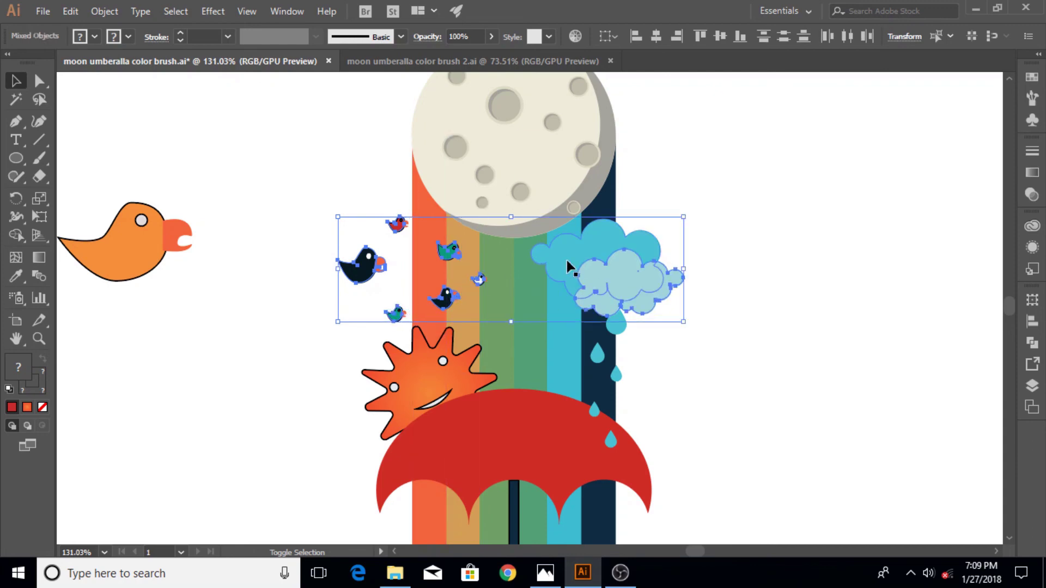
left_click(597, 353, "shift")
left_click(616, 376, "shift")
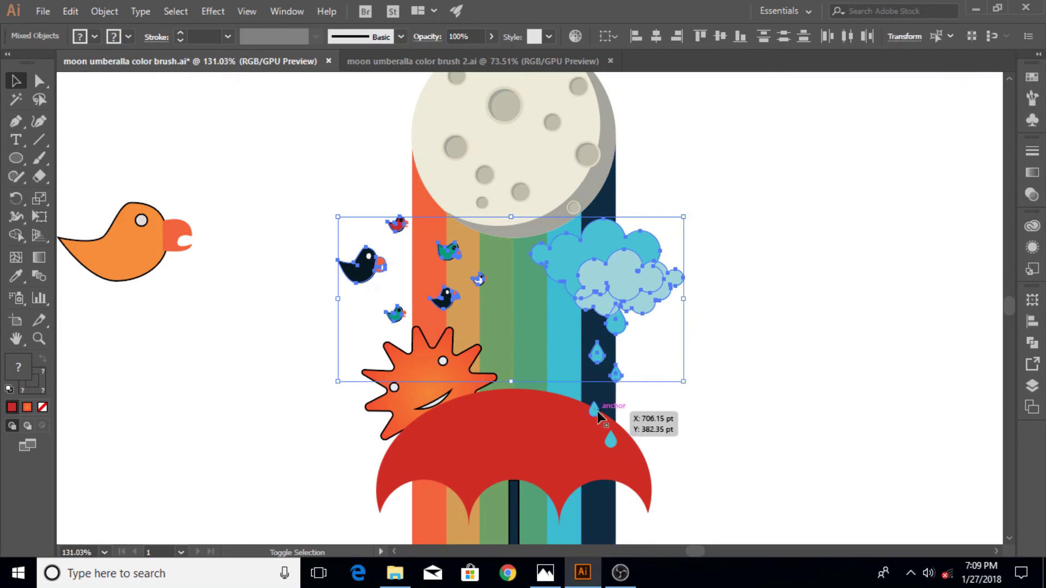
left_click(595, 410, "shift")
left_click(612, 438, "shift")
left_click(549, 191, "shift")
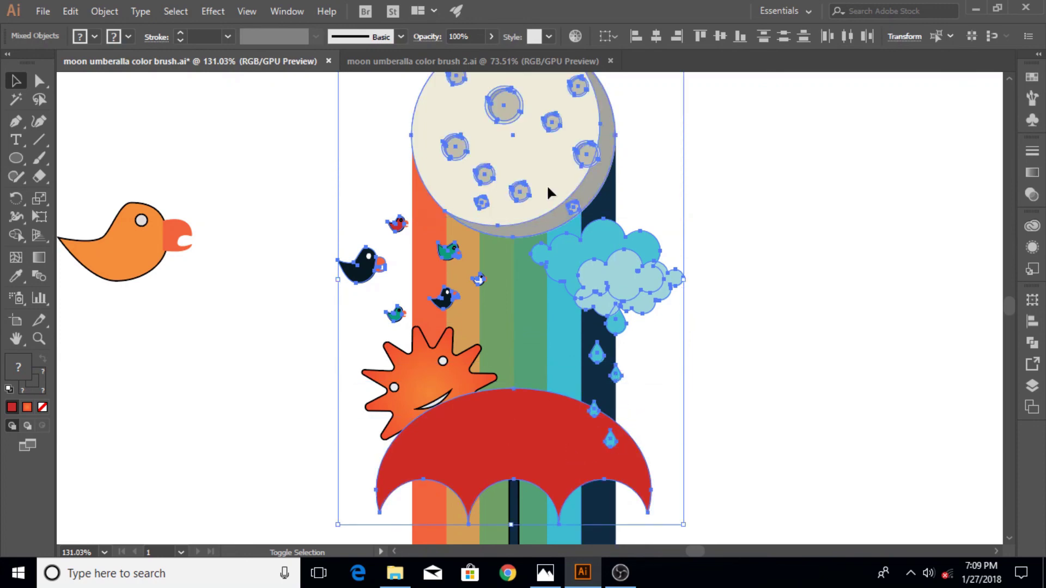
left_click(212, 11)
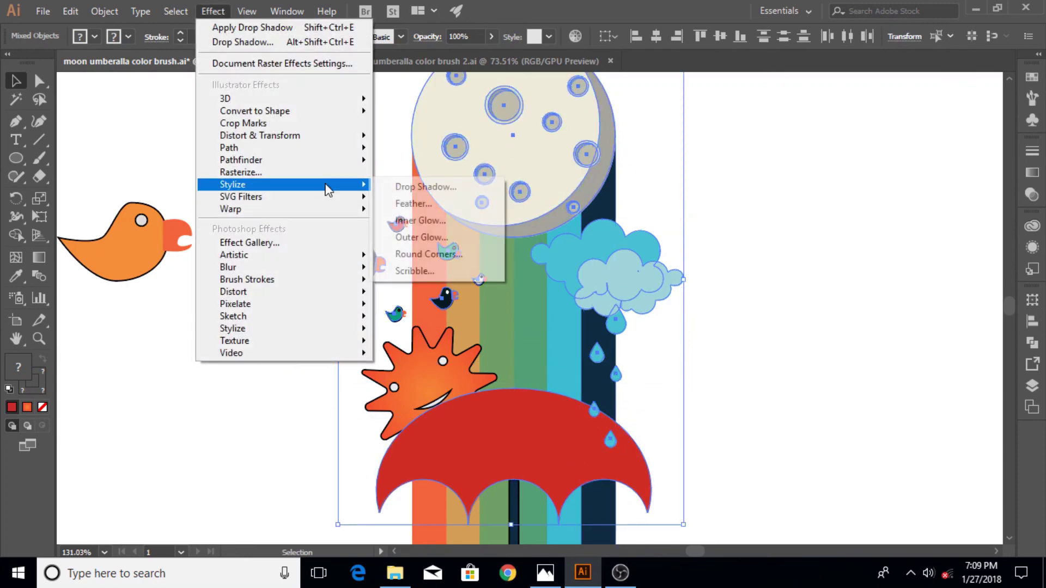
left_click(409, 185)
left_click(842, 308)
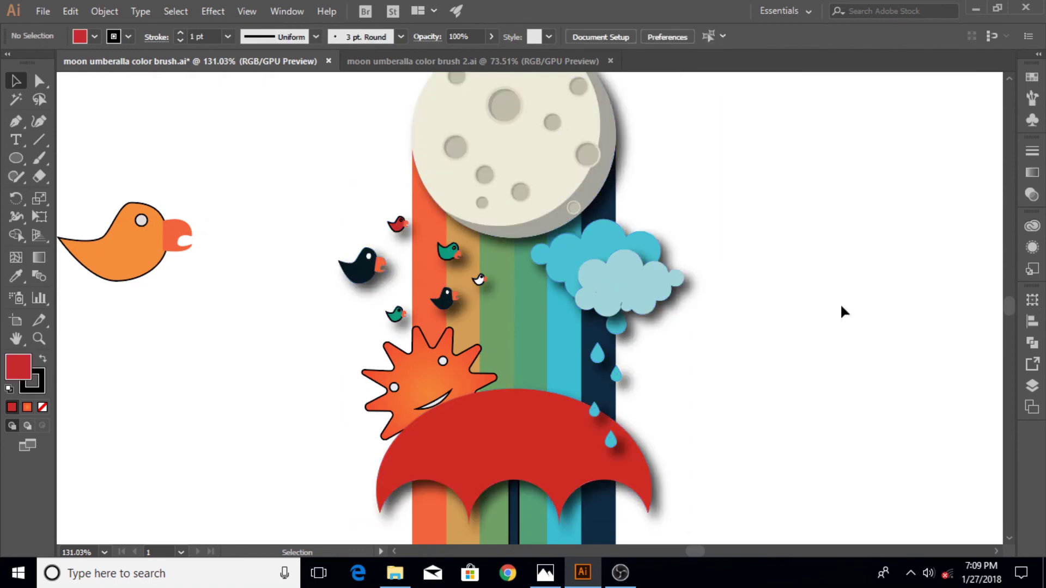
Apply a drop shadow to the umbrella handle and its hook.
scroll(757, 359, "down", 3)
scroll(735, 361, "down", 2)
left_click(513, 390)
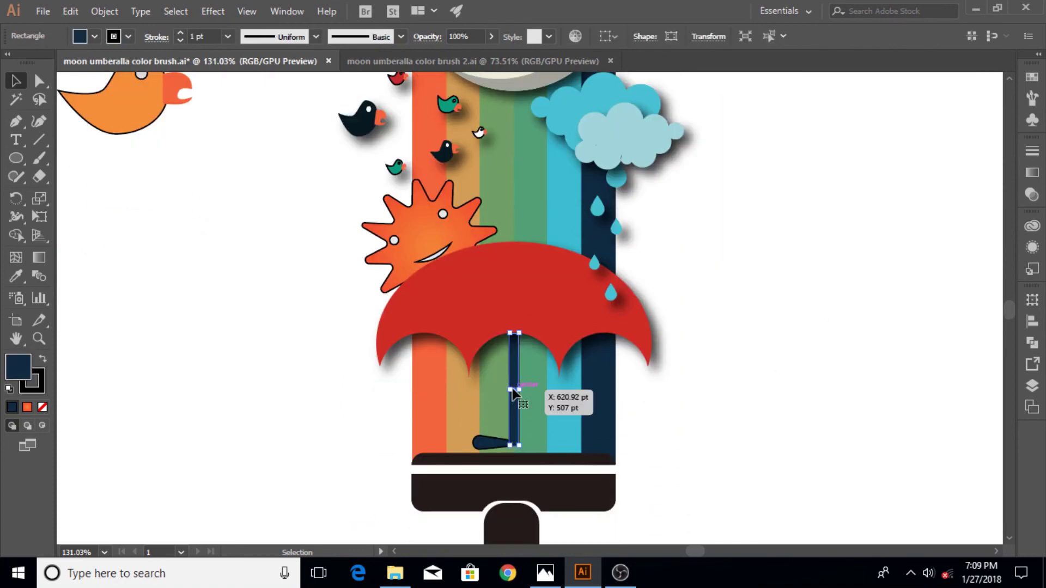
left_click(490, 442, "shift")
left_click(287, 12)
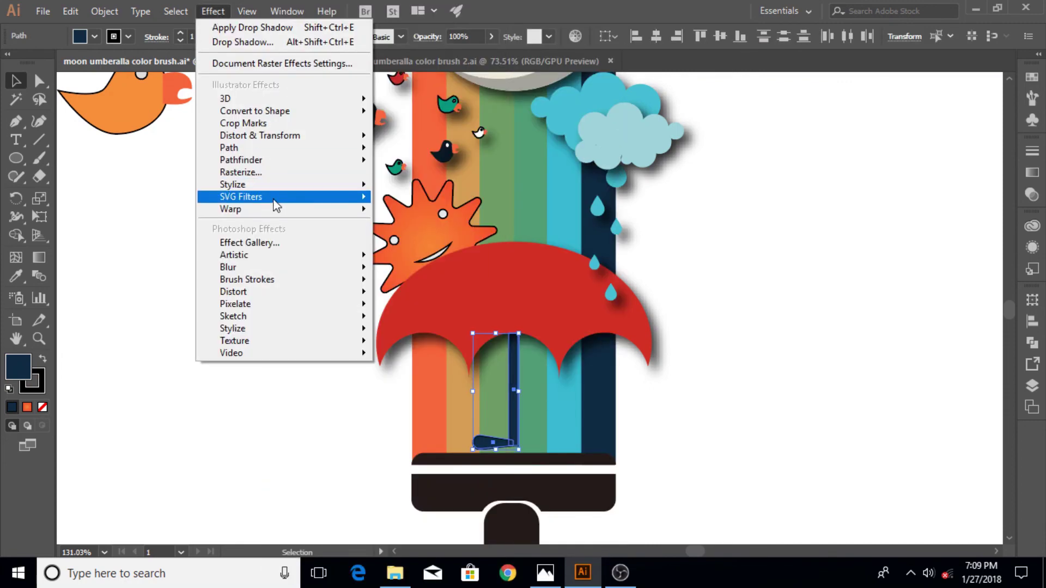
mouse_move(232, 184)
left_click(452, 187)
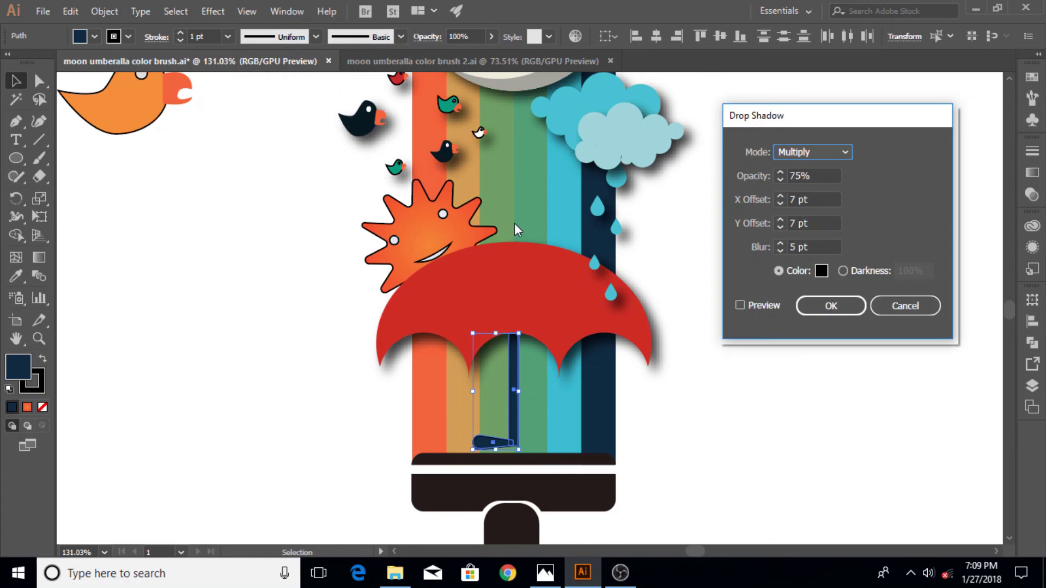
left_click(832, 306)
left_click(711, 303)
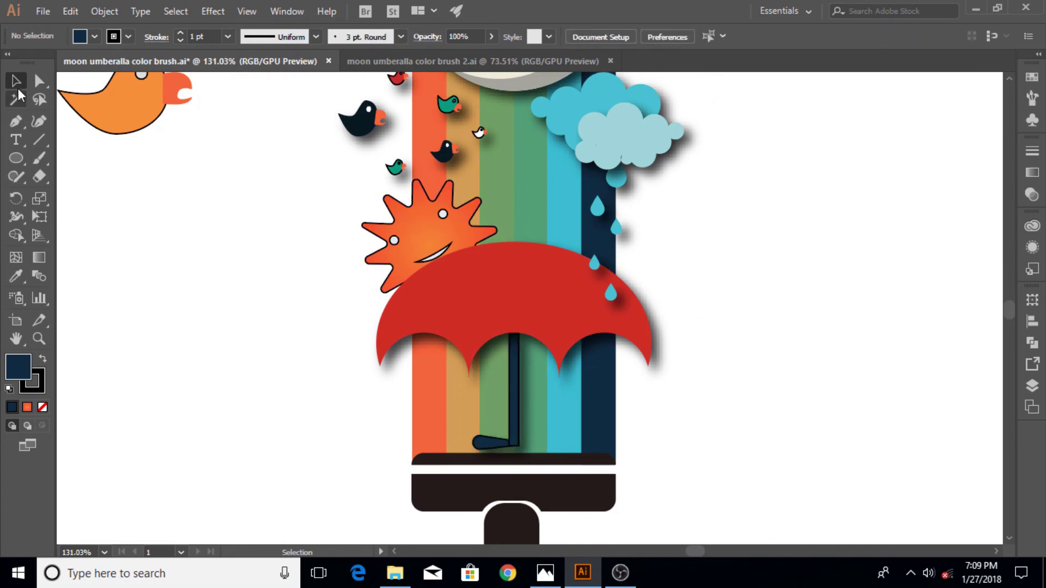
Apply a drop shadow to the brush's thin dark band and ferrule.
left_click(472, 463)
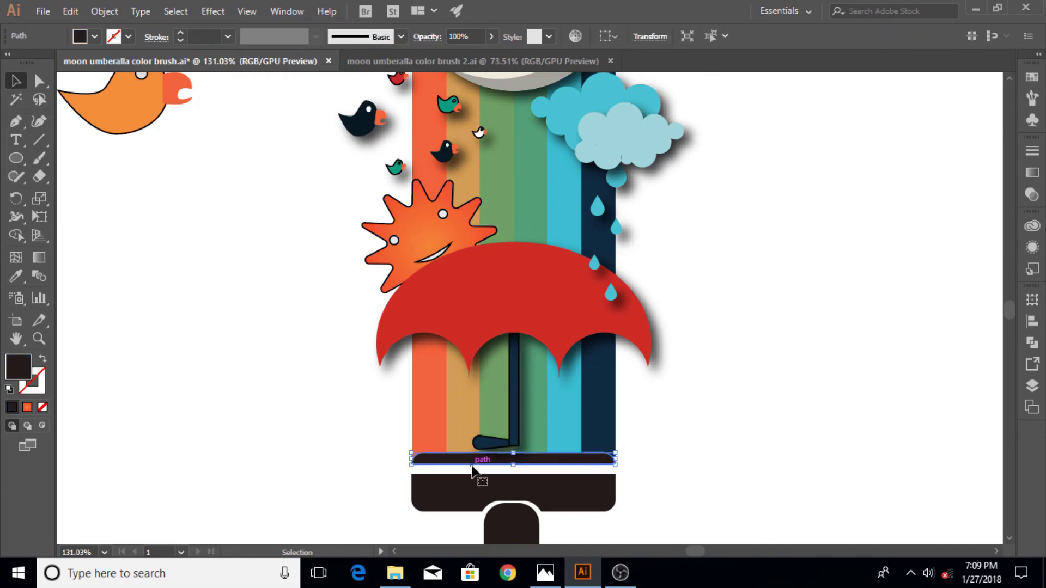
left_click(474, 493, "shift")
left_click(213, 11)
mouse_move(232, 184)
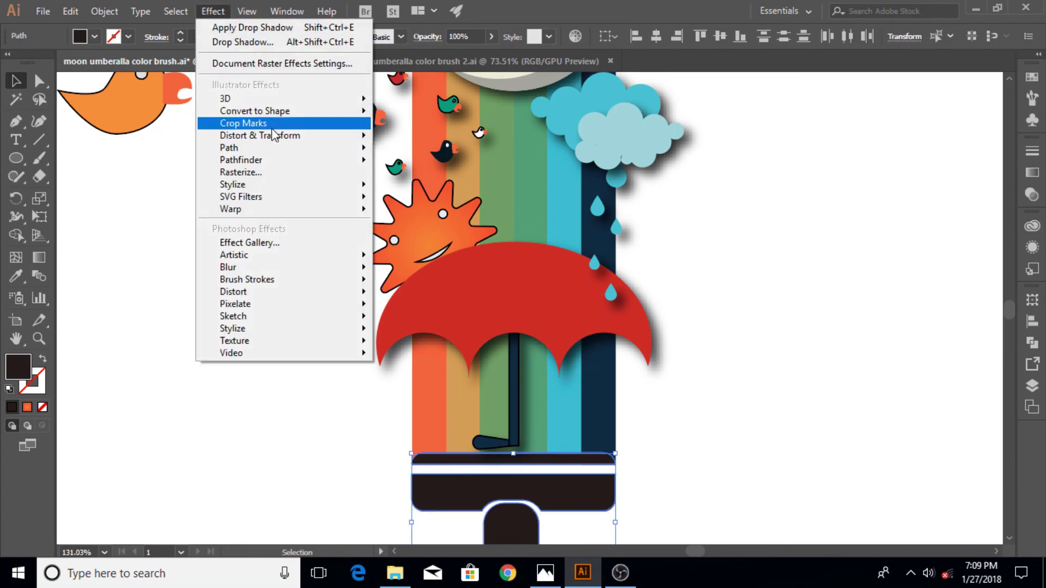
left_click(416, 187)
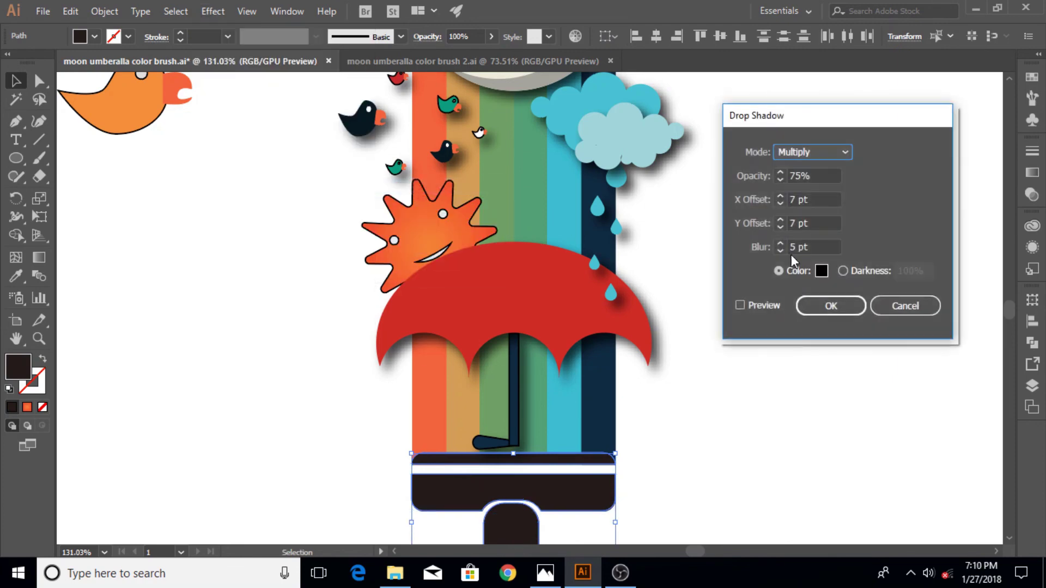
left_click(817, 305)
Zoom out and delete the large orange bird.
key("z")
left_click_drag(700, 266, 626, 276)
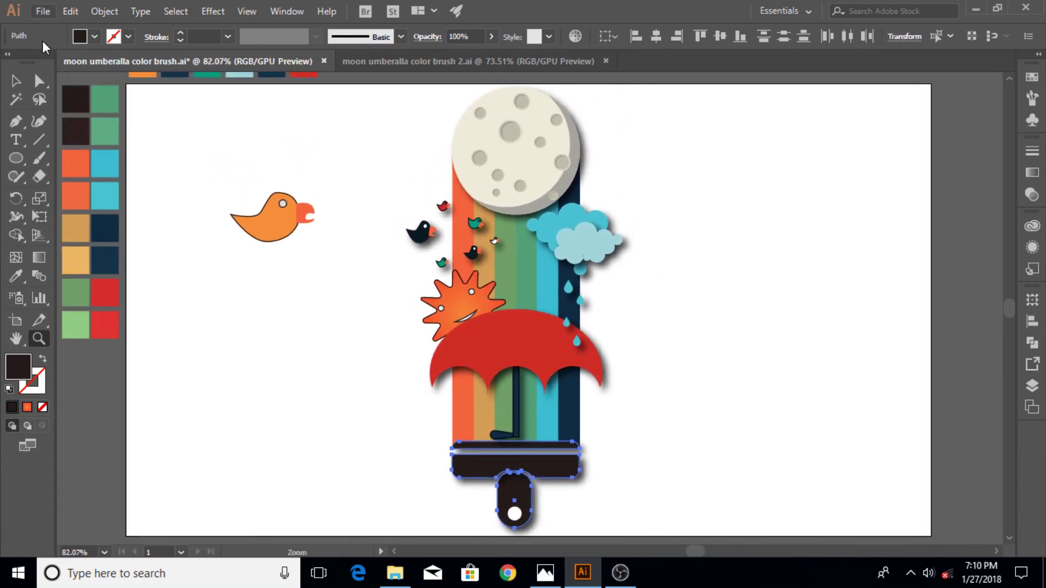
key("v")
mouse_move(137, 146)
left_mouse_down()
mouse_move(312, 266)
mouse_move(295, 254)
left_mouse_up()
key("Delete")
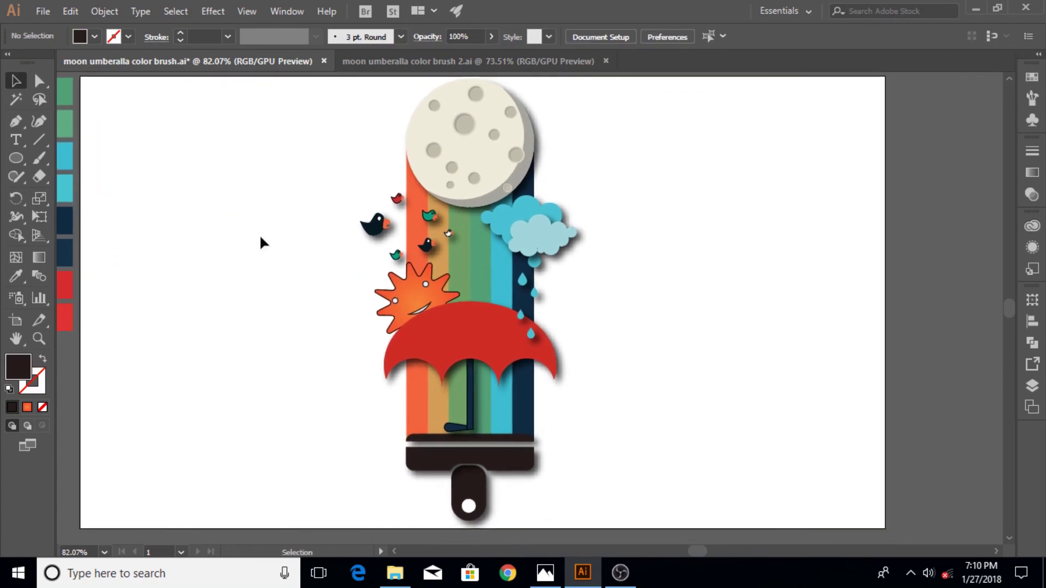